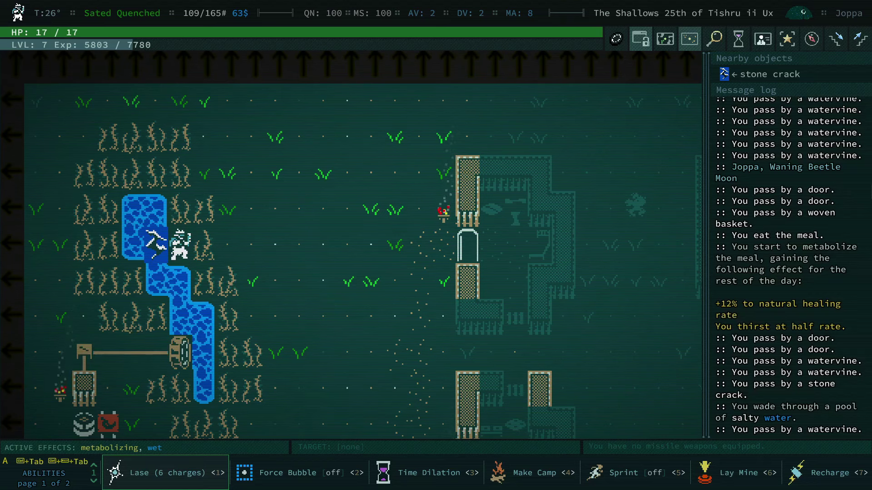
Step: Look over the quest log and the inventory, then return to the map
key(q)
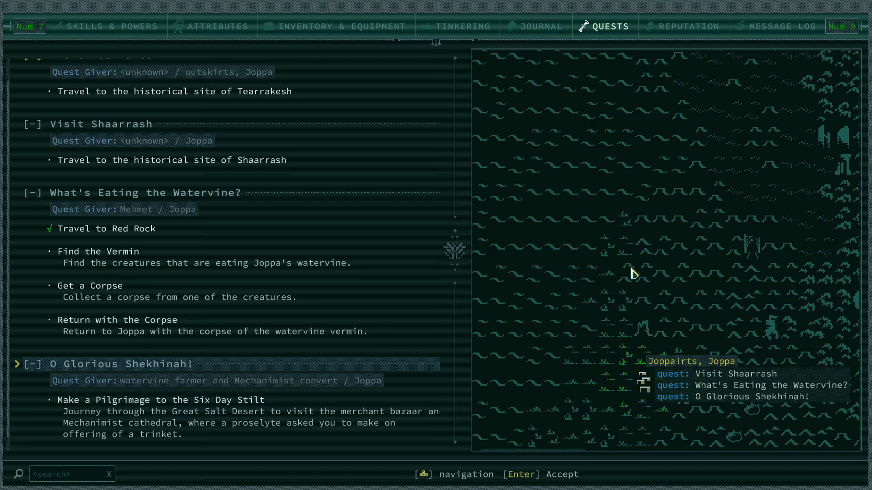
key(Escape)
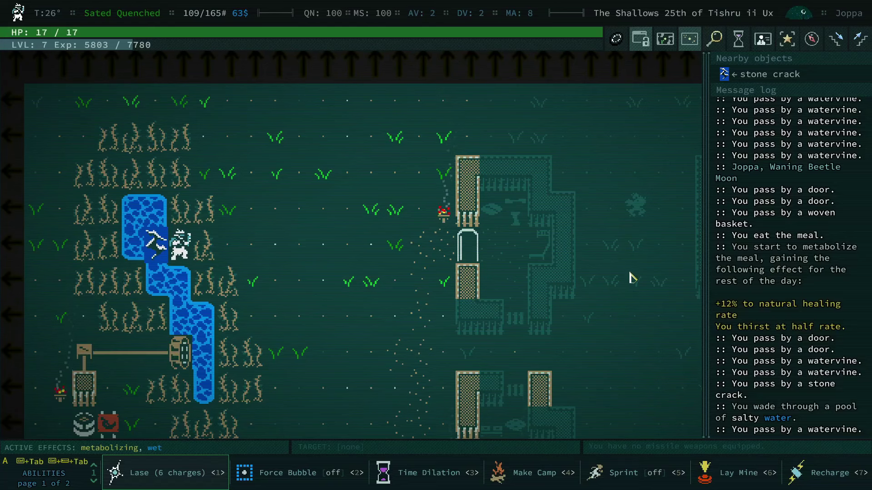
key(i)
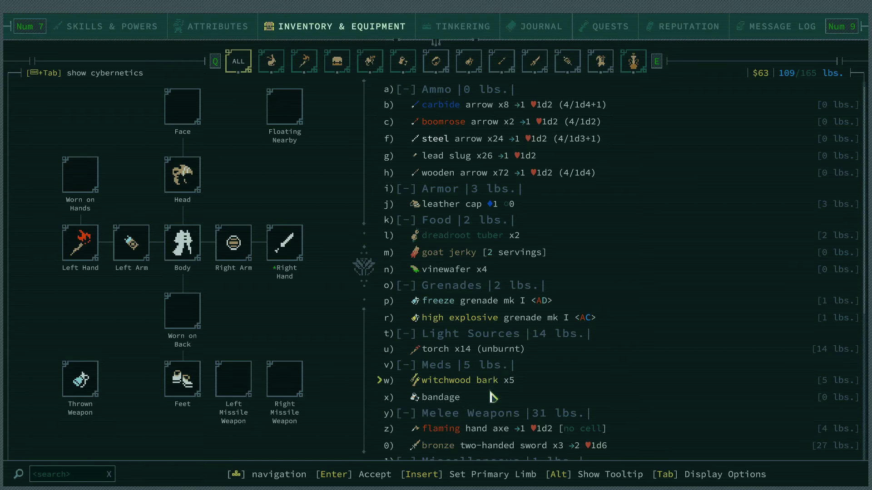
key(Escape)
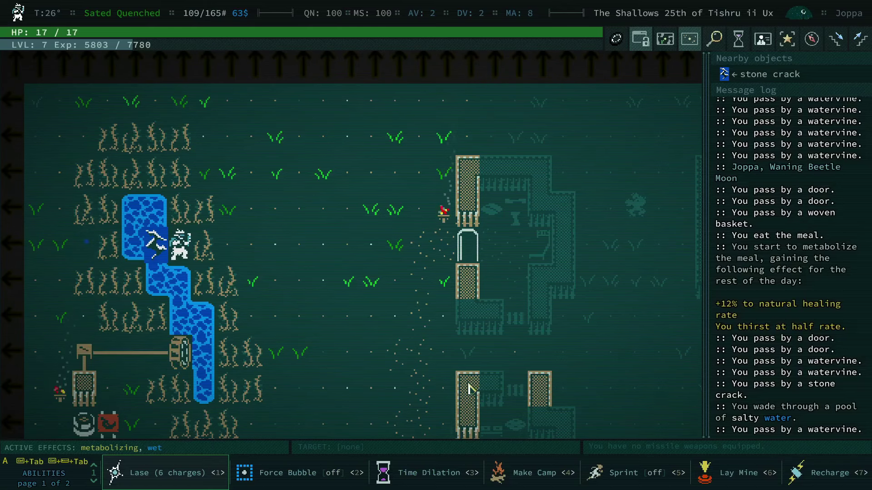
Step: Buy Reverse Engineer (100 sp) and Tinker II (200 sp), taking the ninefold boots schematic
key(p)
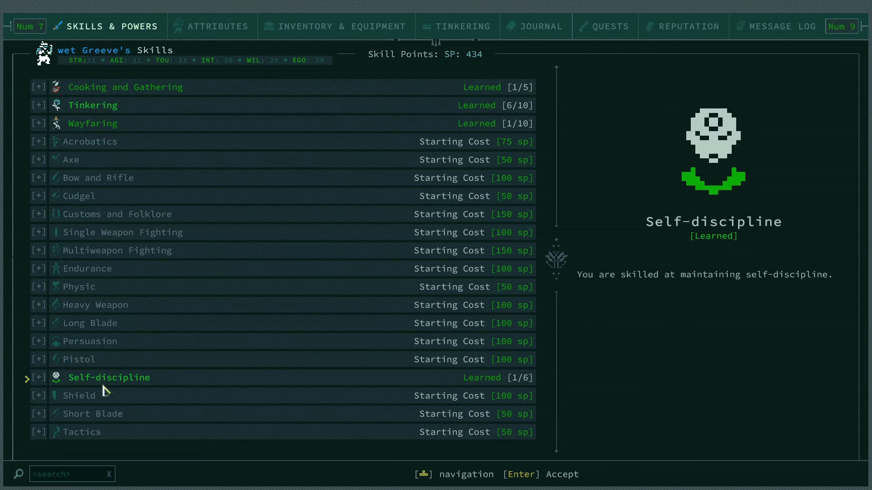
click(40, 105)
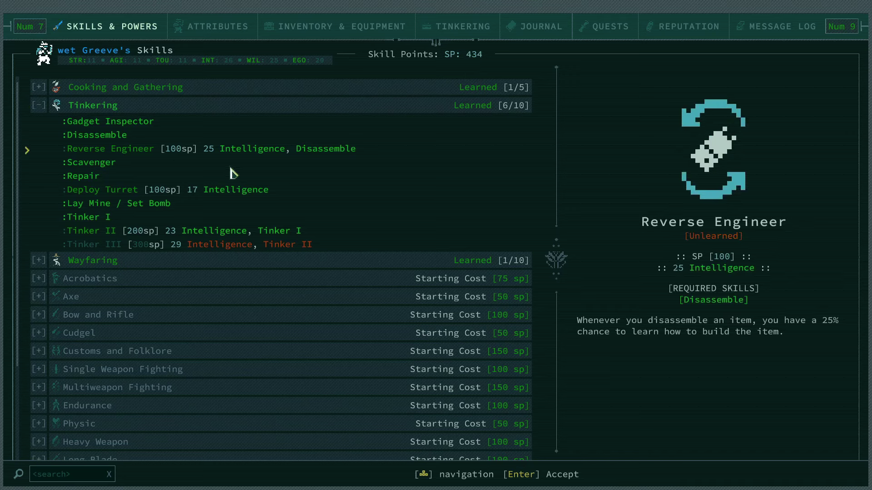
click(140, 155)
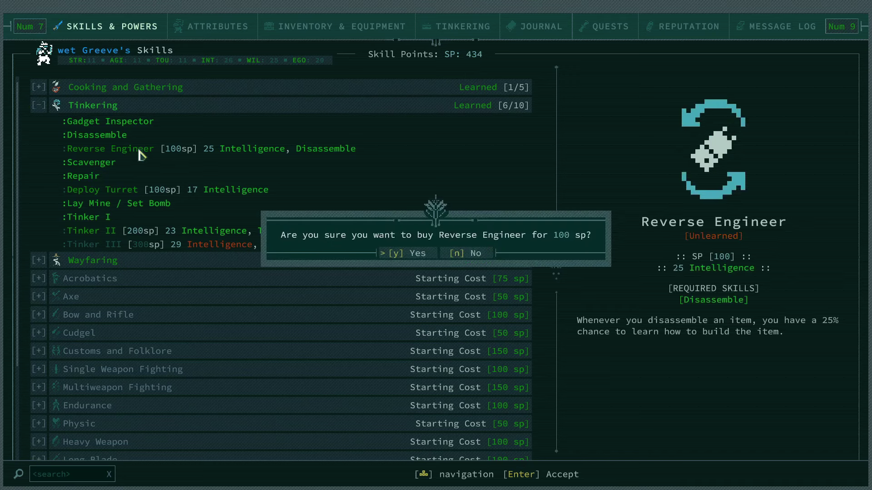
click(404, 253)
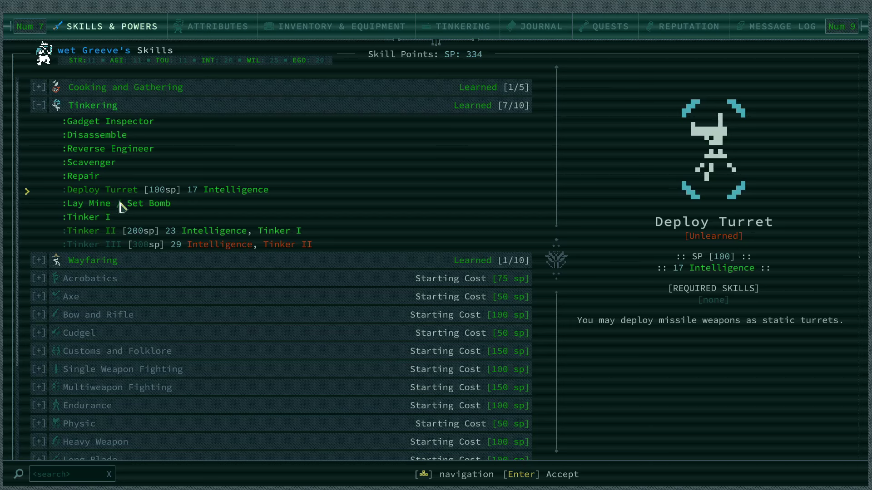
click(111, 232)
click(417, 255)
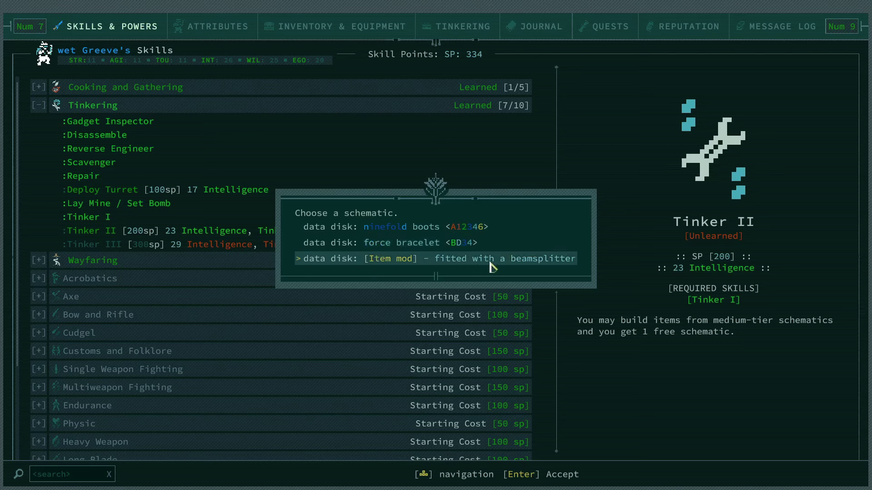
click(399, 234)
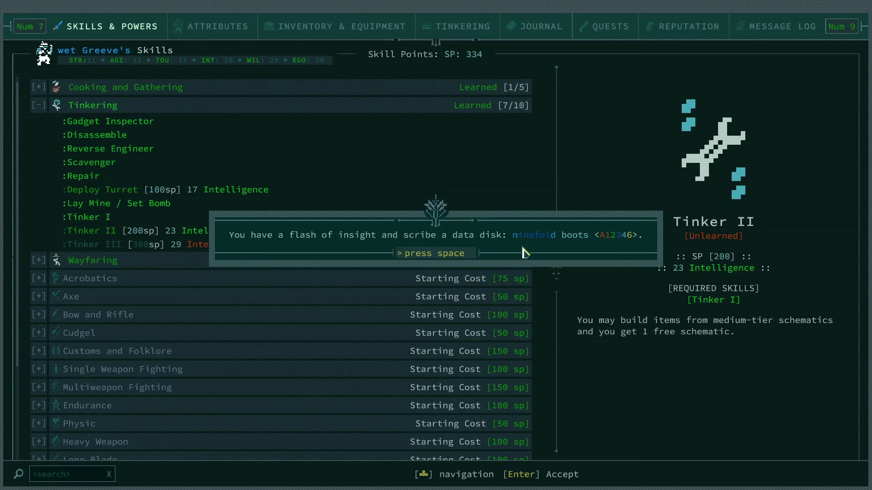
click(436, 254)
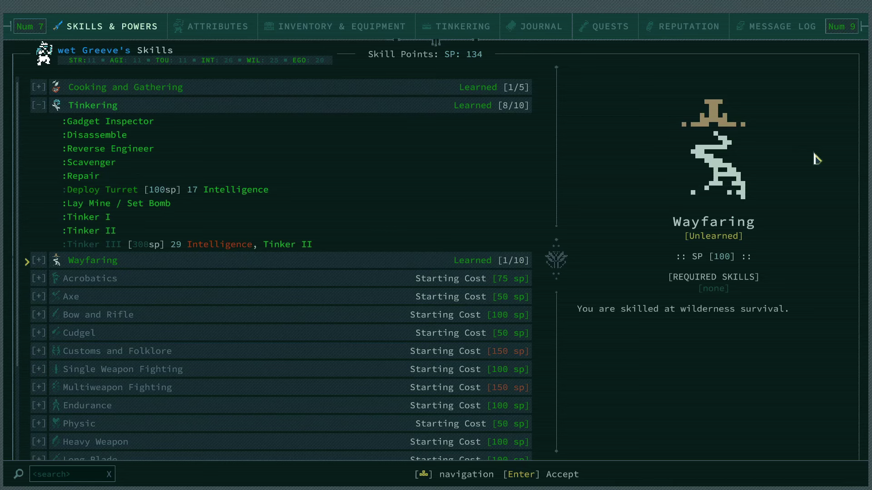
Step: View Light Manipulation's details on the attributes and mutations screen, then exit to the map
key(KP_9)
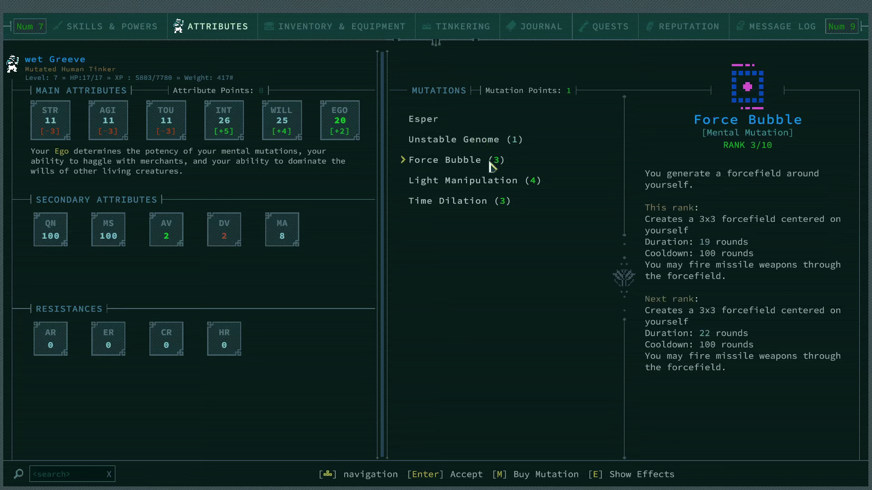
click(477, 189)
scroll(402, 336, down, 1)
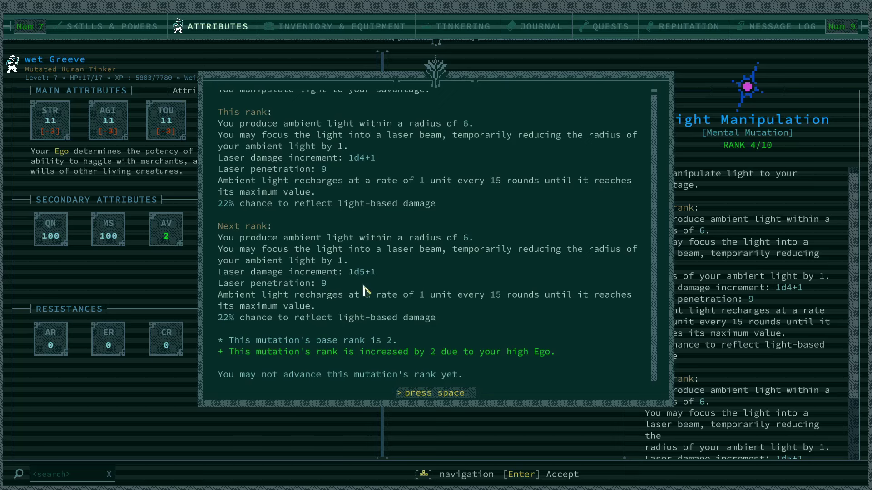
key(space)
key(Escape)
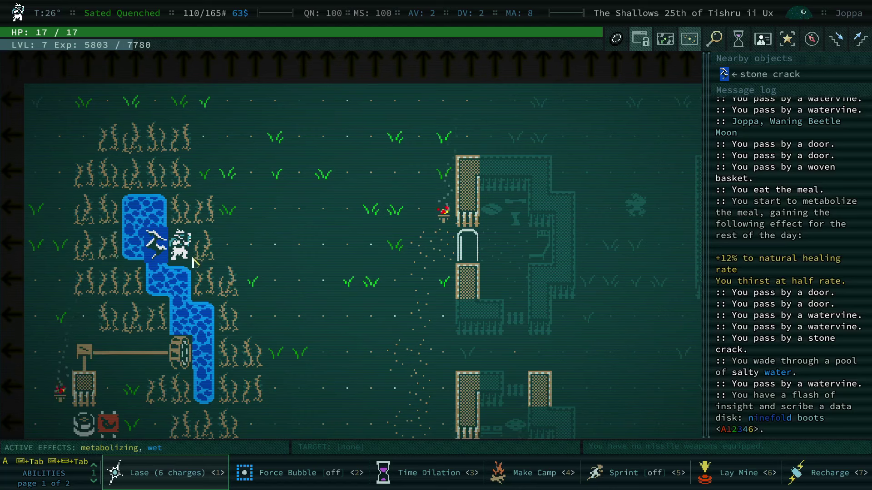
Step: Take the stairs down into the waterlogged tunnel
key(shift+period)
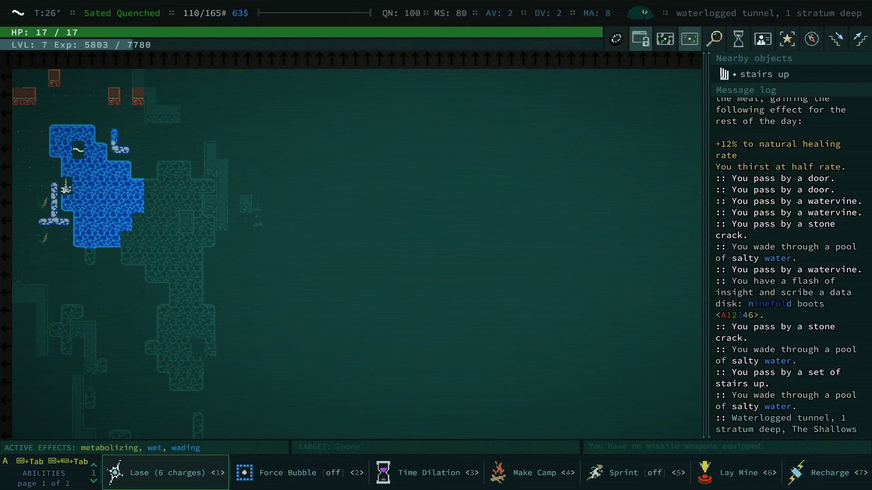
Step: Wade right through the salty pool, then walk back up-left away from the water
key(KP_3)
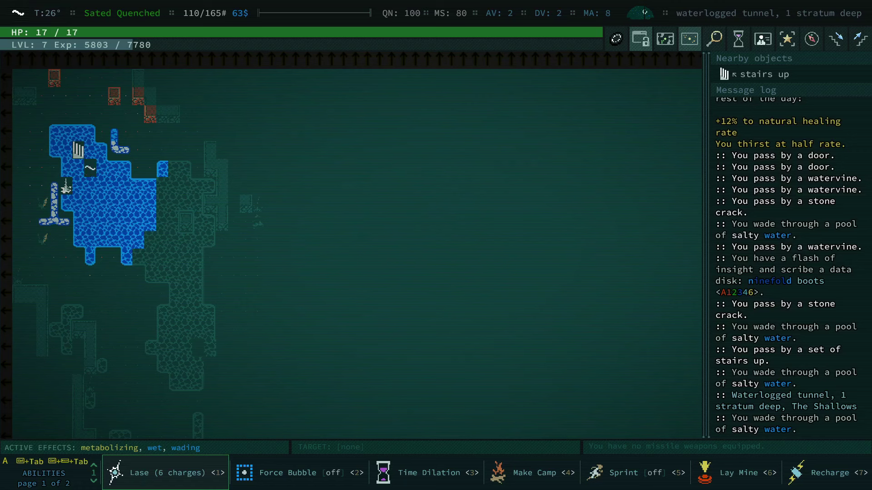
key(KP_9)
key(KP_6)
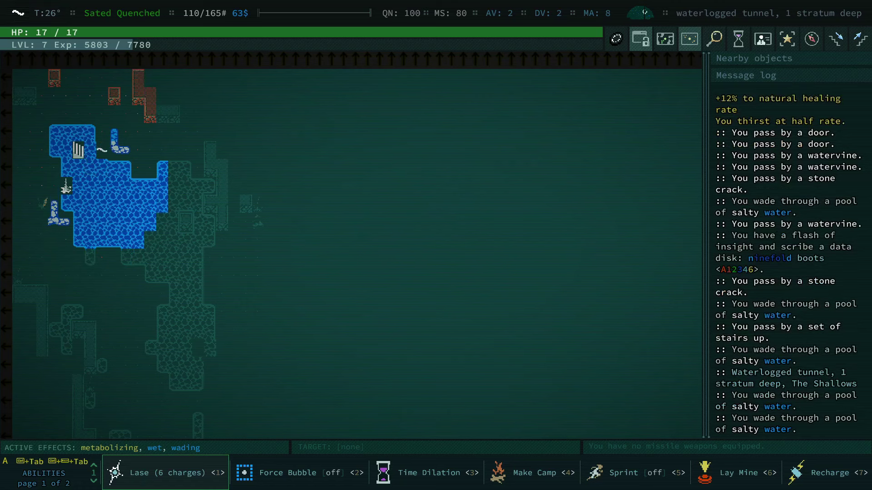
key(KP_9)
key(KP_6)
key(KP_3)
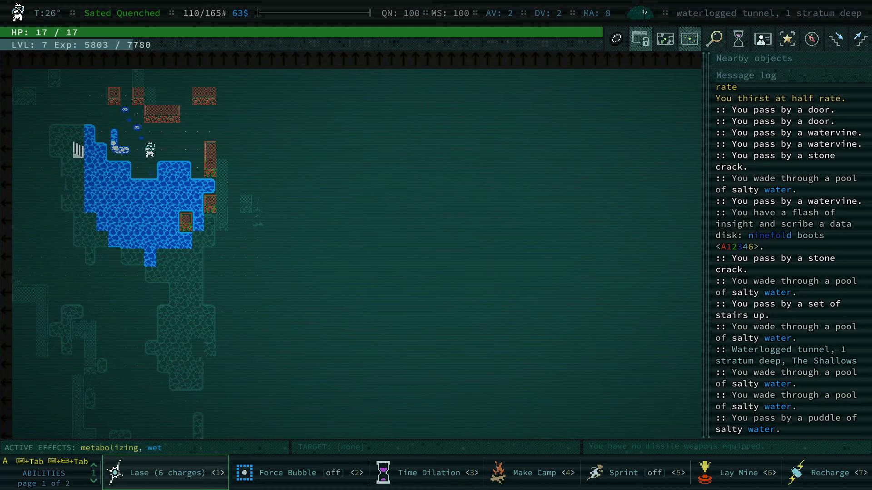
key(KP_7)
key(KP_4)
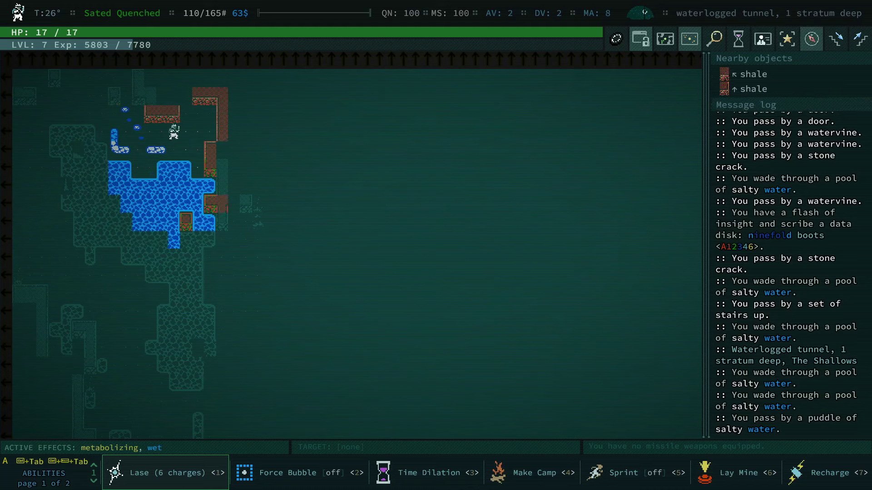
key(KP_4)
key(KP_4)
key(KP_7)
key(KP_4)
key(KP_7)
key(KP_4)
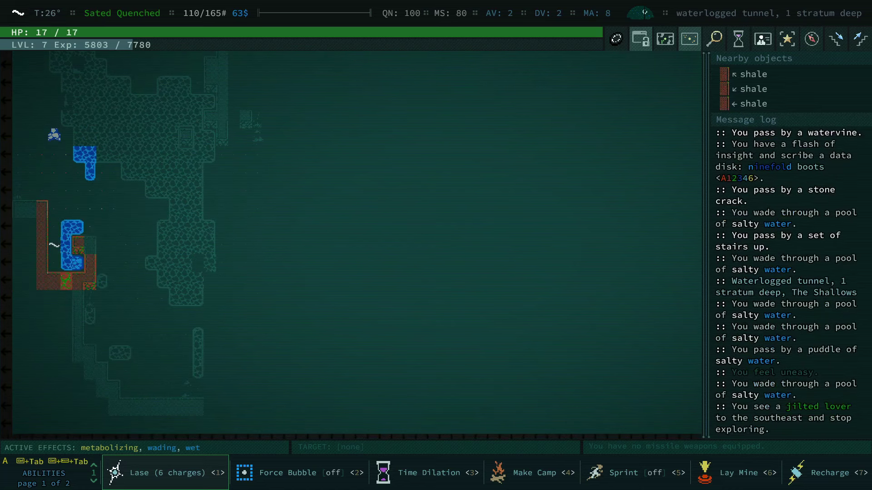
Step: Kill the jilted lover with a Lase beam and auto-explore southward
key(1)
key(Return)
key(x)
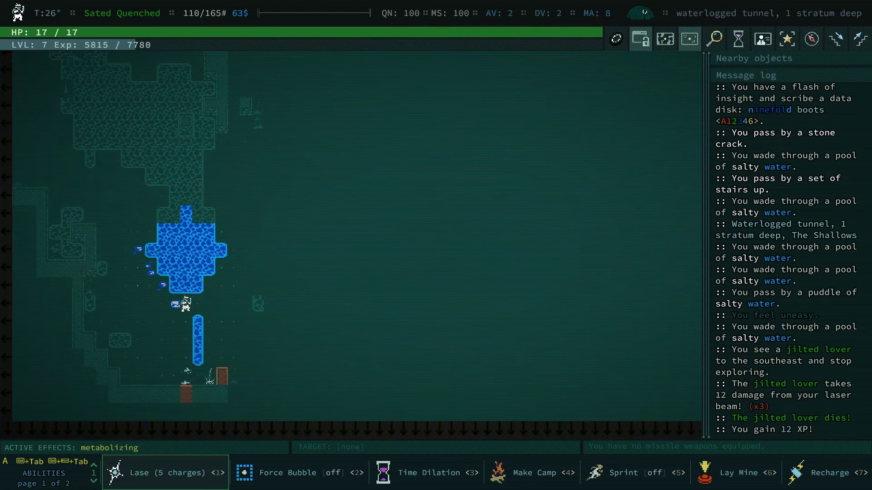
Step: Raise the force bubble and move east and northeast through the tunnel
key(2)
key(Right)
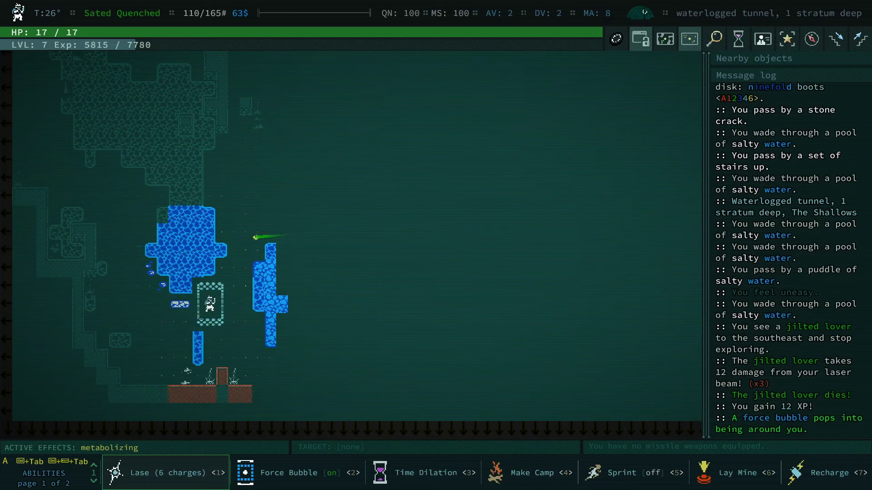
key(Right)
key(KP_9)
key(KP_9)
key(Right)
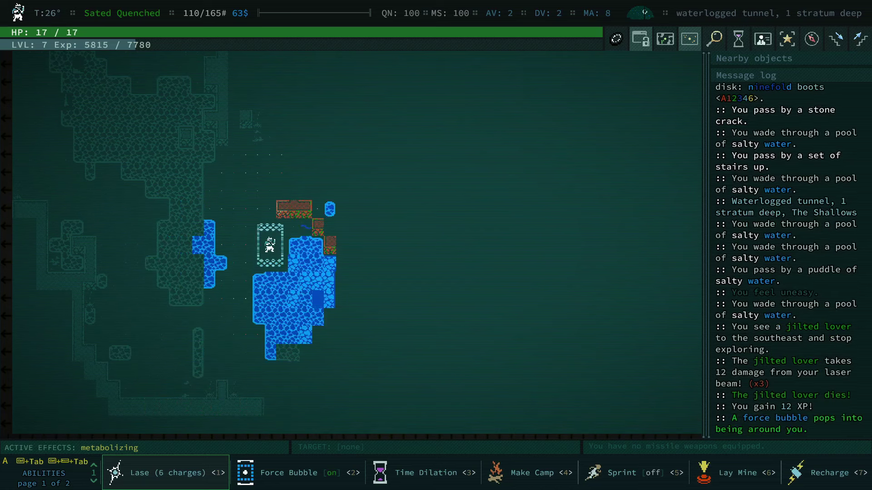
key(Right)
key(Right)
key(Right)
Step: Wade southeast through the pool, then walk northeast, south and east exploring
key(KP_3)
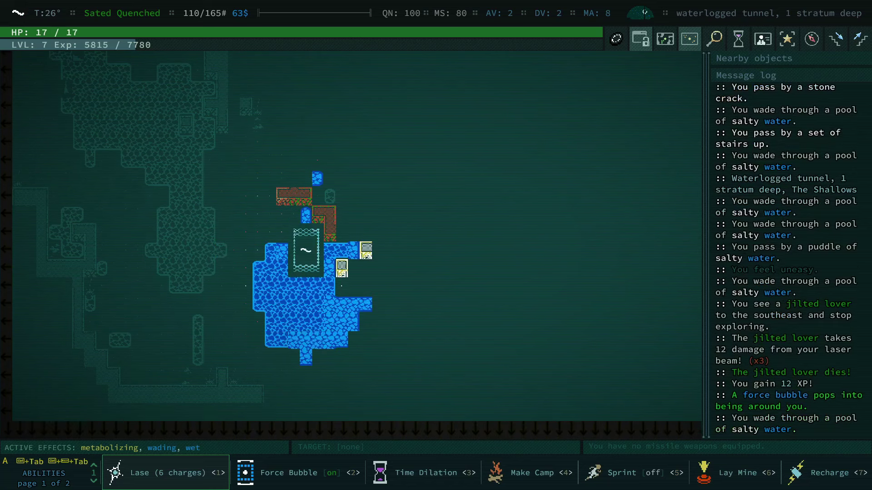
key(KP_3)
key(KP_9)
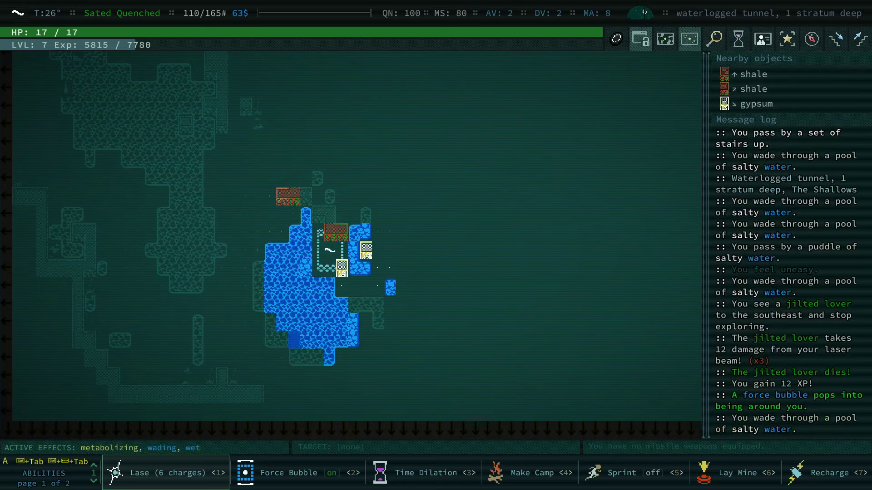
key(KP_9)
key(KP_9)
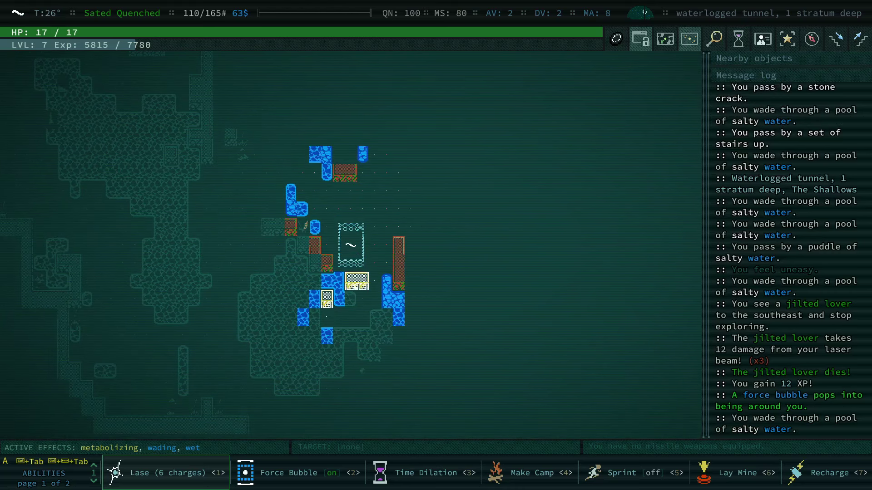
key(KP_9)
key(KP_9)
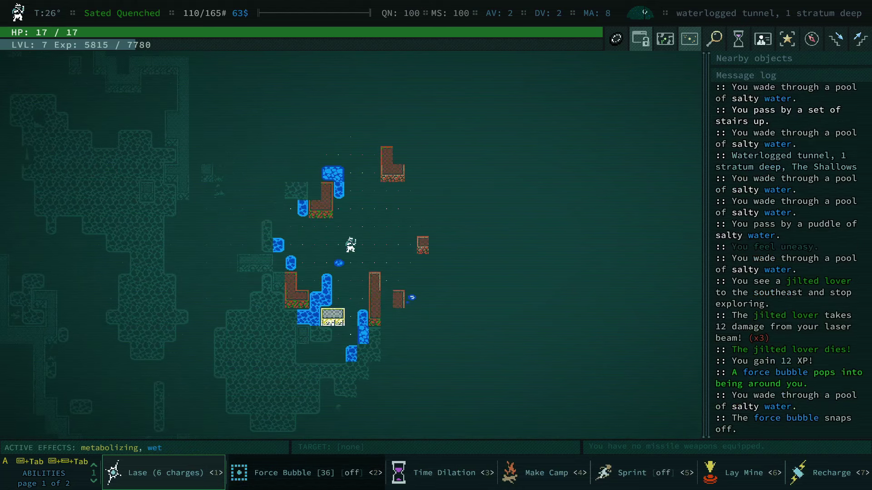
key(KP_9)
key(KP_9)
key(KP_9)
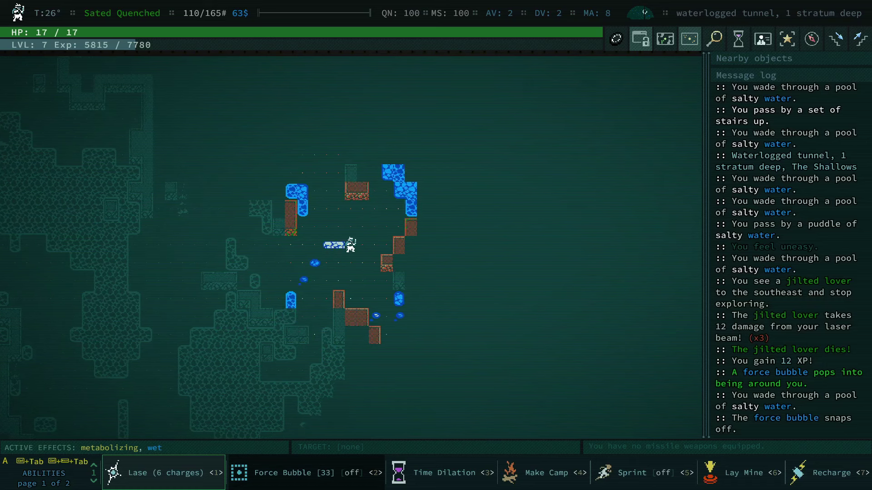
key(KP_9)
key(KP_9)
key(KP_3)
key(KP_3)
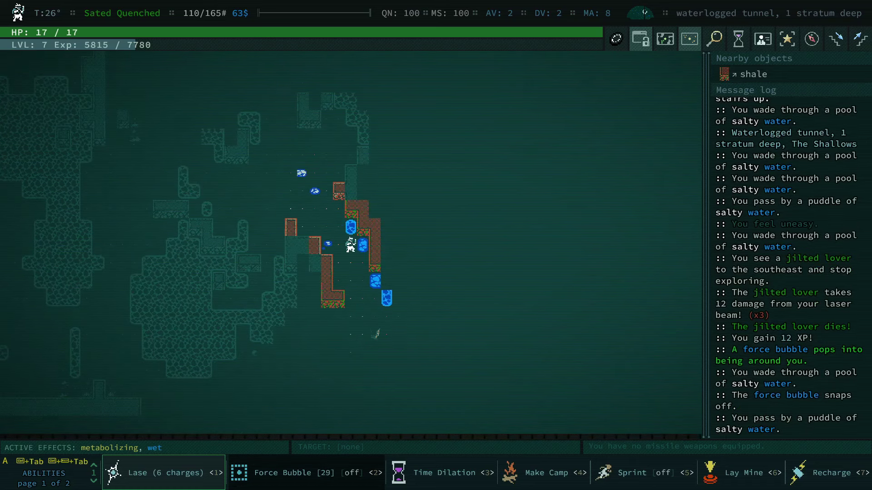
key(KP_2)
key(KP_2)
key(KP_2)
key(KP_2)
key(KP_2)
key(KP_2)
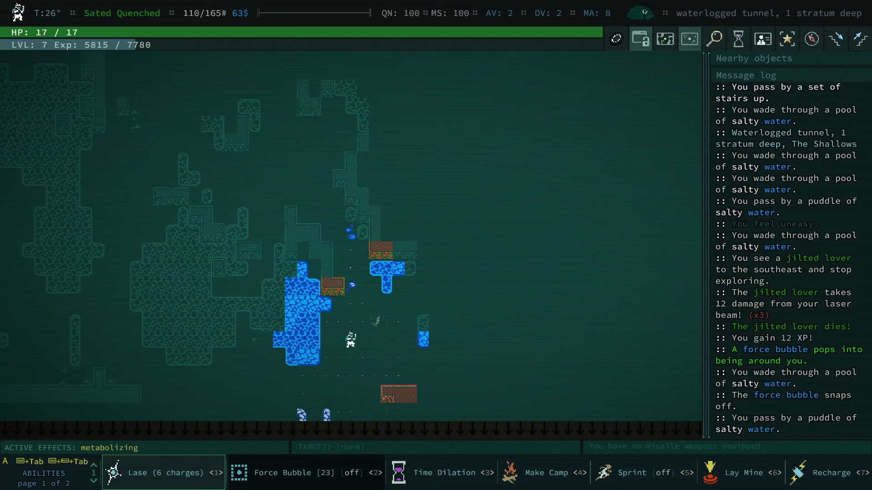
key(KP_6)
key(KP_6)
key(KP_6)
key(KP_6)
key(KP_6)
key(KP_6)
key(KP_6)
key(KP_6)
key(KP_6)
key(KP_6)
key(KP_6)
key(KP_6)
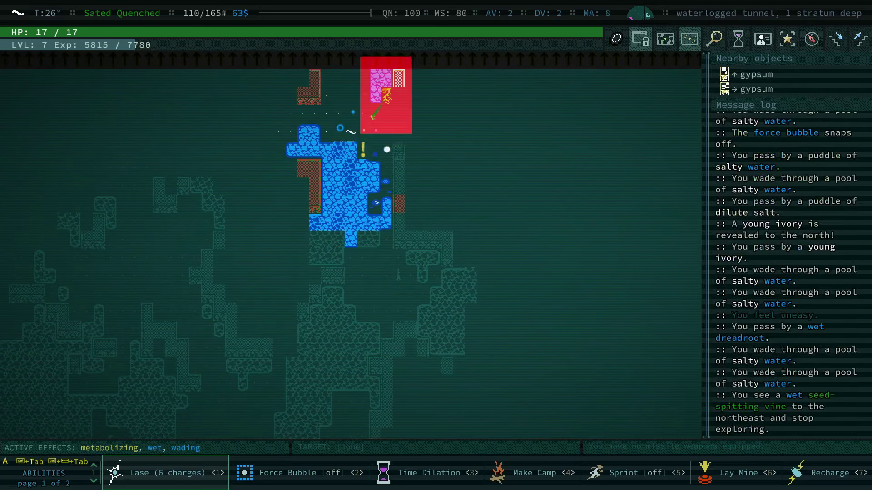
Step: Laser the seed-spitting vine to the northeast and the cave spider to the north
key(1)
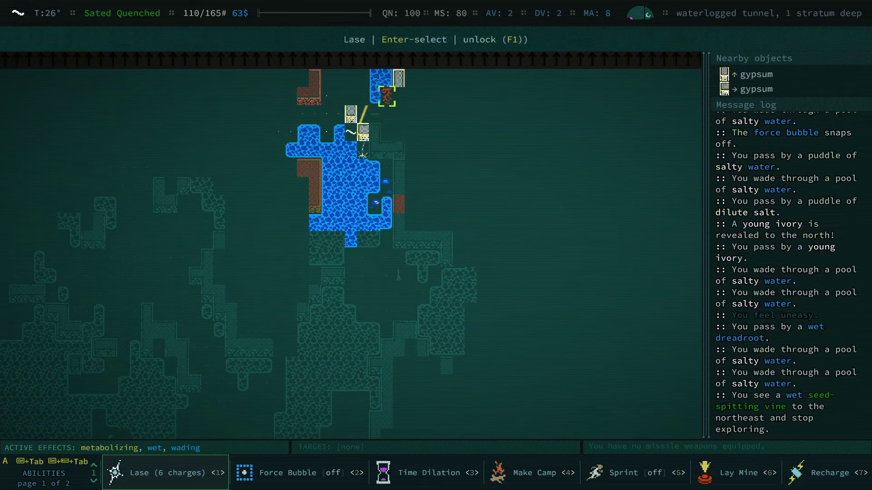
key(Return)
key(x)
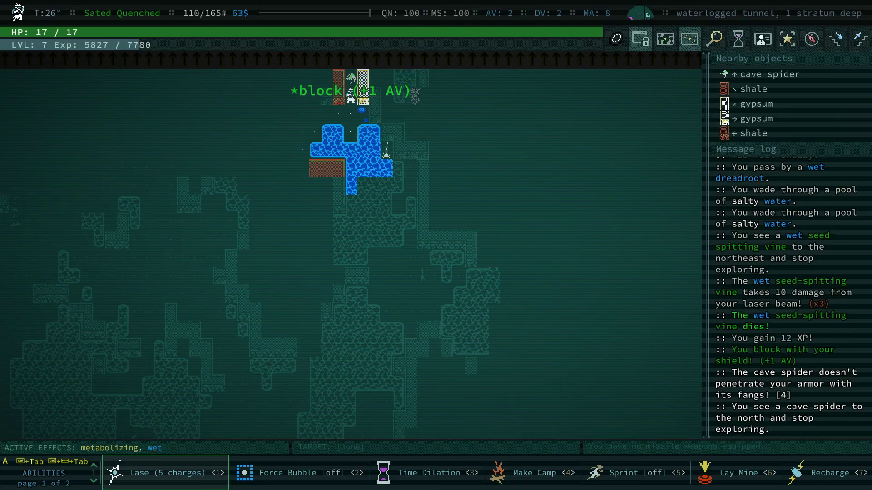
key(Down)
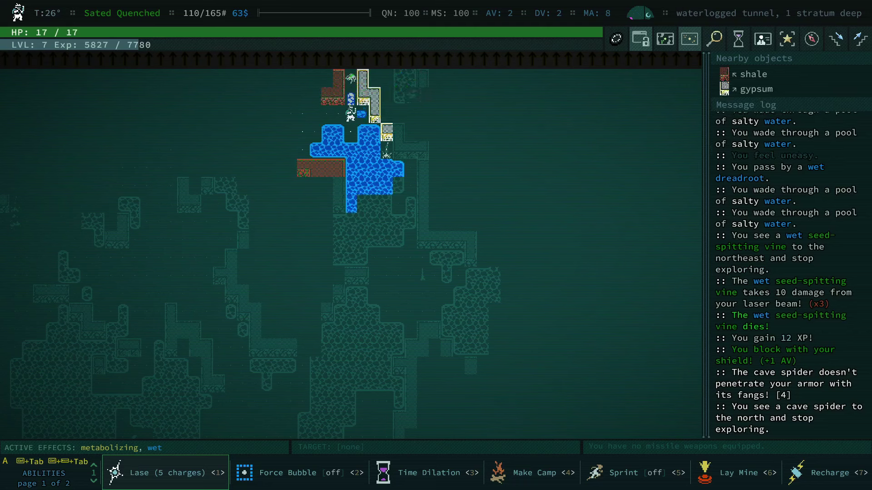
key(1)
key(Return)
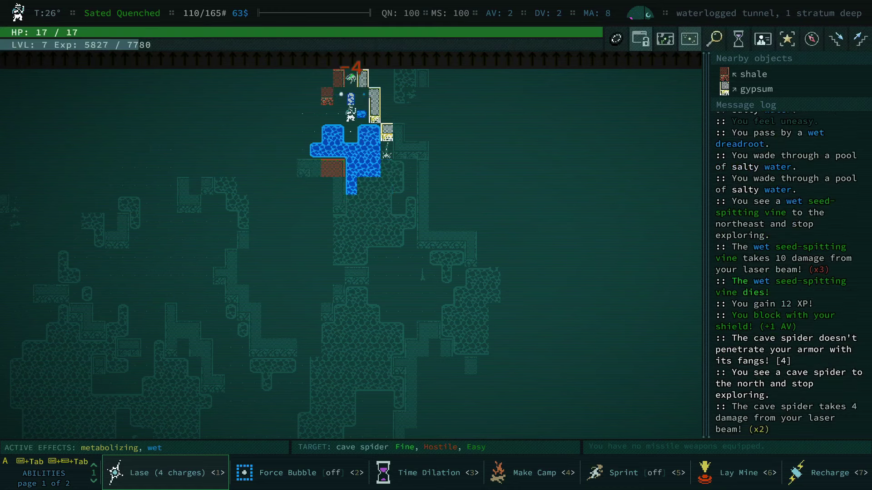
key(1)
key(Return)
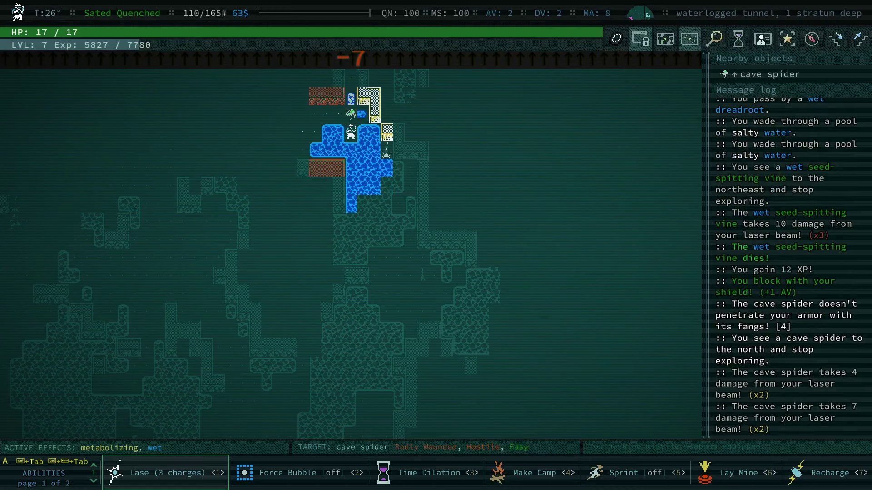
Step: Wade south through the pool, dismiss the wading warning, and cancel laying a mine
key(Down)
key(Down)
key(Down)
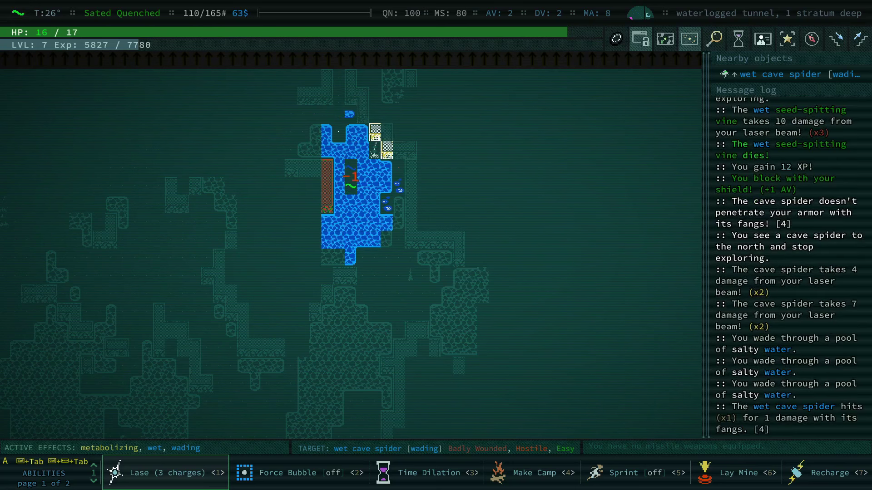
key(Down)
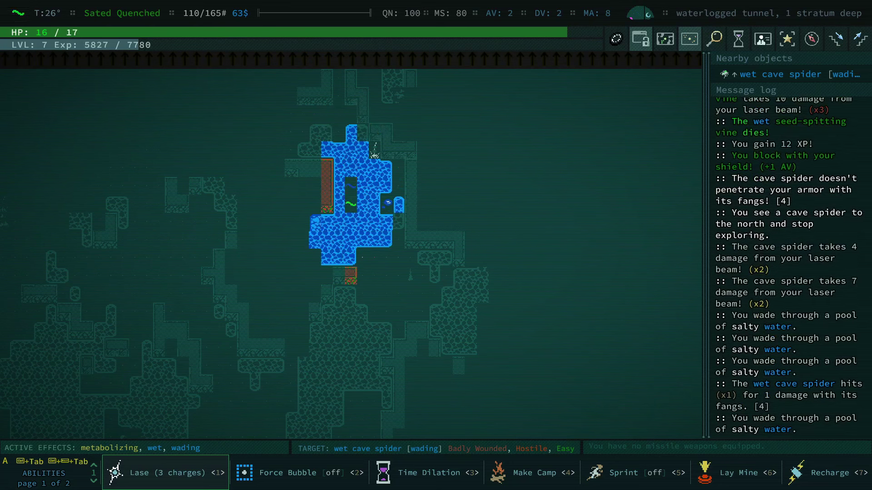
key(Down)
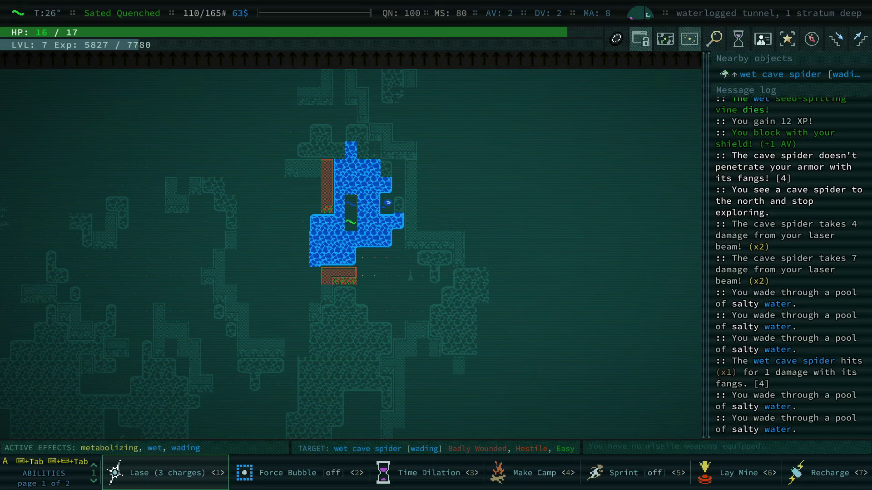
key(1)
key(space)
key(Down)
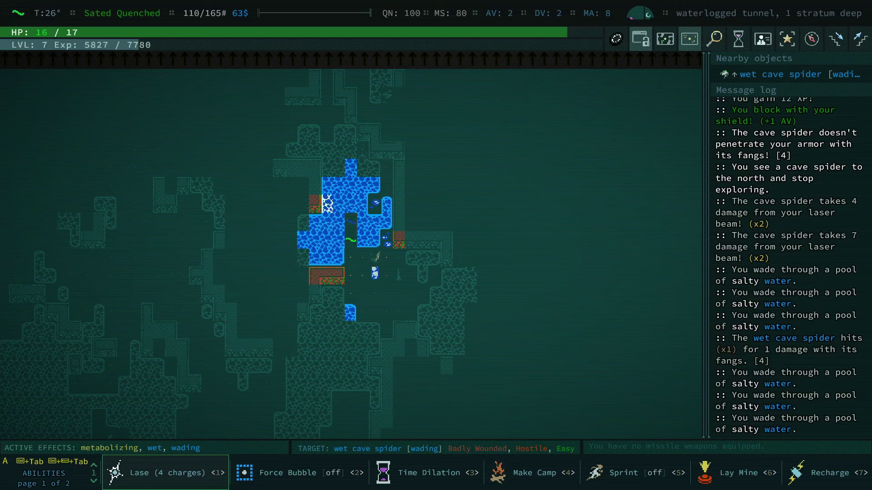
key(6)
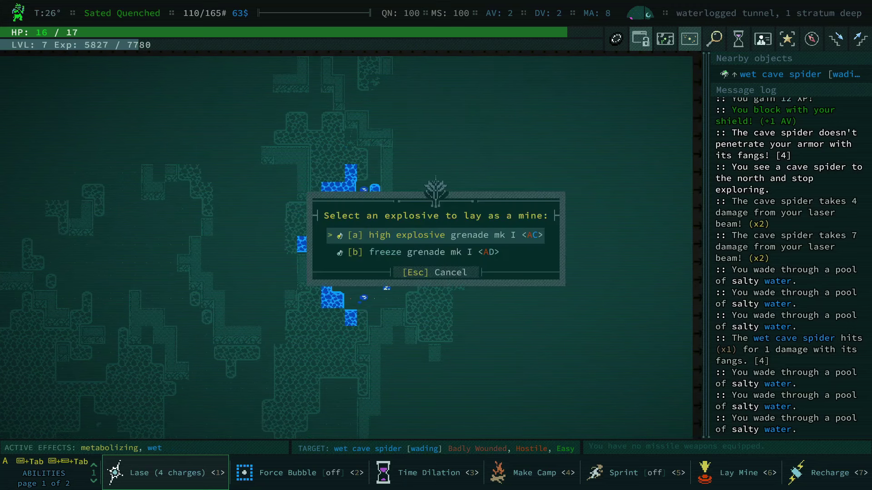
key(Escape)
Step: Start sprinting, kill the cave spider with a laser, and auto-explore
key(5)
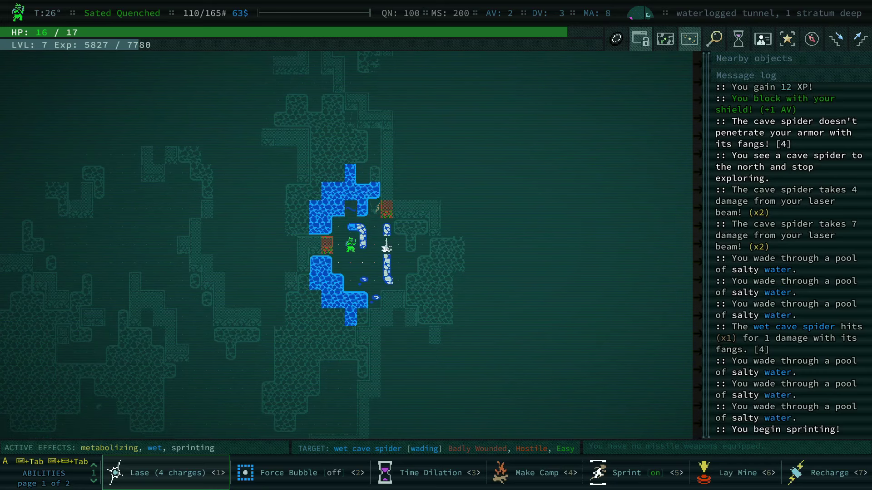
key(1)
key(Return)
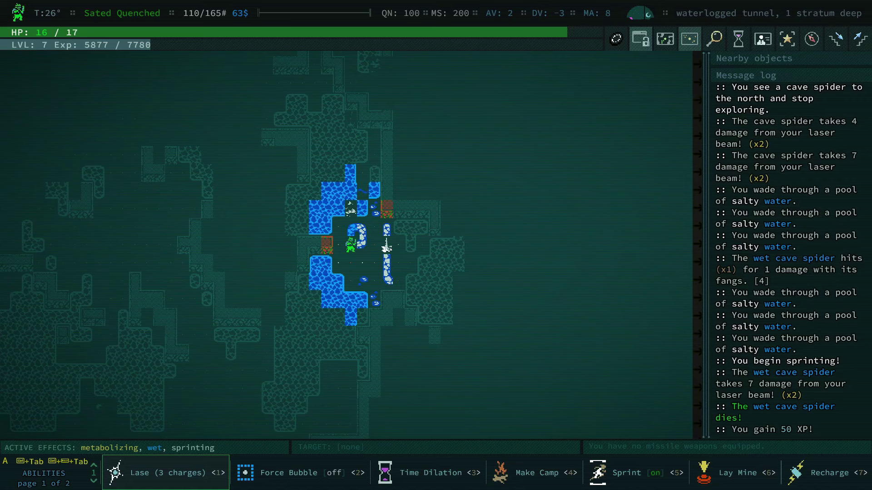
key(0)
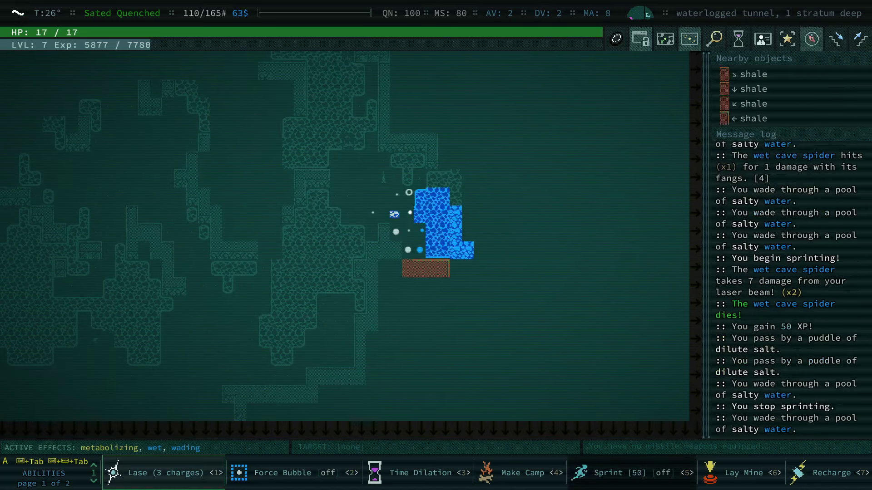
Step: Laser the two jilted lovers and step onto the ashes
key(1)
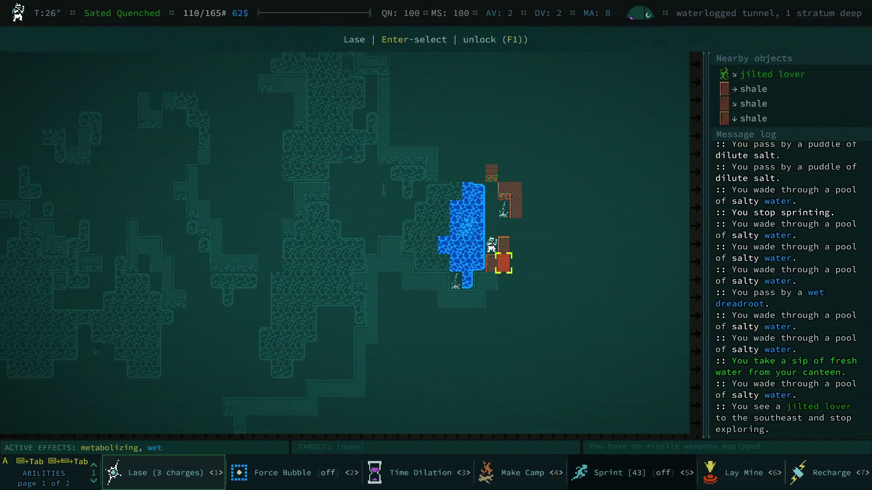
key(Return)
key(0)
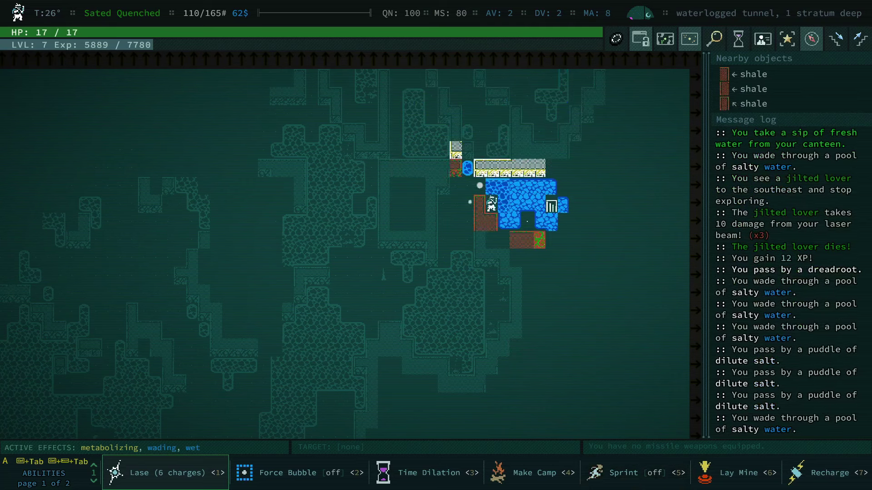
key(Up)
key(1)
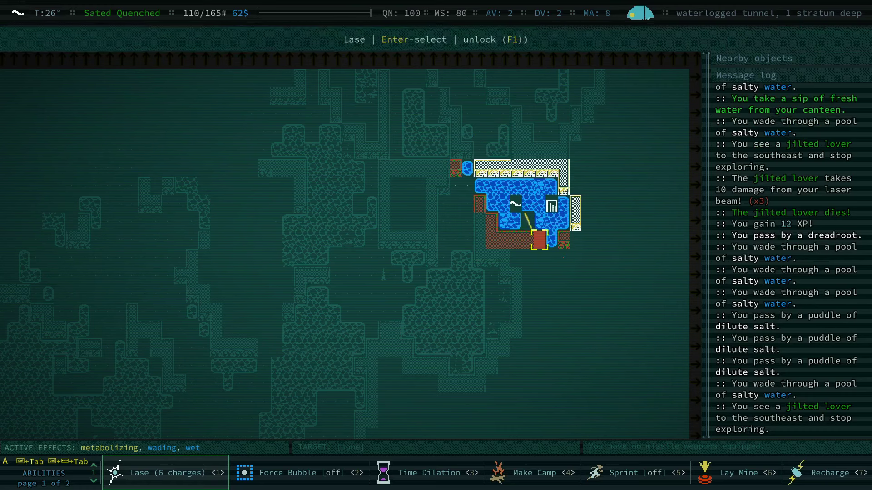
key(Return)
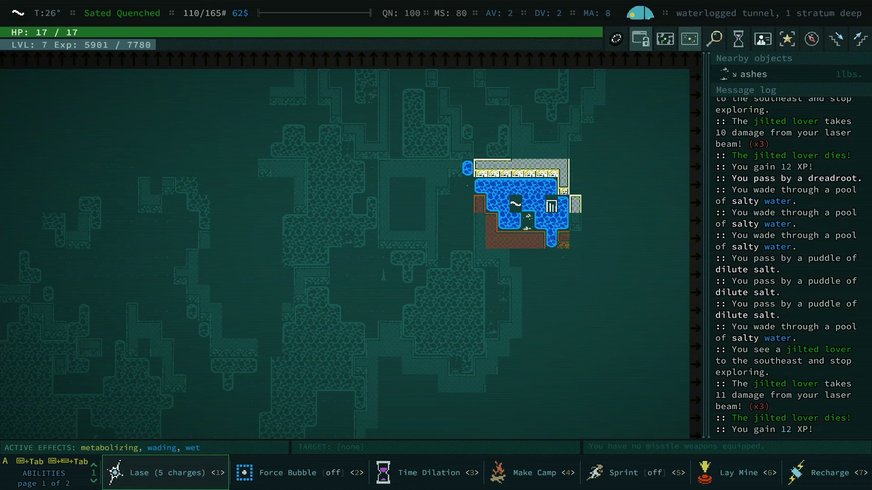
key(KP_3)
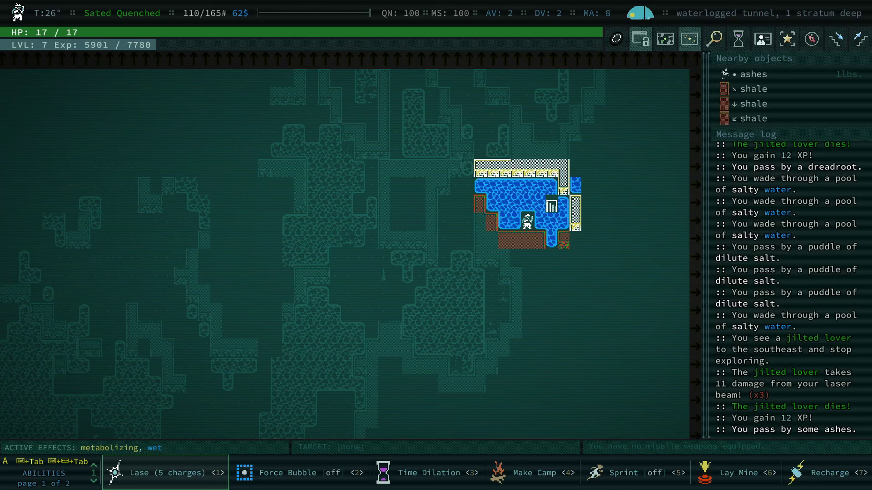
Step: Move north and east, explore southeast, and laser another jilted lover
key(Up)
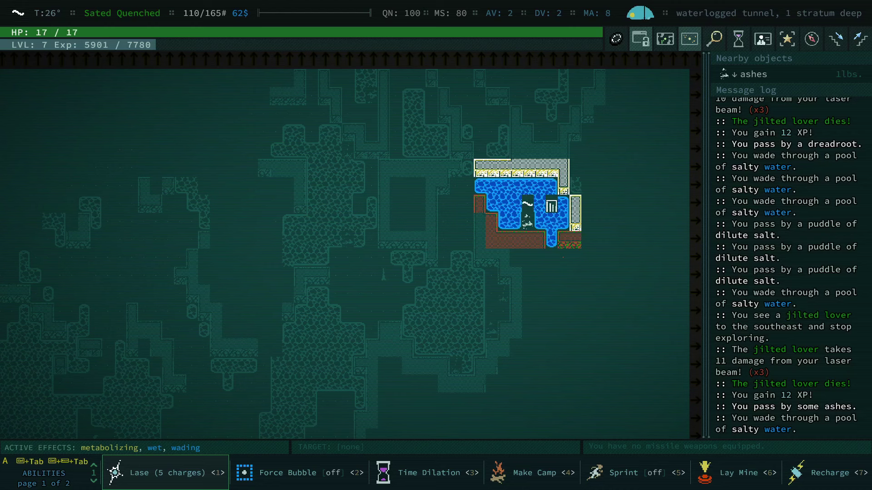
key(Right)
key(0)
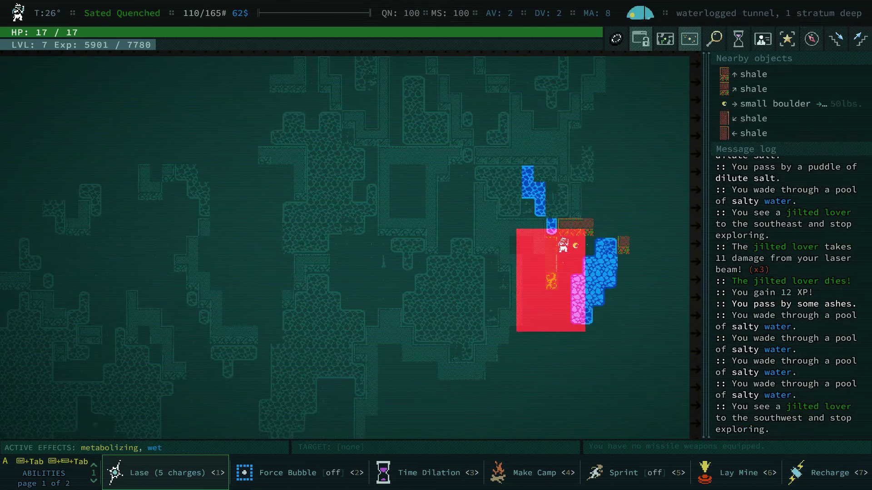
key(Down)
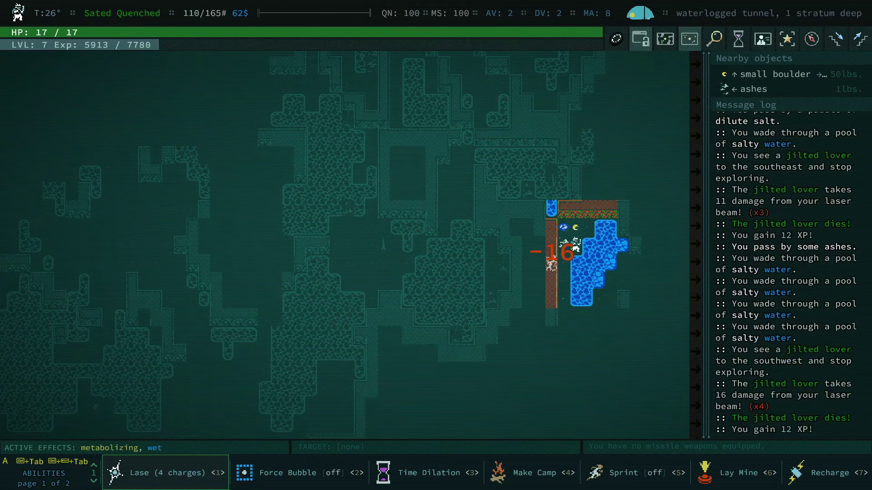
key(1)
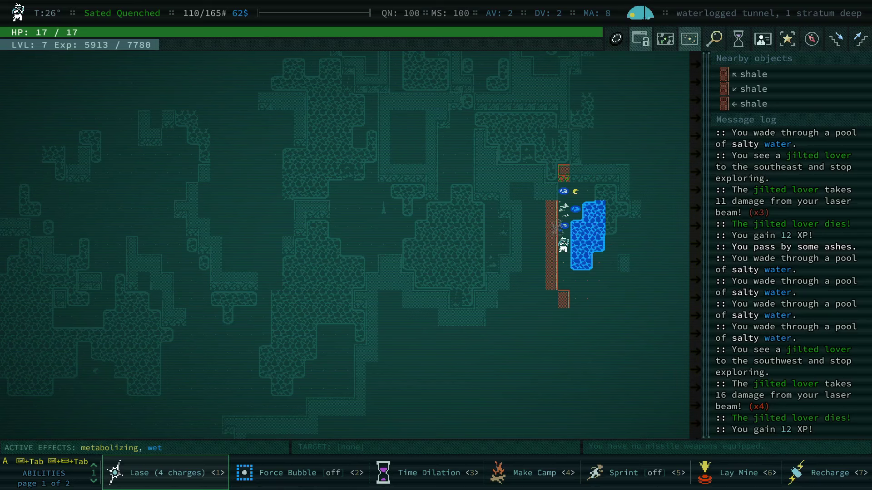
Step: Move east and southeast through the water and laser the seed-spitting vine
key(Right)
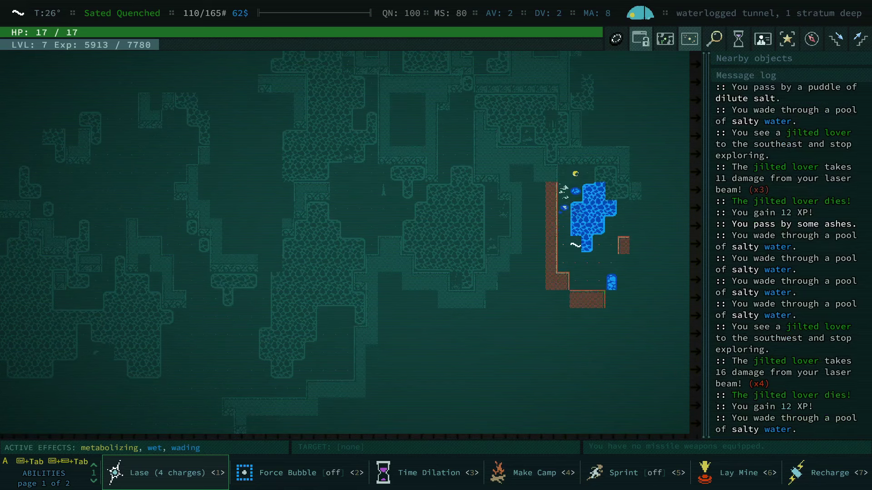
key(Right)
key(Right)
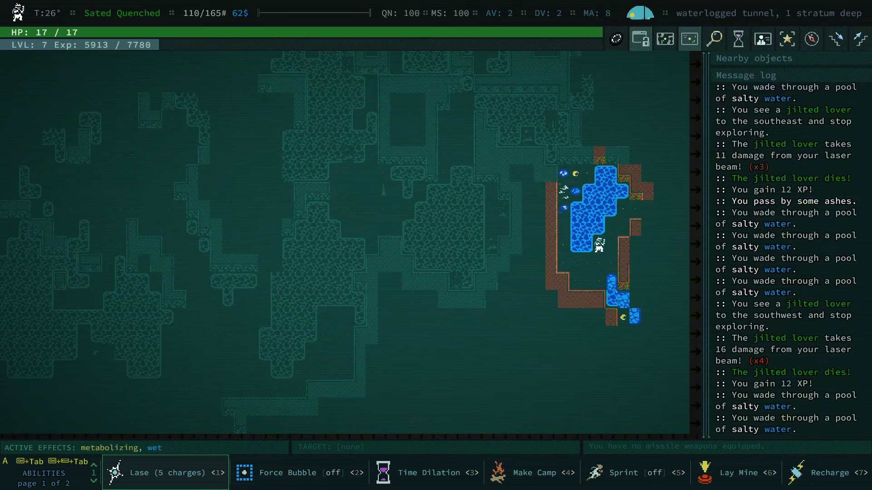
key(KP_3)
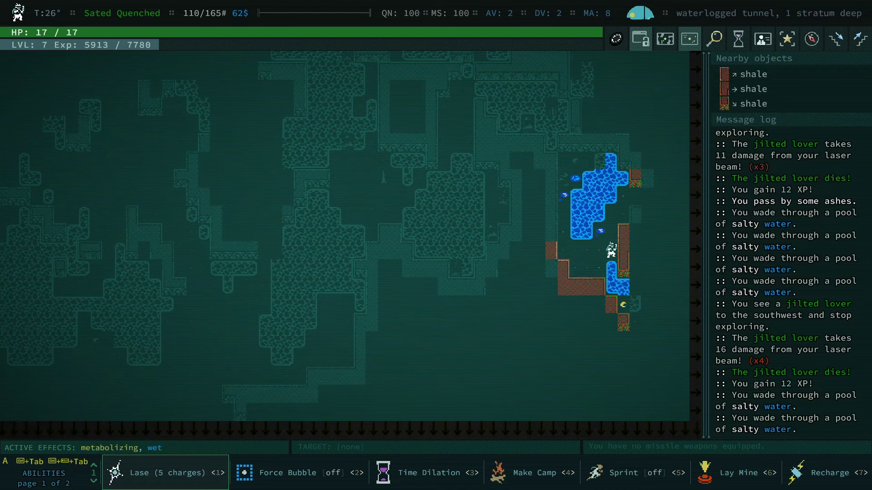
key(Down)
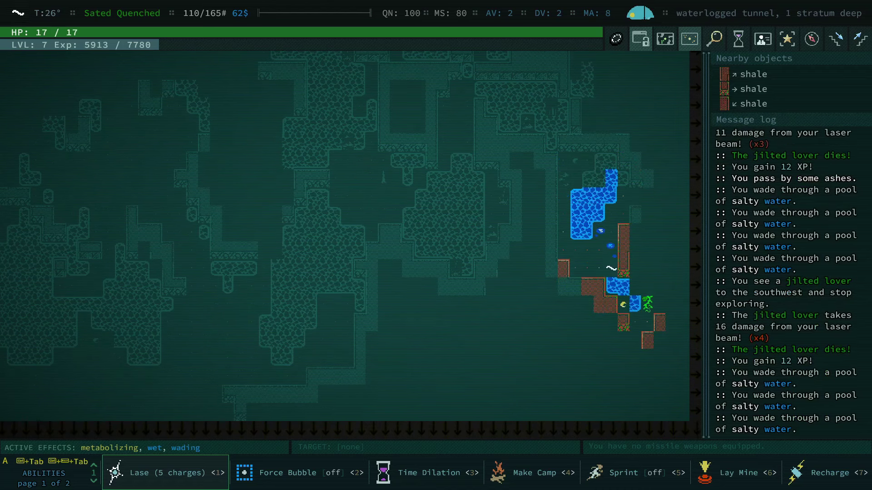
key(1)
key(Return)
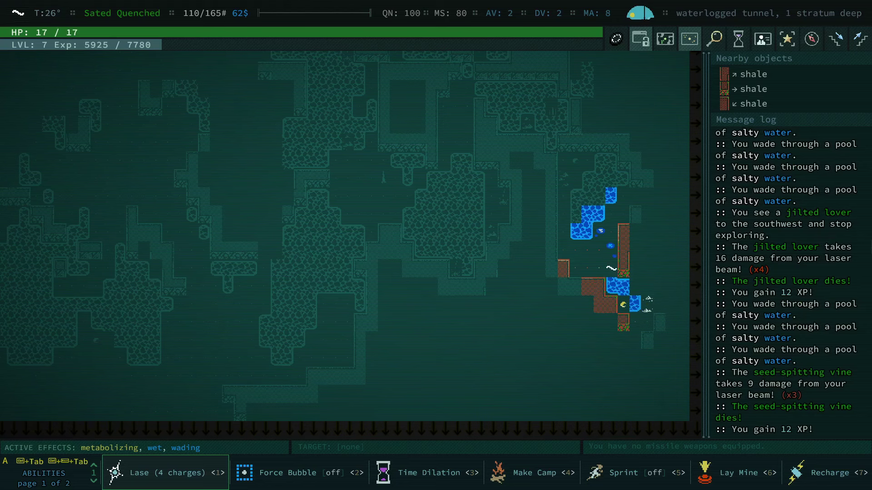
Step: Auto-explore, kill the wet cave spider with laser fire, and keep exploring
key(0)
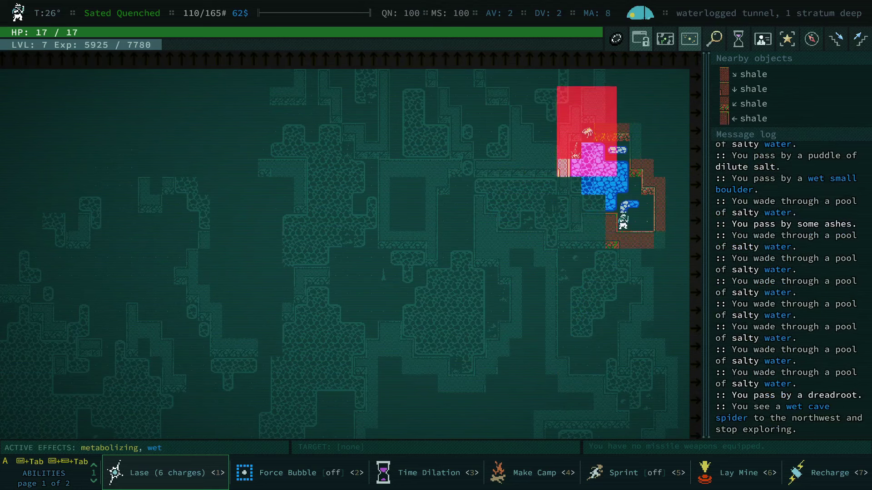
key(Up)
key(1)
key(space)
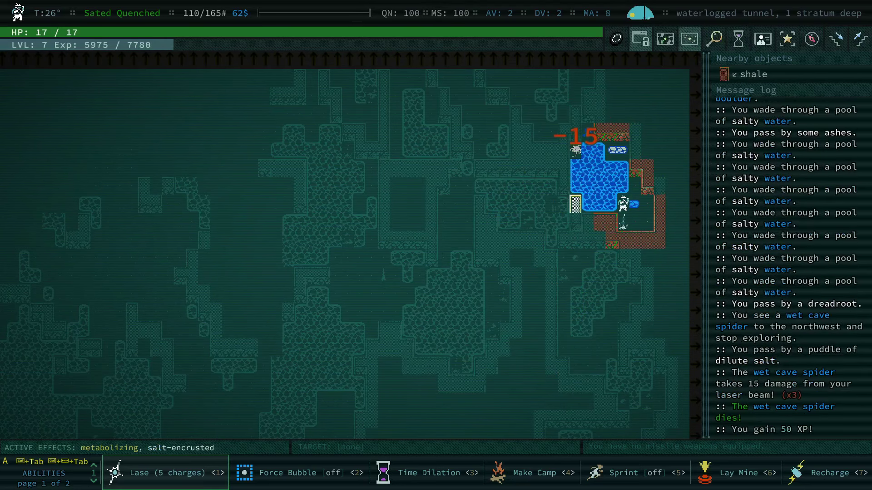
key(o)
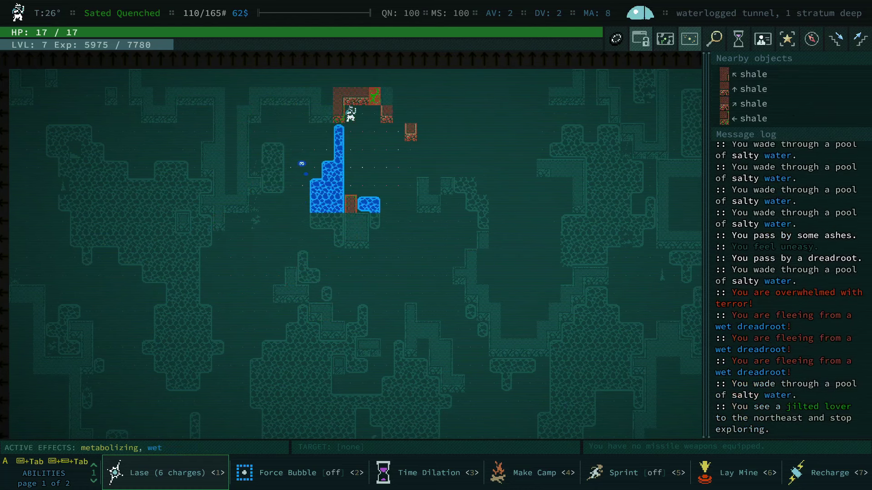
Step: Laser the jilted lover and auto-explore until nothing is left to explore
key(1)
key(space)
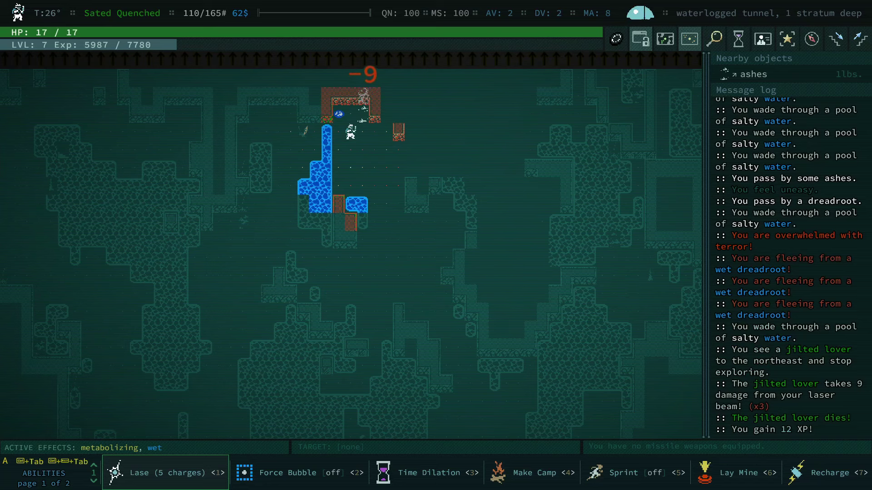
key(0)
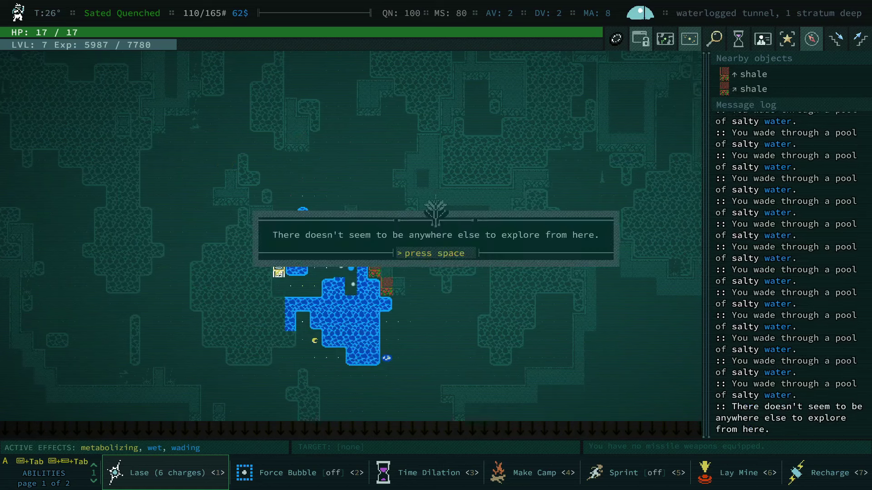
key(space)
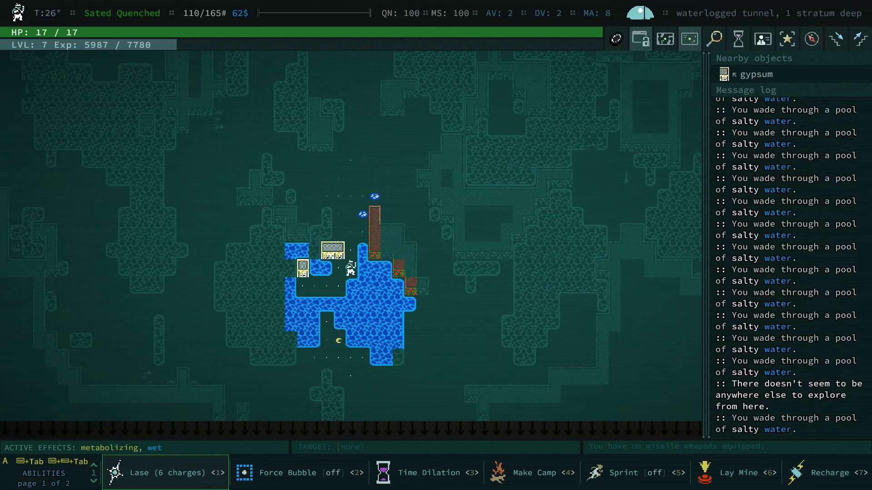
Step: Auto-walk to the stairways and climb up out of the tunnel
key(shift+period)
key(y)
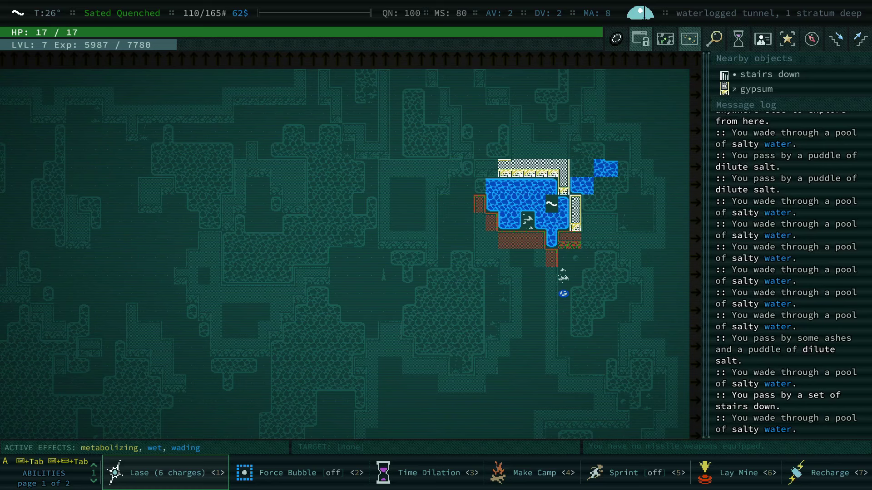
key(less)
key(y)
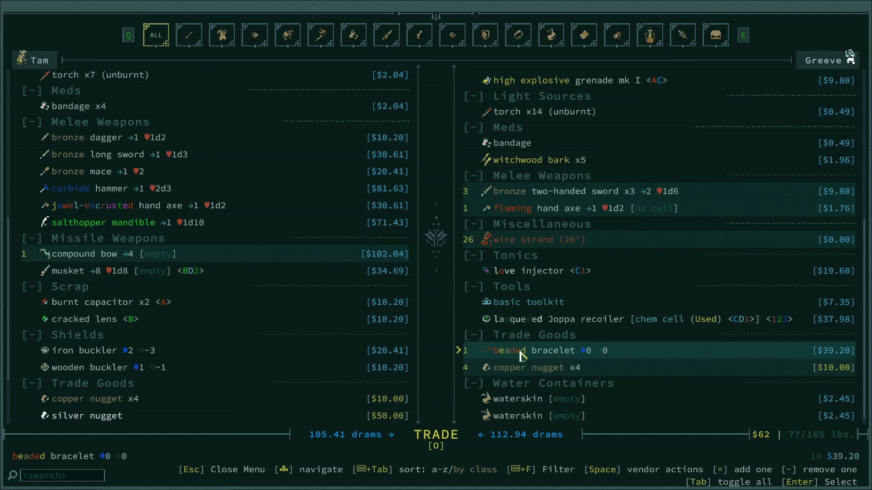
Step: Accept the trade with Tam for 7 drams of water, then end the conversation
click(466, 442)
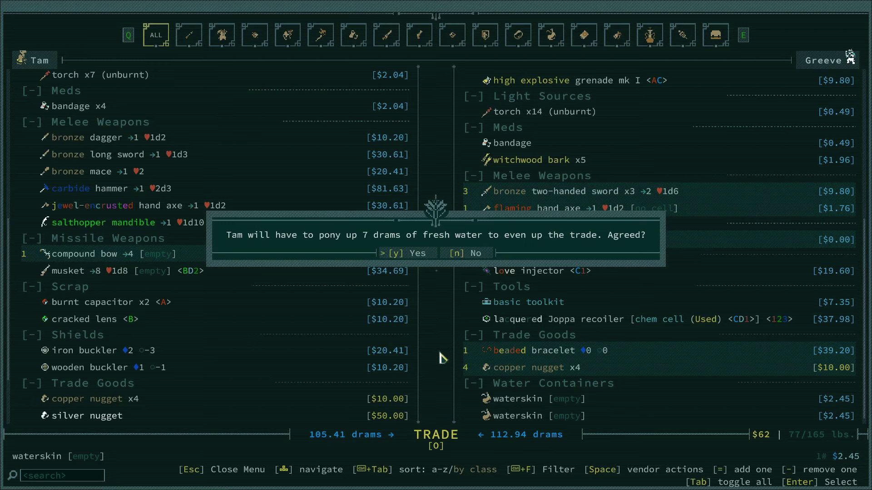
key(y)
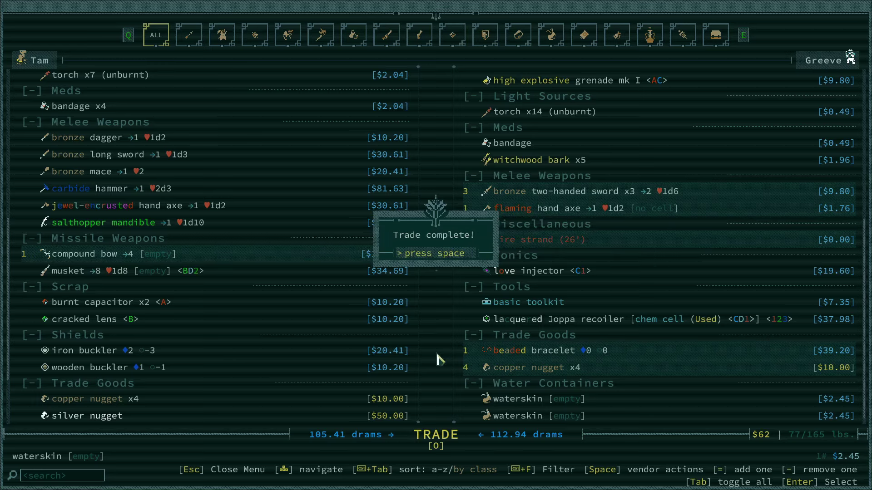
key(space)
key(Escape)
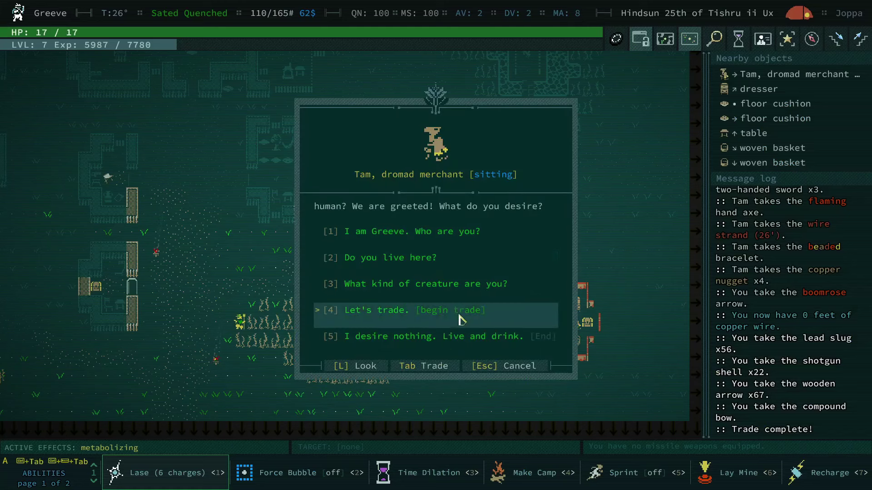
key(Escape)
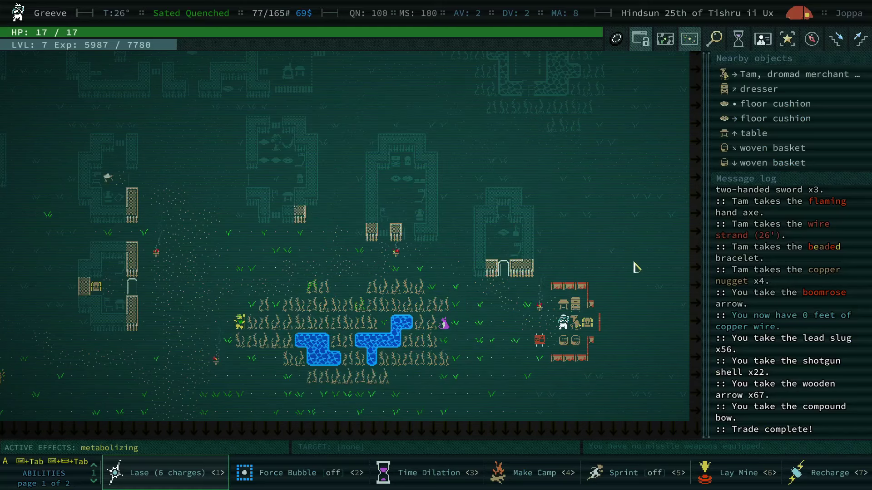
Step: Learn the ninefold boots recipe from the data disk in the inventory
key(i)
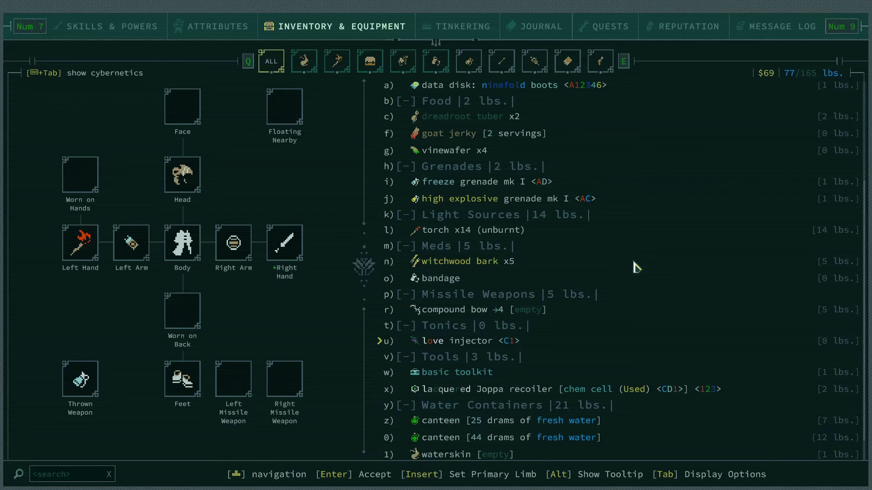
scroll(557, 256, up, 3)
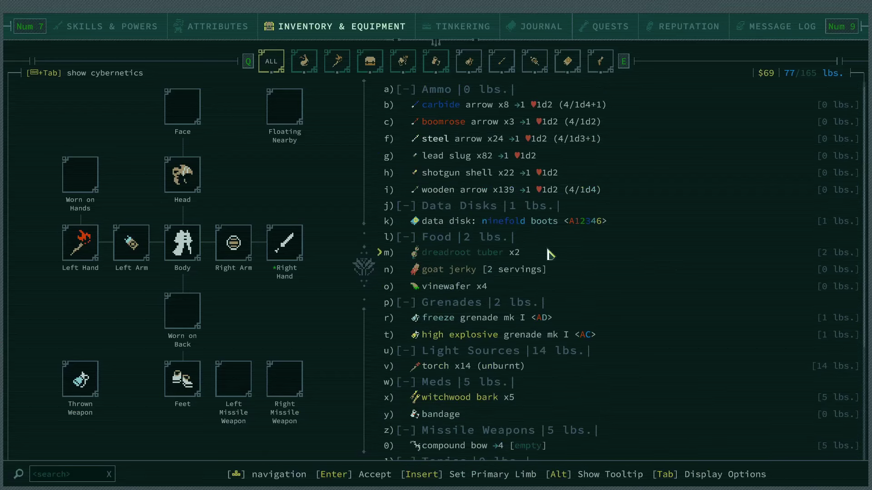
click(498, 230)
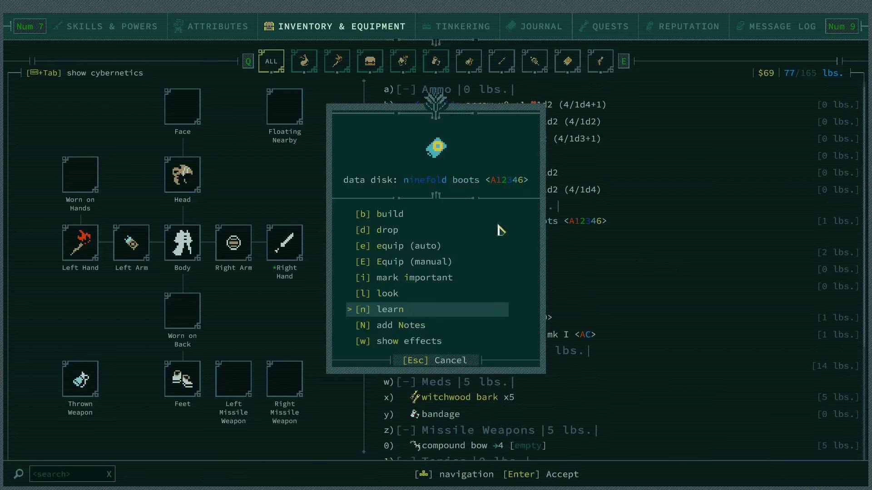
click(430, 312)
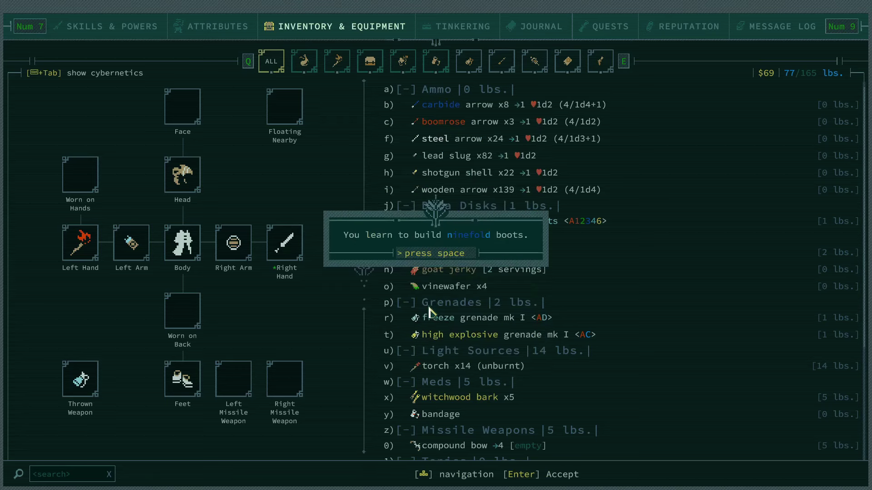
click(458, 261)
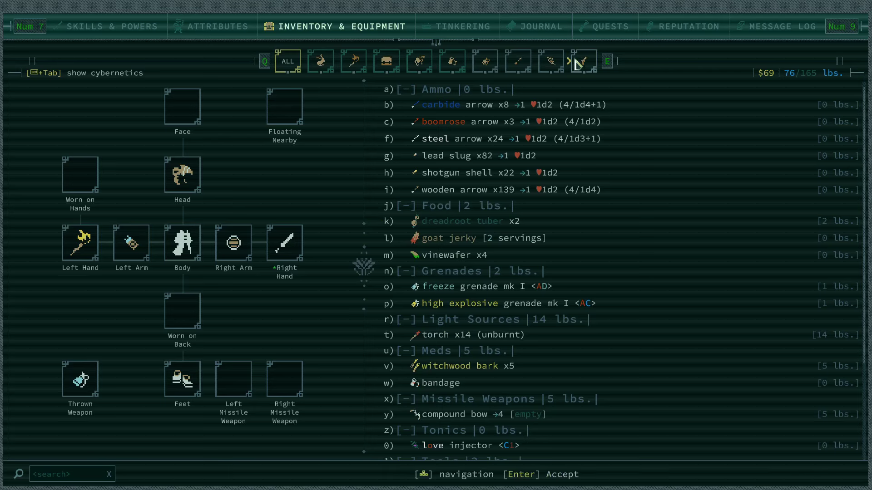
Step: Try building ninefold boots from the Armor recipes, dismiss the missing-bits warning, and exit
click(468, 29)
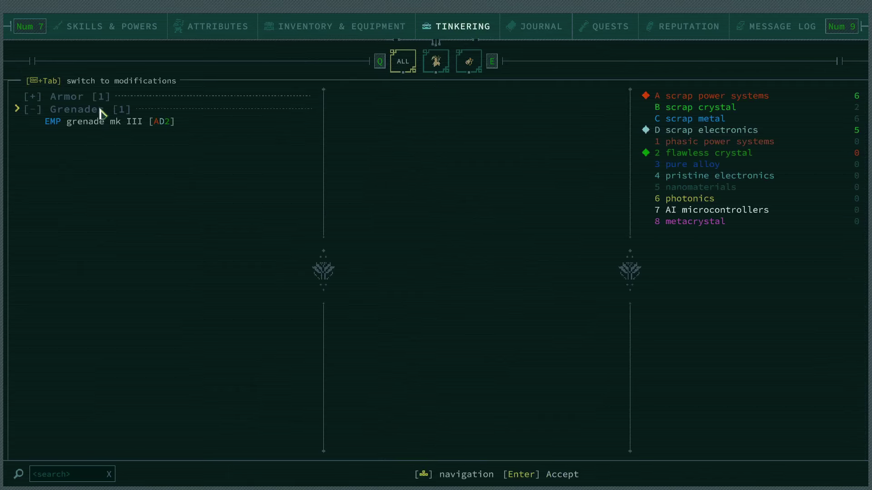
click(87, 99)
click(88, 110)
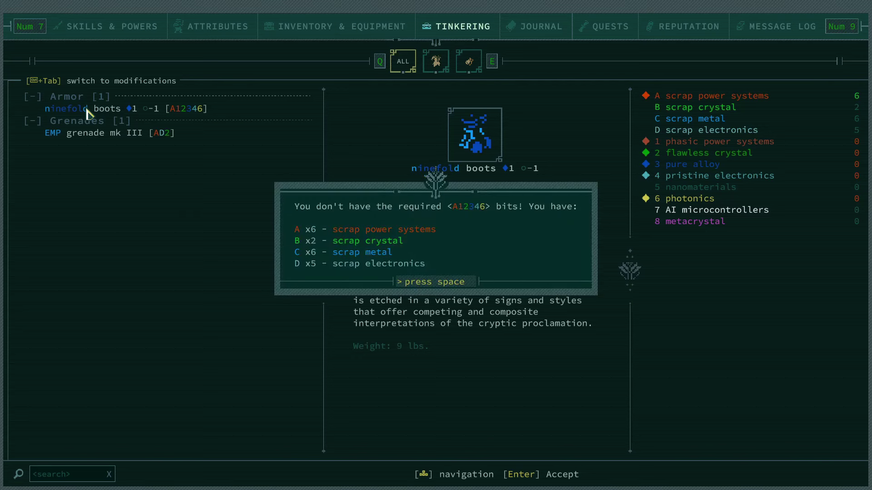
click(458, 283)
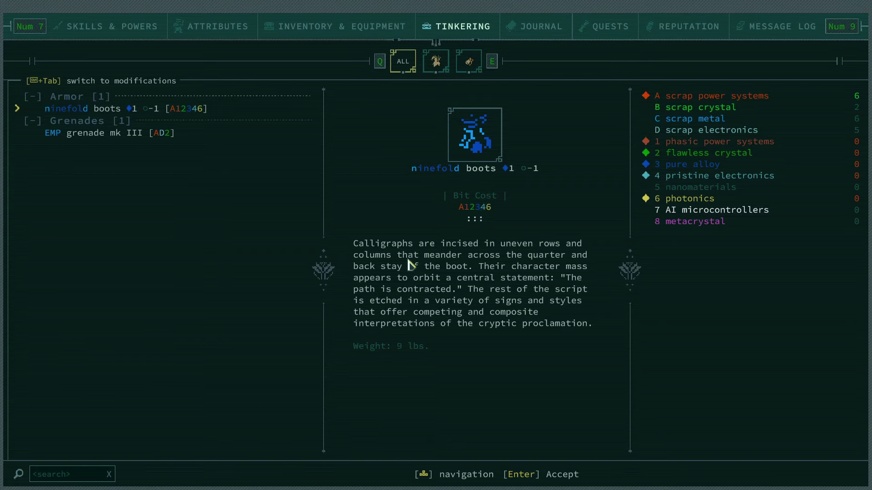
key(Escape)
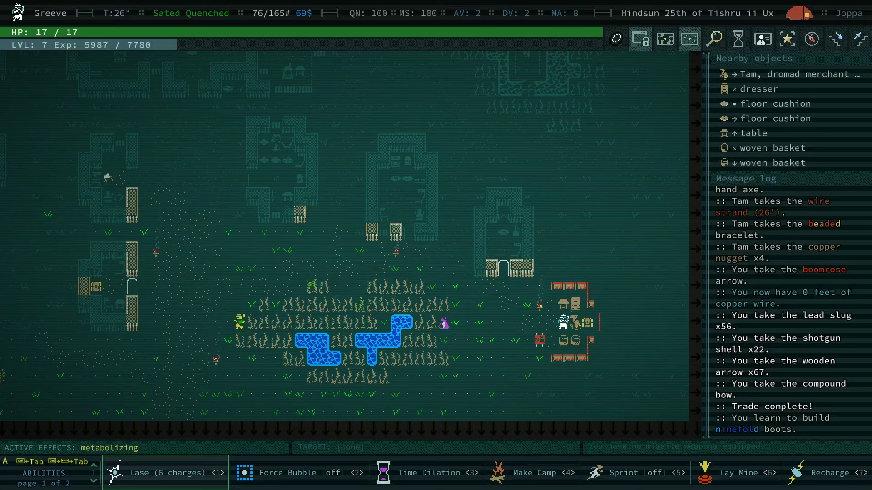
Step: Check the inventory up to the Ammo section, then walk west into the watervine pool
key(i)
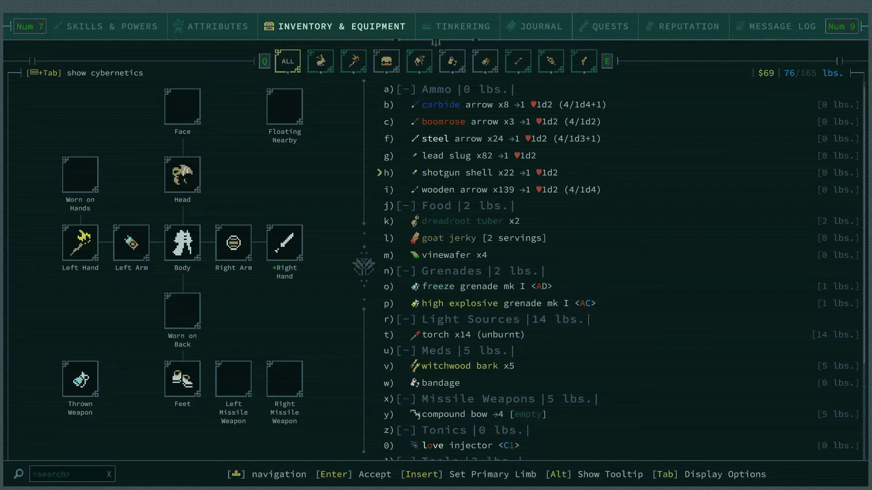
scroll(613, 273, down, 3)
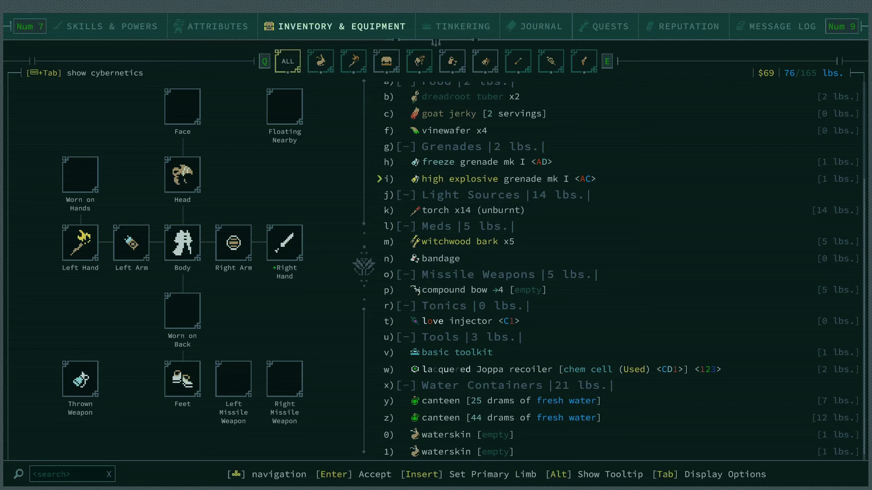
key(Up)
key(Up)
key(Up)
key(Up)
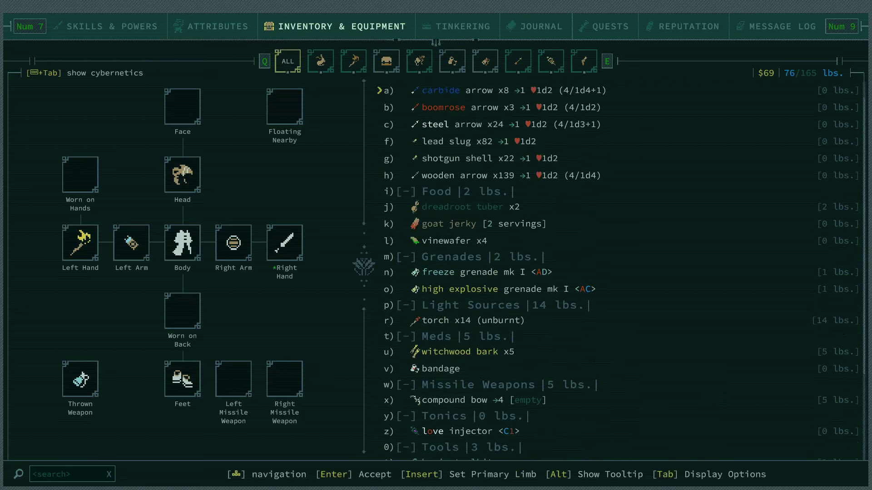
key(Up)
key(Escape)
key(Left)
key(Left)
key(Left)
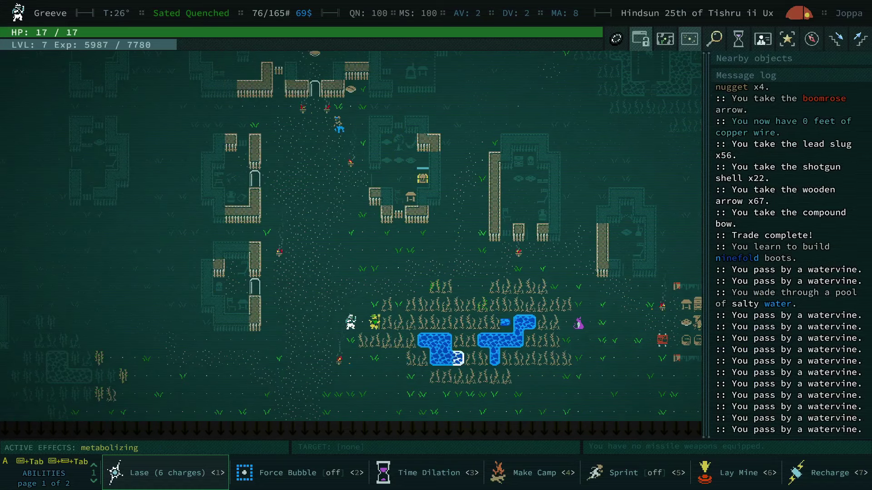
Step: Leave Joppa for the world map, then enter the outskirts and head east
key(Left)
key(Left)
key(Left)
key(Left)
key(Left)
key(Left)
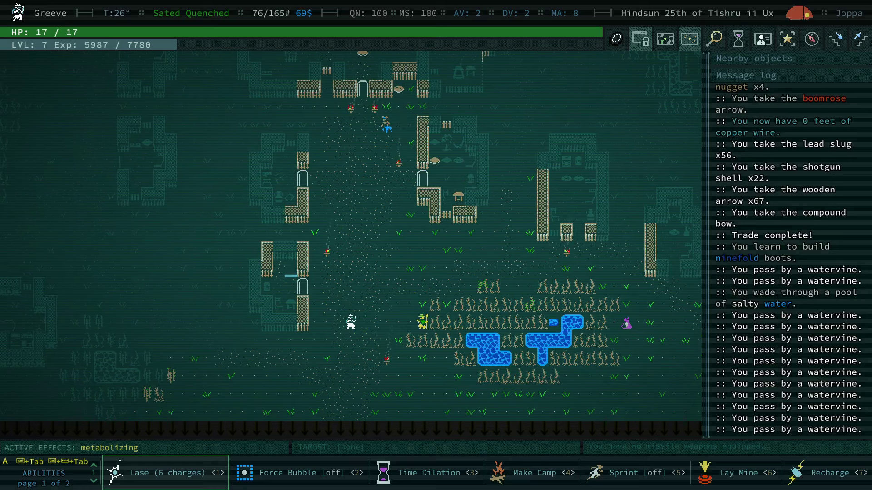
key(less)
key(greater)
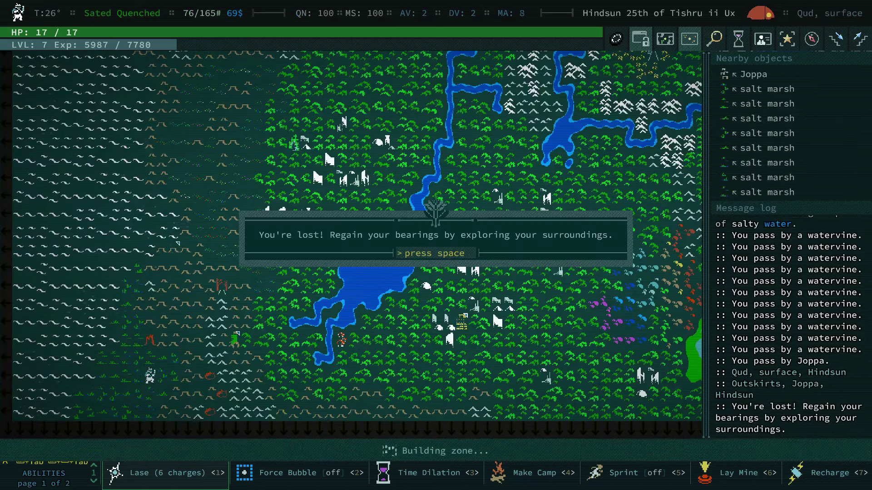
key(space)
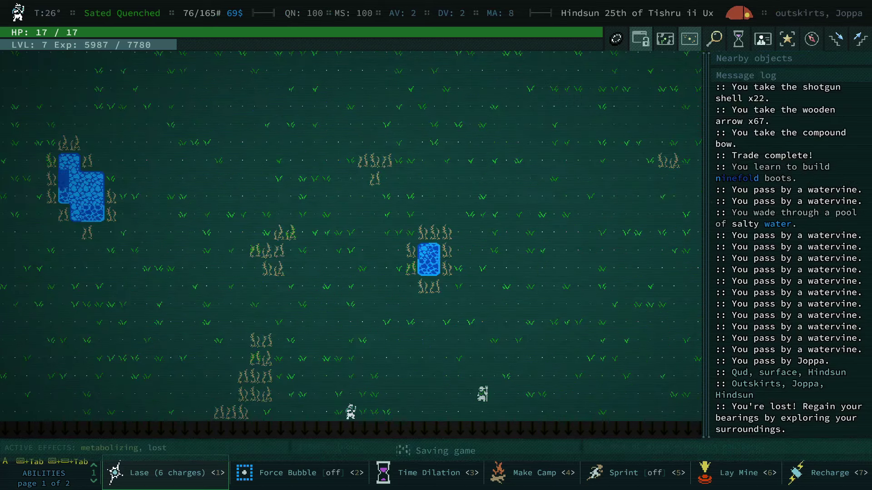
key(Right)
key(Right)
key(Right)
key(Right)
key(Right)
key(Right)
key(Right)
key(Right)
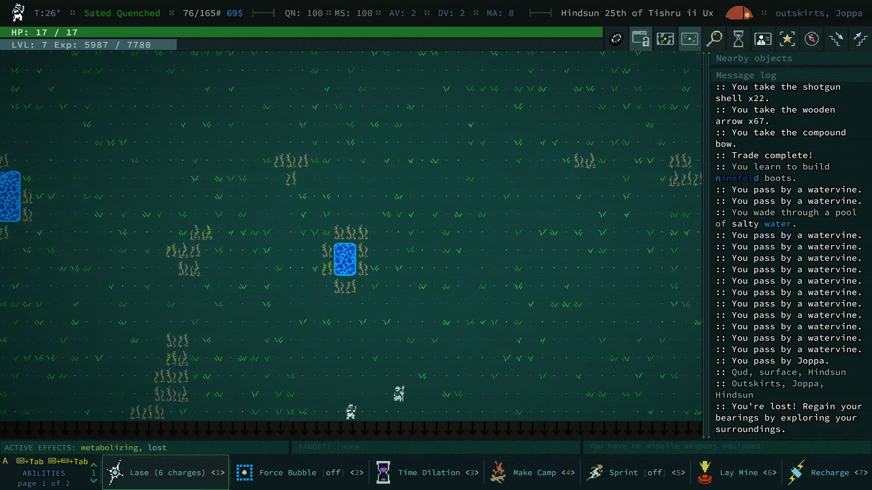
key(Right)
key(Right)
key(Right)
Step: Talk briefly with the watervine farmer and step north beside him
key(space)
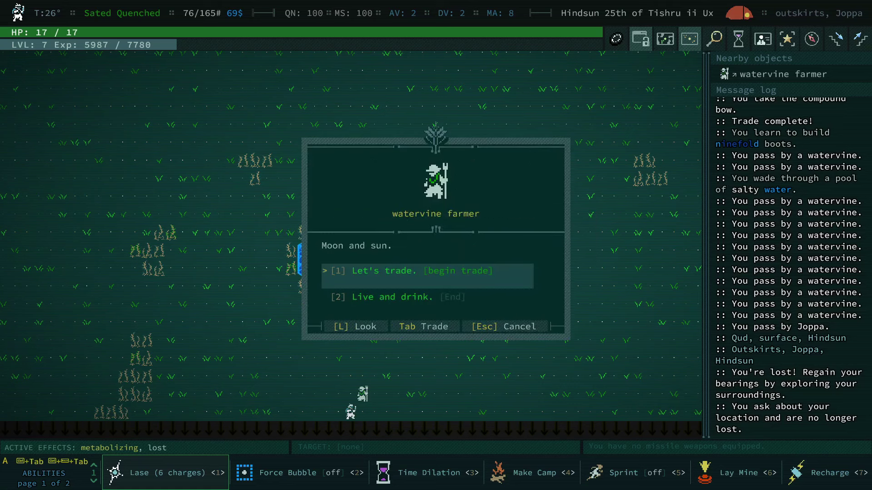
key(Escape)
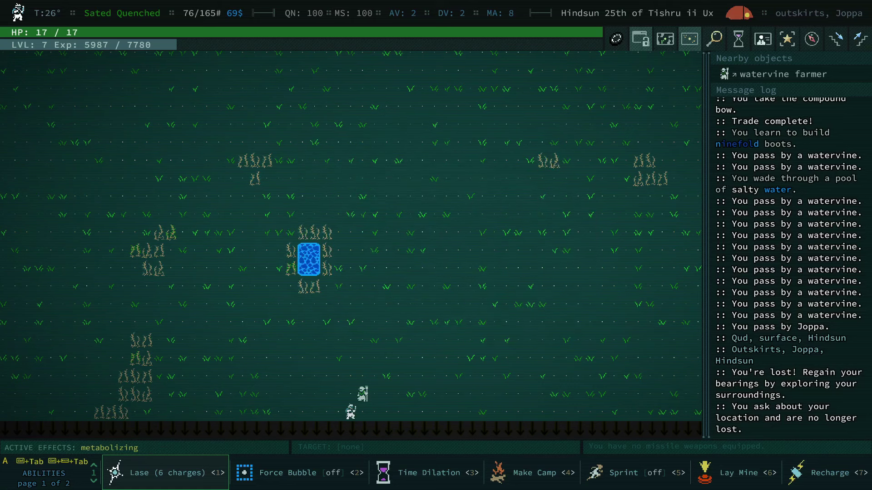
key(Up)
Step: Travel over the world map to Red Rock and auto-walk to the nearest stairs down
key(less)
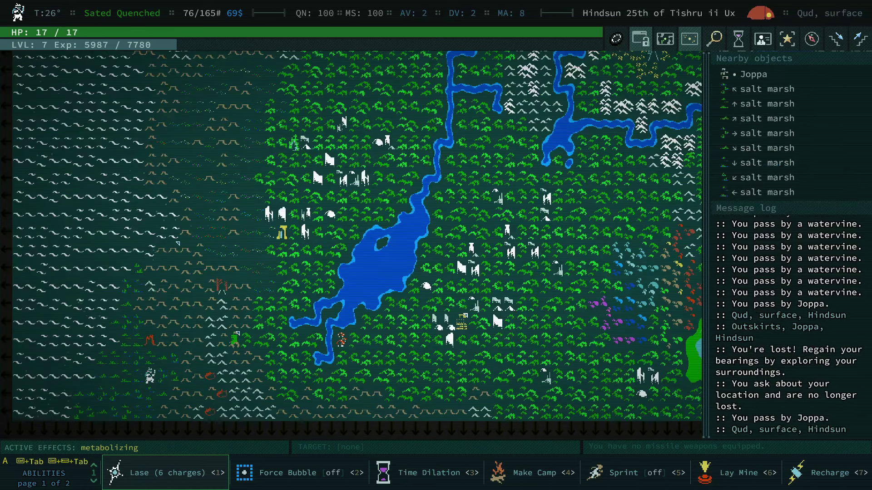
key(Up)
key(Up)
key(greater)
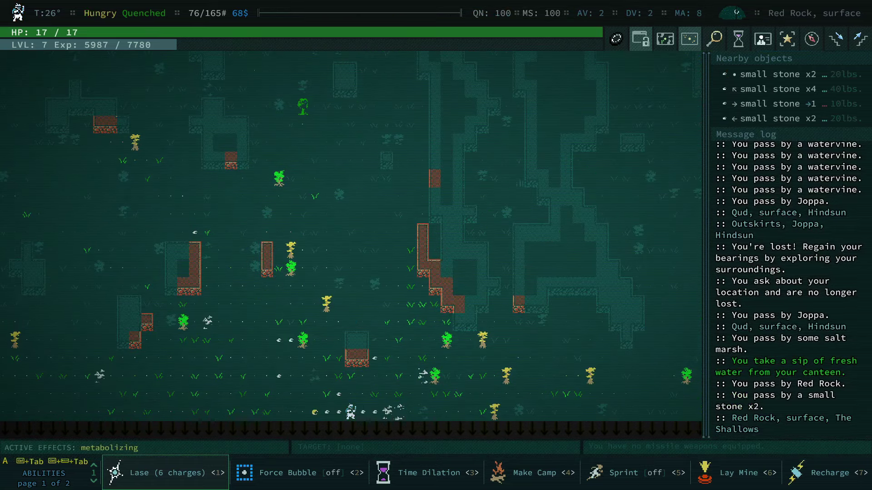
key(greater)
key(y)
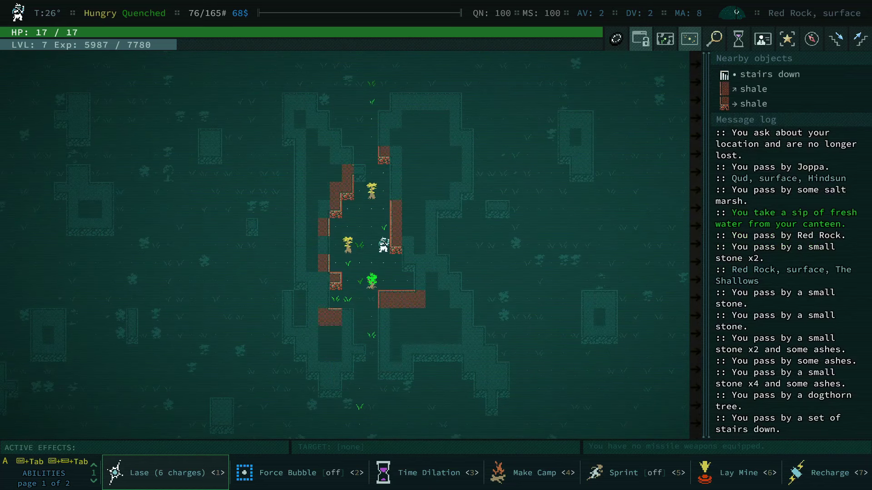
Step: Pitch a campfire just west of Red Rock's stairs down, then cook and eat a meal
key(greater)
key(a)
key(4)
key(Left)
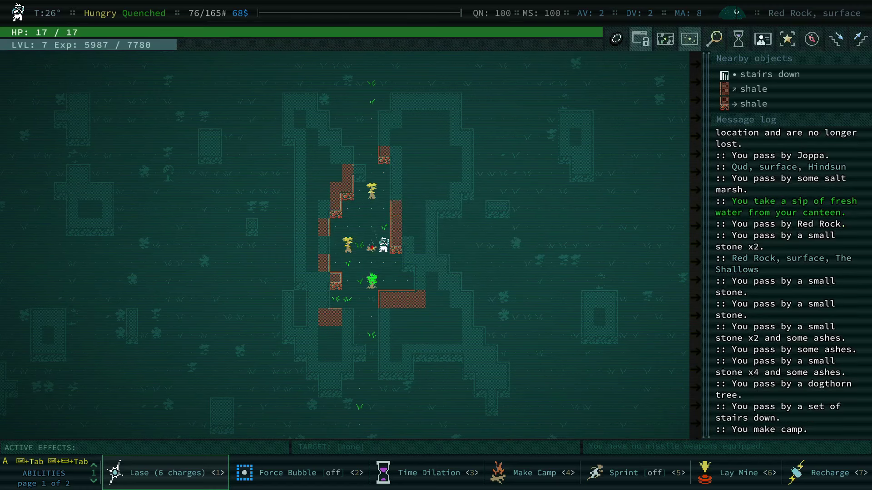
key(a)
key(space)
key(space)
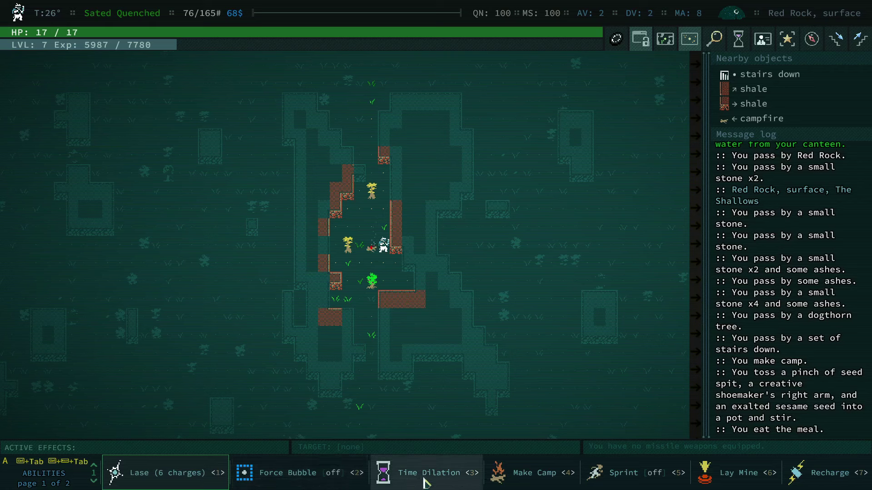
key(p)
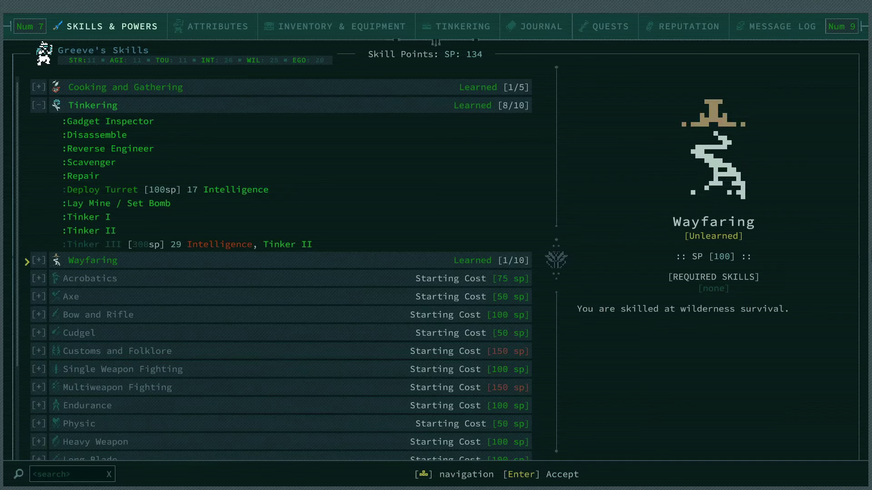
key(Up)
key(Up)
key(Up)
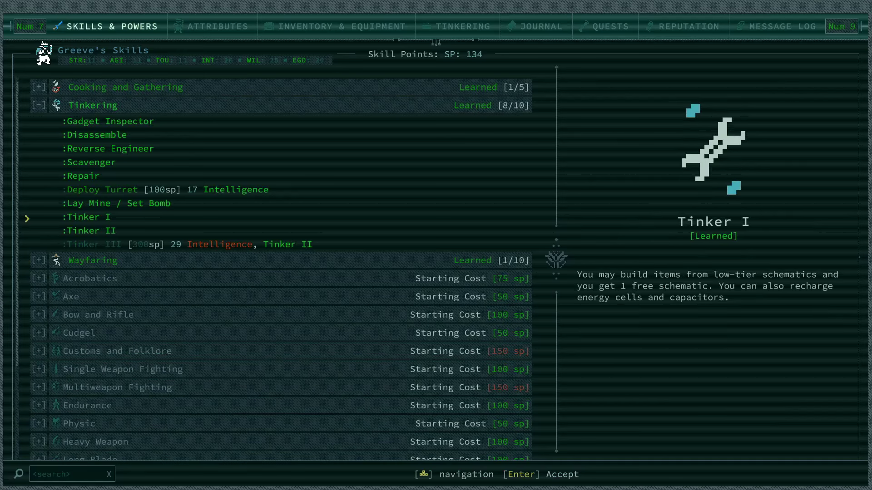
key(Up)
key(Up)
key(Up)
key(Up)
key(Up)
key(Up)
key(Up)
key(Up)
key(Left)
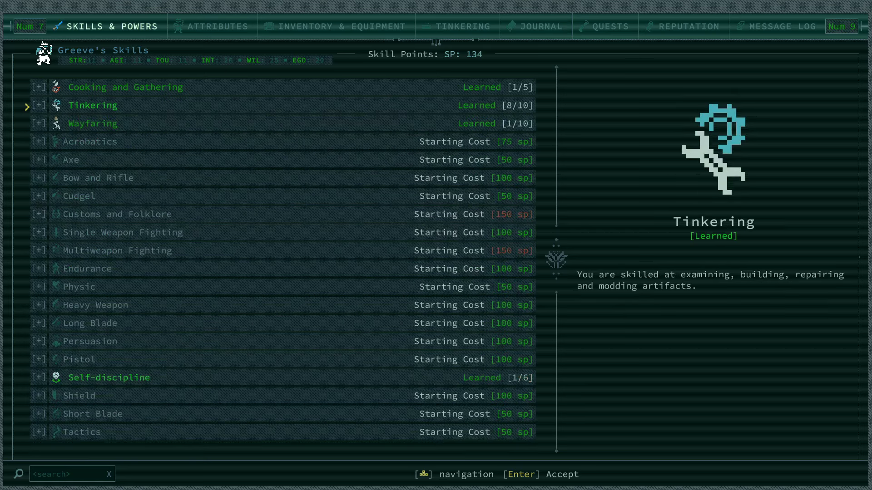
key(Down)
key(Down)
key(Down)
key(Down)
key(Down)
key(Up)
key(Up)
key(Up)
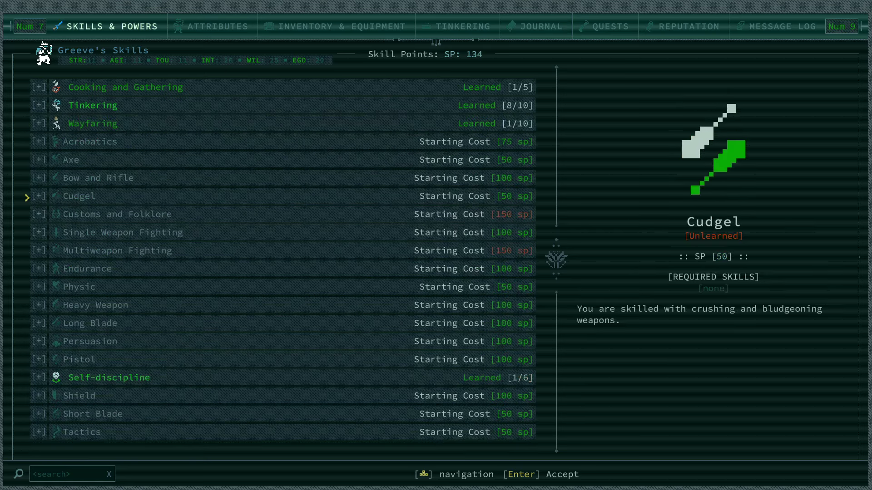
key(Up)
key(Up)
key(Down)
key(Right)
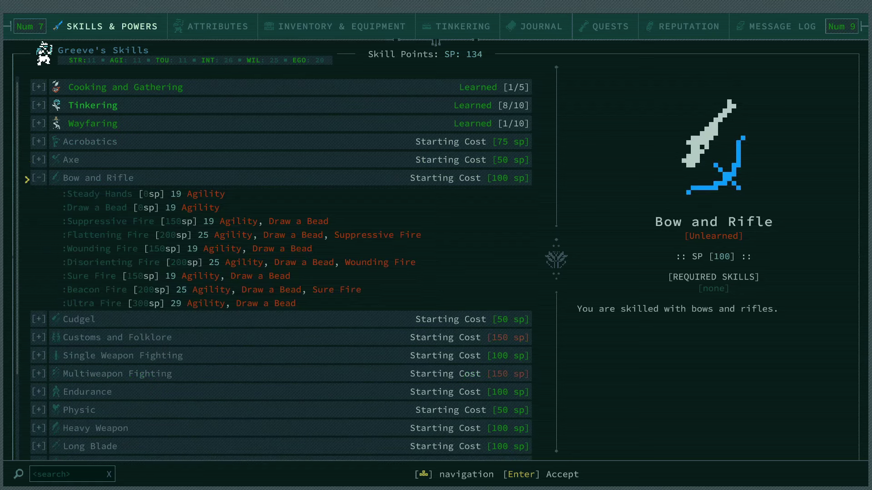
key(Left)
key(Down)
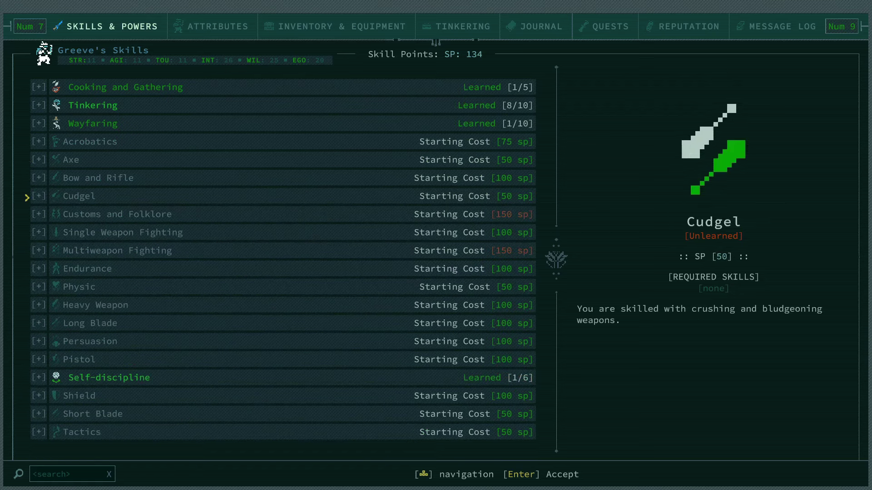
key(Down)
key(Down)
key(Down)
key(Down)
key(Up)
key(Up)
key(Up)
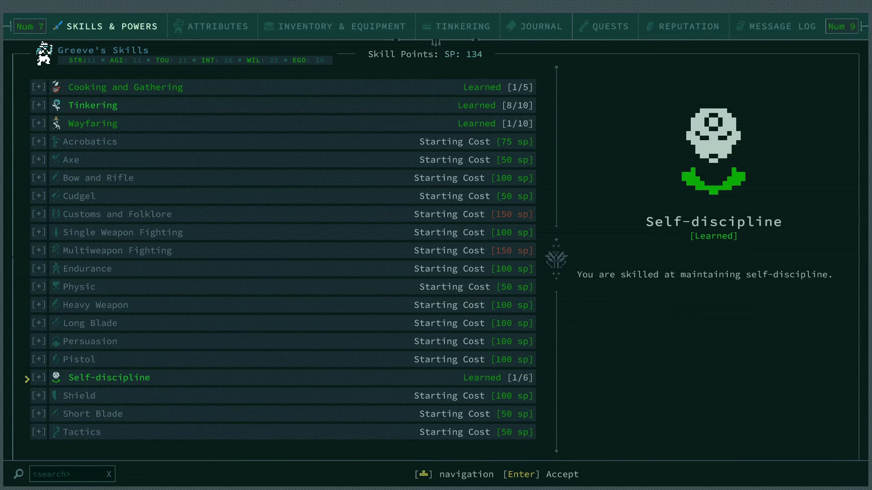
key(Right)
key(Down)
key(Down)
key(Down)
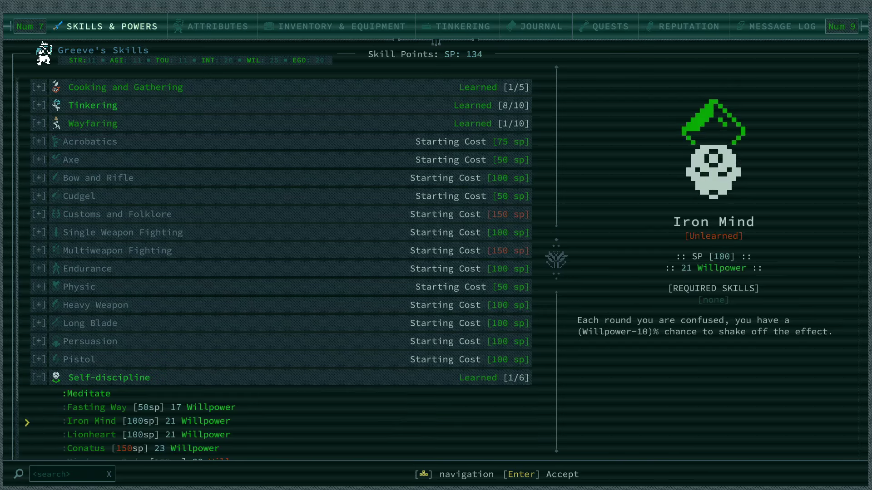
key(Down)
key(Down)
key(Down)
key(Down)
key(Down)
key(Up)
key(Up)
key(Up)
key(Up)
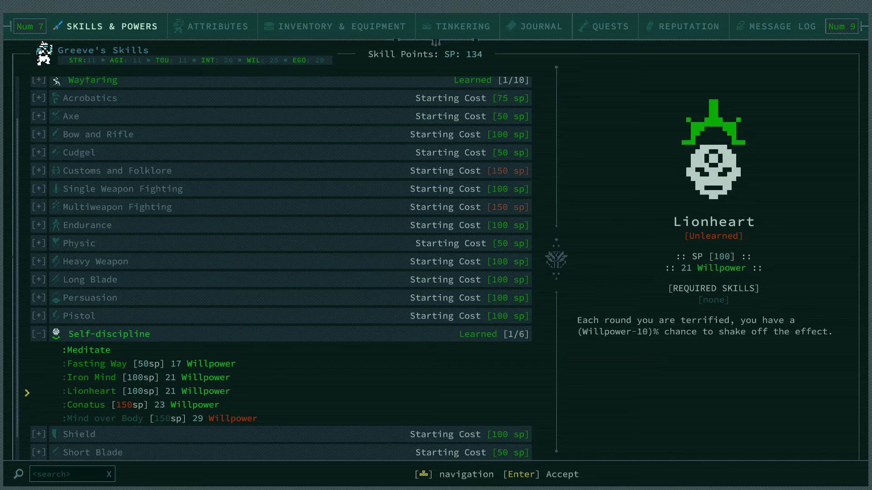
key(Up)
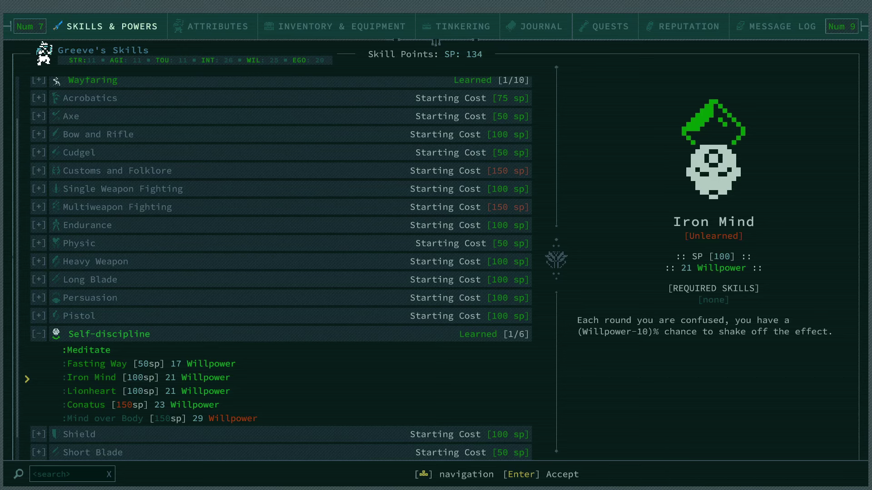
key(Up)
key(Up)
key(Up)
key(Left)
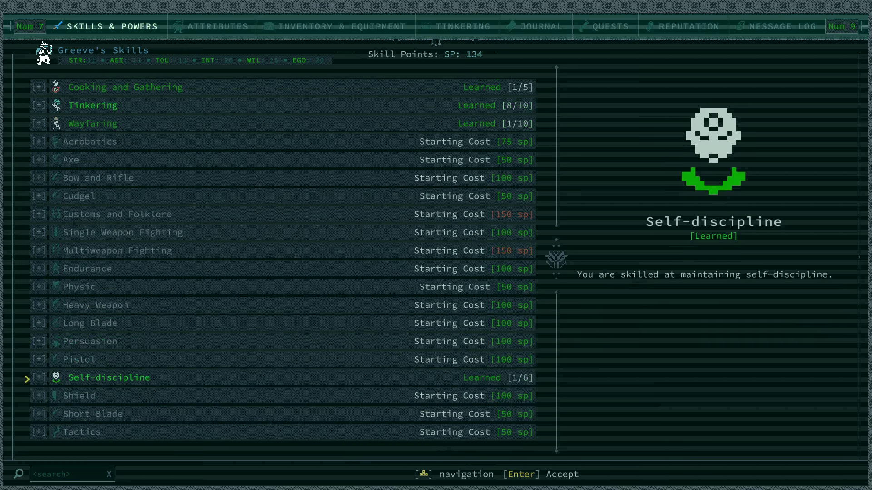
key(Up)
key(Up)
key(Up)
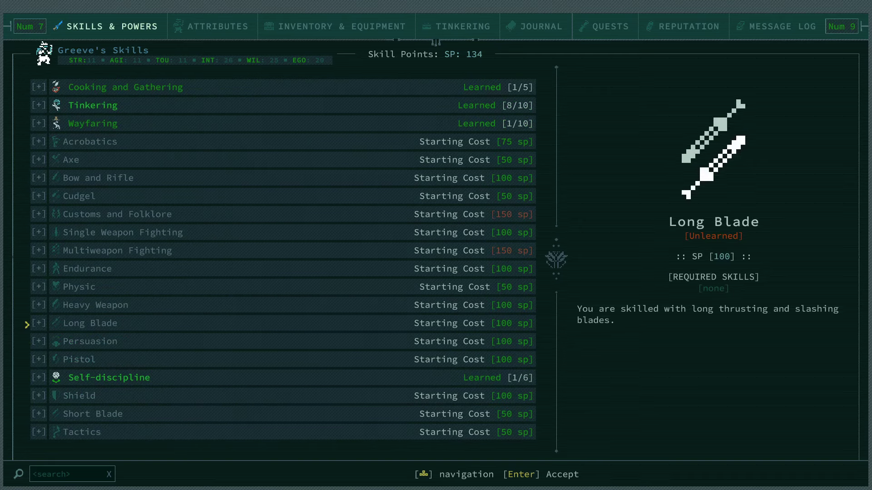
key(Up)
key(KP_9)
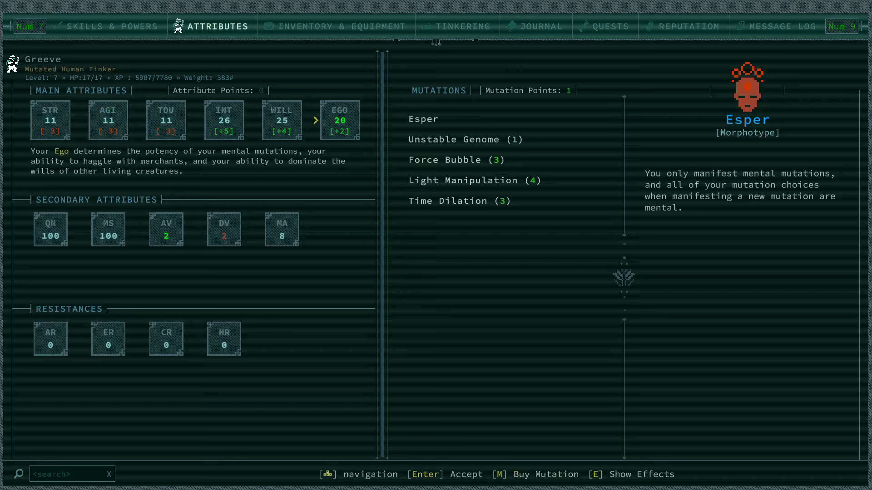
key(Escape)
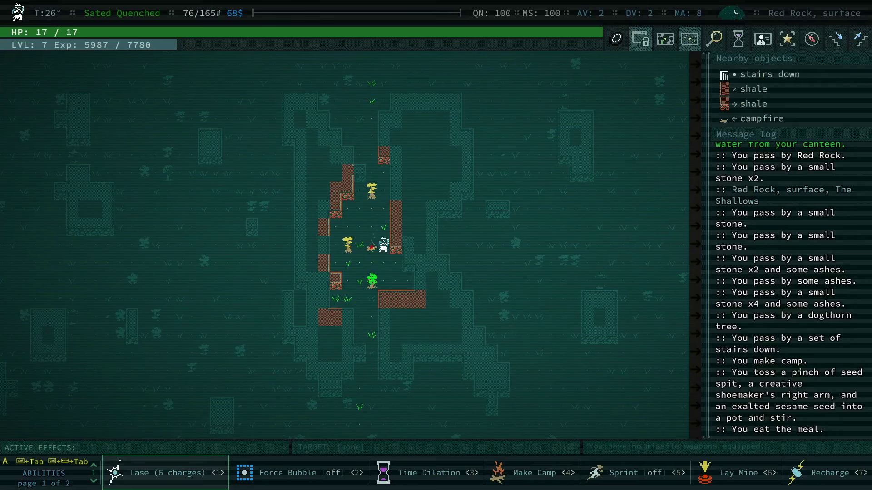
Step: Descend to the first stratum, auto-explore, and laser the jilted lover dead for 12 XP
key(greater)
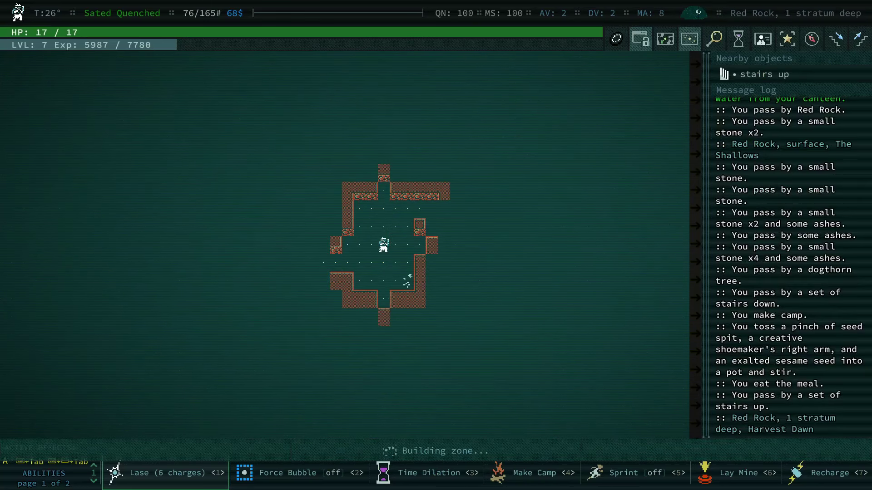
key(0)
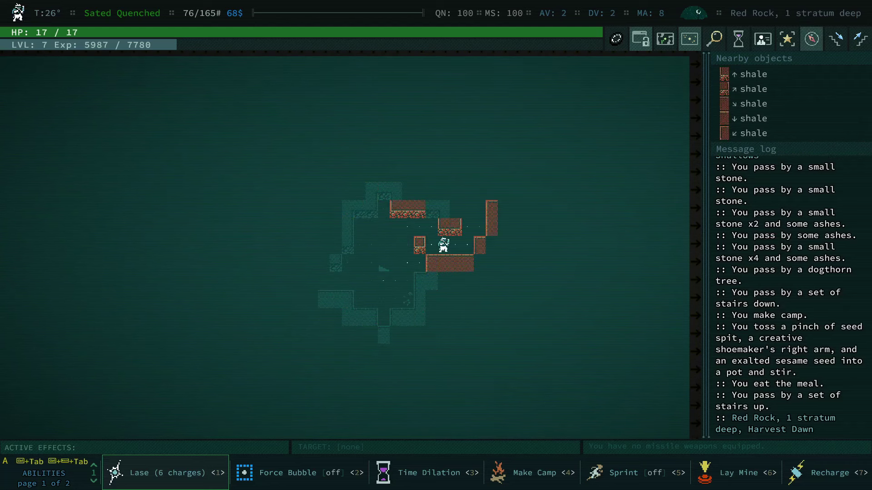
key(1)
key(Return)
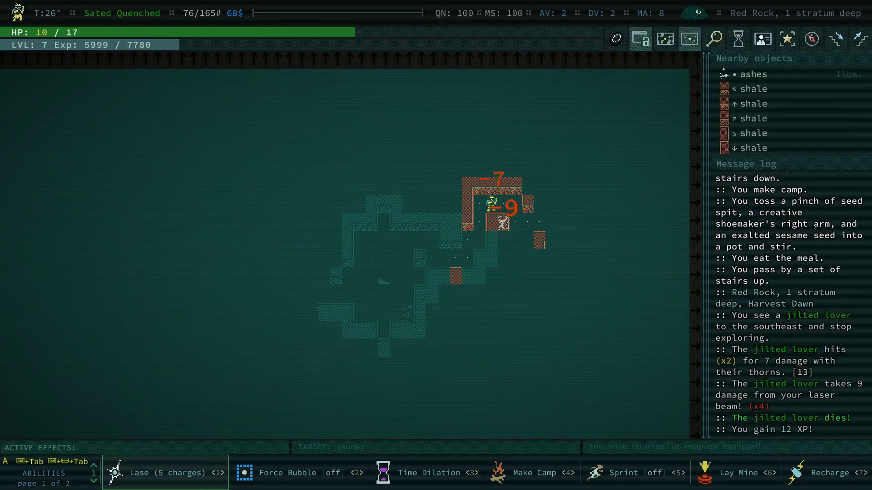
key(KP_1)
key(KP_1)
key(KP_1)
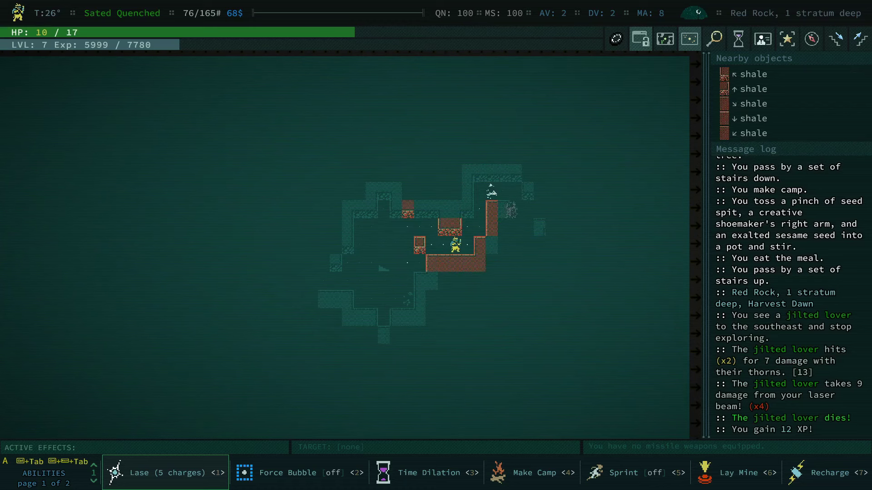
Step: Walk west to the stairs, meditate back to full health, and resume auto-exploring
key(KP_4)
key(KP_4)
key(KP_4)
key(KP_4)
key(KP_4)
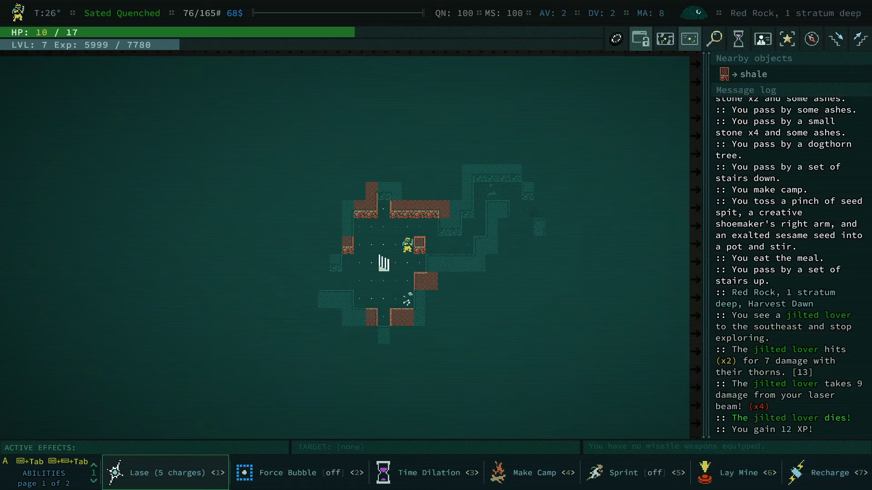
key(KP_4)
key(KP_4)
key(KP_4)
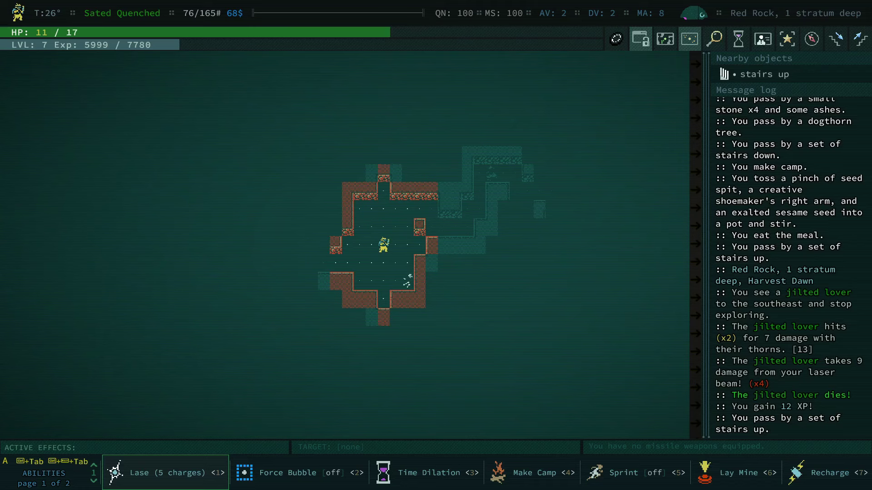
key(shift+z)
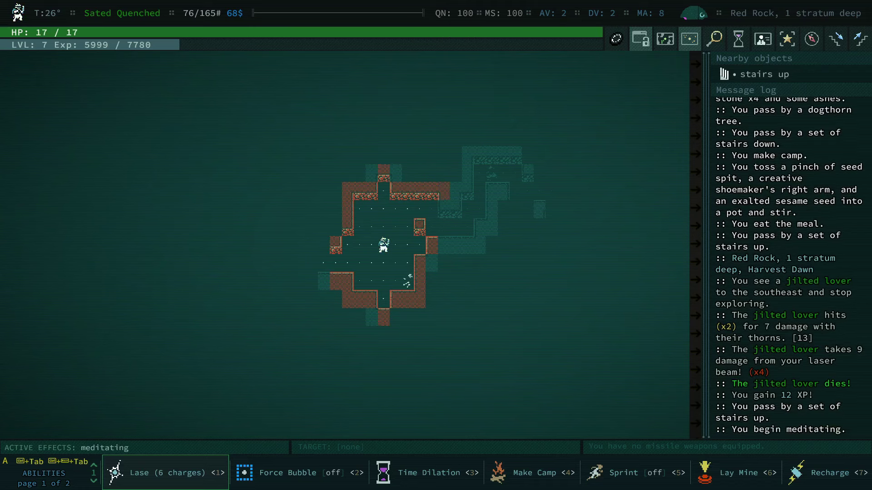
key(0)
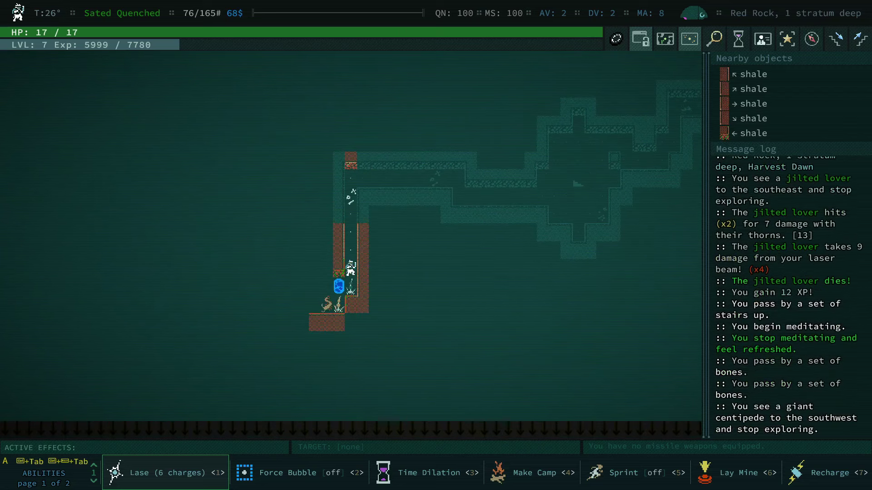
Step: Kill the giant centipede with two laser shots for 125 XP
key(1)
key(Return)
key(1)
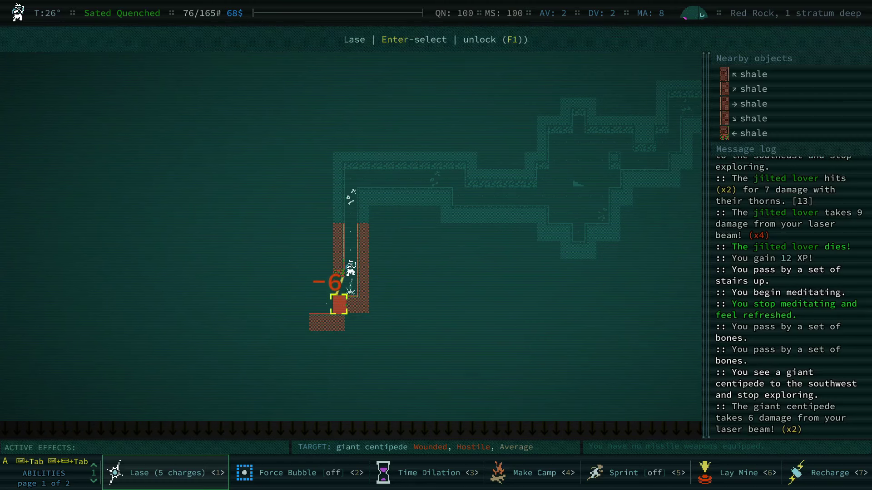
key(Return)
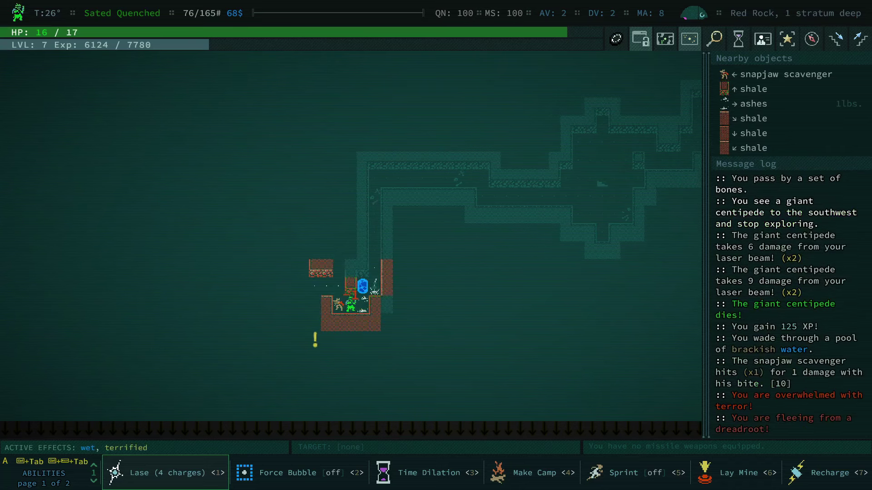
Step: Laser the snapjaw scavenger, step west, then laser the snapjaw hunter
key(1)
key(Return)
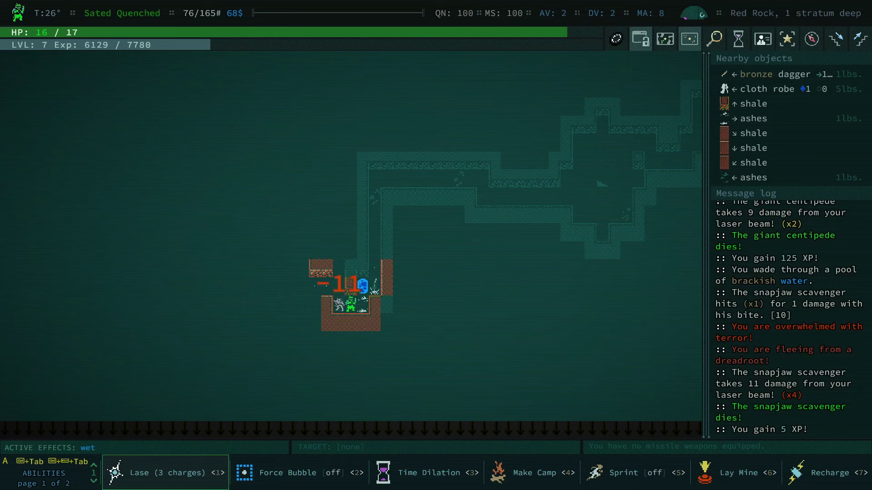
key(Left)
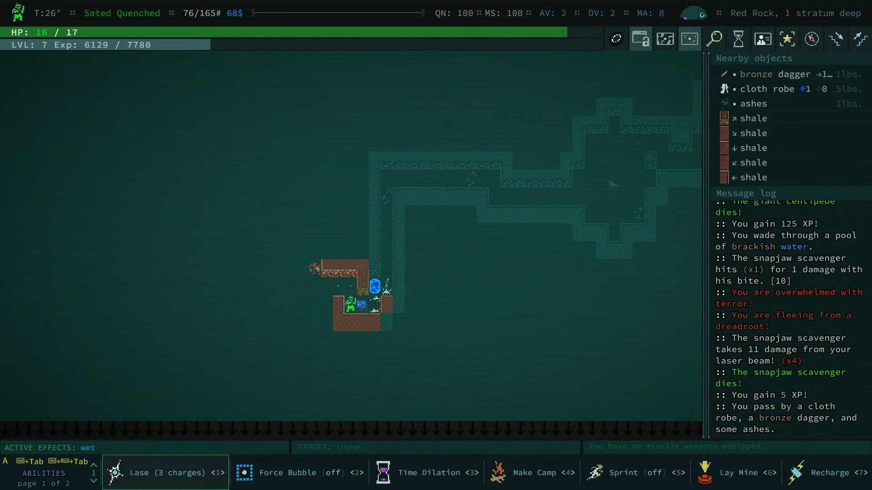
key(1)
key(Return)
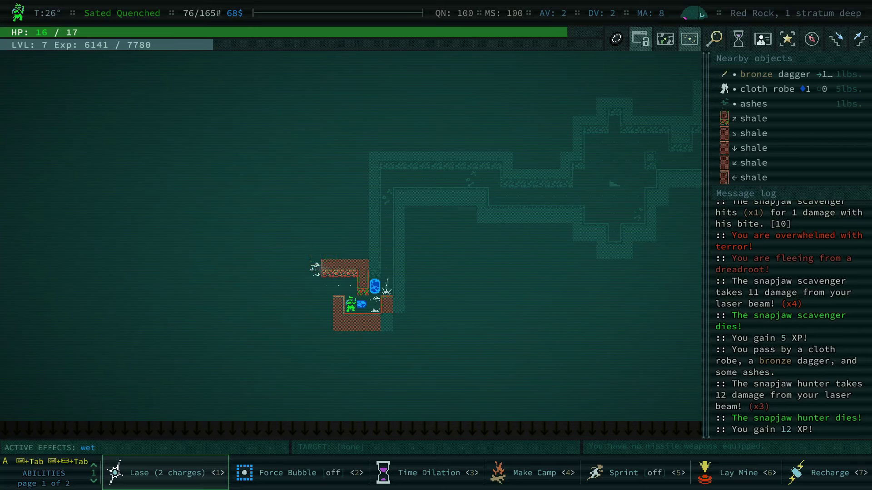
Step: Pick up the cloth robe and bronze dagger from the nearby tile
key(ctrl+space)
key(period)
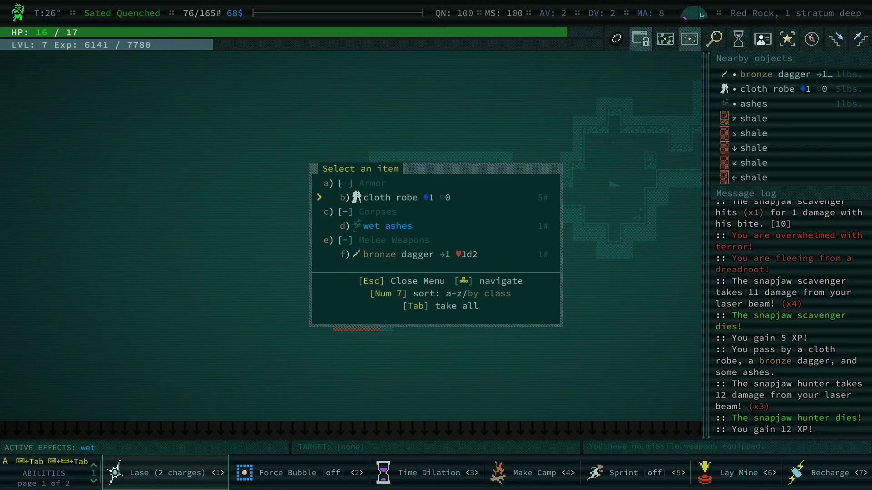
key(Tab)
Step: Walk over to take the wooden arrows, then grab the short bow and dagger
key(Left)
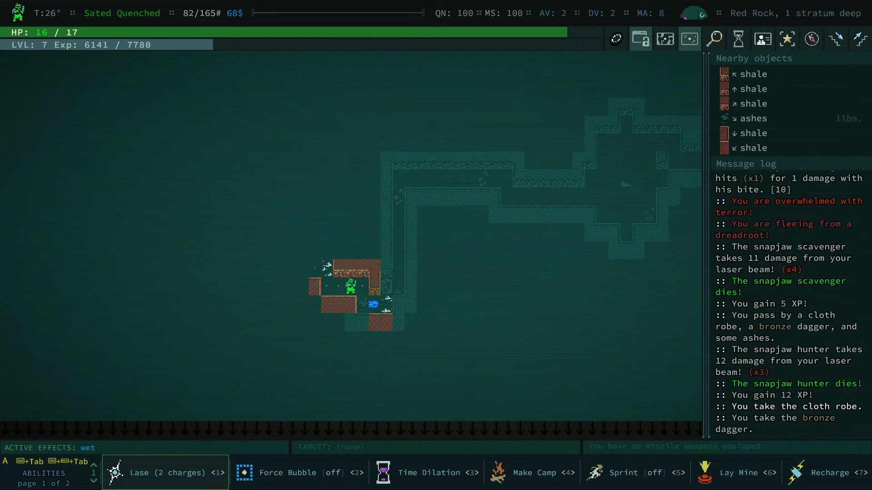
key(Left)
key(Up)
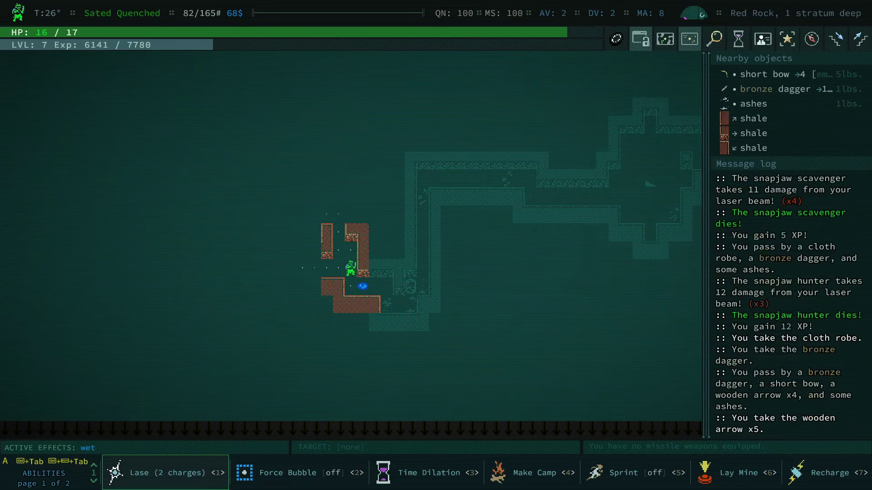
key(ctrl+space)
key(period)
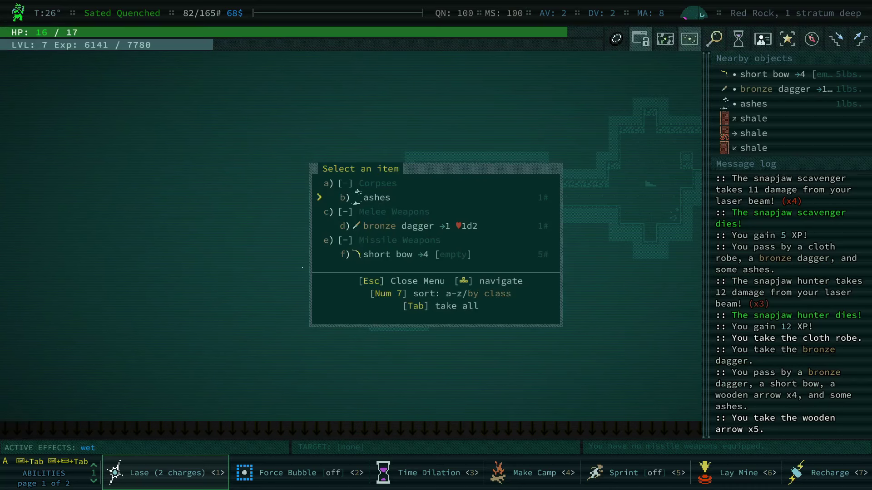
key(Tab)
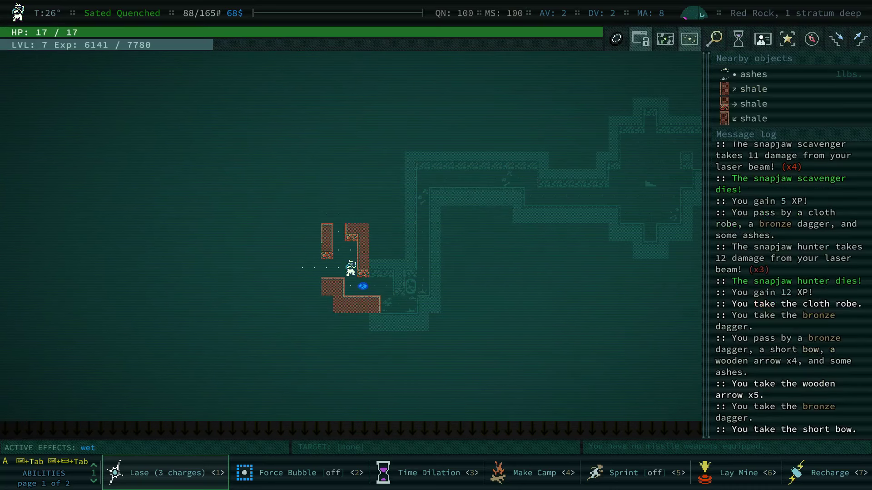
Step: Move on and kill the second giant centipede with two laser shots
key(0)
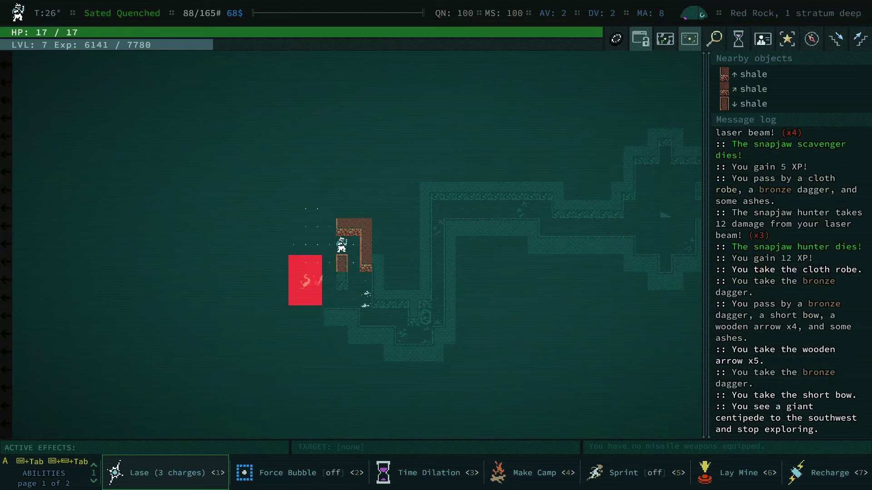
key(1)
key(Return)
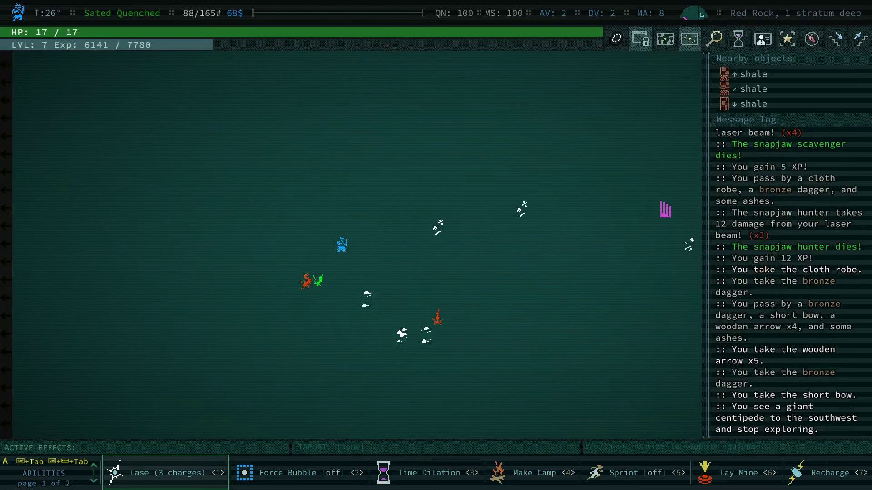
key(1)
key(Return)
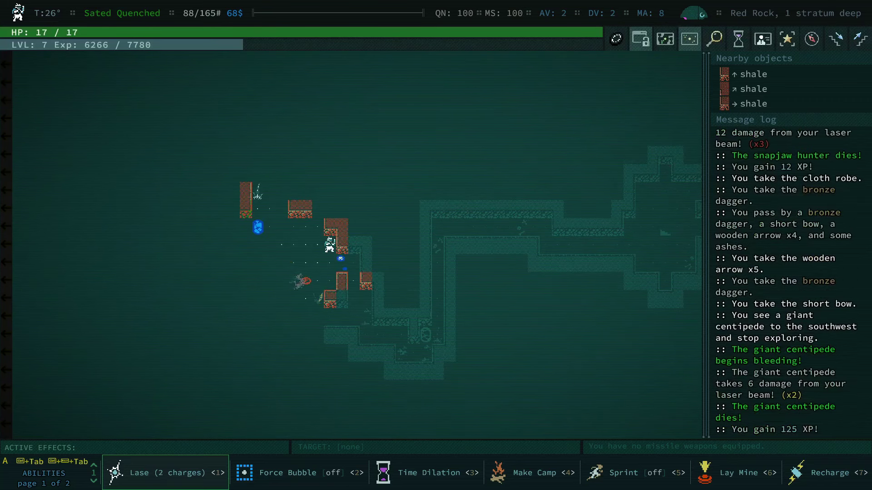
Step: Close in on the terrified snapjaw scavenger, laser it dead, and wait a turn
key(0)
key(KP_1)
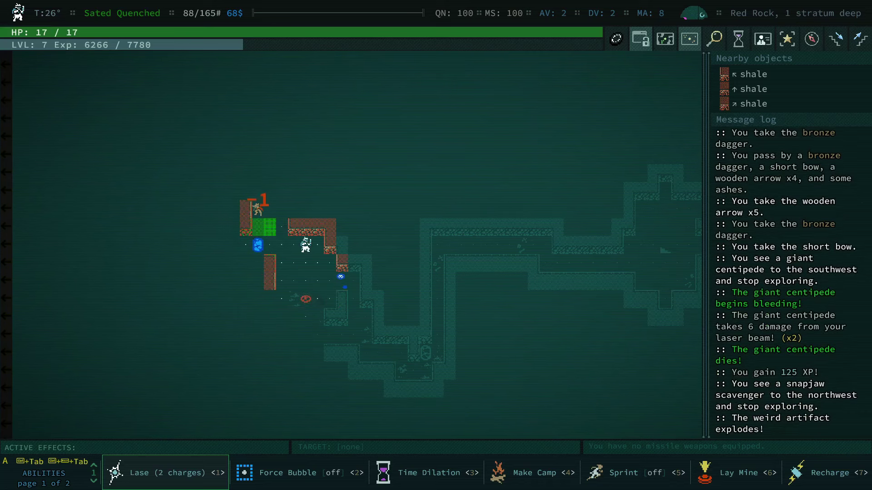
key(KP_4)
key(1)
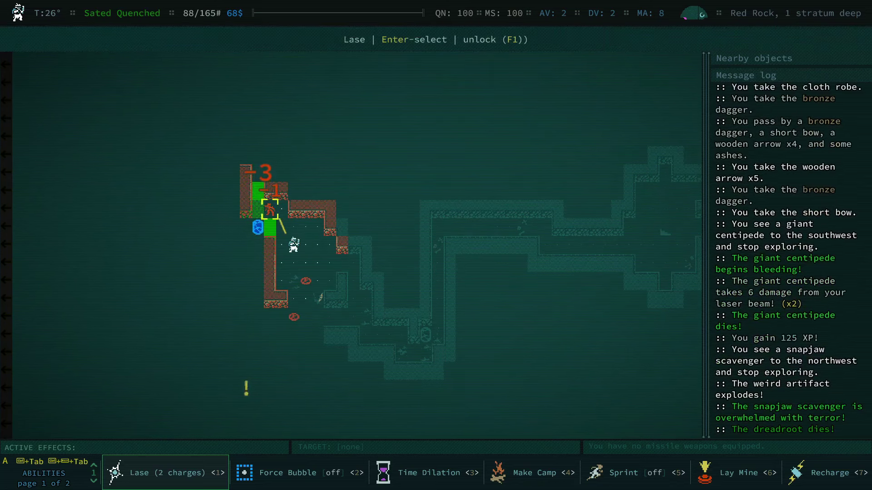
key(Return)
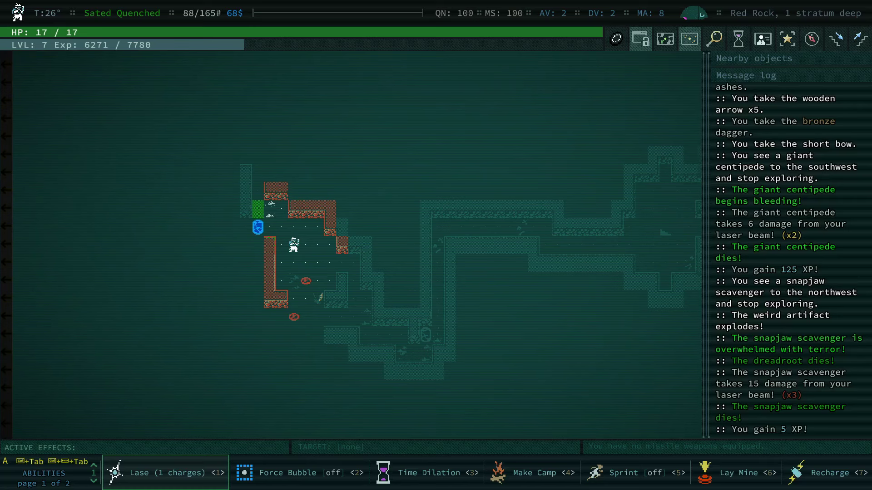
key(5)
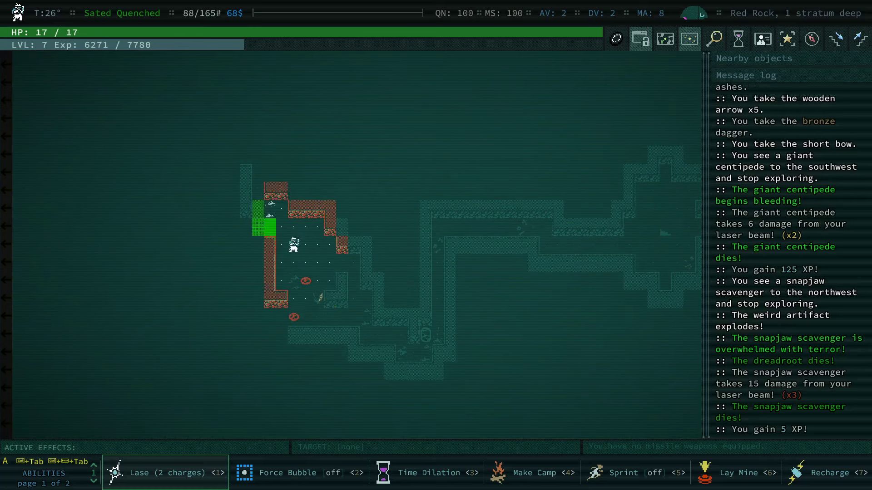
Step: Meditate to recharge Lase, then take the furs, hand axe and torches from the pile
key(7)
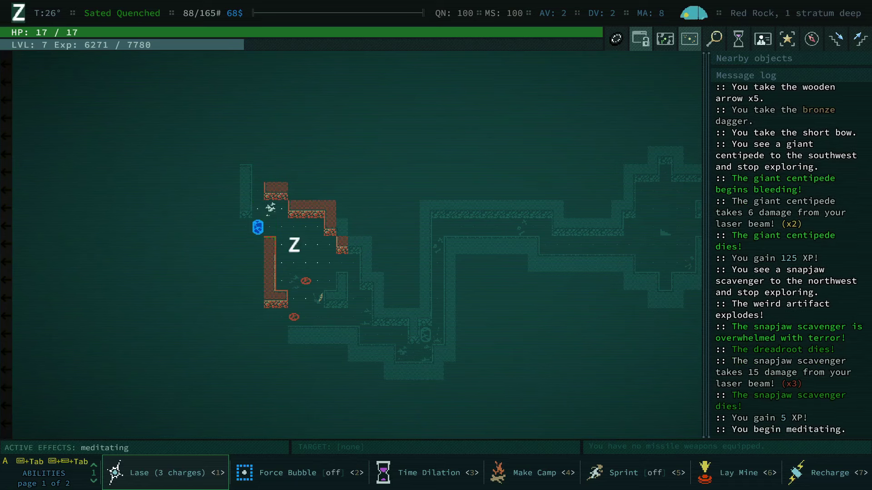
key(KP_7)
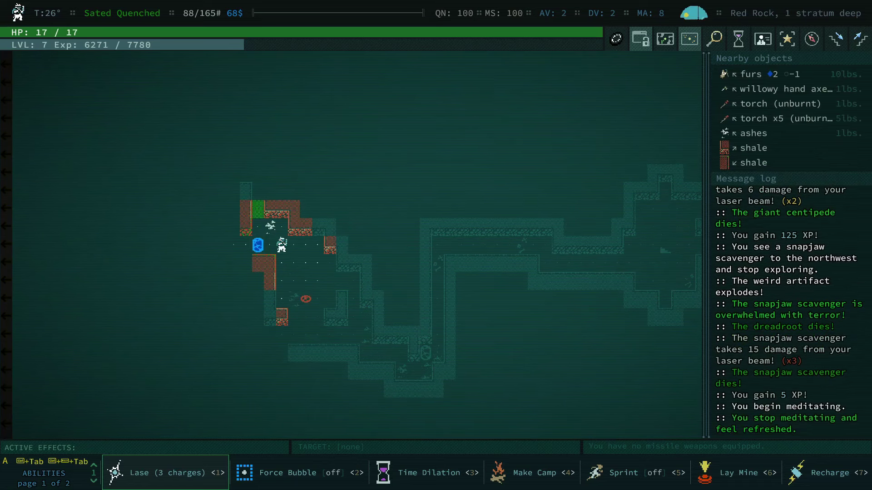
key(KP_7)
key(u)
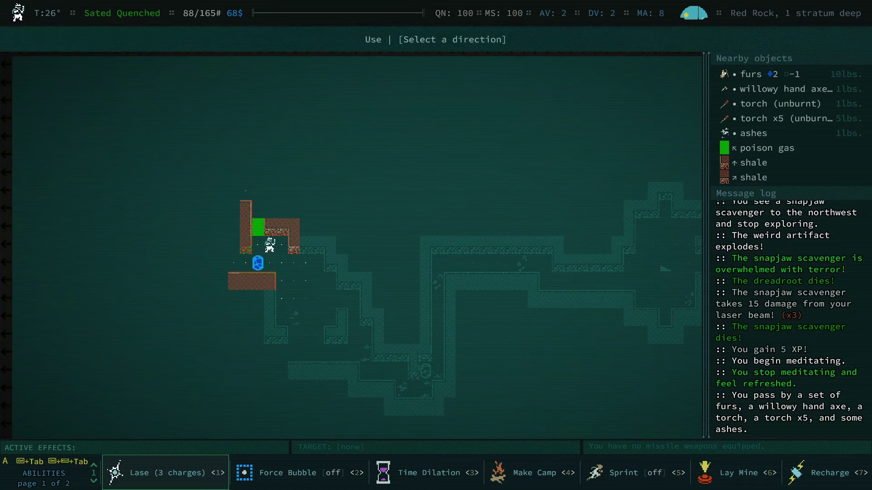
key(KP_5)
key(Tab)
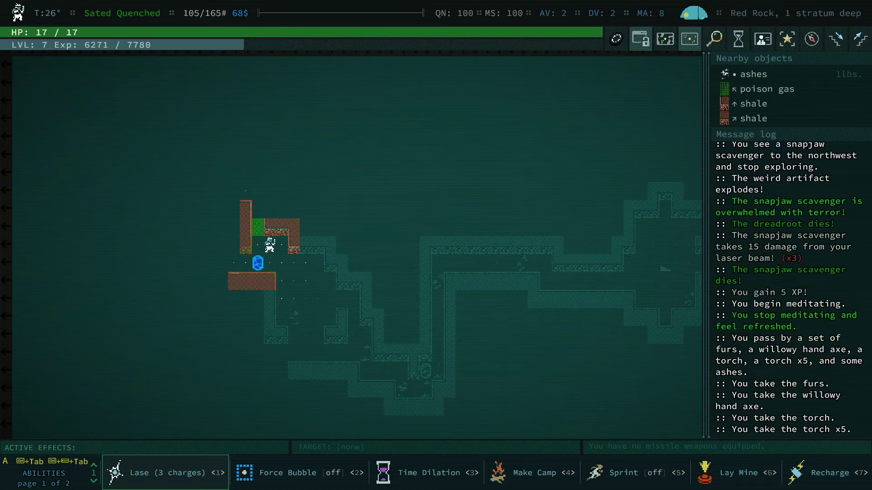
Step: Walk northwest and north through the brackish water toward the flowered cave
key(KP_3)
key(KP_3)
key(KP_7)
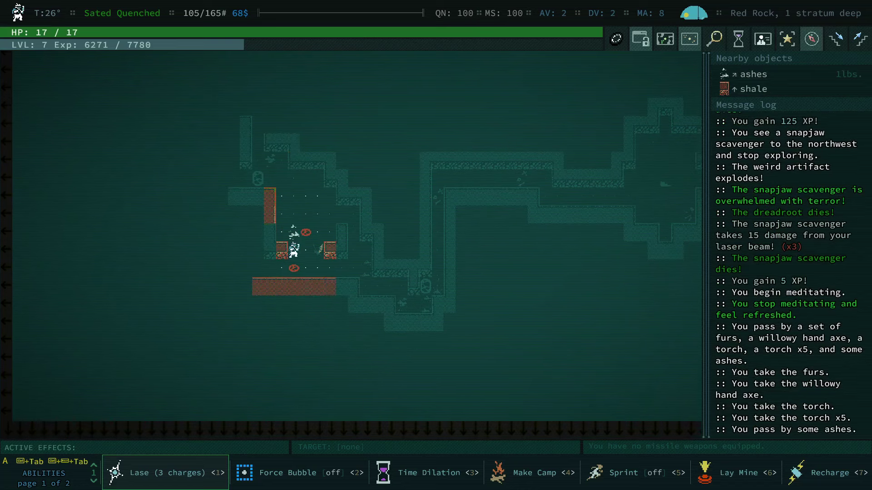
key(KP_7)
key(KP_8)
key(KP_8)
key(KP_8)
key(KP_8)
key(KP_8)
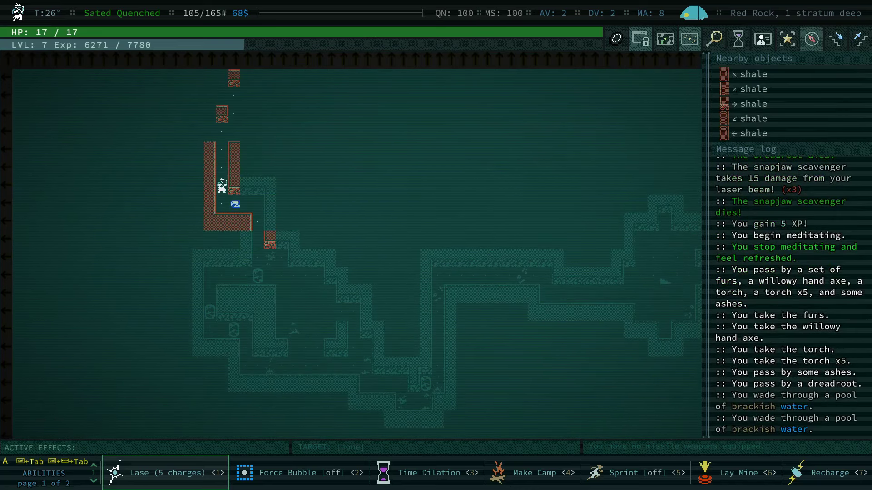
key(KP_8)
key(KP_8)
key(KP_8)
key(KP_7)
key(KP_4)
key(KP_4)
Step: Step past the dreadroot and trigger Time Dilation as health runs low
key(KP_4)
key(KP_1)
key(KP_4)
key(KP_4)
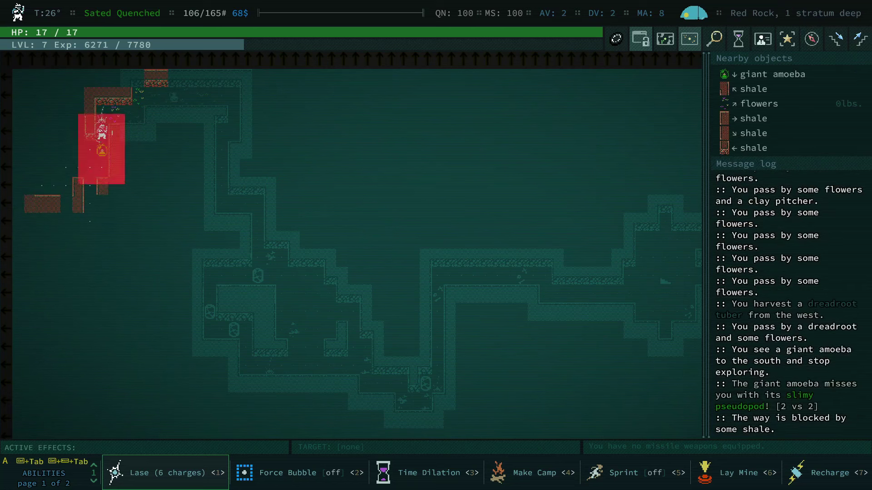
key(KP_9)
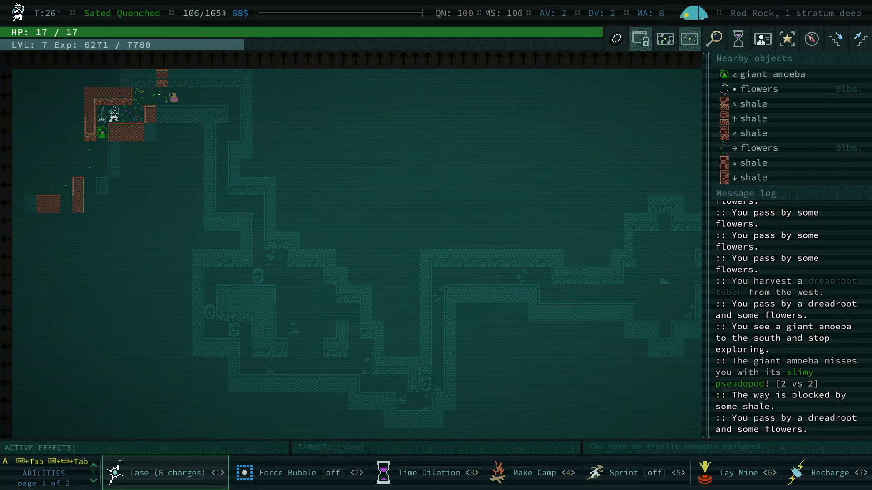
key(3)
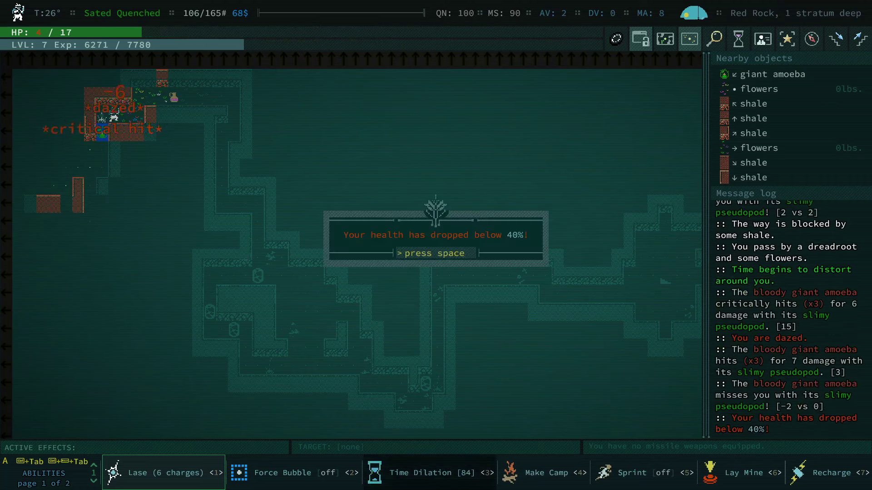
key(space)
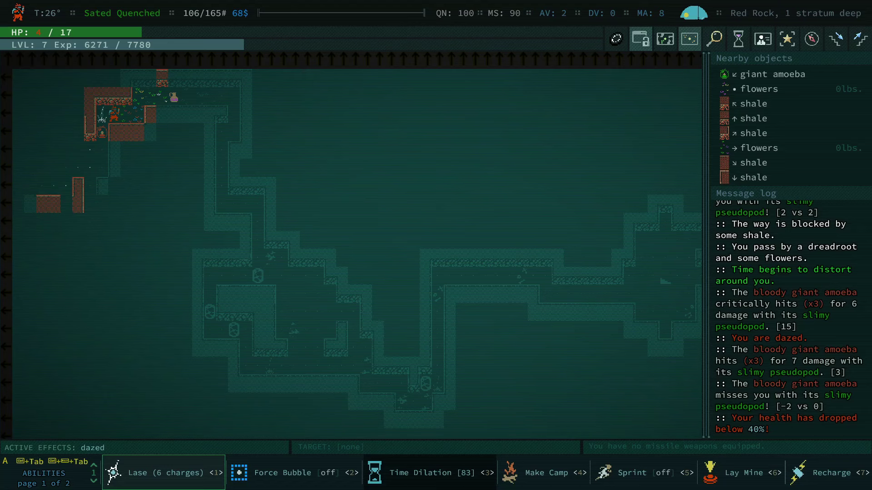
Step: Sprint northeast and east past the flowers, away from the giant amoeba
key(5)
key(KP_9)
key(Right)
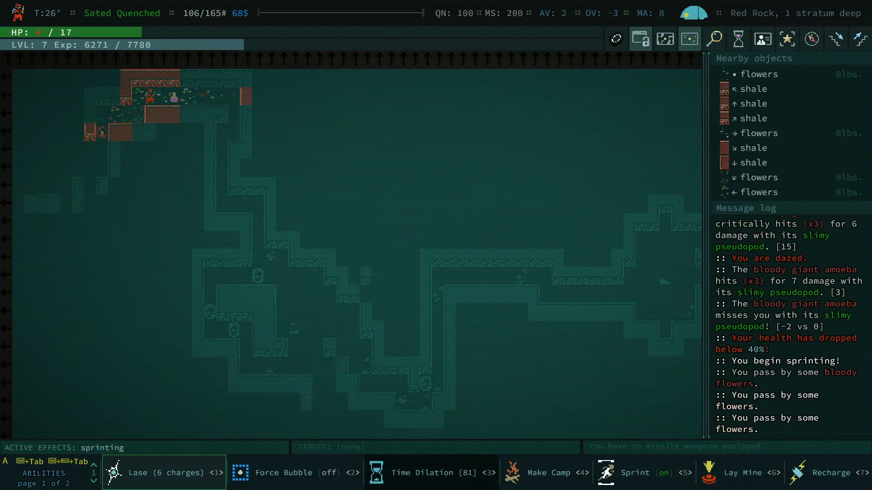
key(Right)
key(Right)
key(Right)
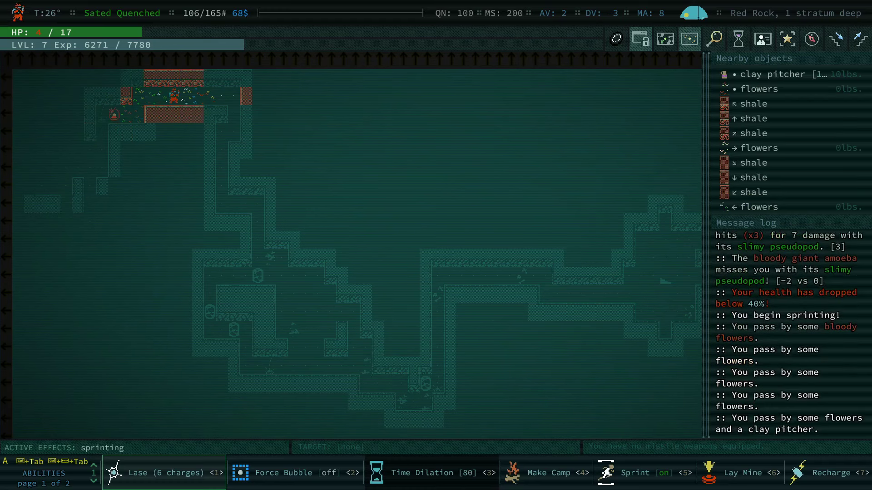
Step: Laser the giant amoeba dead with two shots, stop sprinting, and meditate
key(1)
key(Return)
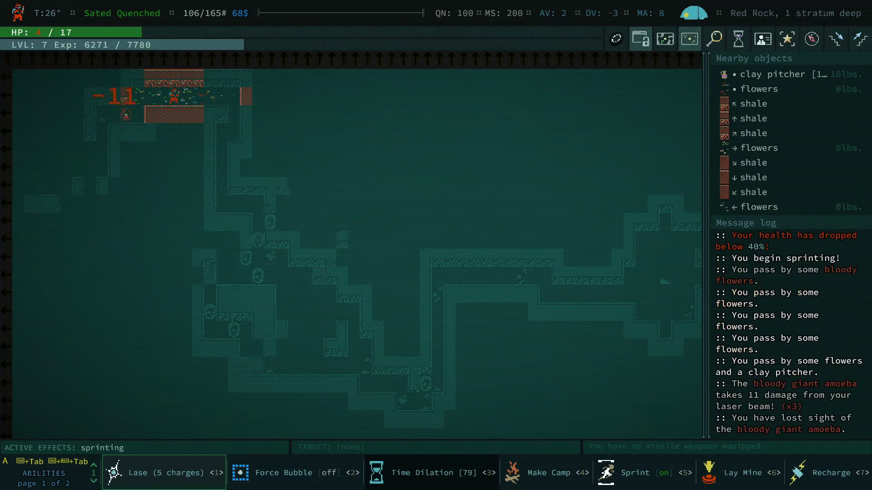
key(1)
key(Return)
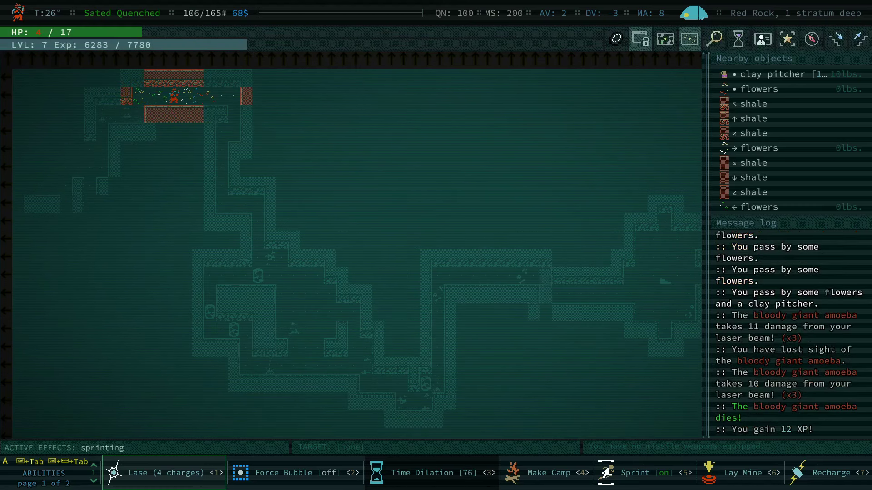
key(5)
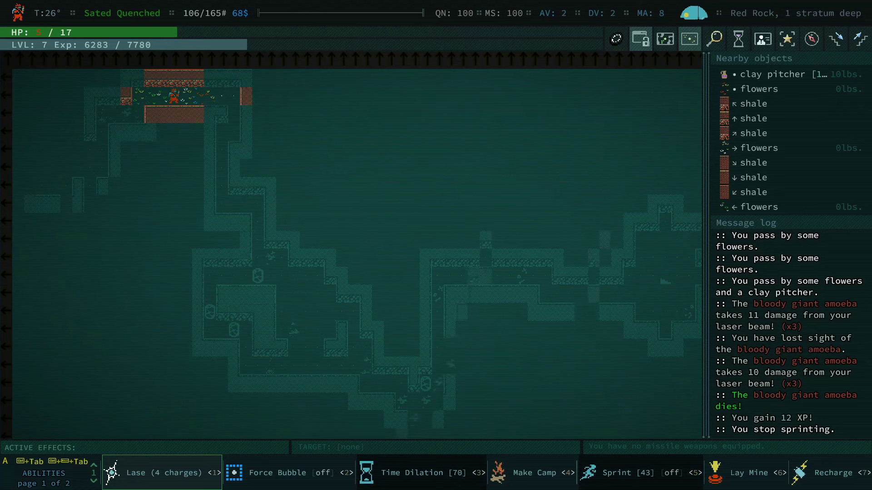
key(shift+z)
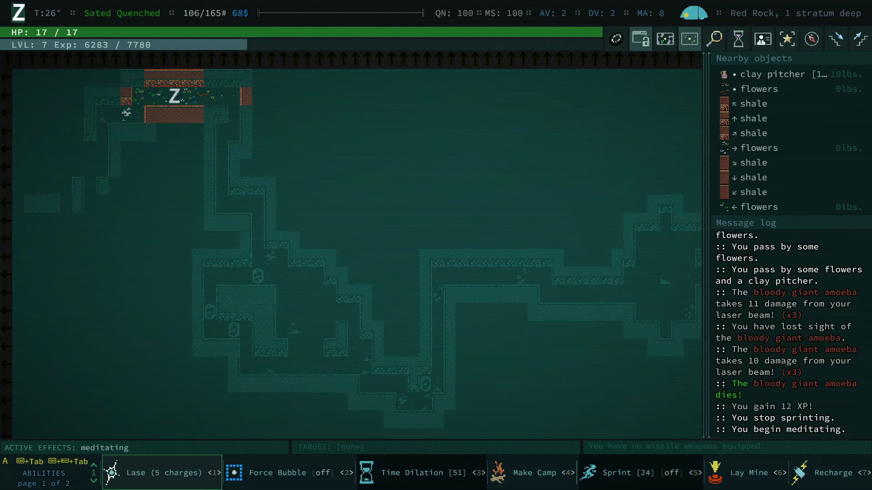
Step: Use the adjacent clay pitcher to pour its dram of wine into the waterskin
key(ctrl+space)
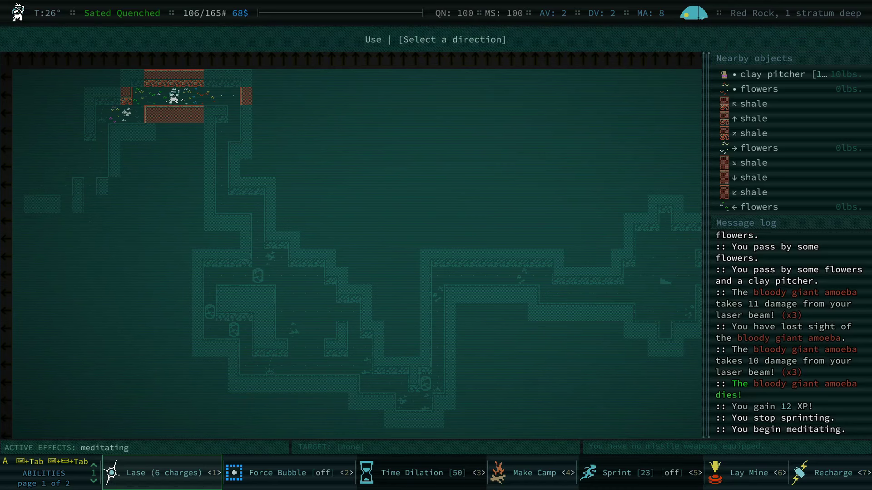
key(KP_5)
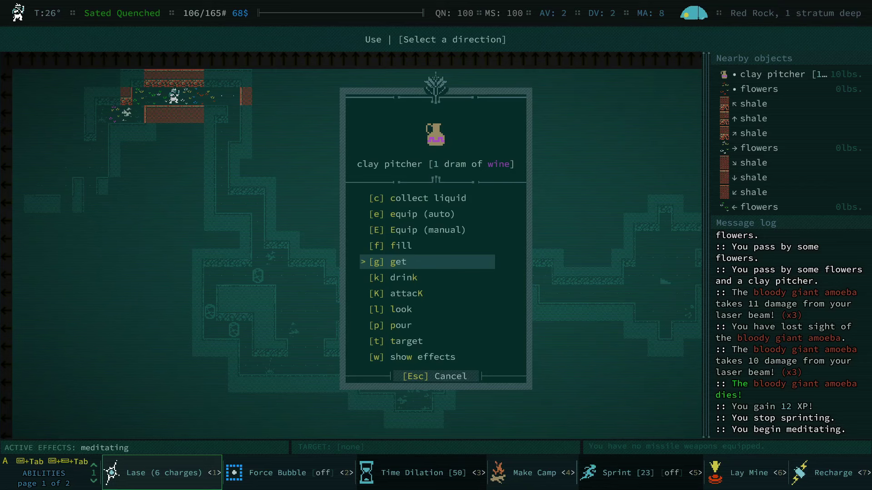
key(Up)
key(Up)
key(Up)
key(Up)
key(Return)
key(space)
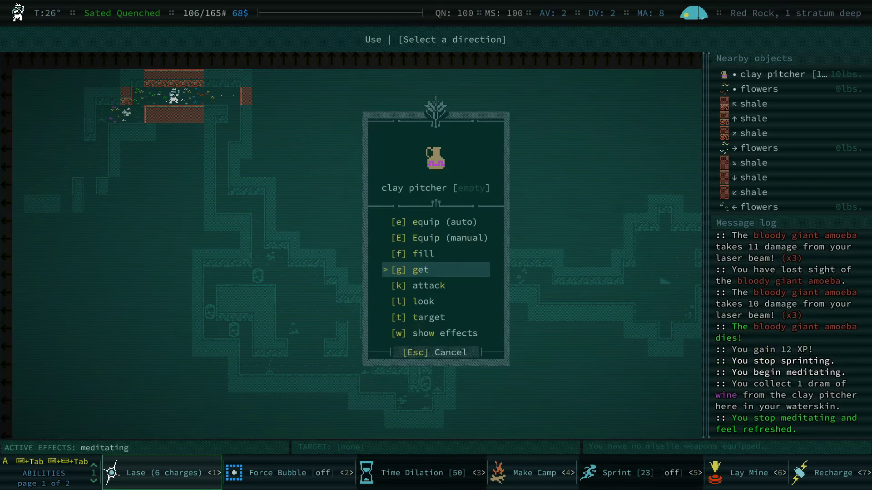
key(Escape)
Step: Mark the wine waterskin and 24-dram canteen to auto-collect liquid, then auto-explore again
key(i)
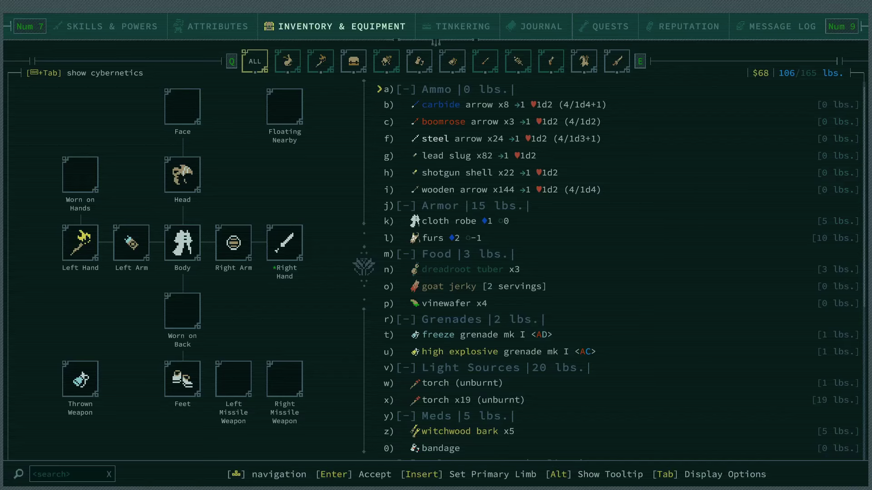
key(Up)
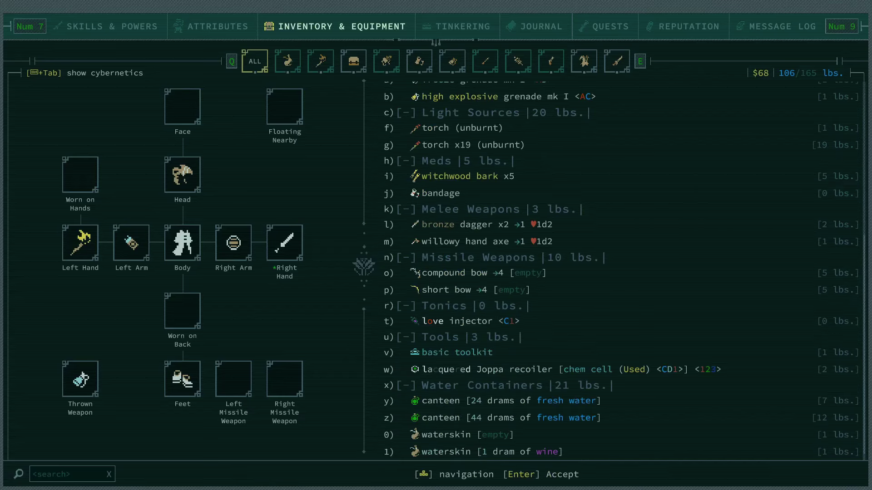
scroll(613, 272, up, 5)
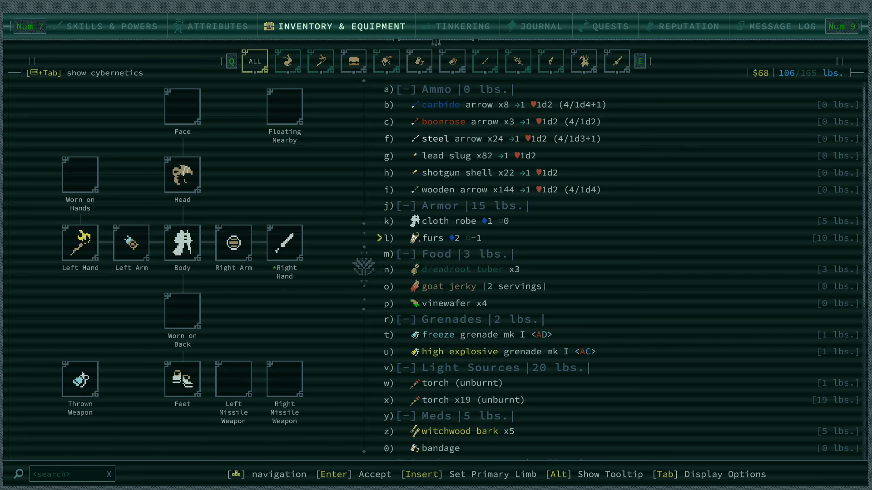
scroll(614, 273, down, 5)
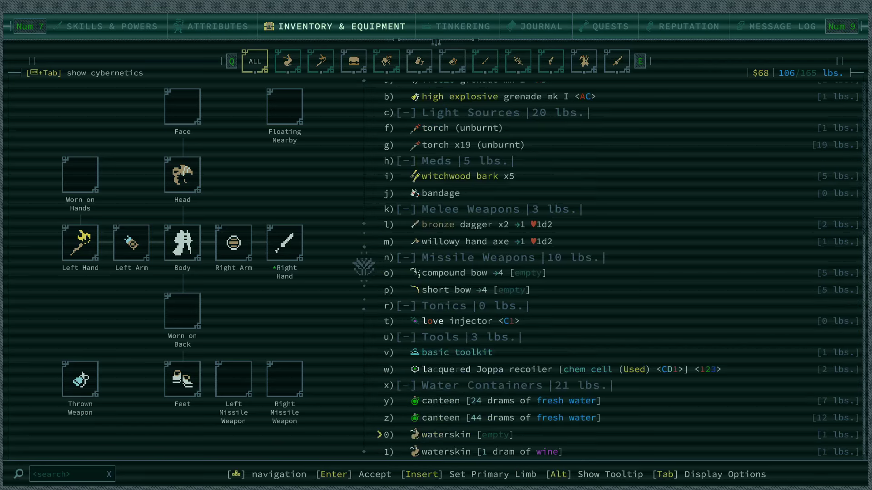
key(Return)
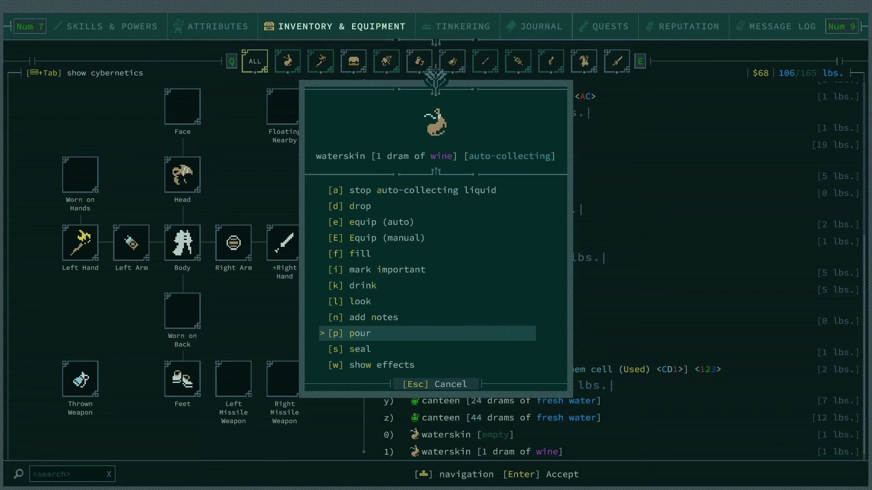
key(Escape)
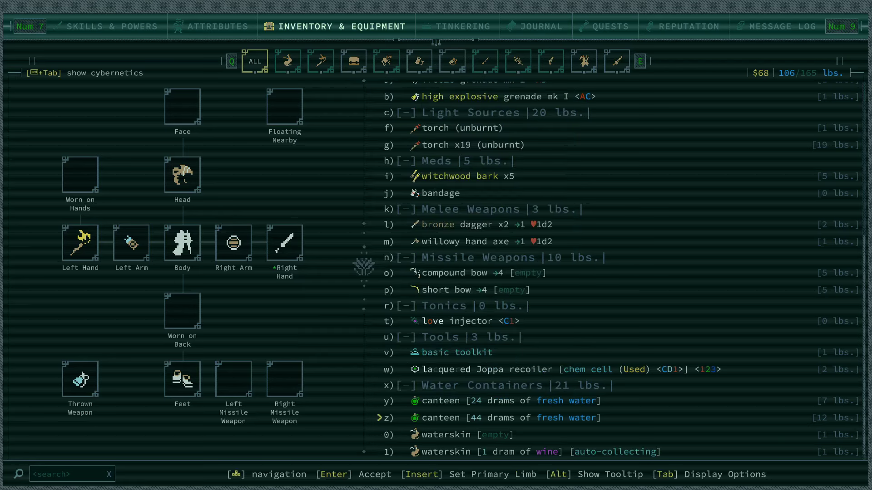
key(Return)
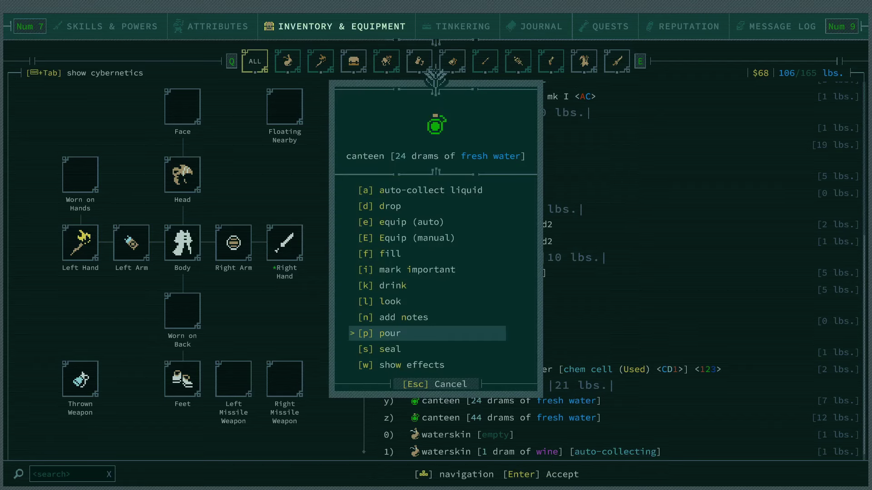
key(a)
key(Escape)
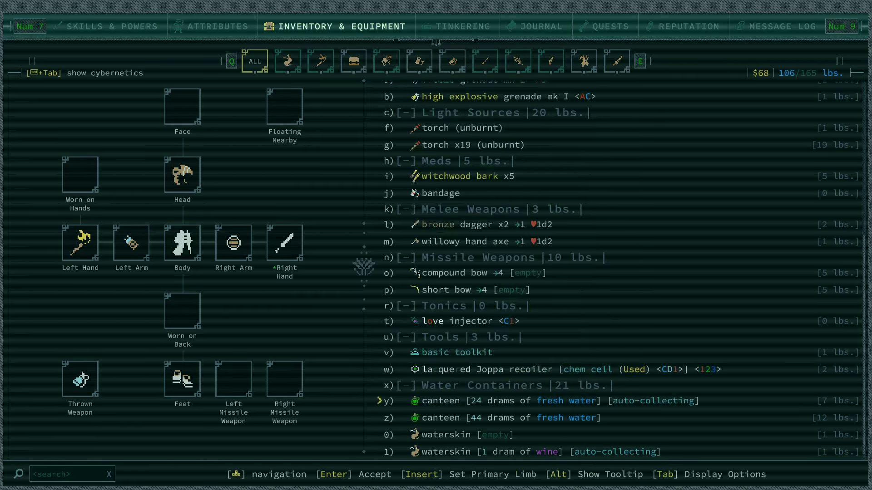
key(Escape)
key(0)
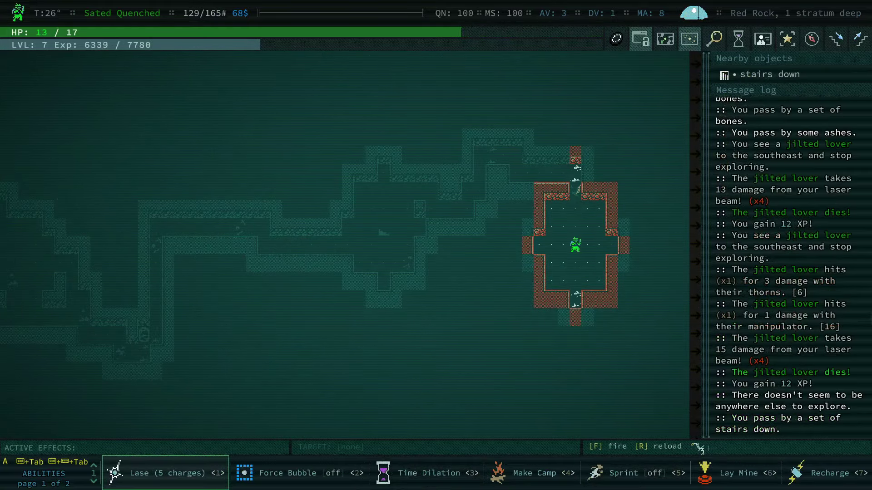
Step: Auto-explore until nothing is left, then descend the stairs to Red Rock stratum 2
key(Escape)
key(Escape)
key(i)
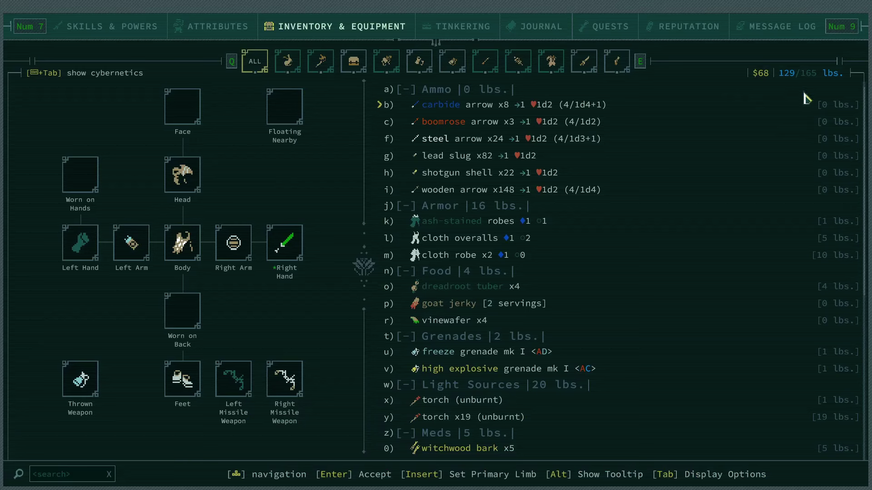
key(Escape)
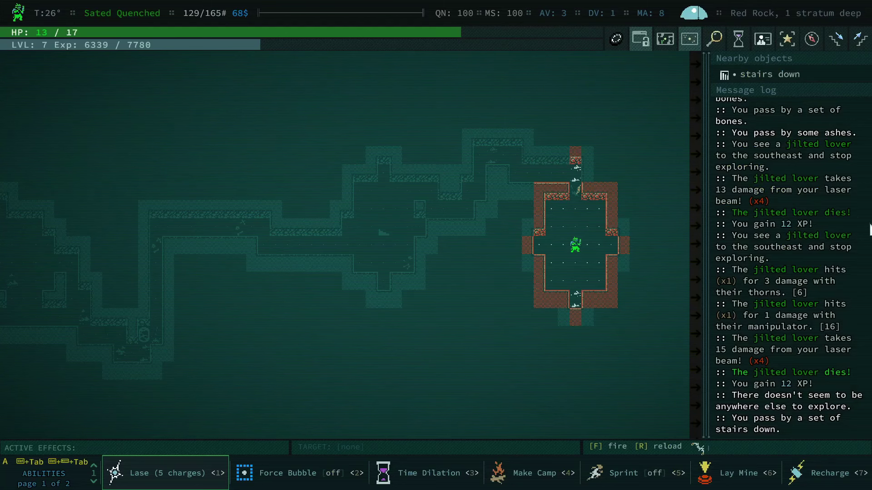
key(0)
key(space)
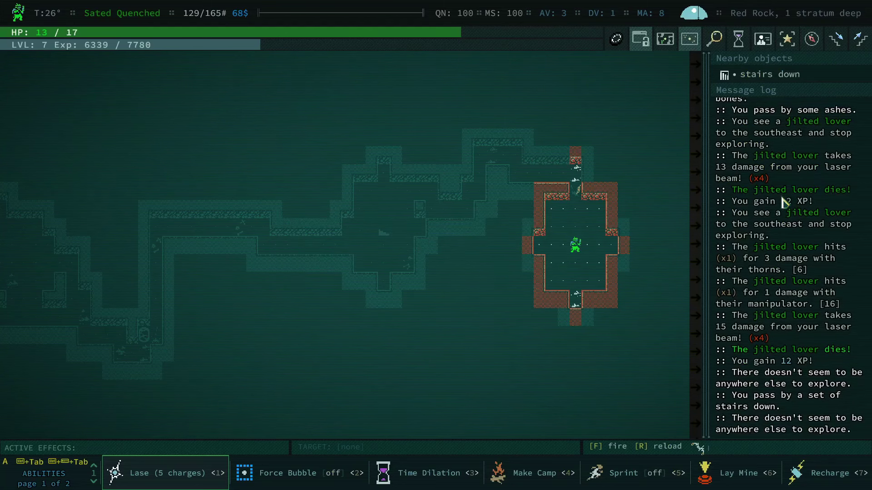
key(greater)
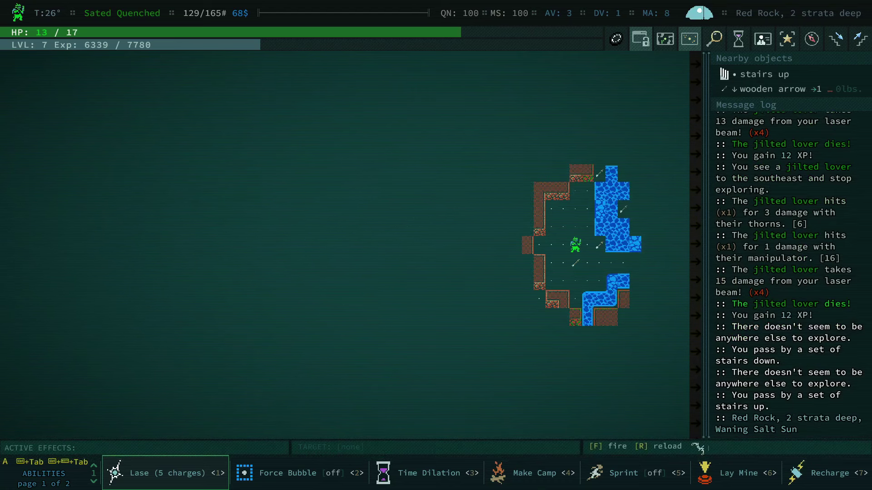
Step: Wade north through the pool and laser the snapjaw scavenger
key(Down)
key(KP_9)
key(Right)
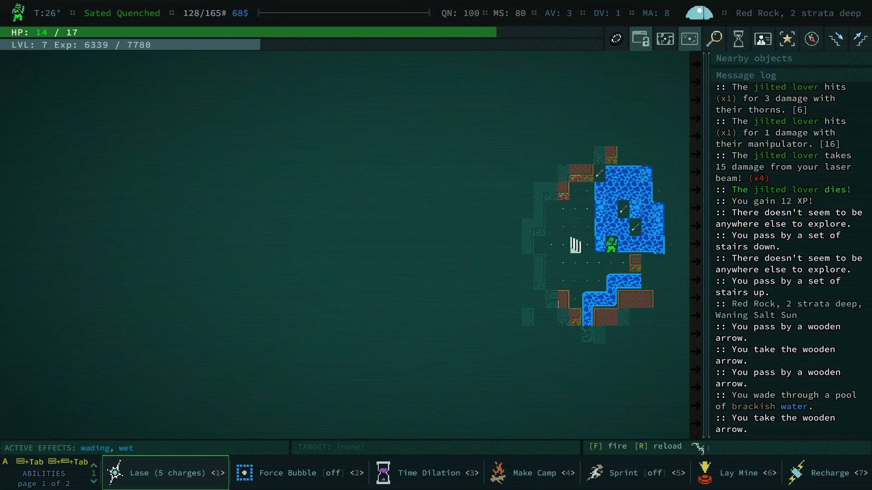
key(KP_9)
key(KP_9)
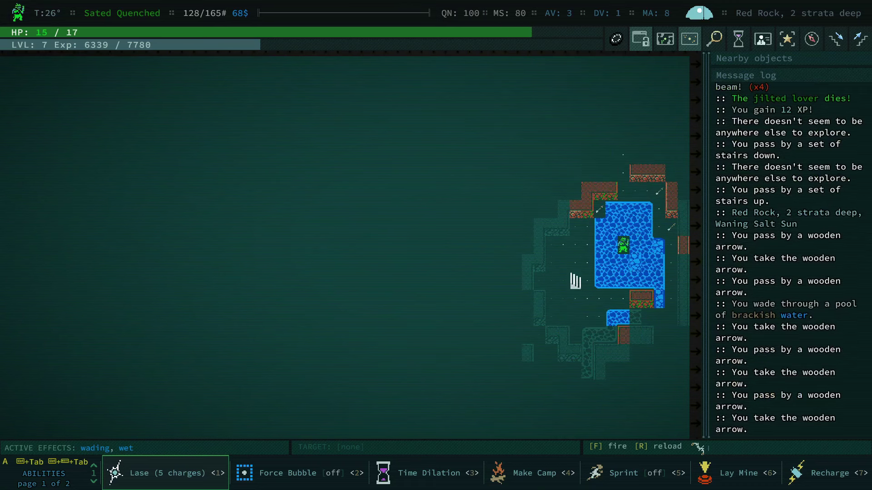
key(KP_7)
key(KP_8)
key(KP_8)
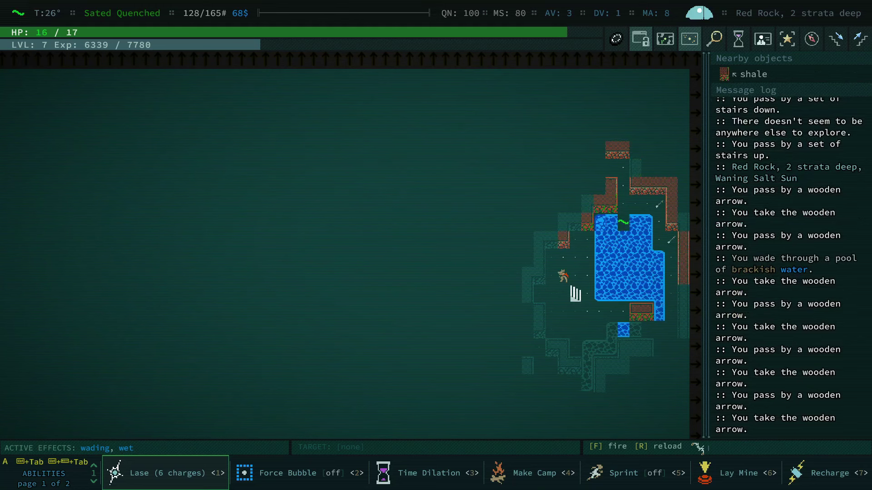
key(KP_6)
key(KP_6)
key(1)
key(Return)
Step: Walk around the pool collecting arrows, then auto-explore westward
key(KP_6)
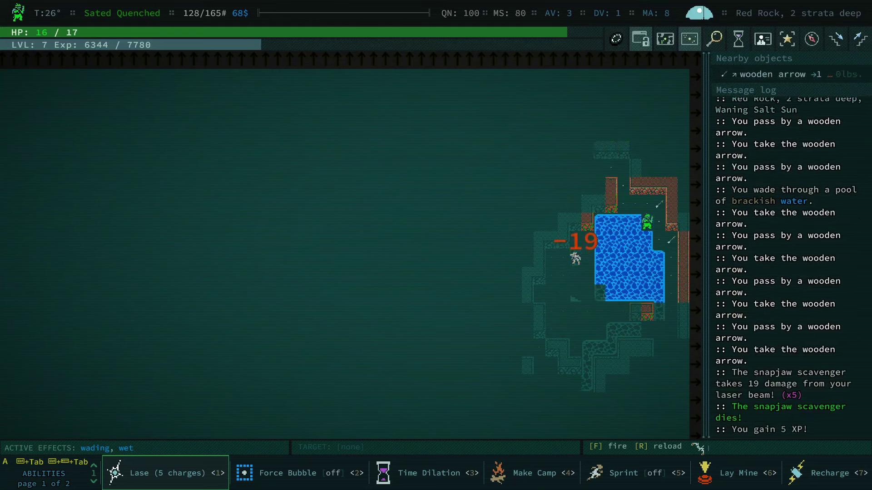
key(KP_6)
key(KP_2)
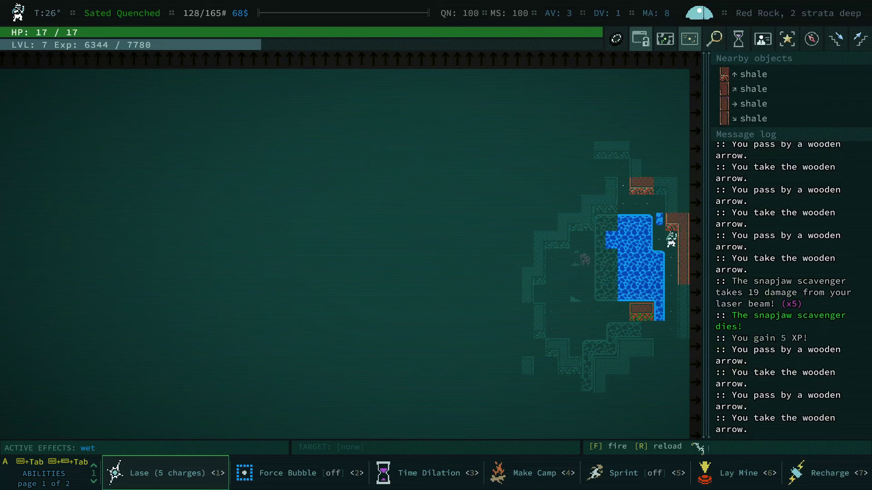
key(KP_2)
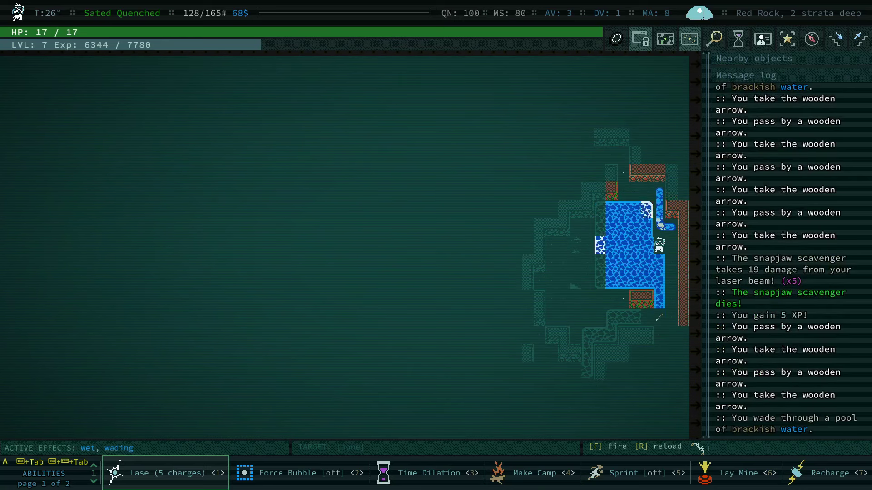
key(KP_2)
key(KP_2)
key(KP_2)
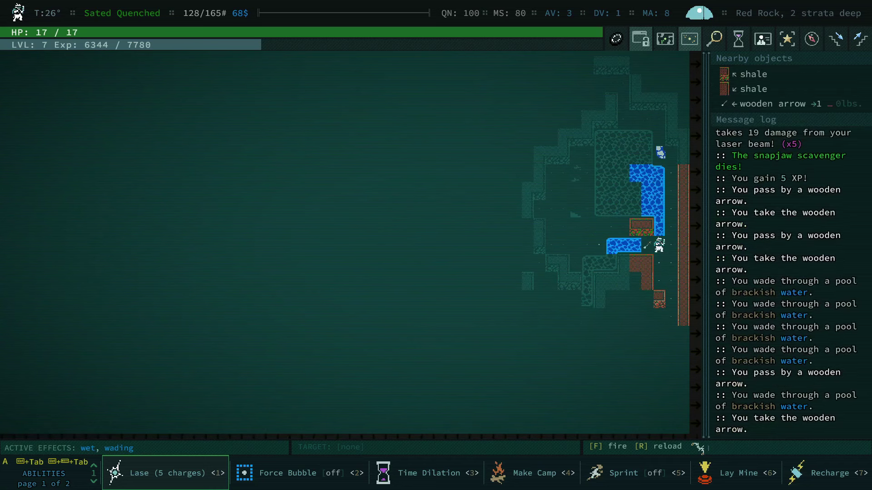
key(KP_4)
key(KP_4)
key(KP_4)
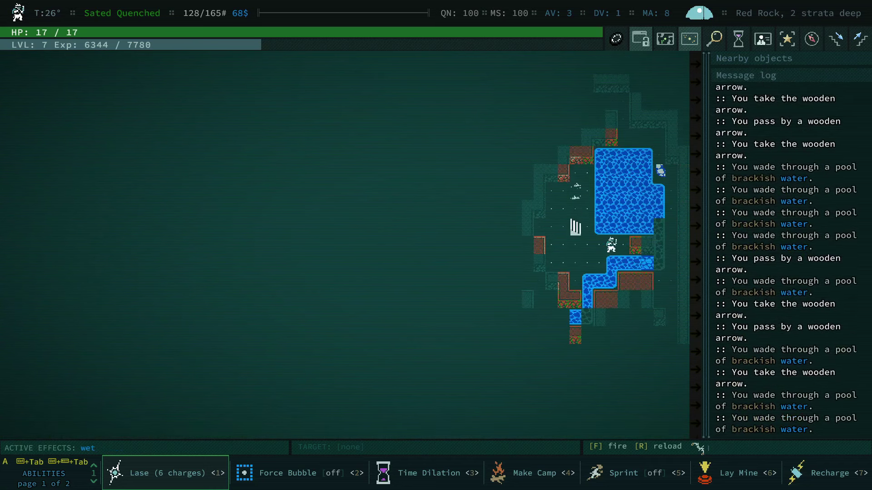
key(KP_4)
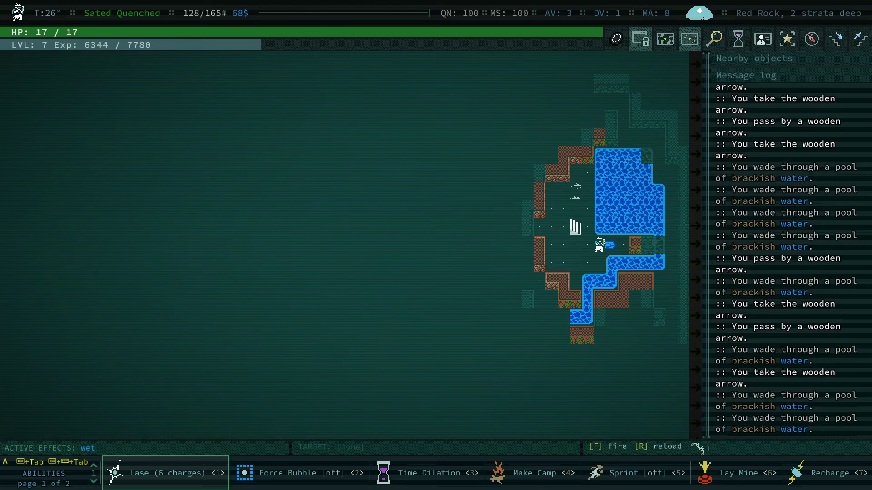
key(0)
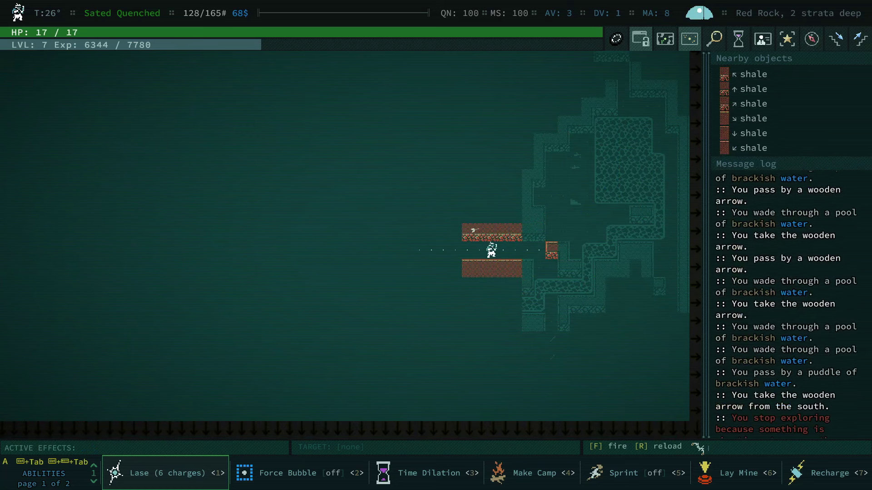
Step: Head back to the up stairs, meditate, and laser the attacking snapjaw hunter
key(Right)
key(Right)
key(Right)
key(Right)
key(Right)
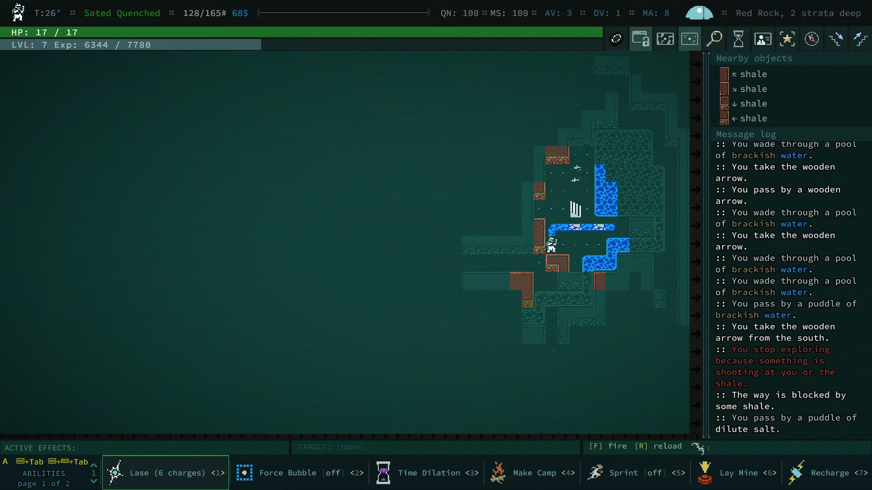
key(Up)
key(Up)
key(Right)
key(Up)
key(Right)
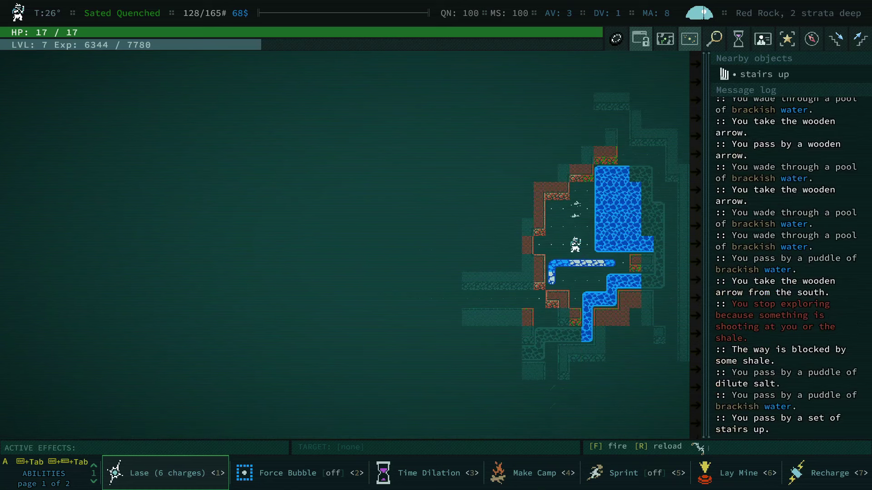
key(shift+z)
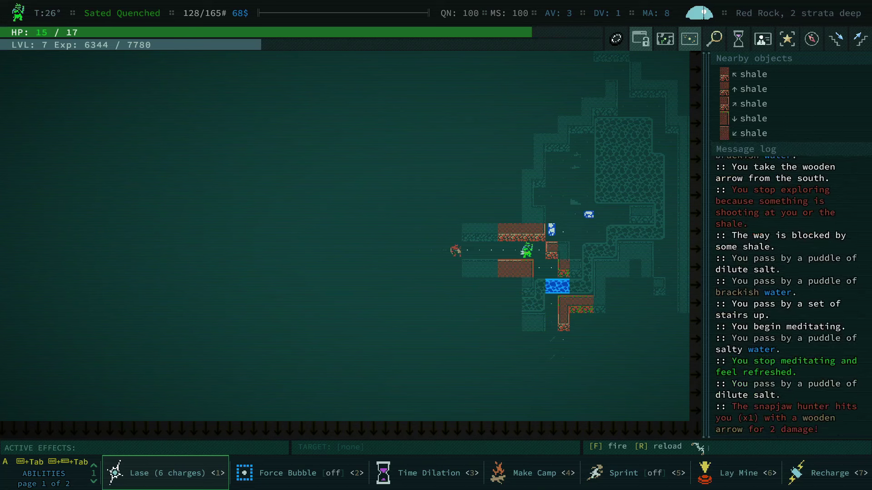
key(1)
key(Return)
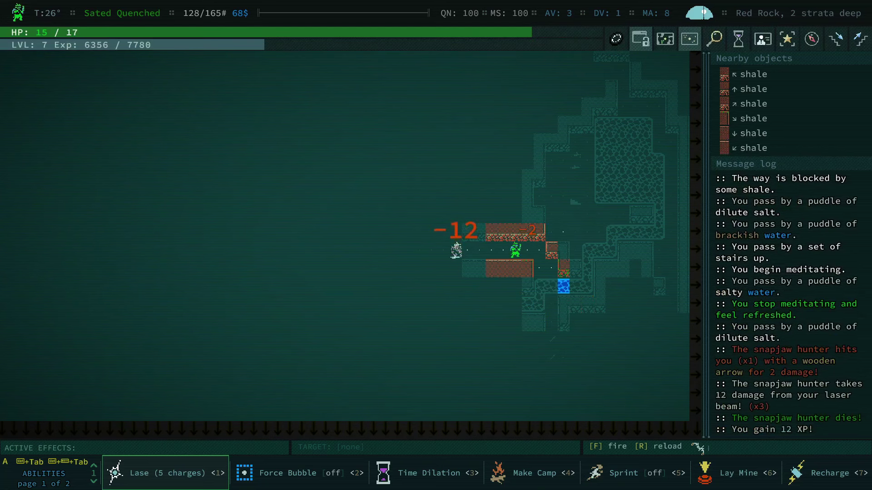
key(Left)
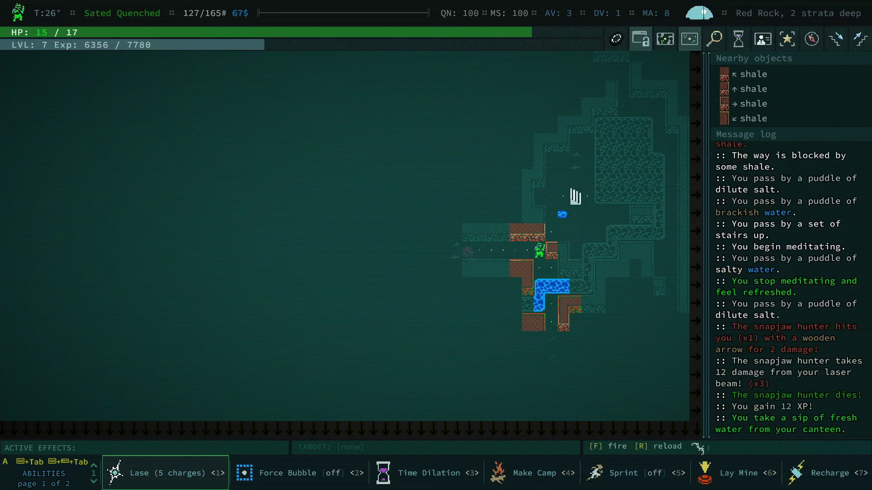
key(less)
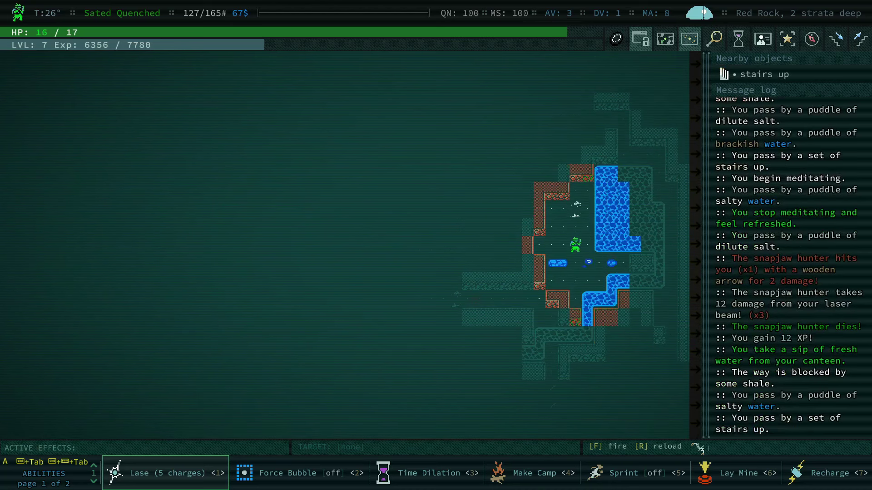
key(slash)
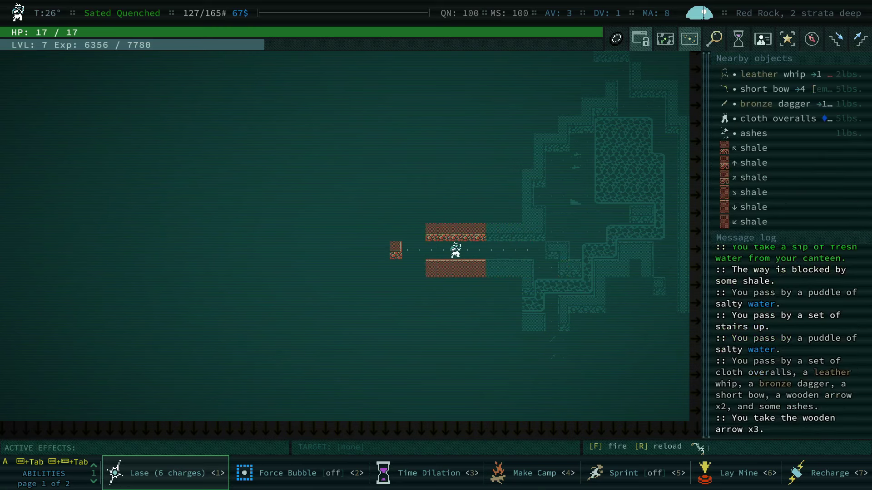
Step: Pick up the dropped overalls, whip, dagger and bow
key(g)
key(Tab)
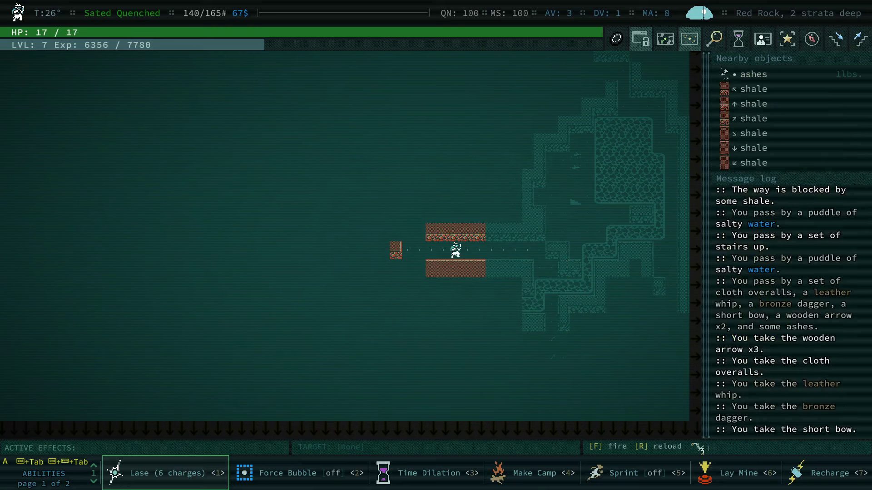
key(i)
key(Escape)
key(Left)
key(Left)
key(Left)
Step: Laser the jilted lover and the snapjaw scavenger, then step onto their dropped hat and dagger
key(Down)
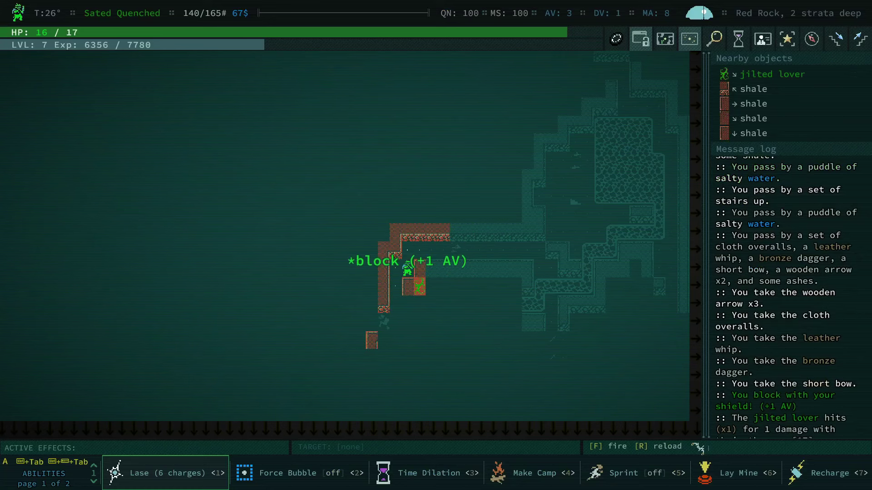
key(1)
key(Return)
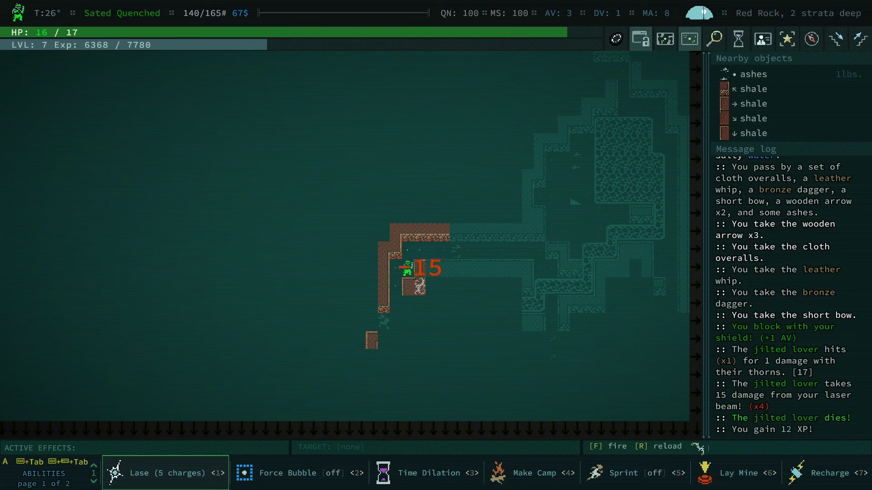
key(Up)
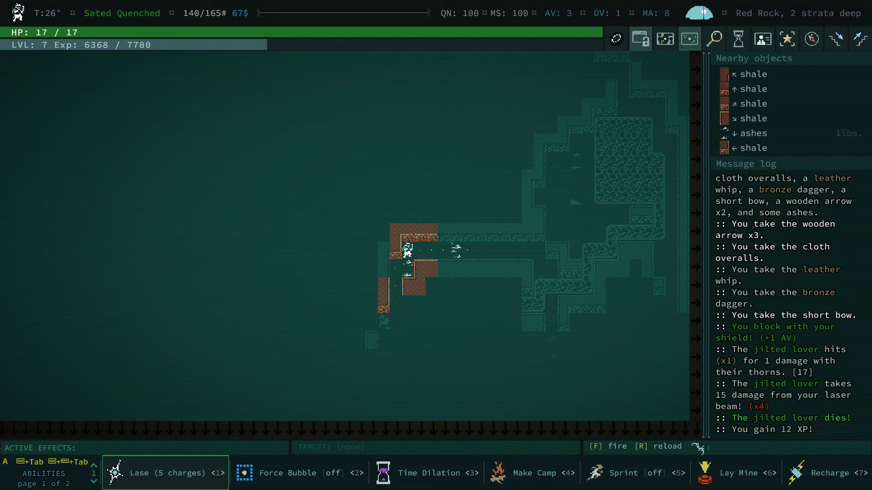
key(KP_1)
key(Down)
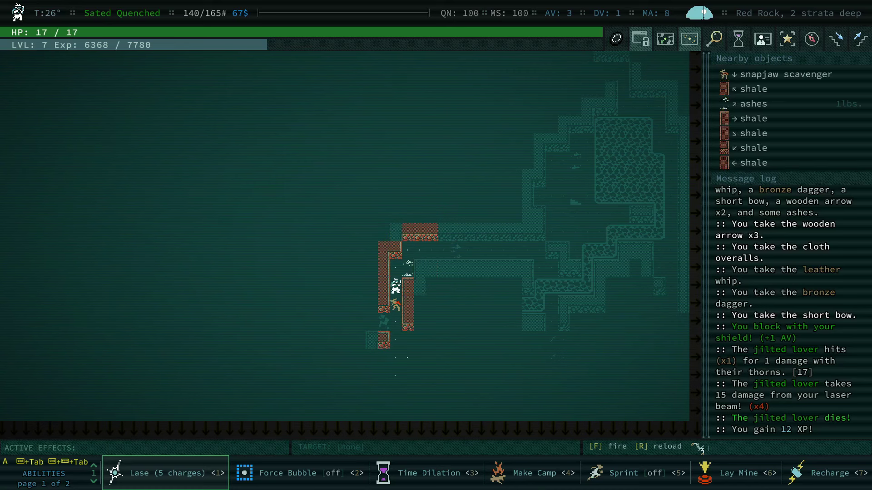
key(1)
key(space)
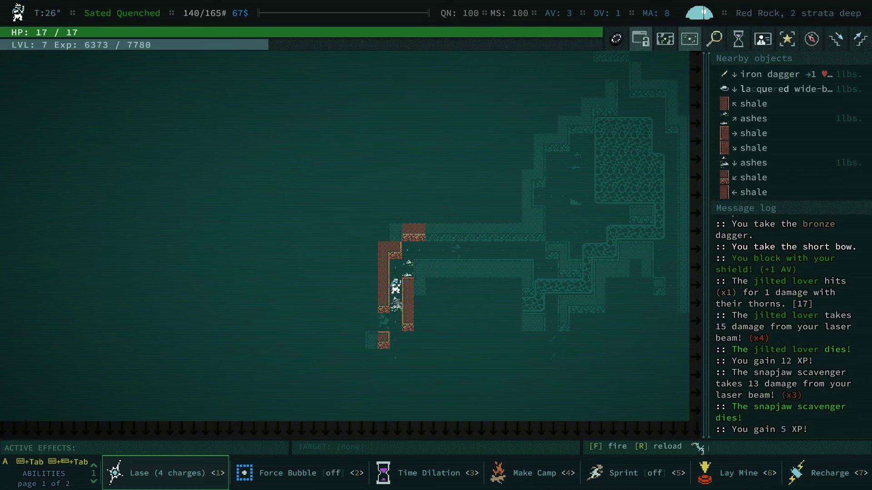
key(Down)
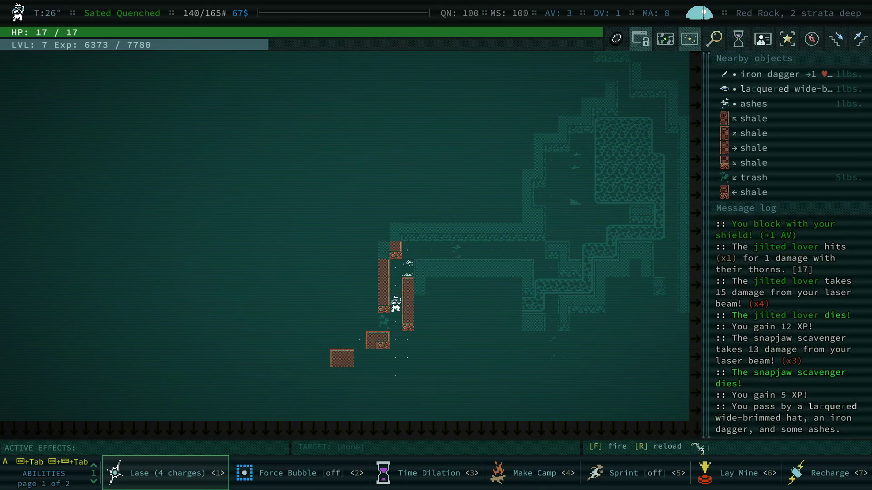
Step: Take the lacquered hat and iron dagger, then laser the snapjaw scavenger
key(g)
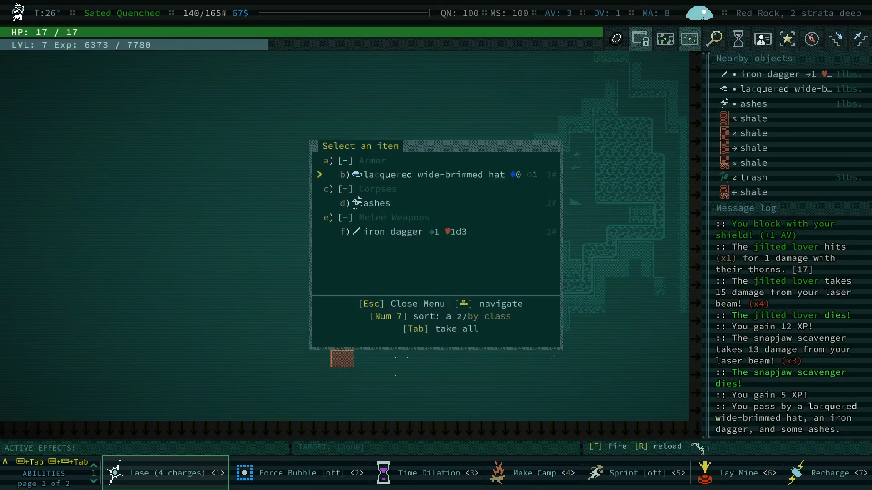
key(b)
key(f)
key(Return)
key(End)
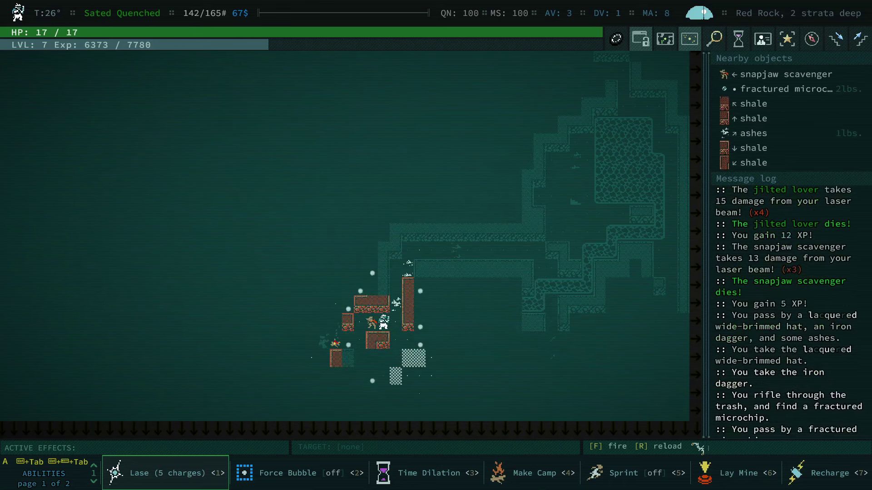
key(1)
key(space)
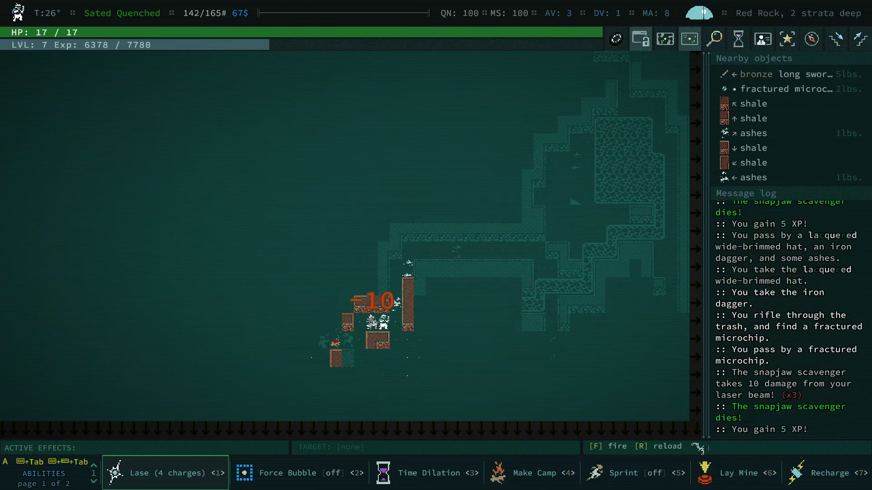
Step: Walk past the campfire and laser the snapjaw hunter
key(Left)
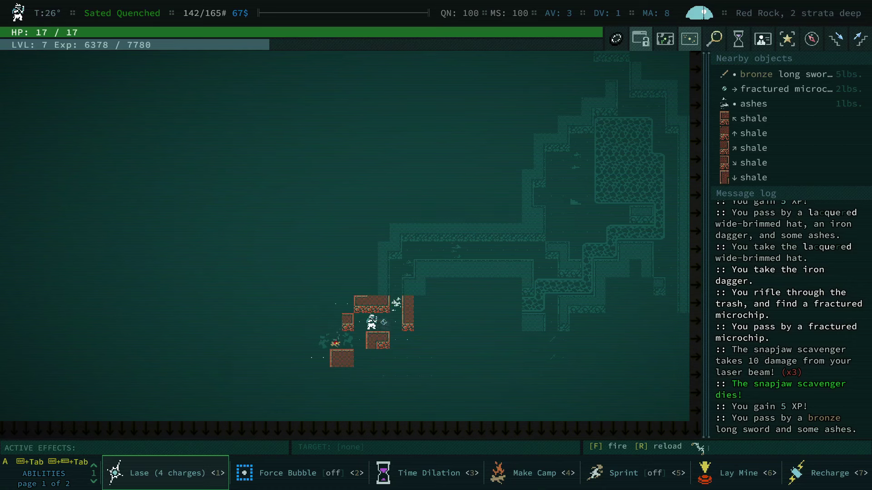
key(End)
key(Left)
key(Left)
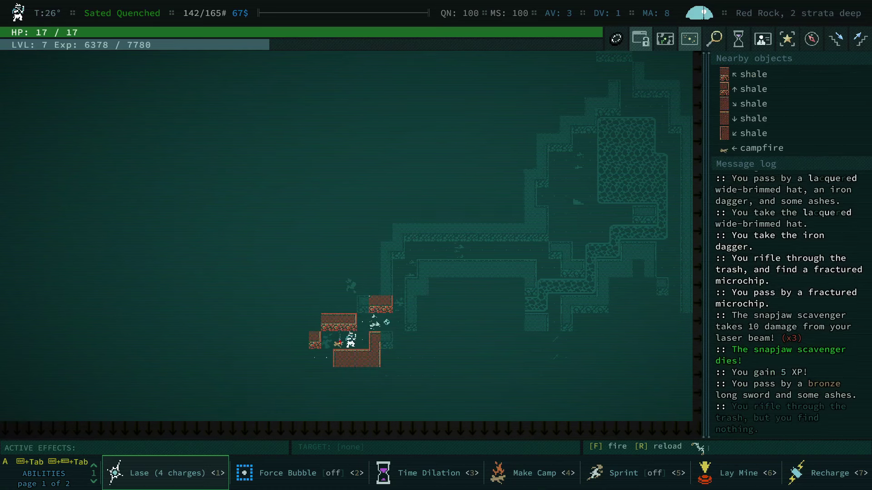
key(Left)
key(Left)
key(Right)
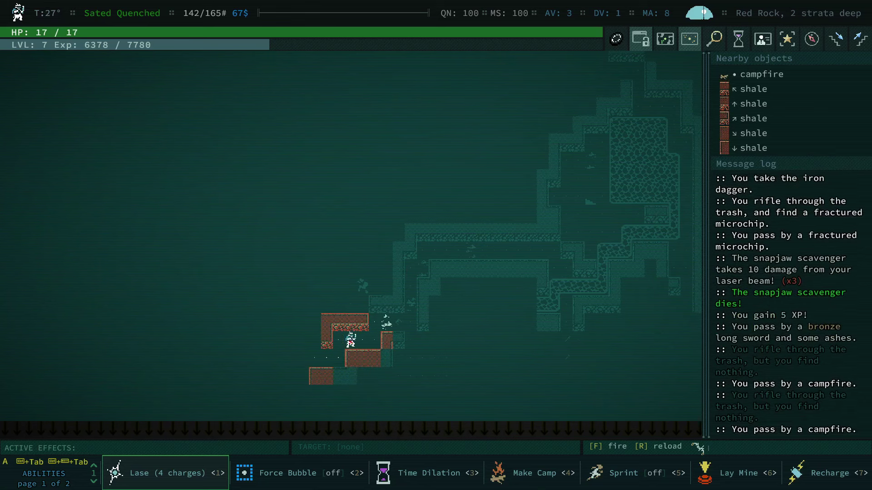
key(Right)
key(Page_Up)
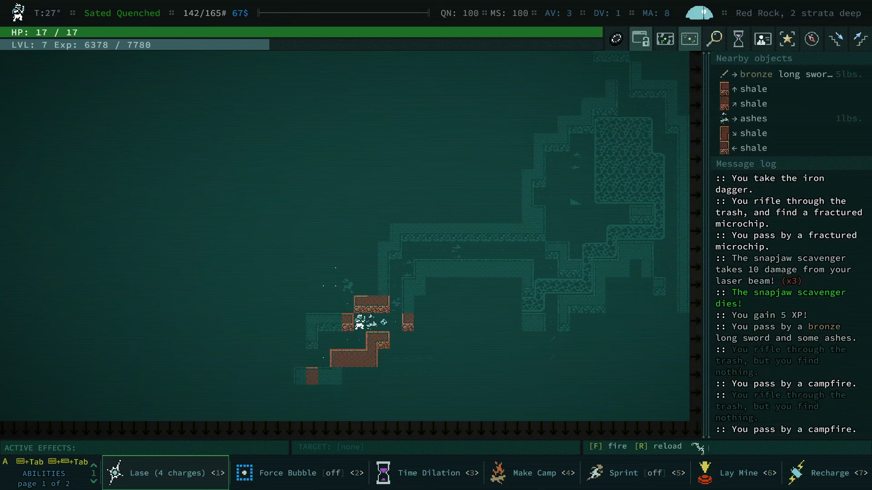
key(Home)
key(1)
key(Return)
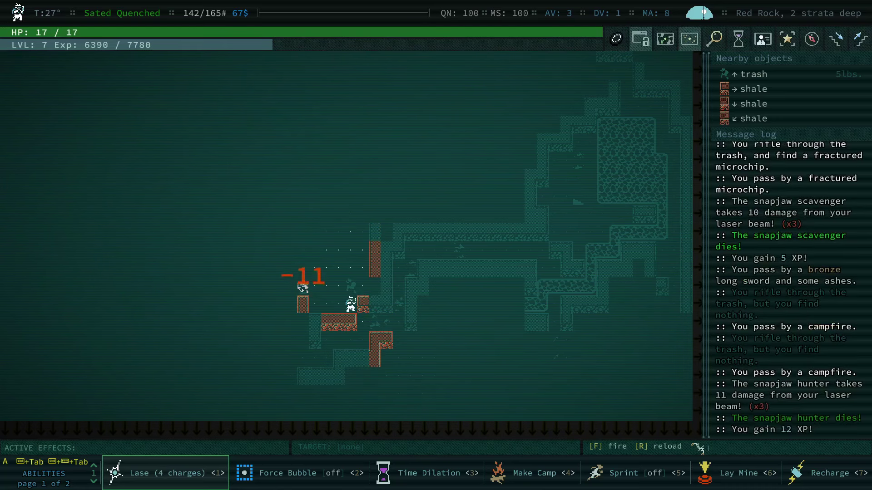
Step: Walk onto the dropped gear and take the bark armor, dagger and bow
key(Up)
key(Left)
key(Left)
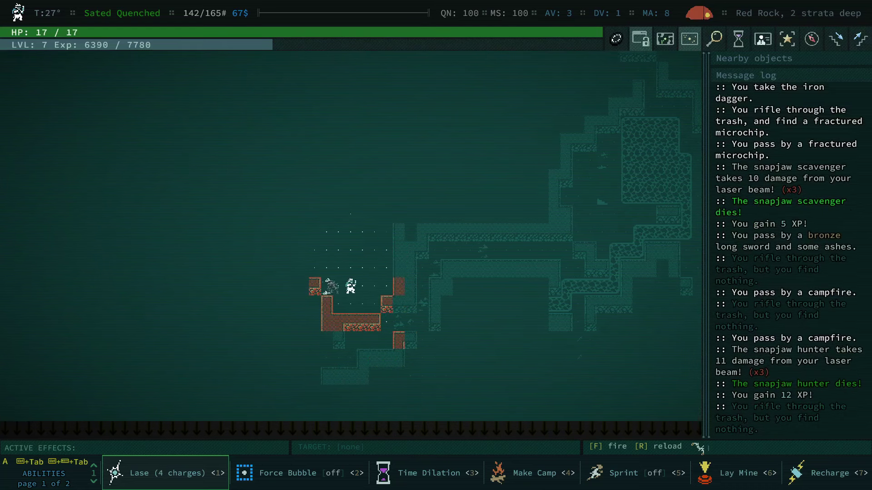
key(Left)
key(Left)
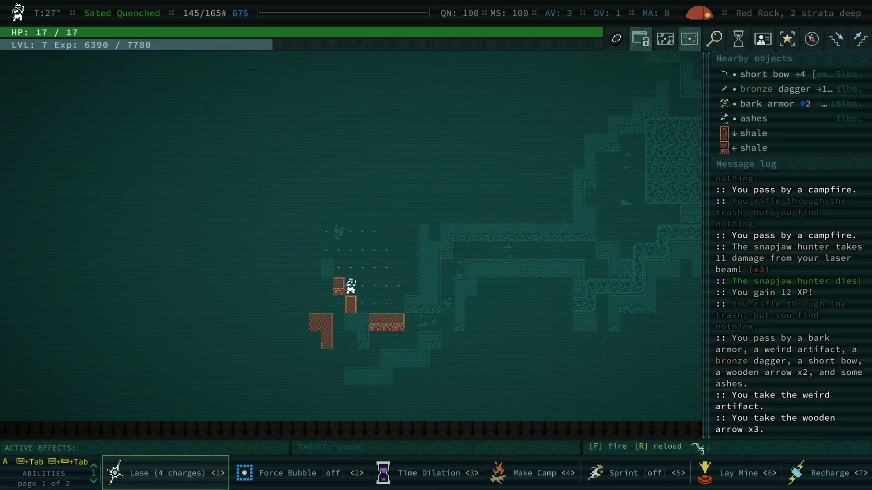
key(g)
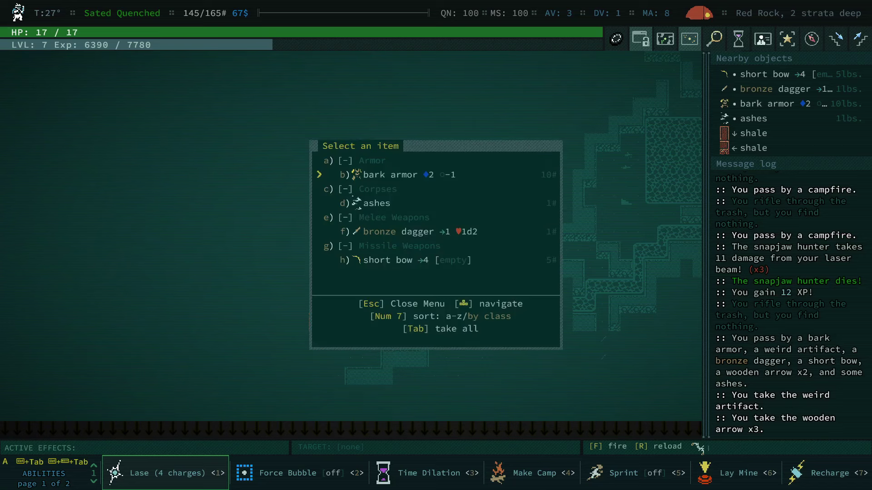
key(Tab)
key(i)
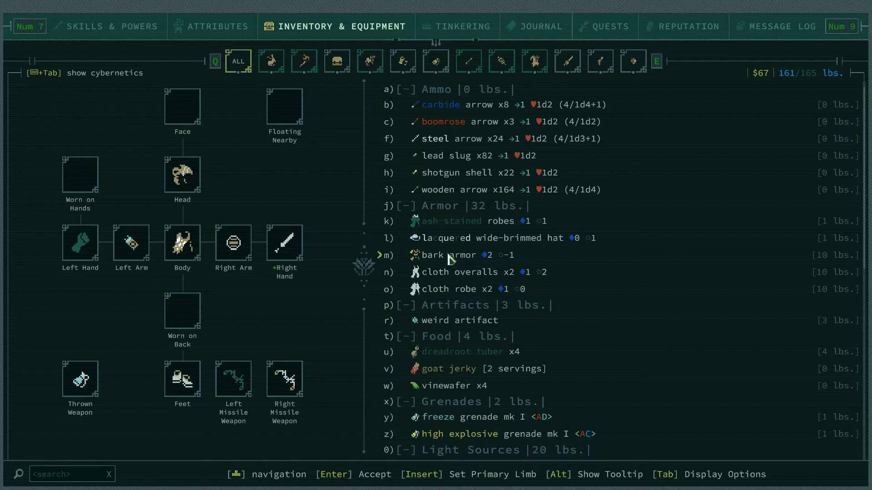
mouse_move(449, 255)
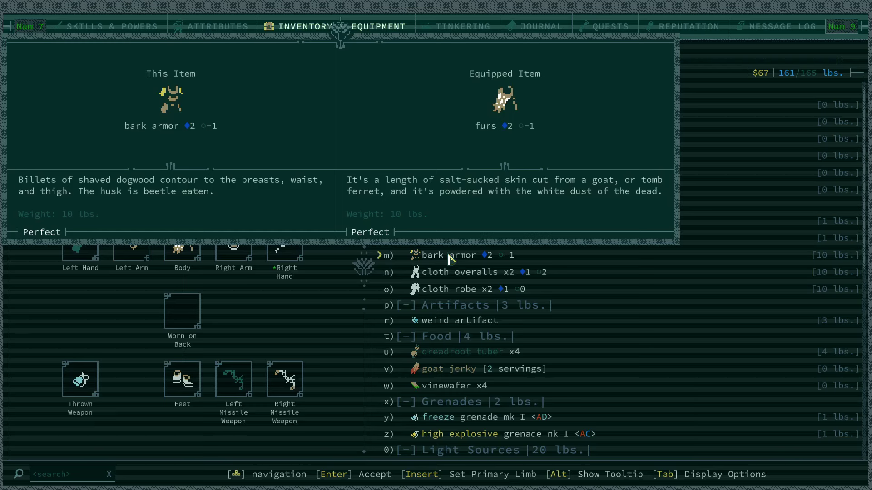
Step: Equip the bark armor in place of the furs and examine the weird artifact
click(463, 254)
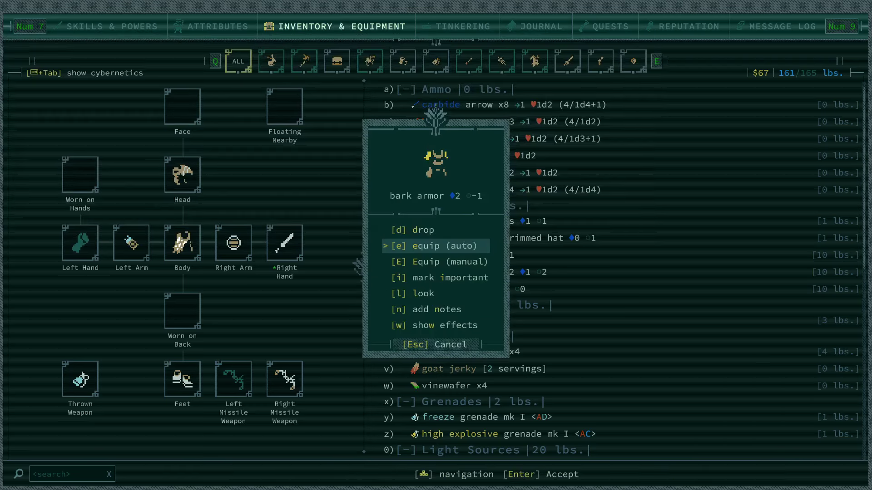
click(467, 263)
key(space)
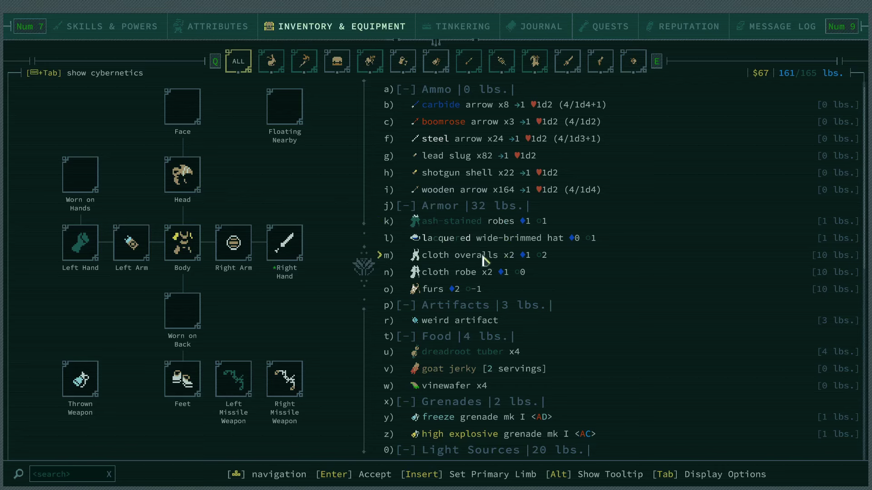
click(473, 322)
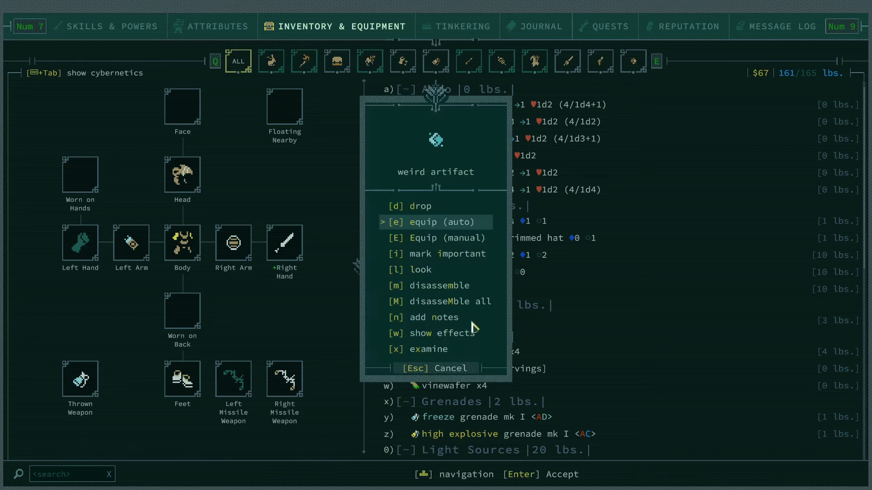
click(445, 350)
Step: Remove the stun rod's chem cell and disassemble the rod into tinkering bits
click(451, 324)
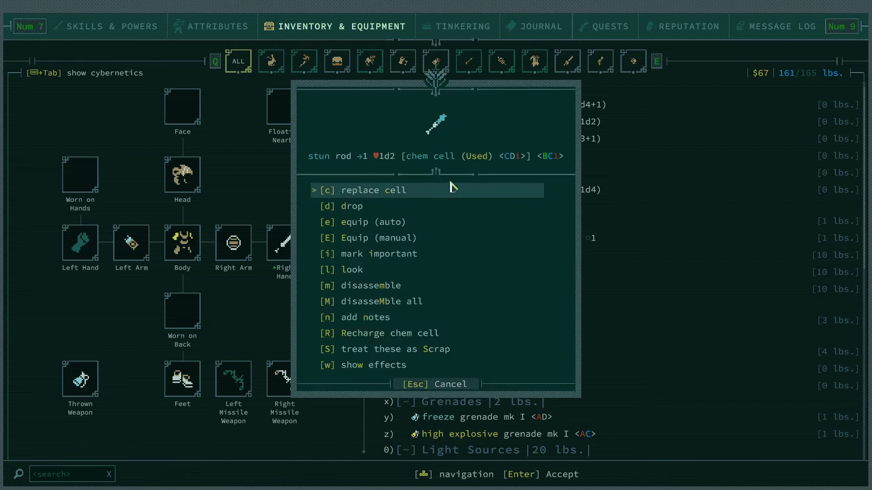
click(379, 192)
click(401, 237)
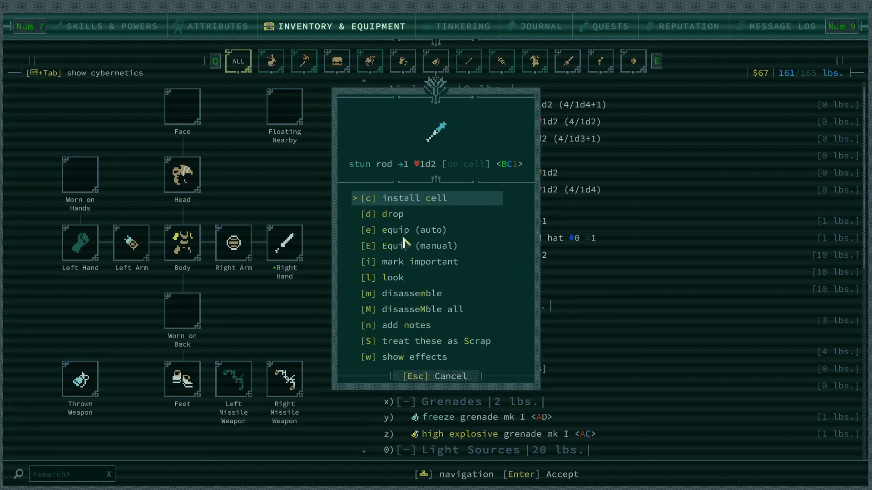
click(417, 298)
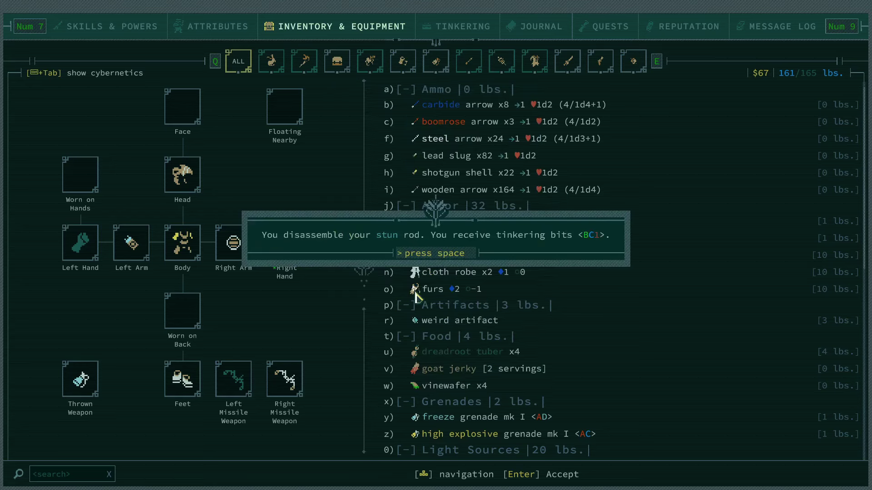
click(490, 306)
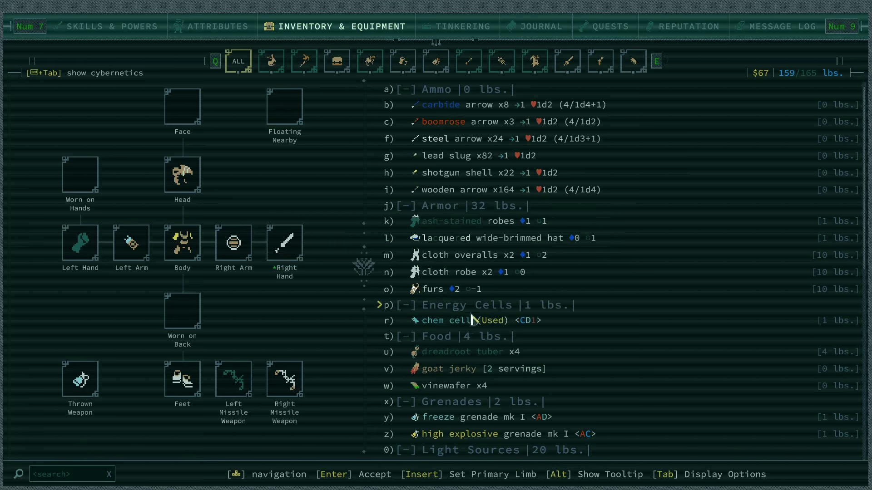
scroll(471, 320, down, 3)
scroll(472, 320, down, 3)
scroll(470, 321, down, 2)
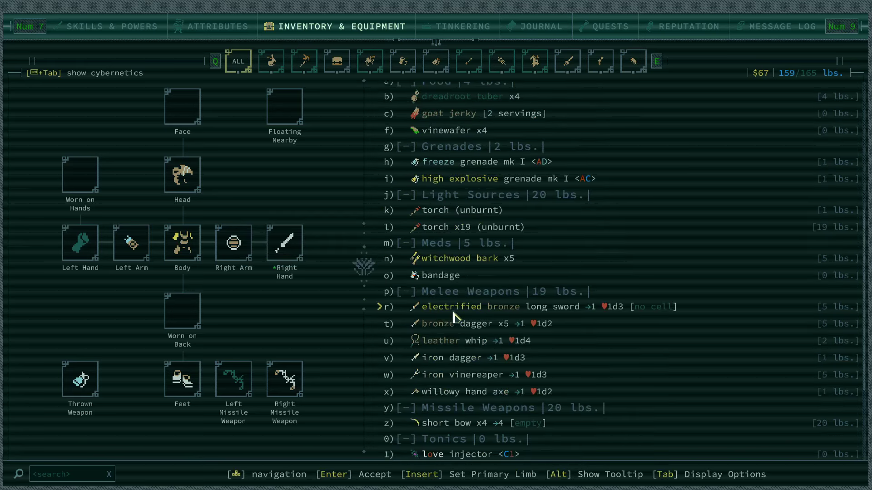
scroll(455, 368, down, 2)
scroll(455, 383, down, 1)
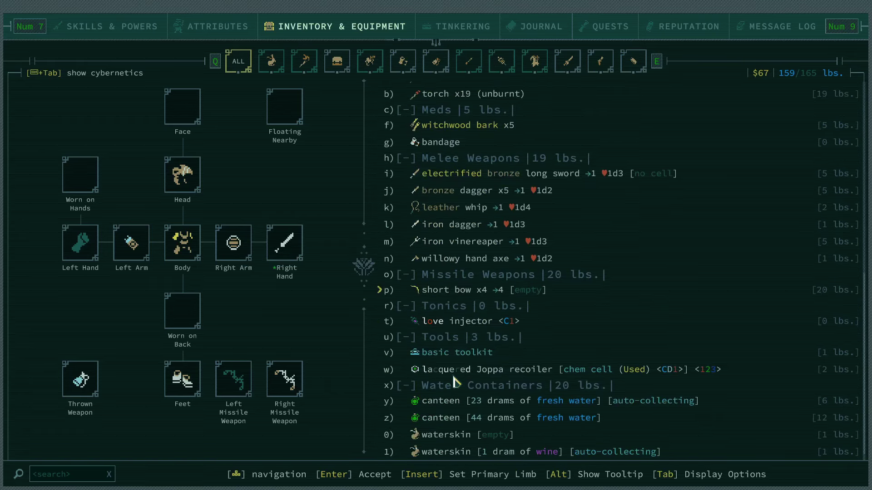
Step: Laser a snapjaw scavenger, then take the leather apron and bronze mace despite the weight limit
key(Escape)
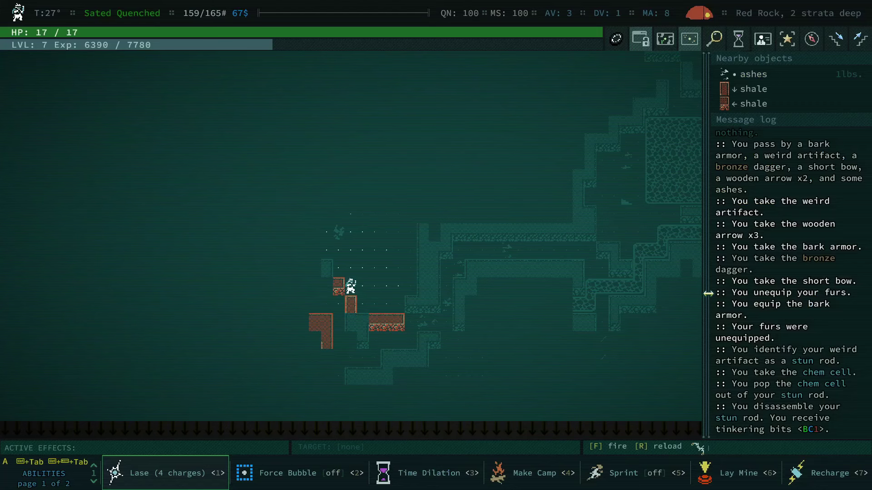
key(0)
key(1)
key(Return)
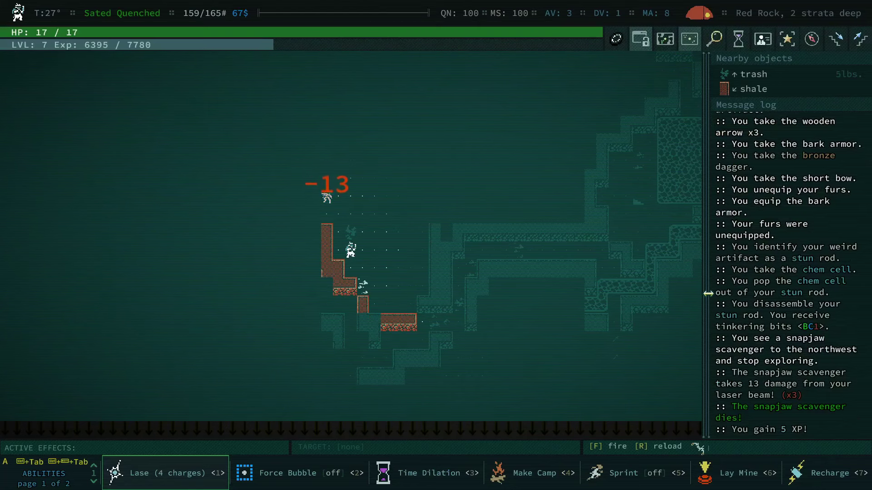
key(0)
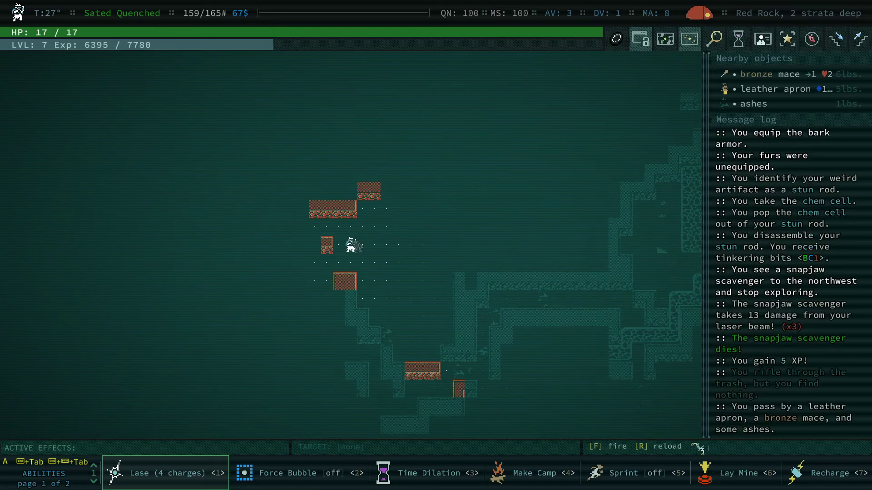
key(g)
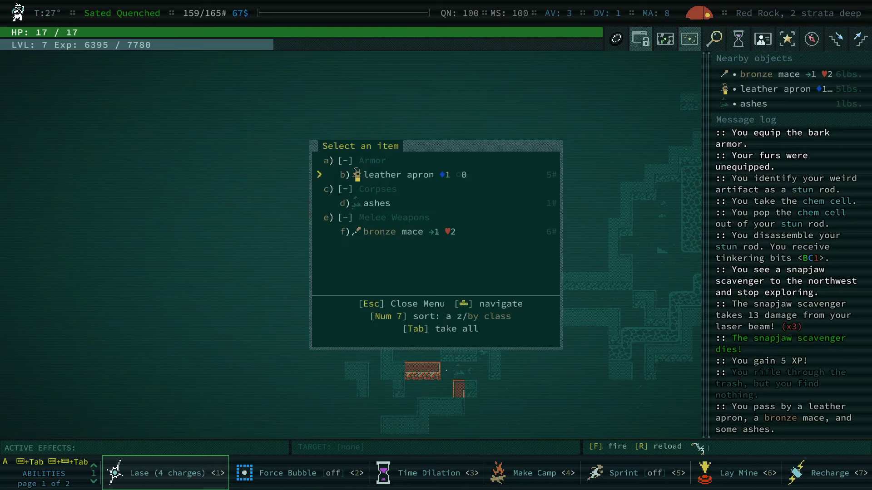
key(Tab)
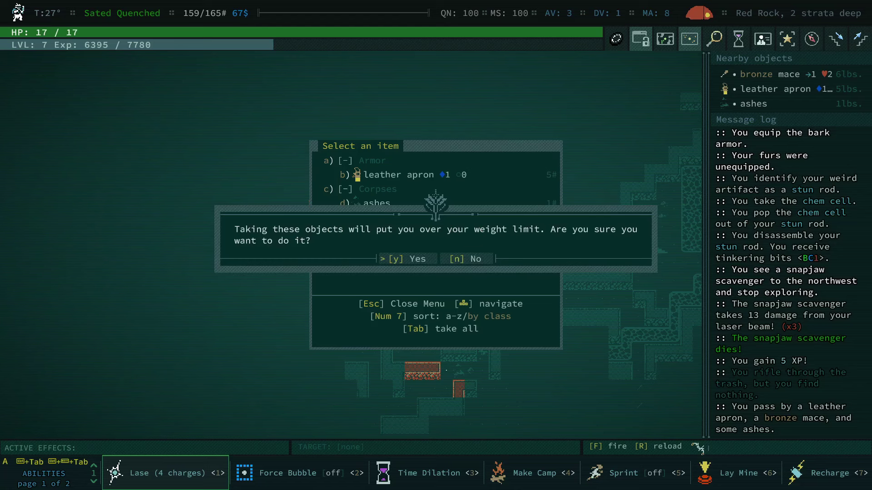
key(y)
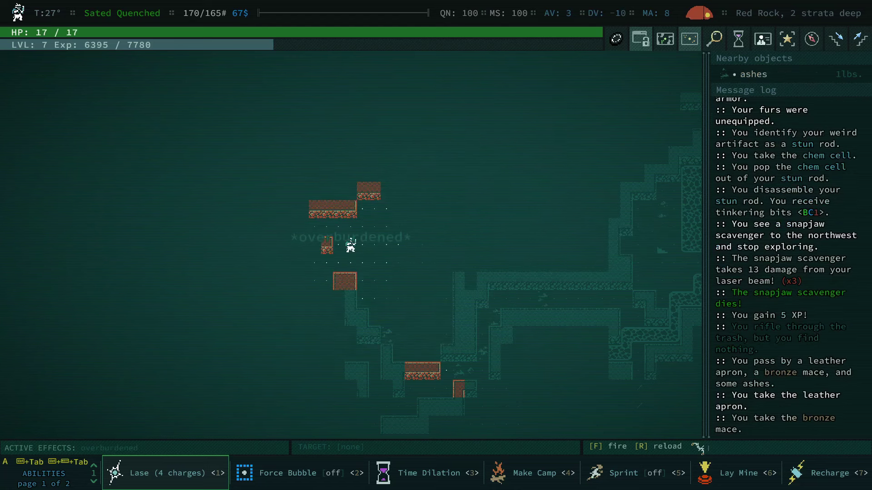
Step: Drop the stack of five bronze daggers and auto-walk toward the up stairway
key(i)
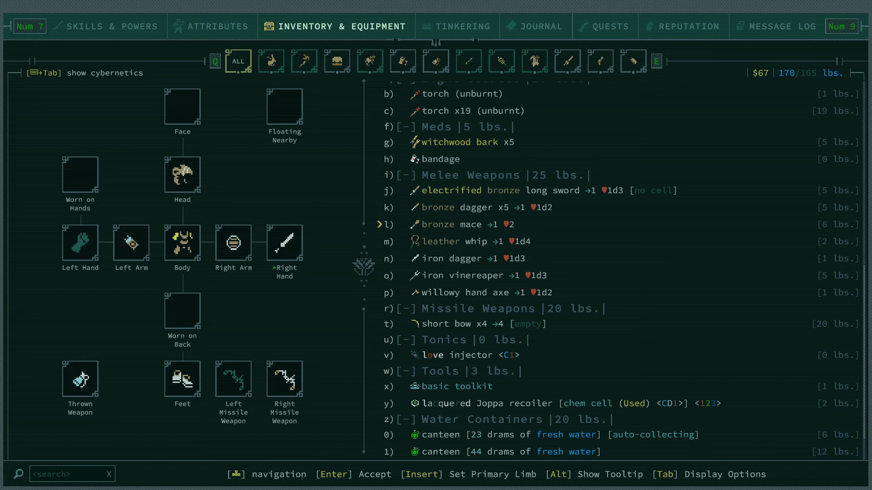
key(Return)
key(Up)
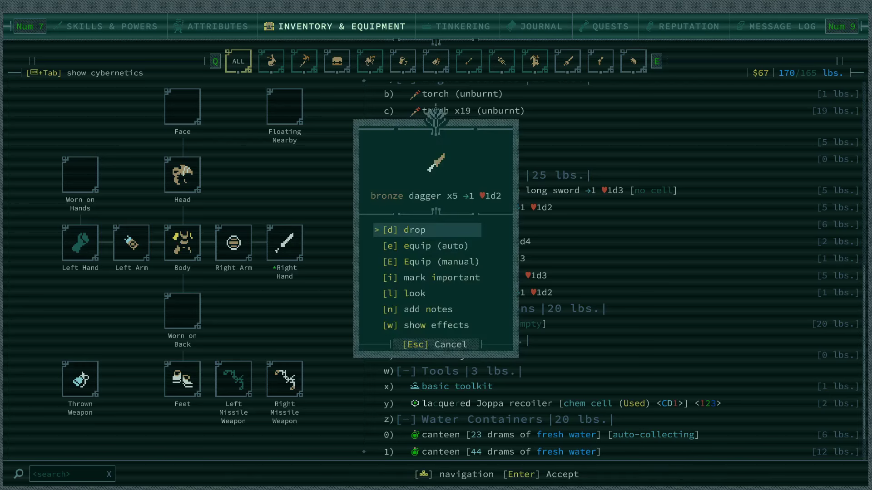
key(Return)
key(Return)
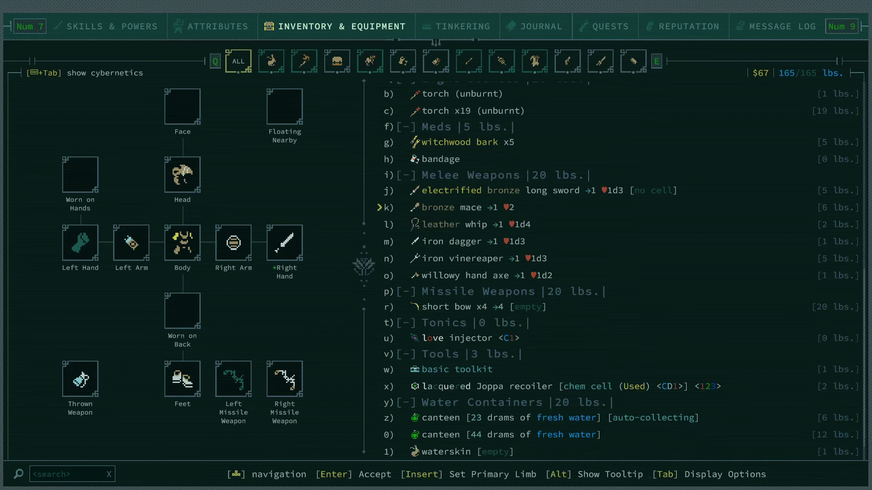
key(Escape)
key(less)
key(y)
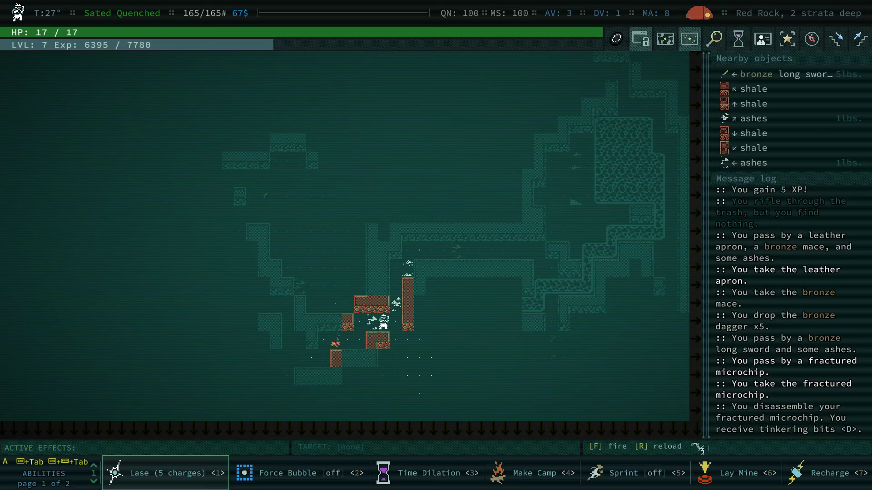
Step: Keep auto-walking to the up stairway, confirming each travel prompt
key(less)
key(y)
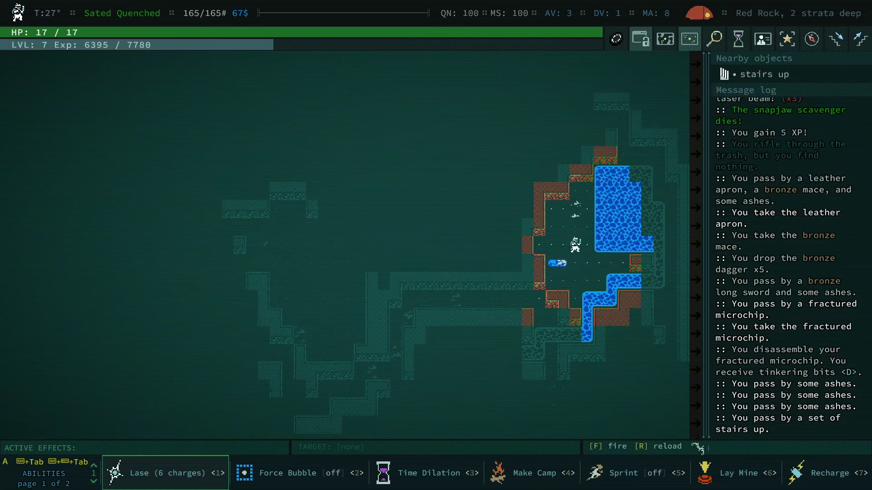
key(less)
key(less)
key(y)
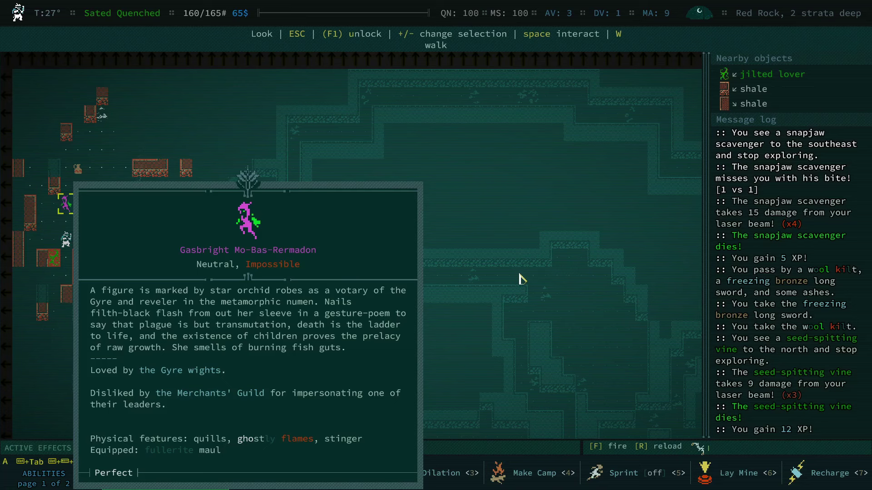
Step: Read the Girsh Rermadon shrine's description, then move north-east toward the chest
key(Escape)
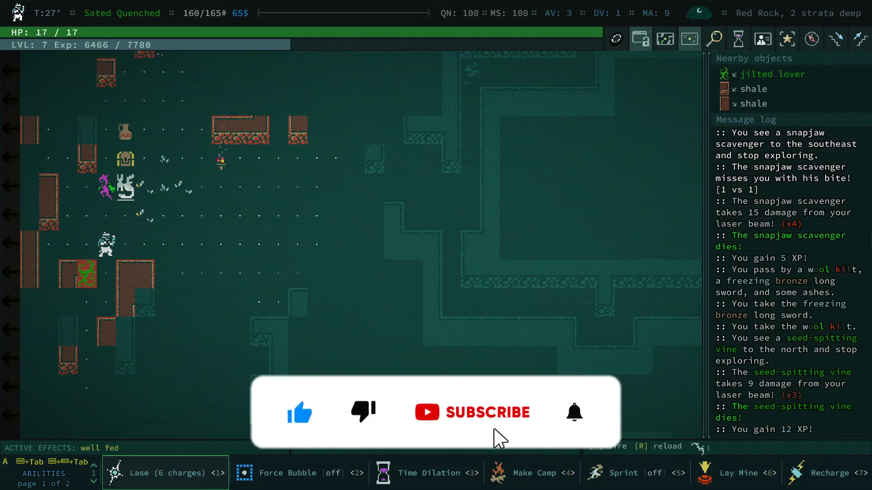
key(KP_9)
key(ctrl+Up)
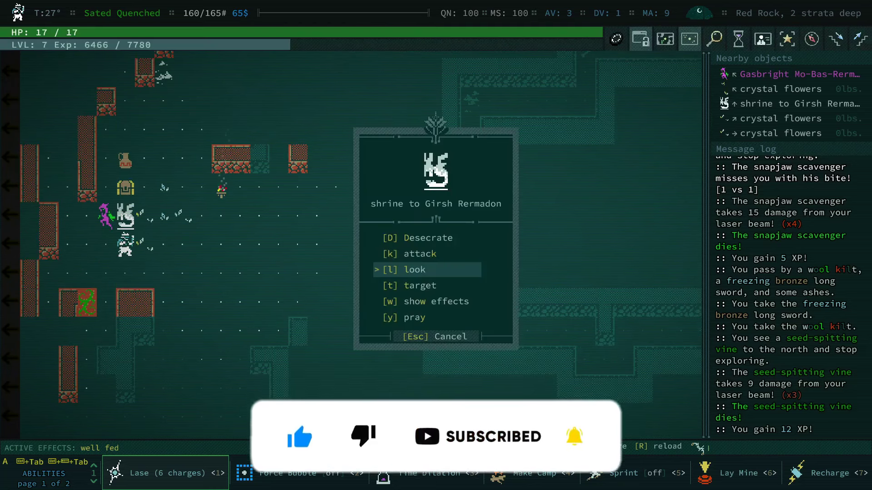
key(l)
key(space)
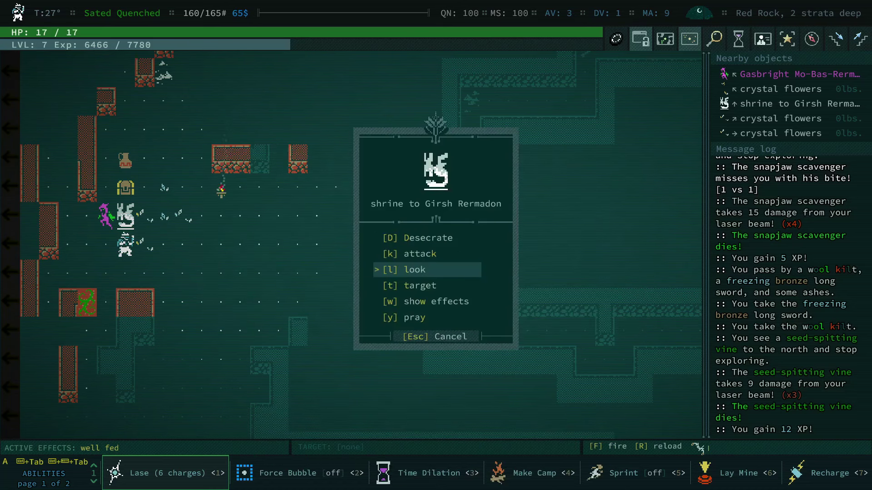
key(Escape)
key(KP_9)
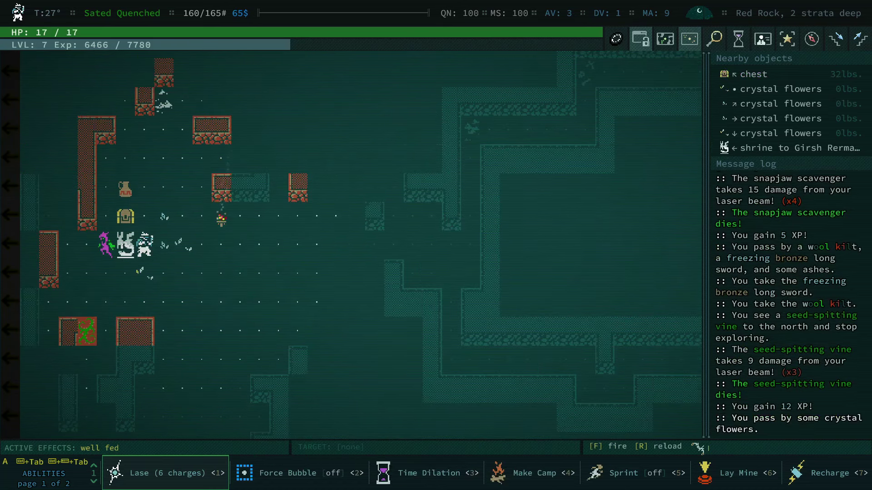
Step: Take the leather armor, furs, short bow and waterskin from the chest despite overburden, then pick up the chest
key(KP_7)
key(ctrl+space)
key(KP_5)
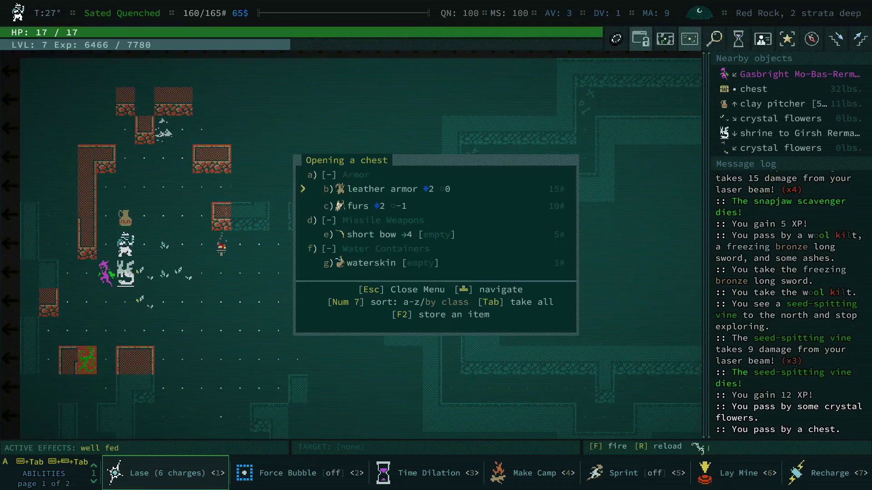
key(Tab)
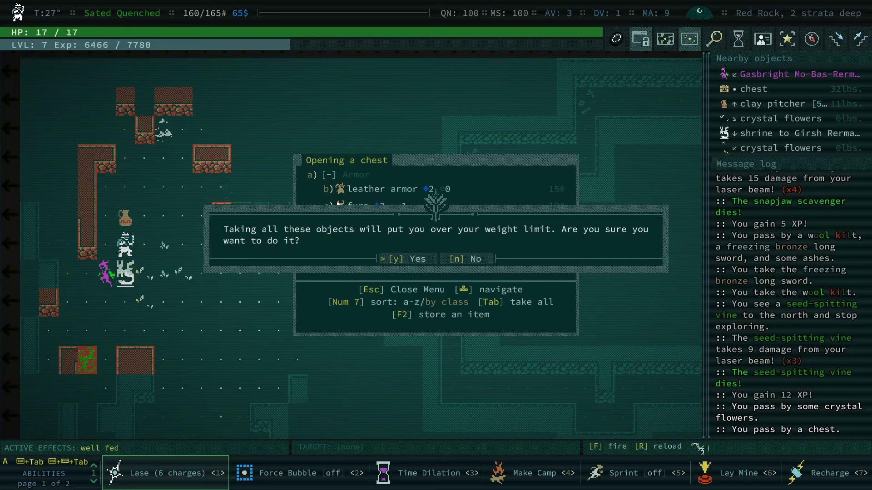
key(y)
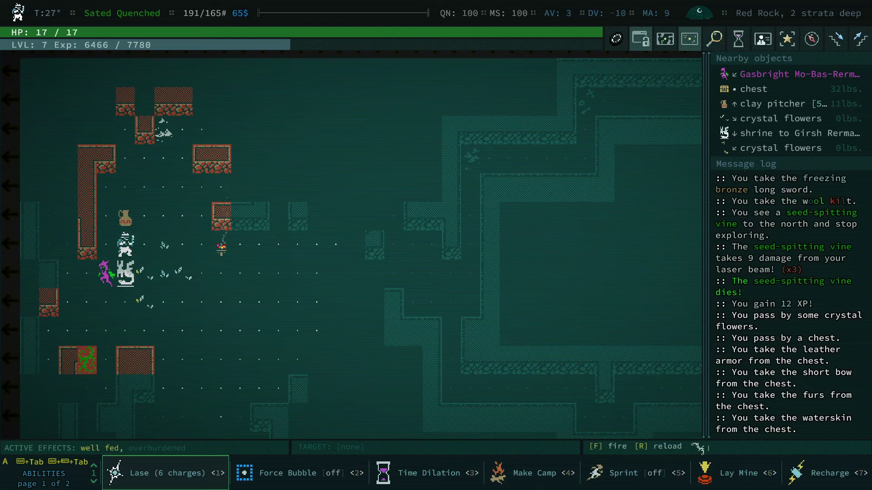
key(g)
Step: Remove the fidget cell from the freezing bronze long sword
key(i)
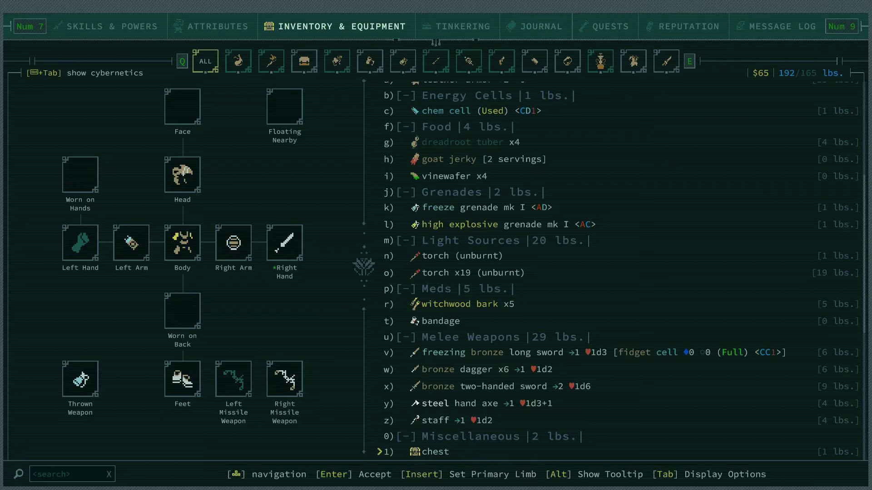
key(Down)
key(Down)
key(Down)
key(Down)
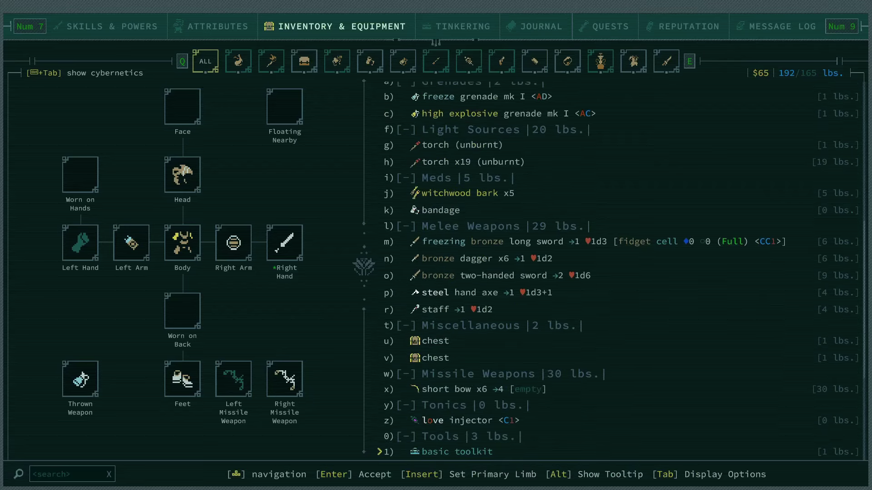
key(Down)
key(Down)
key(Down)
key(Down)
key(Down)
key(Down)
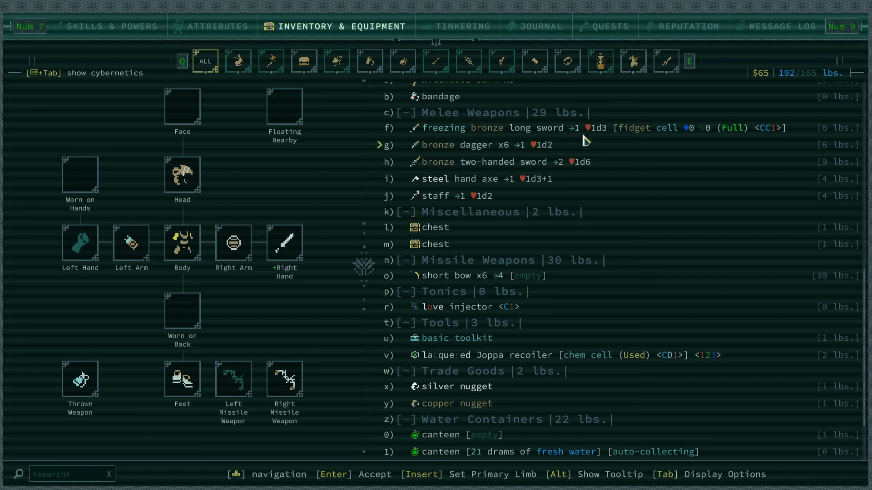
scroll(481, 235, down, 3)
scroll(475, 238, down, 1)
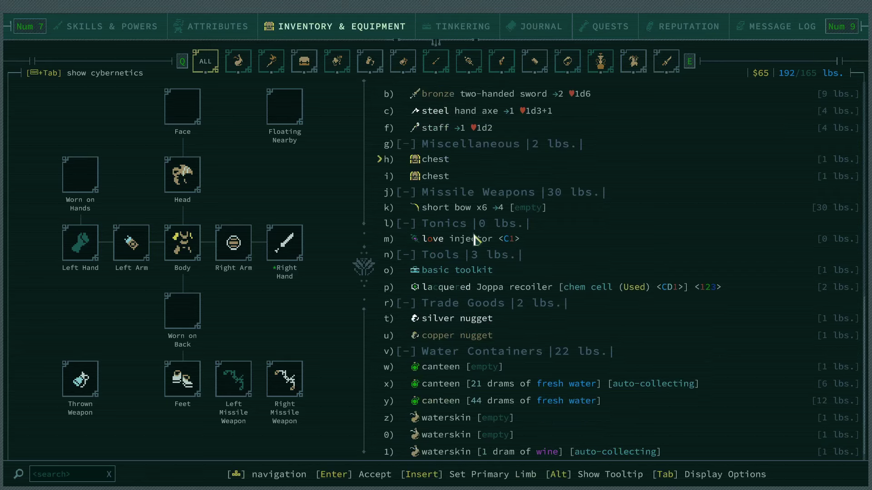
scroll(475, 239, up, 6)
scroll(435, 278, down, 6)
scroll(451, 303, up, 3)
scroll(453, 292, up, 6)
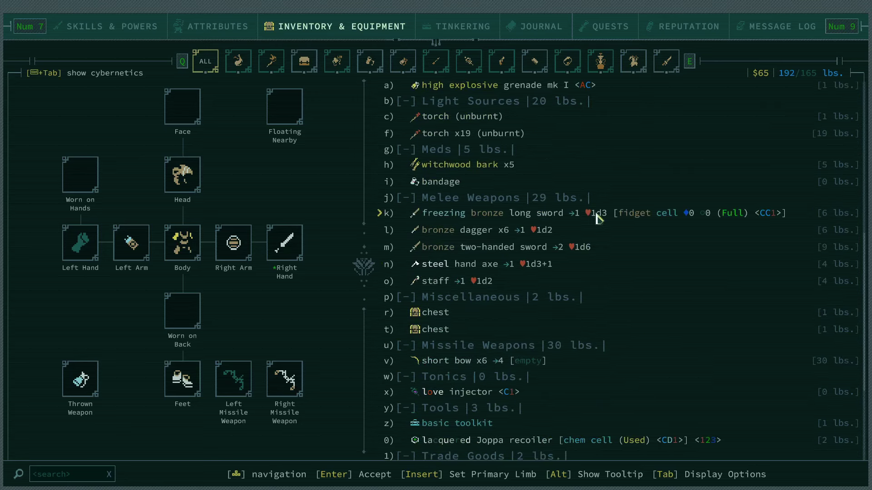
click(551, 219)
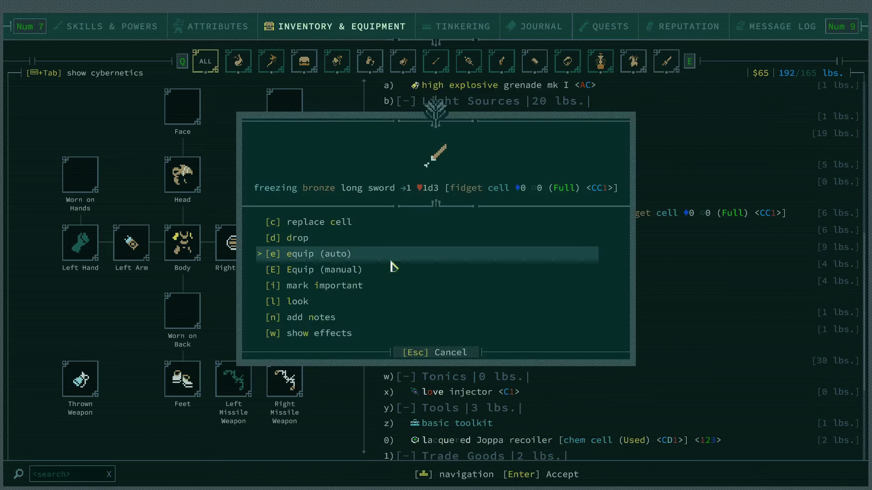
click(345, 223)
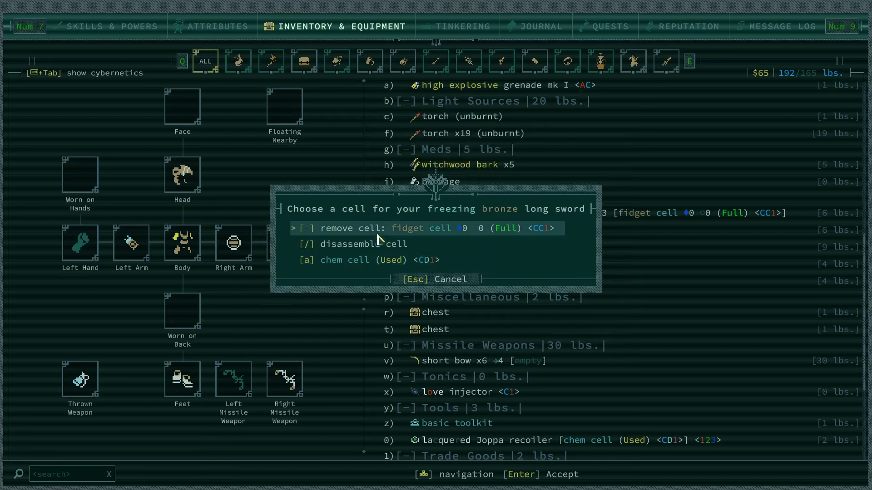
click(378, 229)
Step: Unequip the fidget cell from the left arm slot
key(Escape)
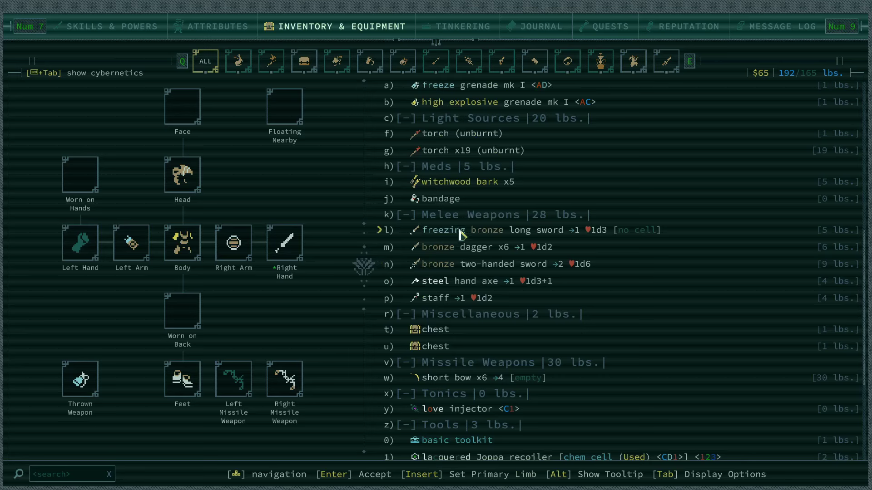
click(458, 232)
key(Escape)
click(139, 248)
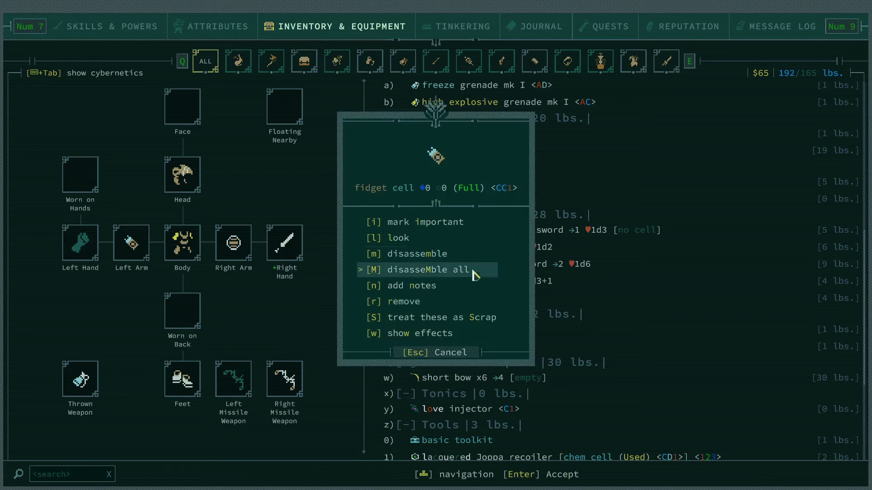
click(418, 301)
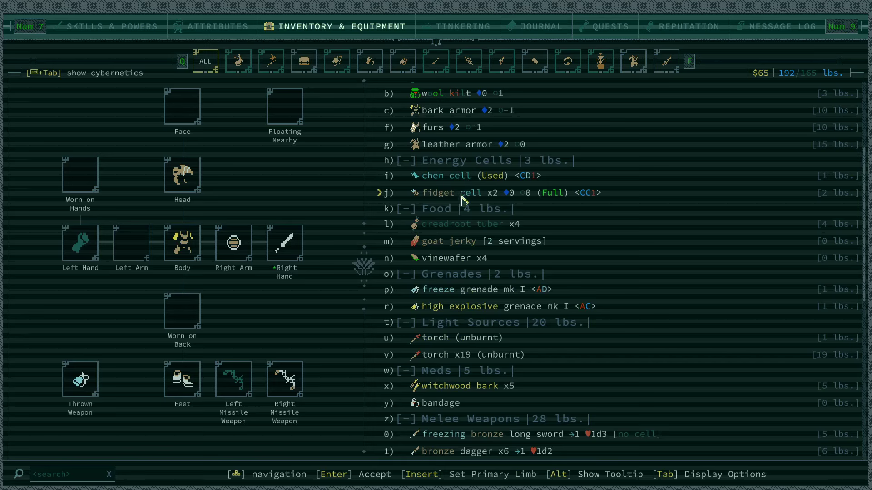
scroll(460, 198, down, 3)
scroll(477, 232, down, 3)
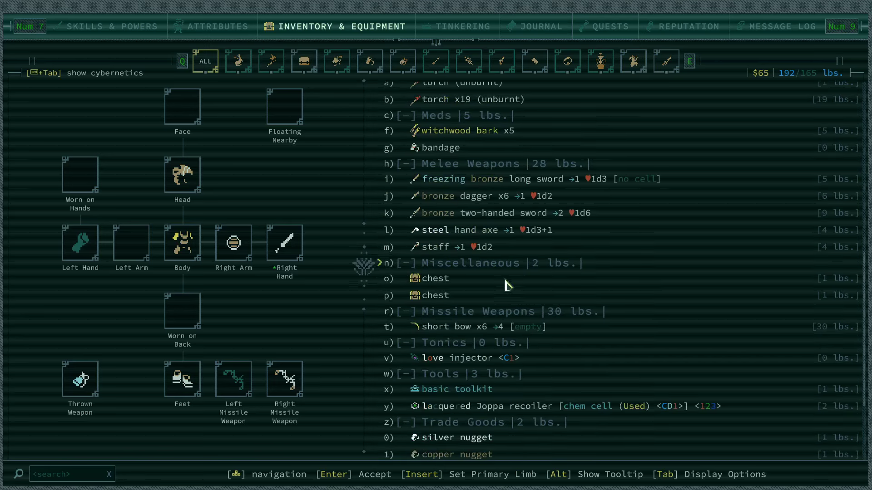
Step: Drop the spare leather armor, furs and bark armor, leaving the recoiler, bringing load to 157 lbs
click(545, 407)
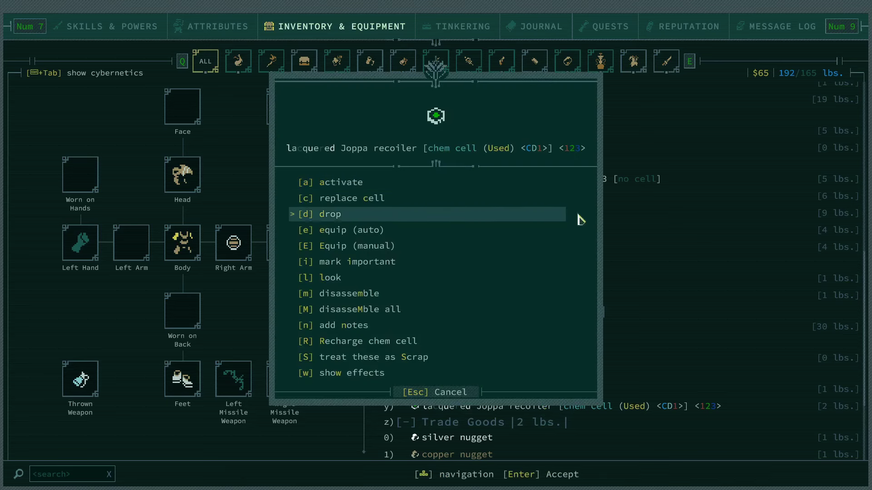
key(Escape)
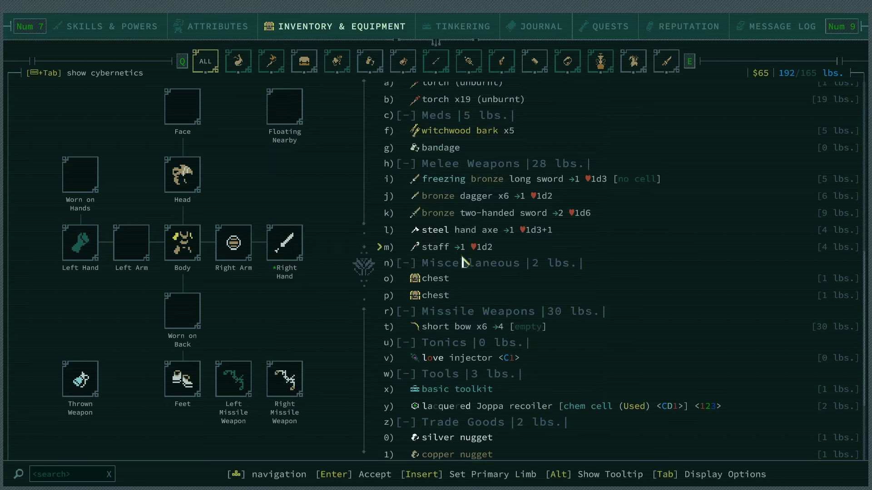
scroll(463, 265, down, 1)
scroll(462, 264, up, 1)
scroll(783, 86, up, 1)
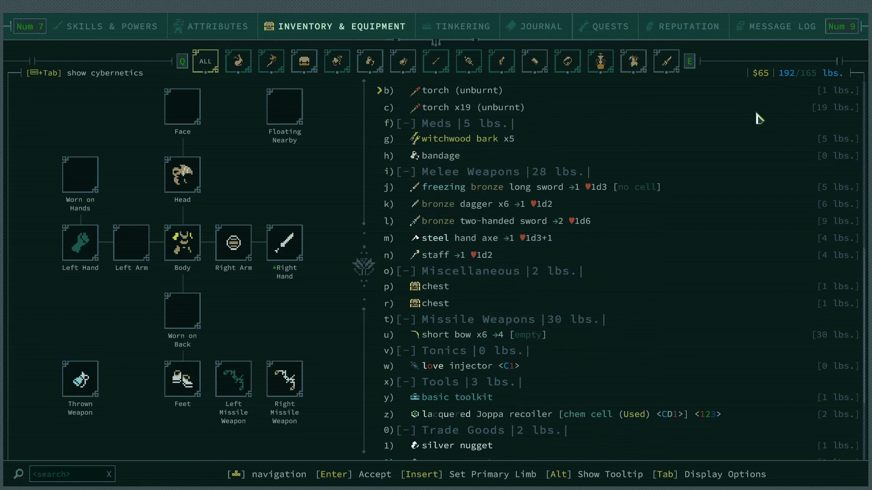
scroll(613, 190, up, 5)
scroll(558, 191, up, 2)
scroll(552, 194, up, 1)
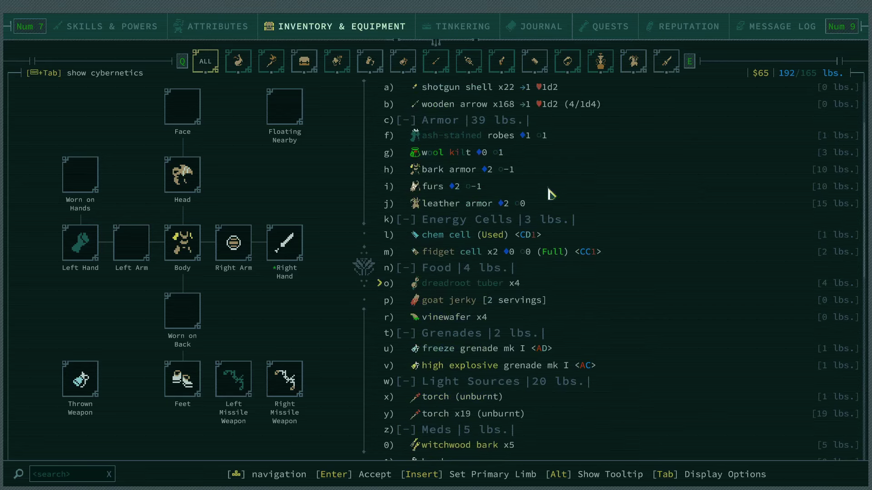
click(463, 209)
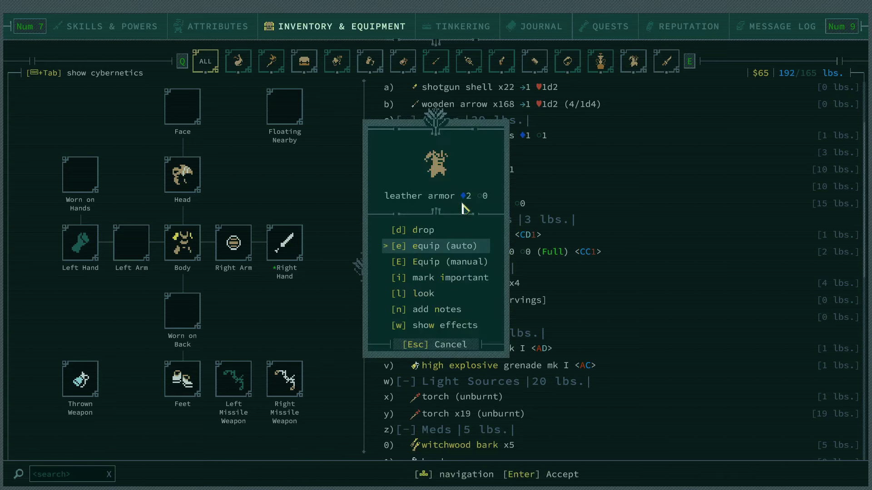
key(Return)
click(457, 195)
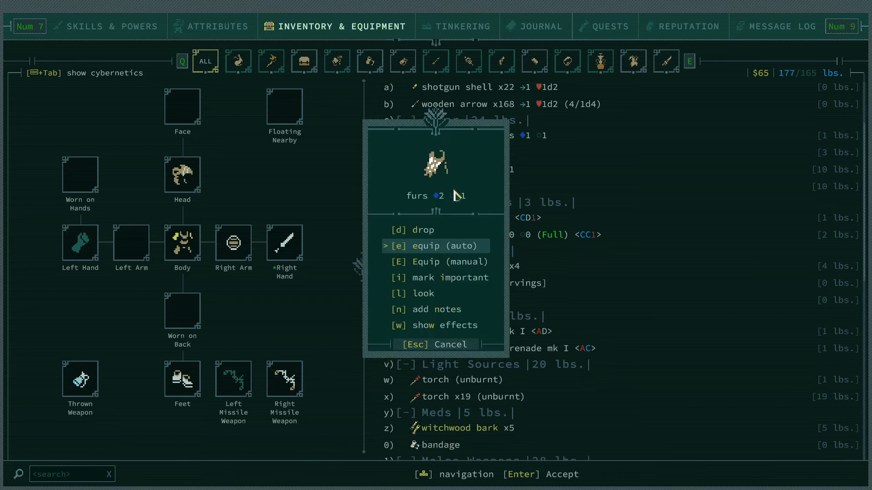
key(Return)
click(454, 179)
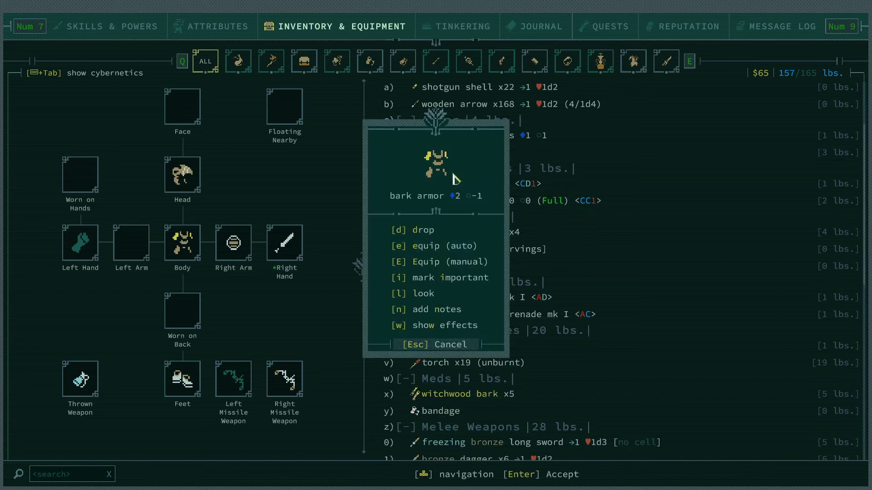
key(Escape)
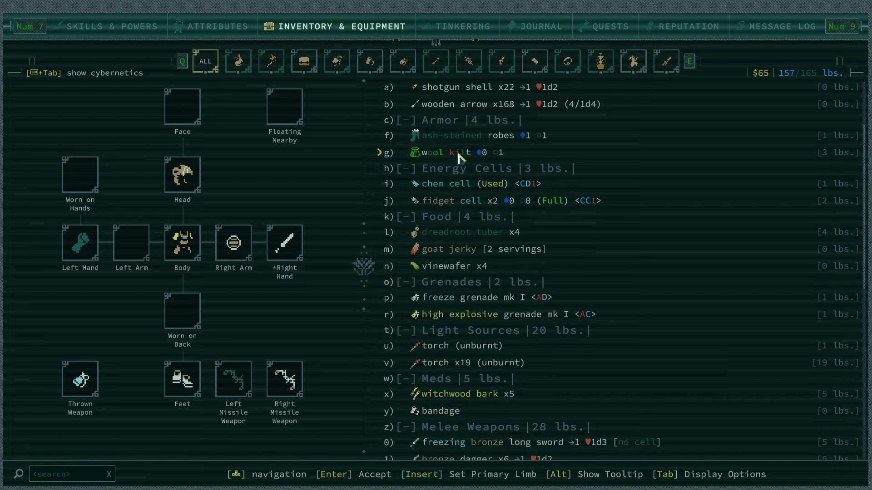
Step: Walk beside the clay pitcher and collect its cider
key(Escape)
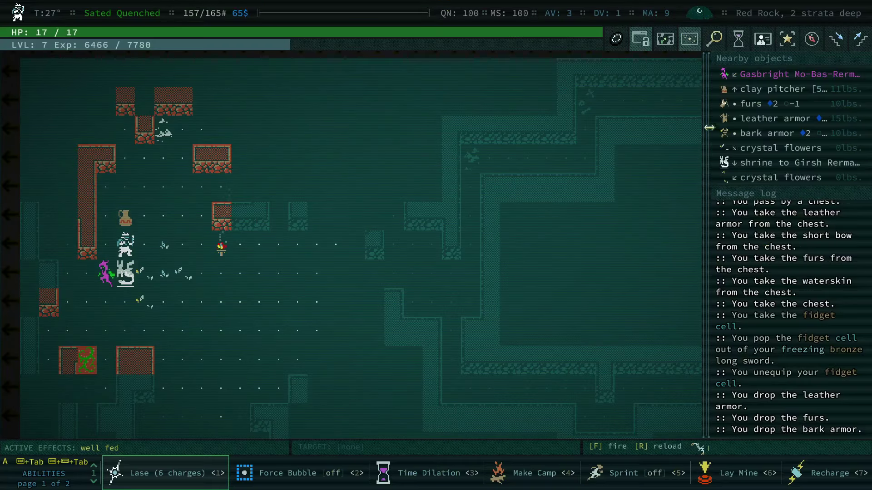
scroll(197, 261, down, 1)
scroll(197, 261, down, 1)
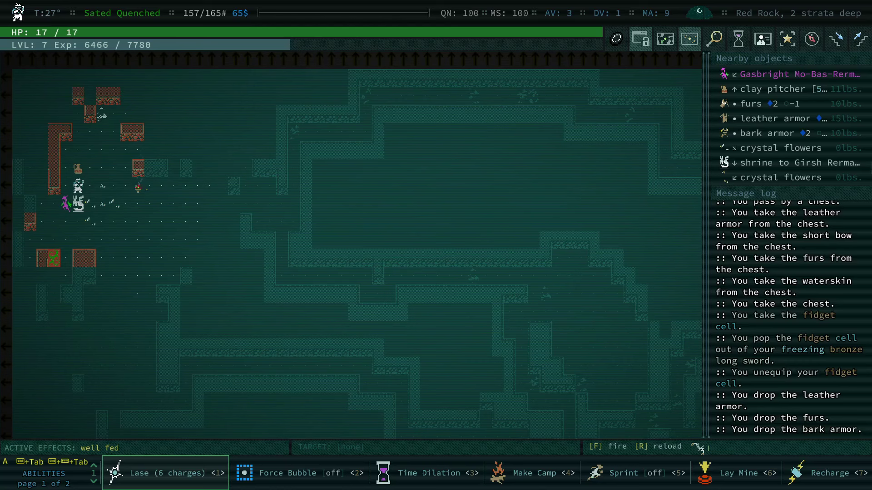
key(Up)
key(ctrl+space)
key(period)
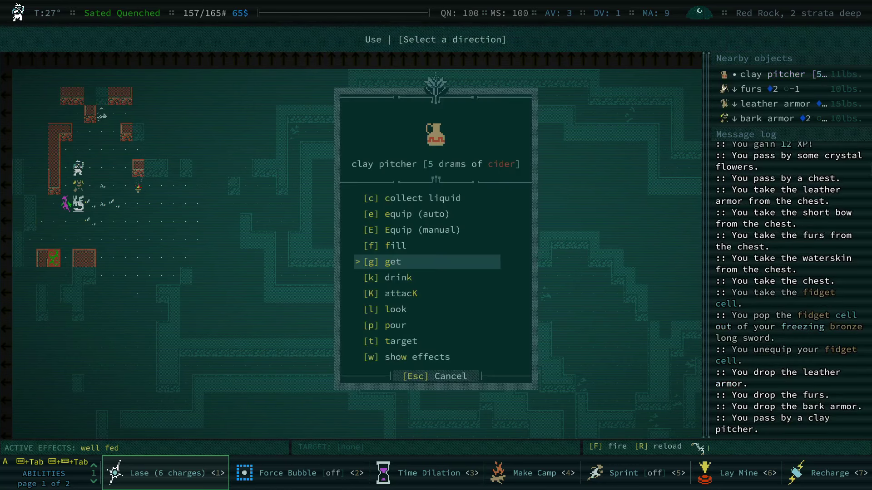
key(Up)
key(Up)
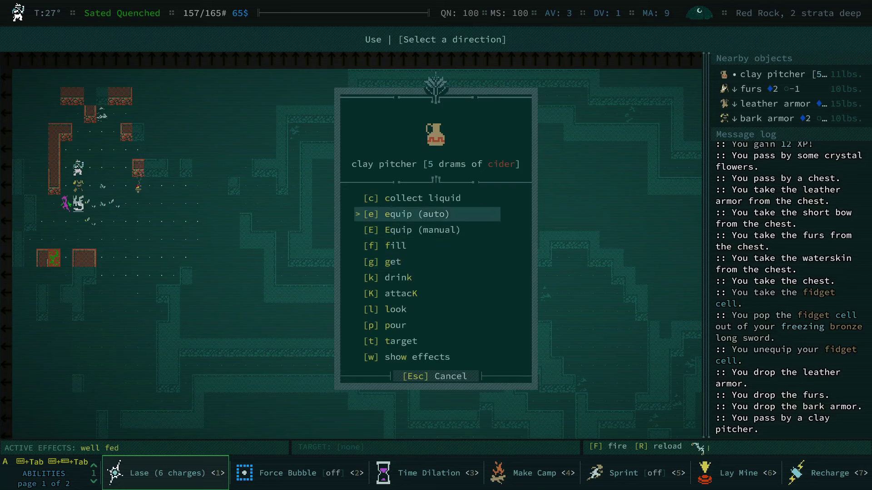
key(Up)
key(Return)
key(space)
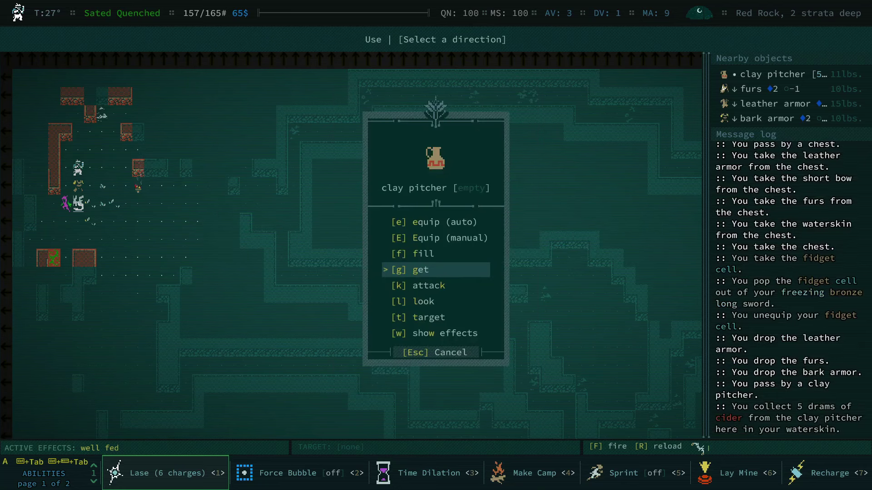
Step: Read the clay pitcher's description
key(Down)
key(Down)
key(Return)
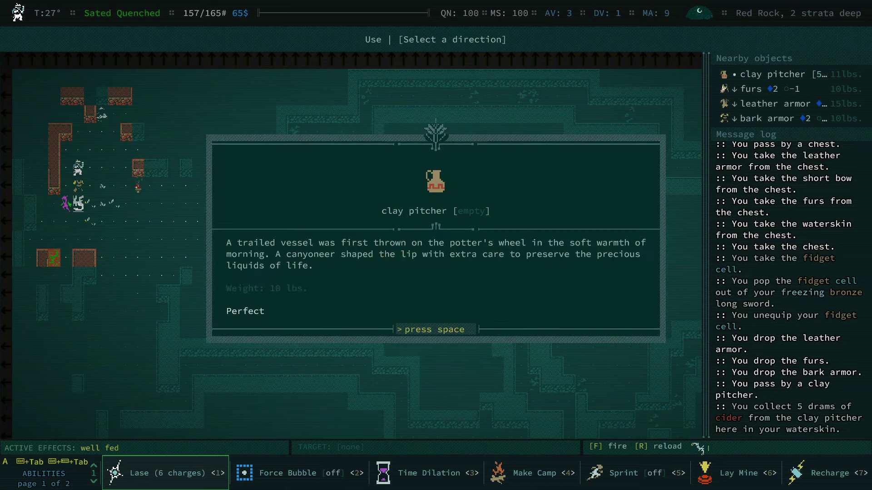
key(space)
key(Escape)
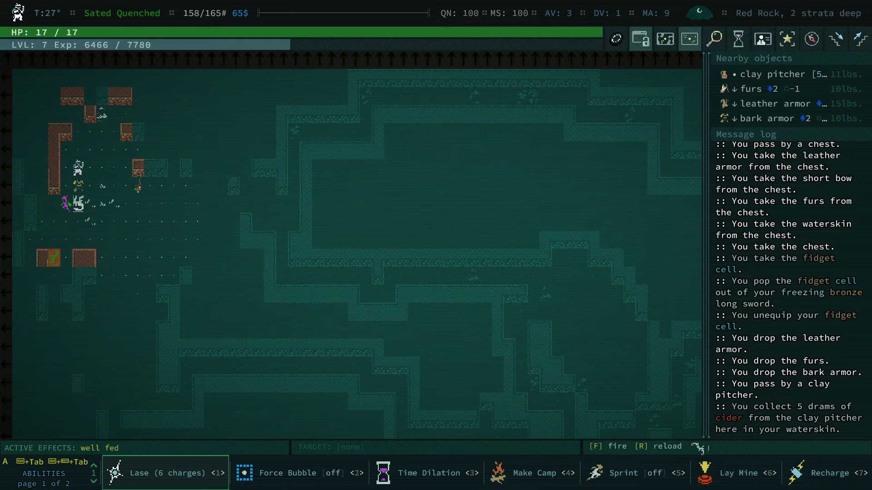
Step: Check the waterskin now holding the cider in the inventory
key(i)
key(Page_Down)
key(Page_Down)
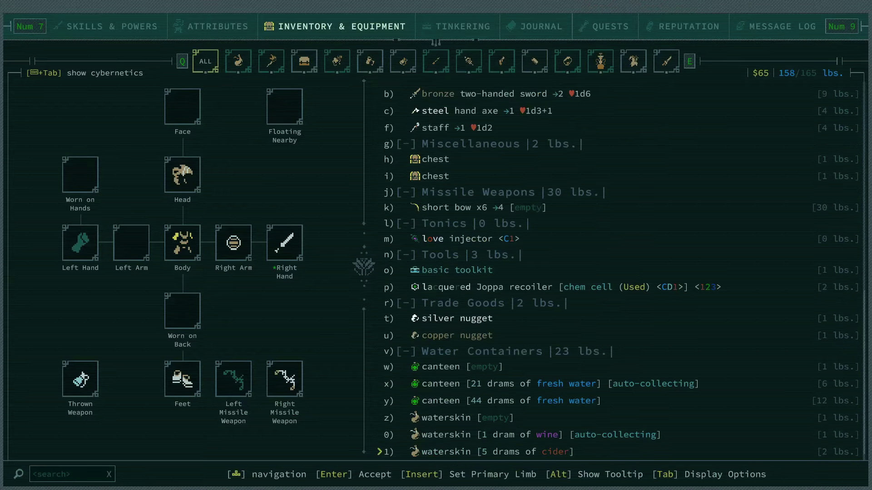
key(Return)
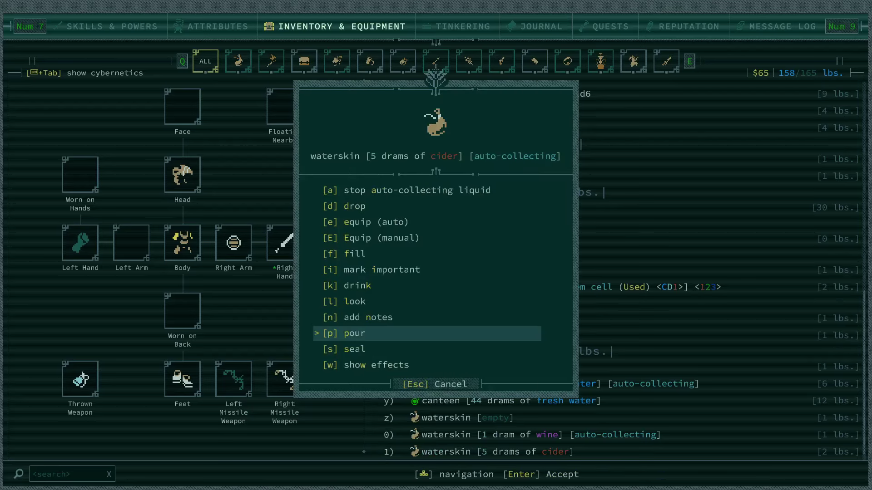
key(Escape)
key(Escape)
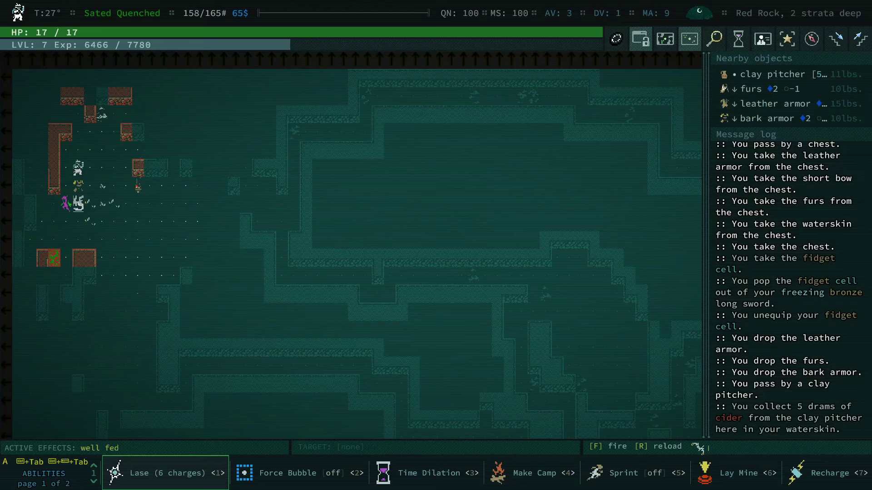
Step: Walk north to the empty waterskin and pick it up
key(Left)
key(Left)
key(Left)
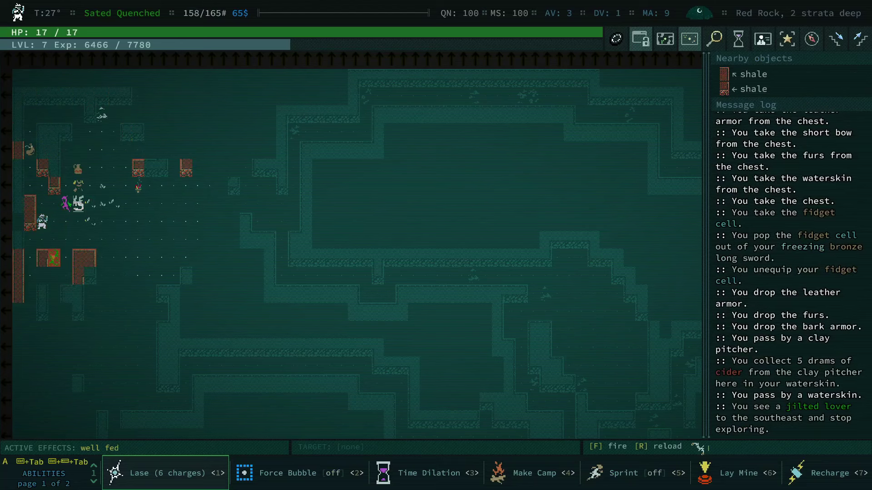
key(Up)
key(Up)
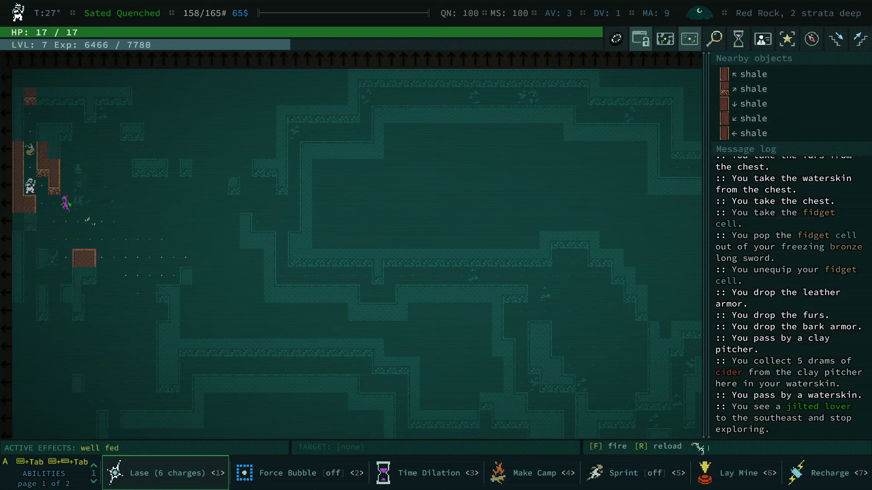
key(Up)
key(Up)
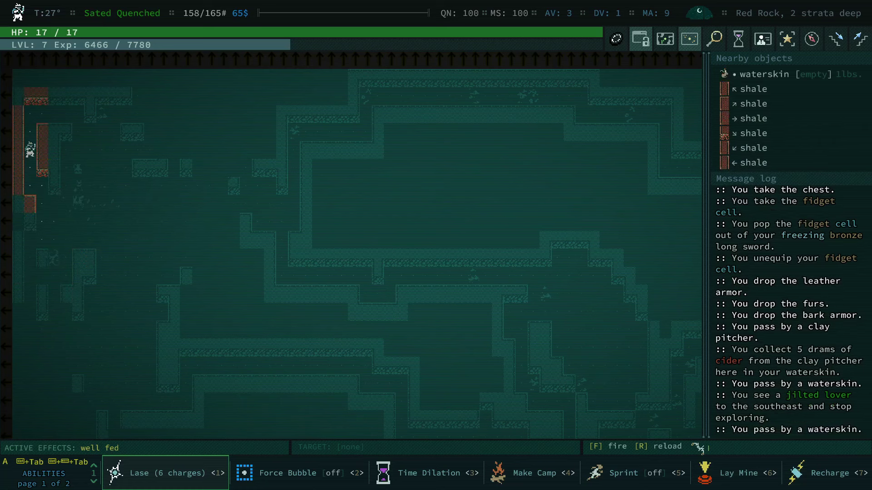
key(ctrl+space)
key(period)
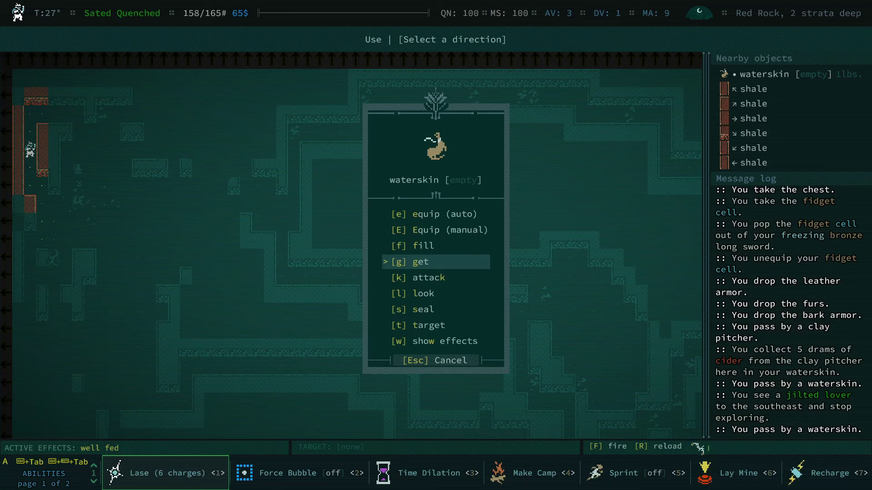
key(g)
Step: Auto-explore, laser the jilted lover, and descend to Red Rock, 3 strata deep
key(Right)
key(0)
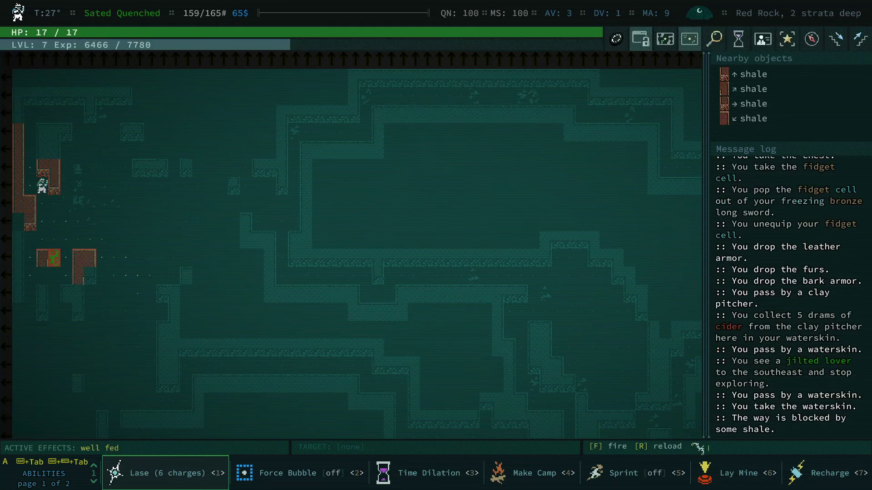
key(1)
key(Return)
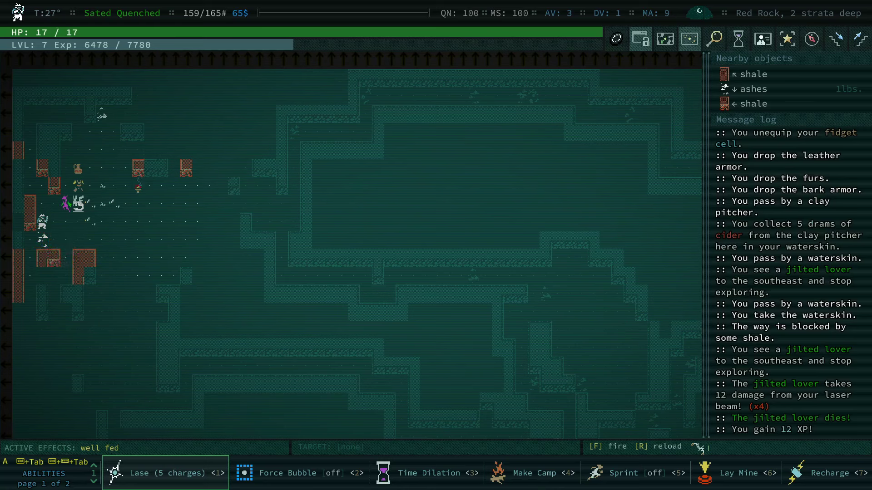
key(0)
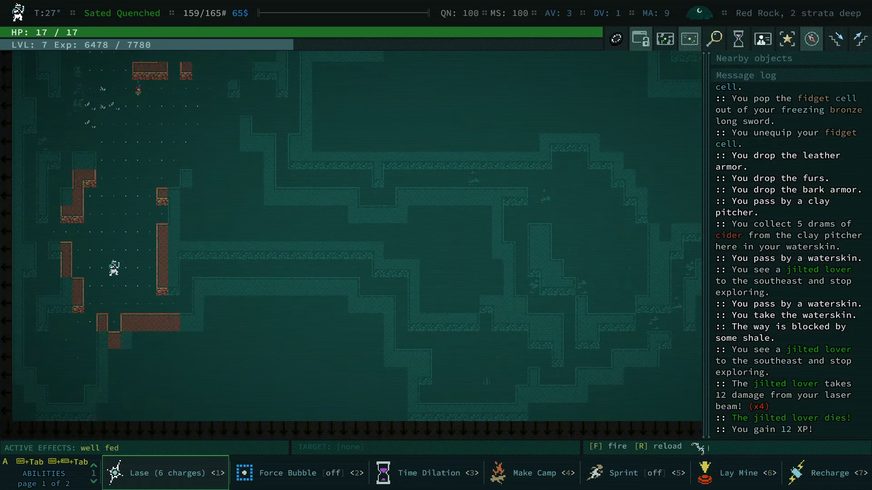
key(1)
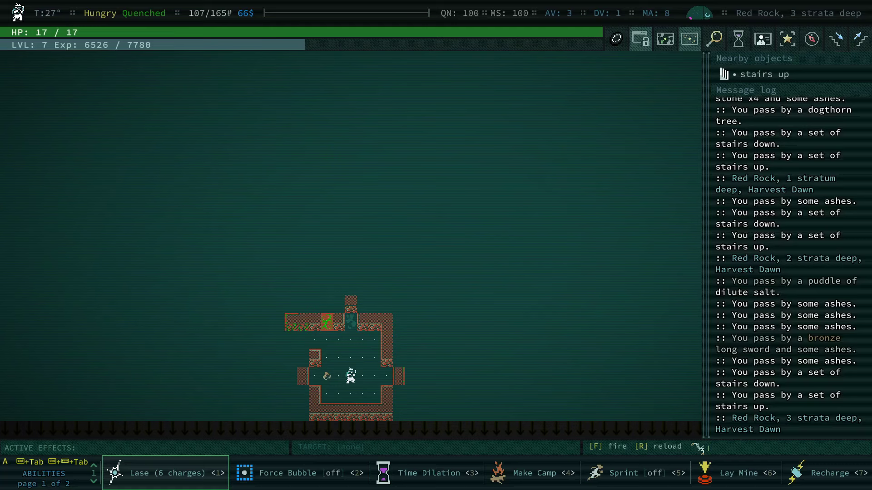
Step: Laser another jilted lover and pick up the copper nugget near the stairs
key(1)
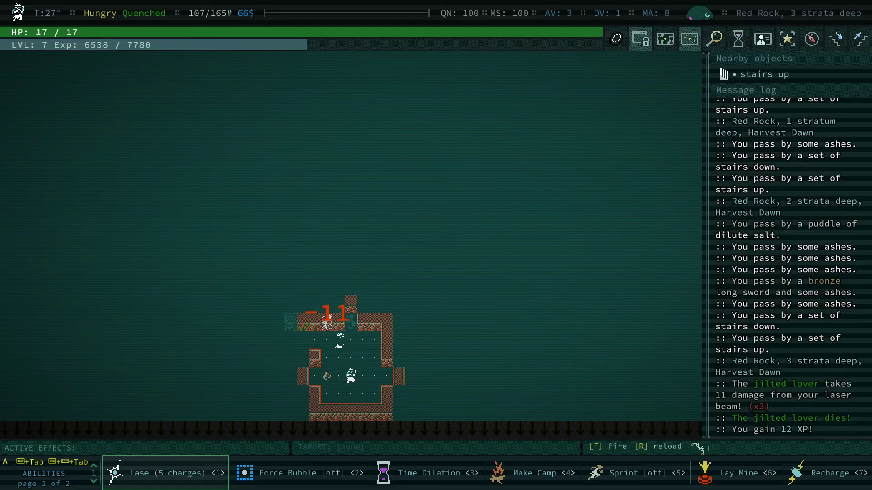
key(Up)
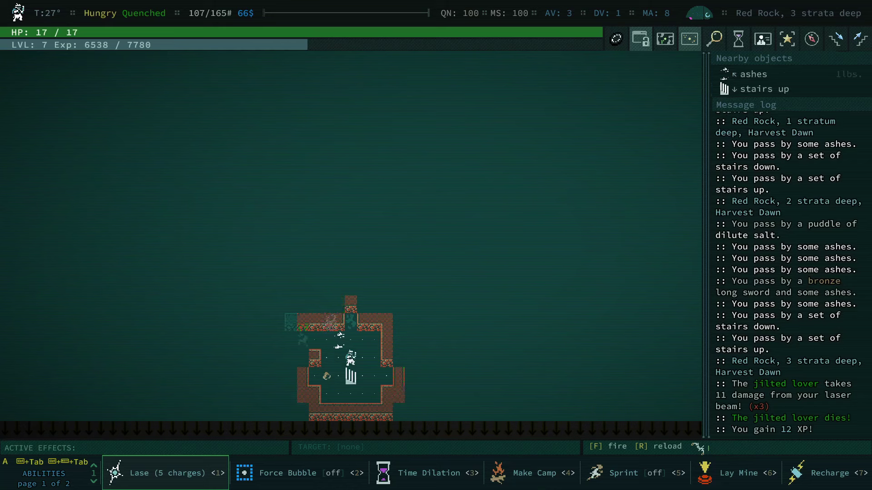
key(KP_1)
key(Left)
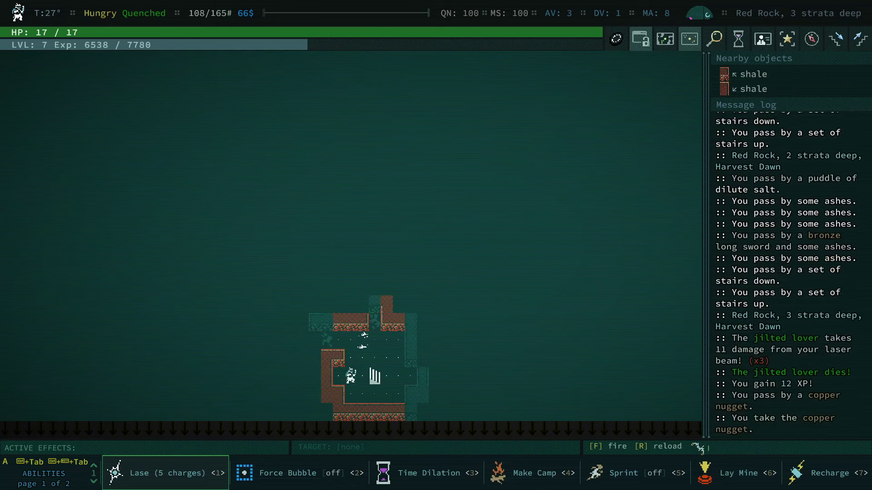
key(Right)
key(Up)
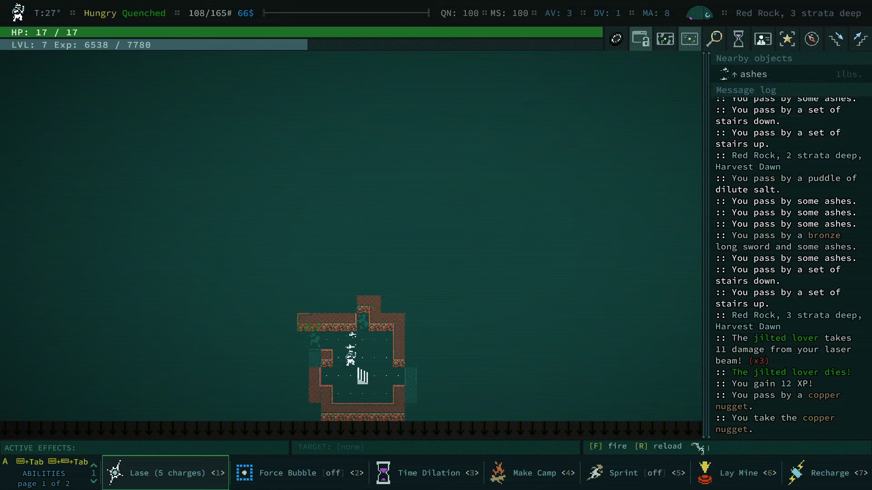
key(Left)
key(Right)
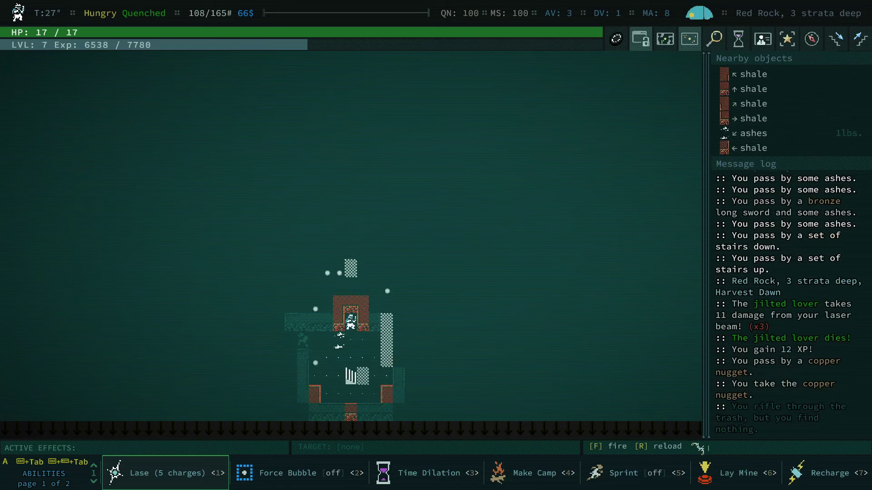
Step: Walk west along the Red Rock passage, then north to the cracked-lens chamber
key(Up)
key(Left)
key(Left)
key(Left)
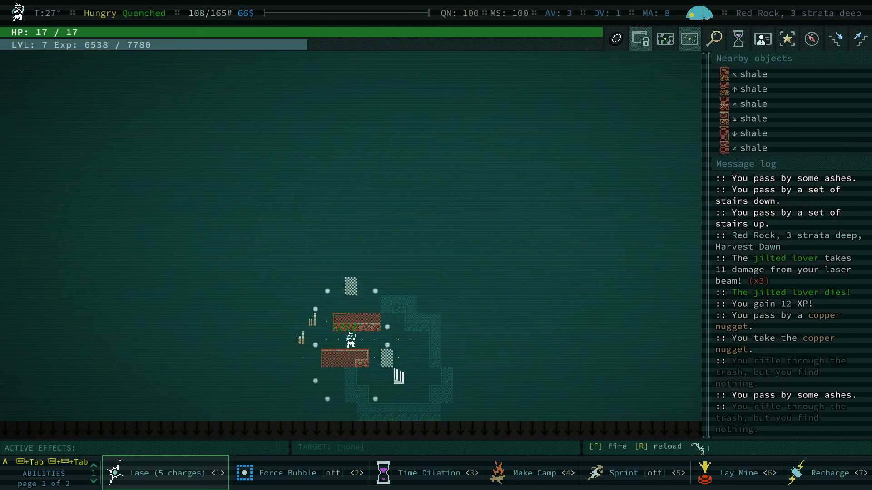
key(Left)
key(Left)
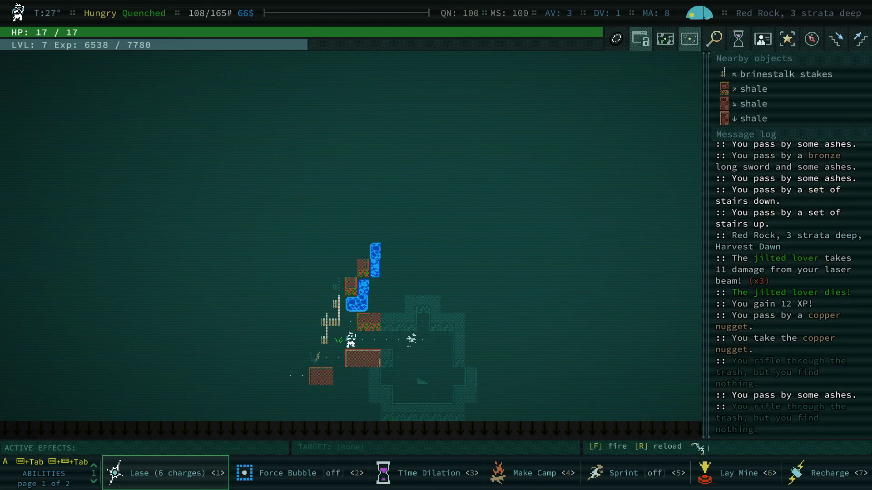
key(Left)
key(Left)
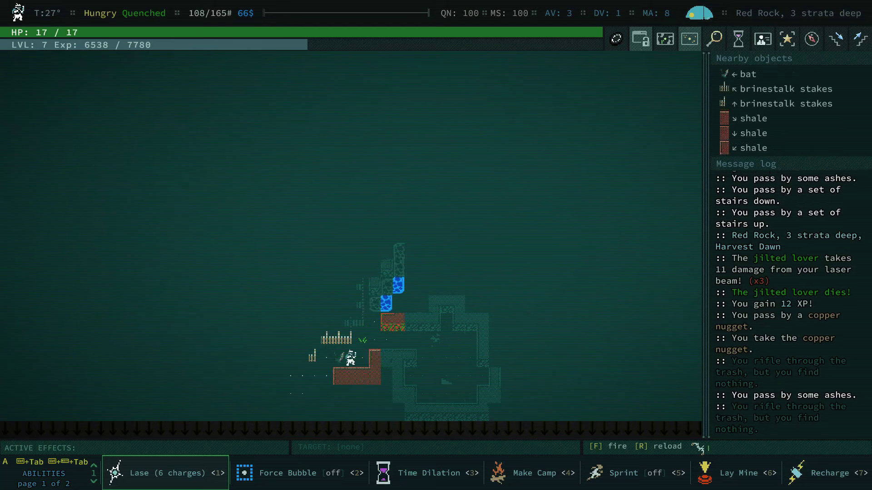
key(Left)
key(Left)
key(Left)
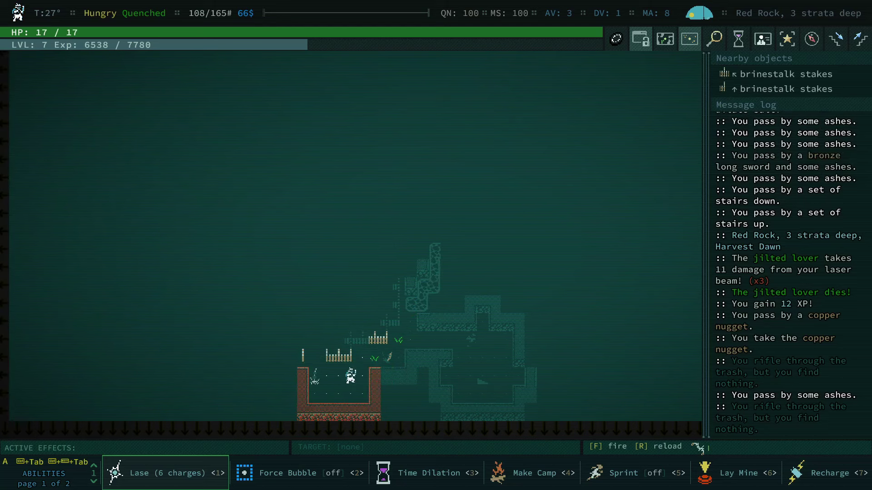
key(Left)
key(Left)
key(Up)
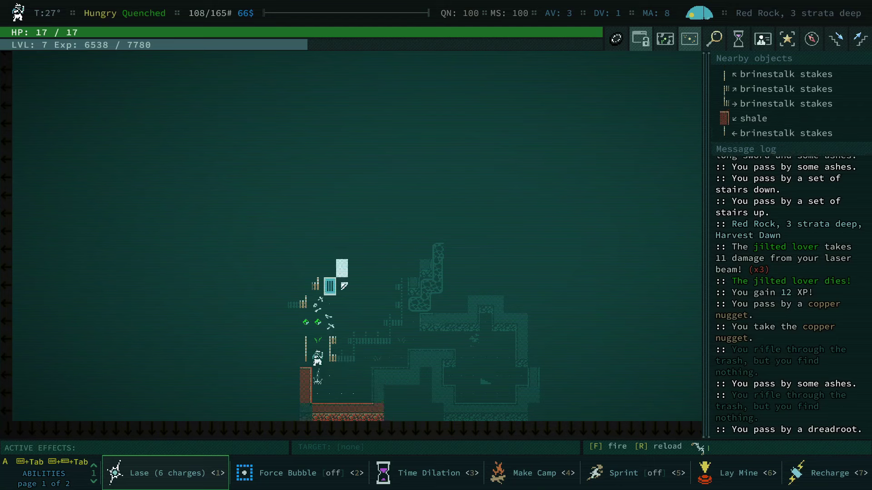
key(Up)
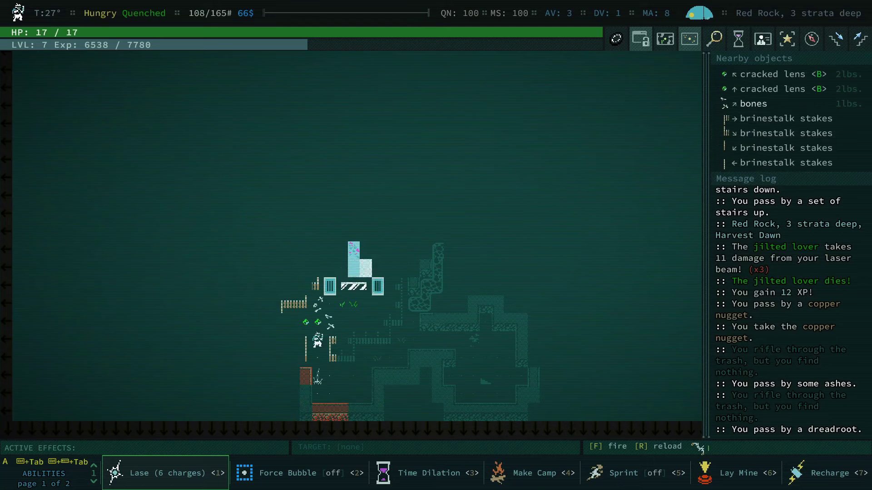
Step: Look at the hostile, Impossible frozen clone of Saad Amus, then step back south
key(l)
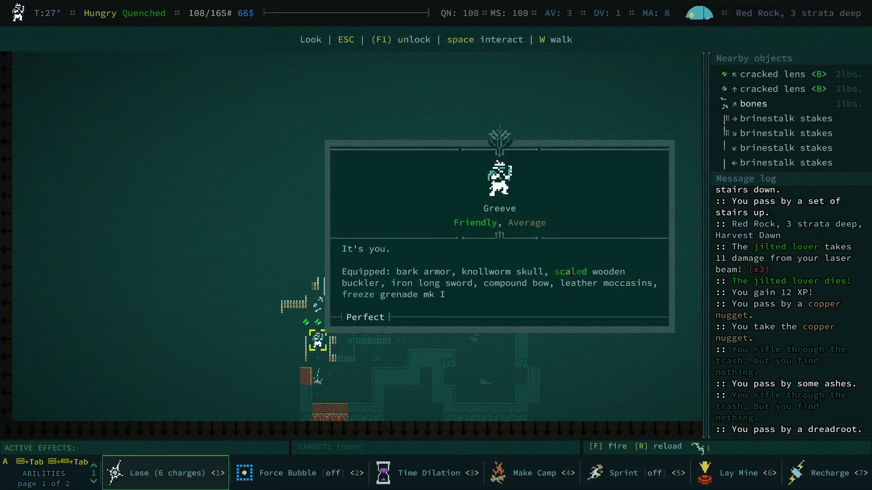
key(Up)
key(Up)
key(Up)
key(Right)
key(Right)
key(Right)
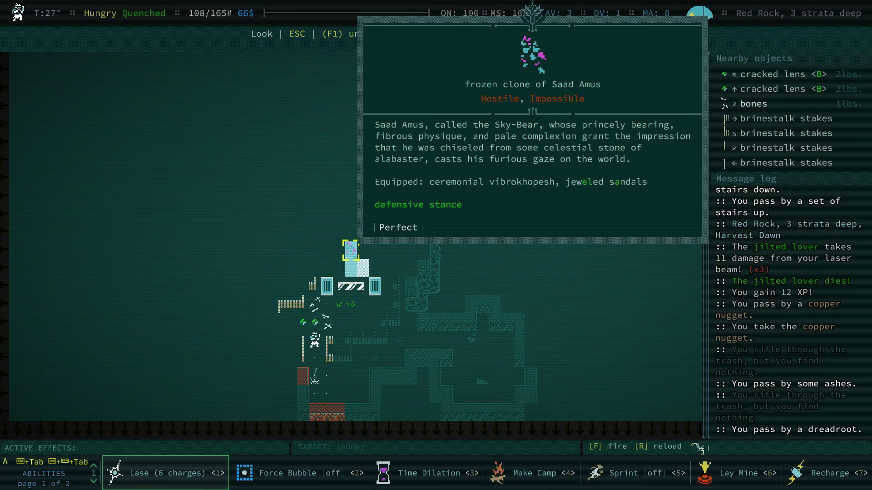
key(Escape)
key(Down)
Step: Walk back south and east through the cave to the stairs up
key(Down)
key(Right)
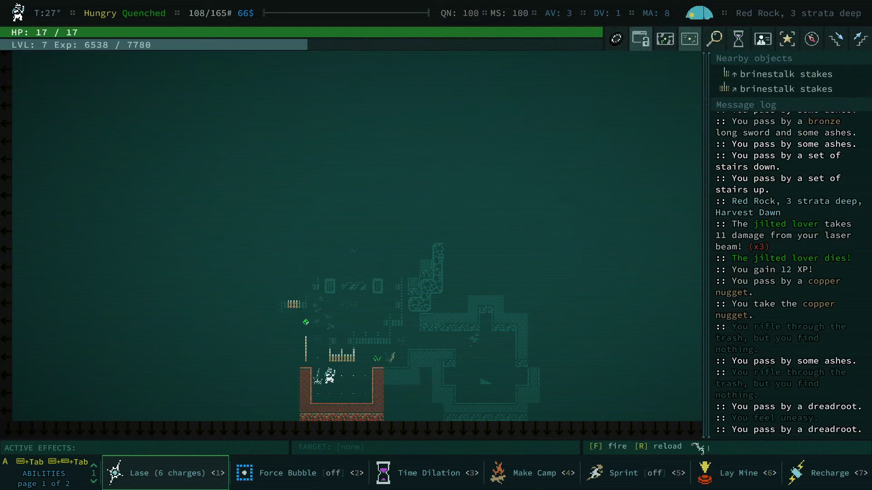
key(Down)
key(Right)
key(Right)
key(Right)
key(Up)
key(Right)
key(Up)
key(Right)
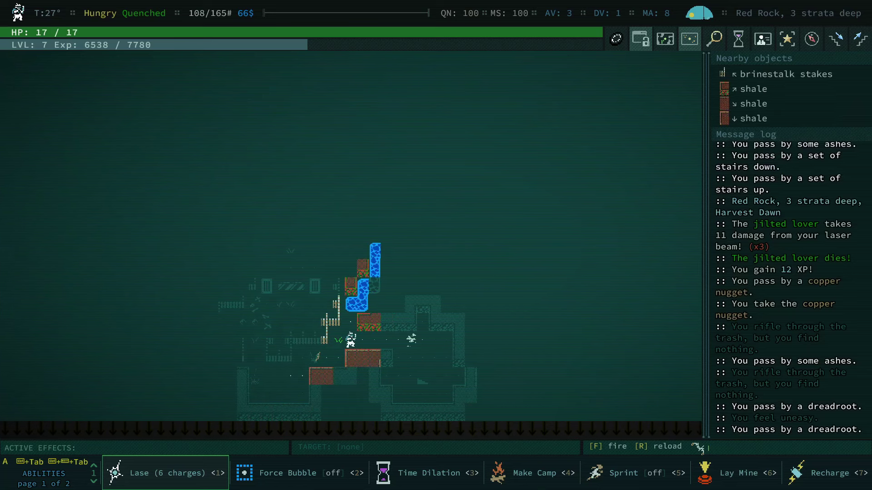
key(Right)
key(Right)
key(Right)
key(Right)
key(Down)
key(Right)
key(Down)
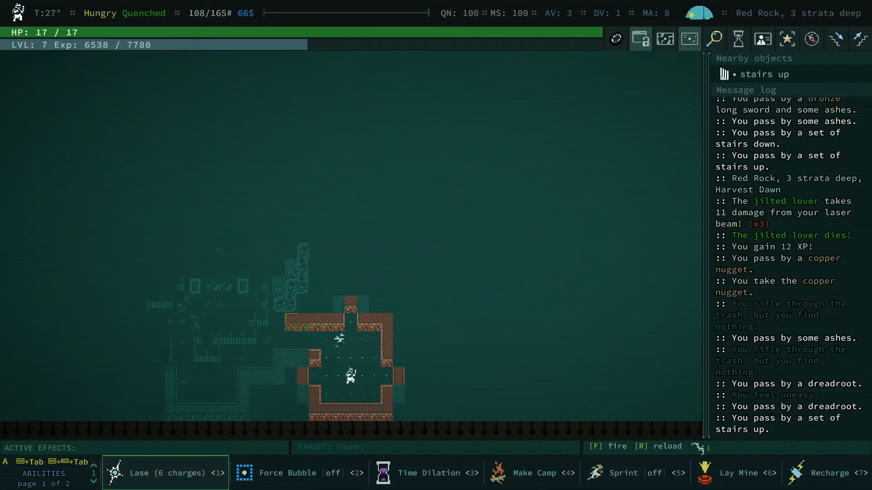
Step: Climb from 3 strata deep to the surface and onto the world map
key(less)
key(less)
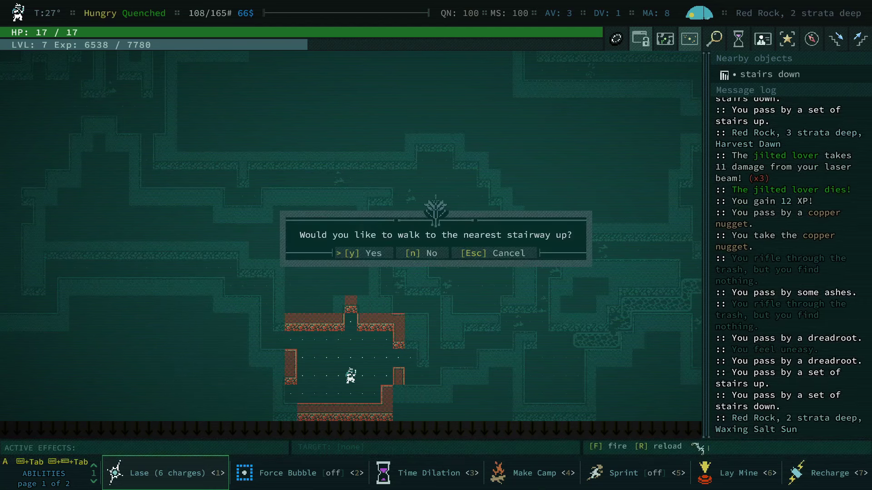
key(y)
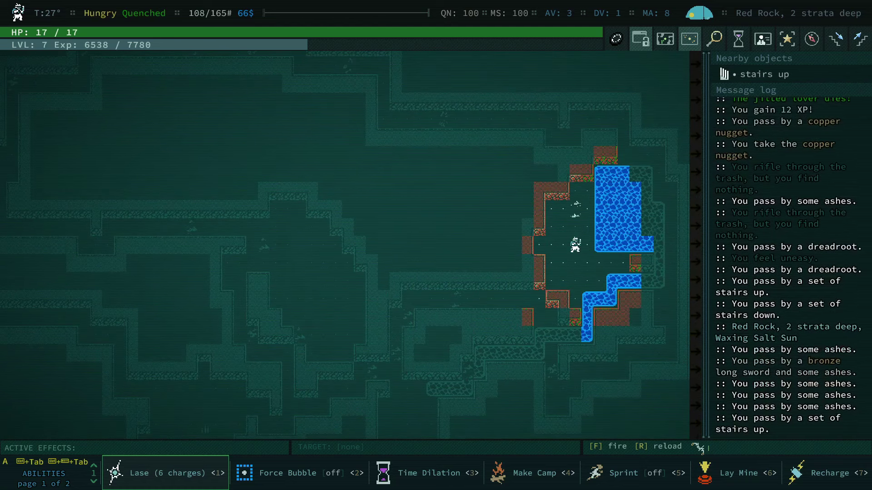
key(less)
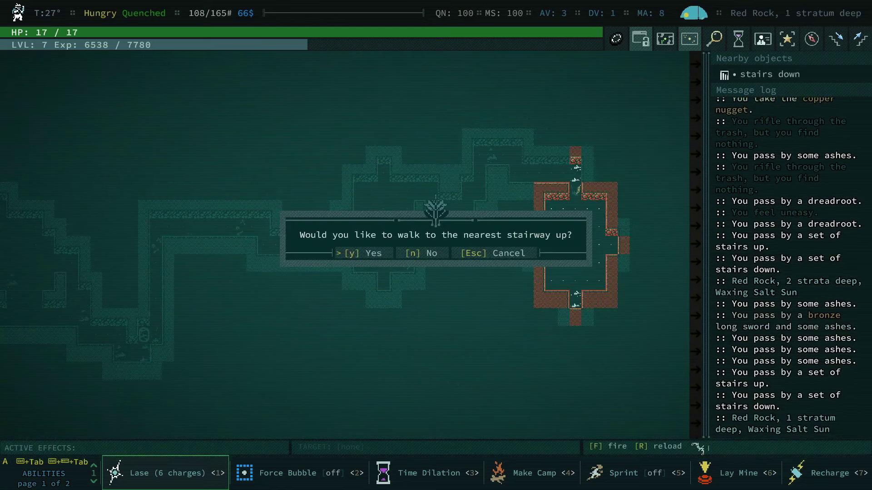
key(y)
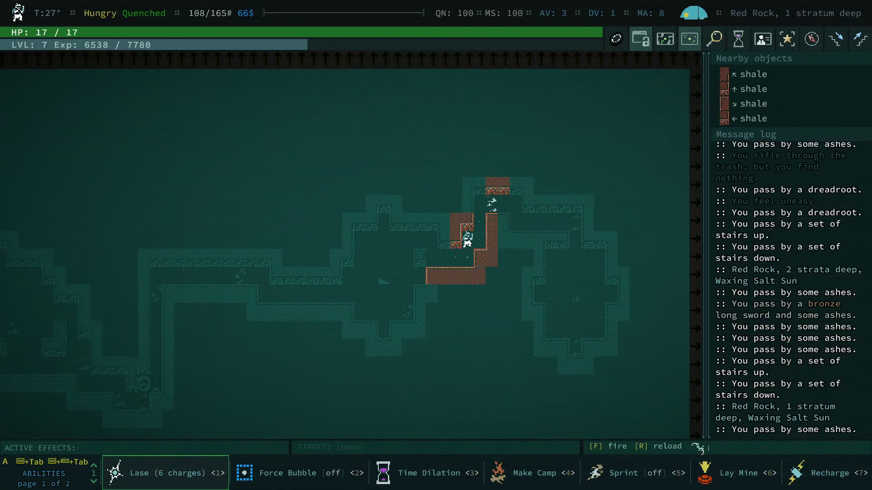
key(less)
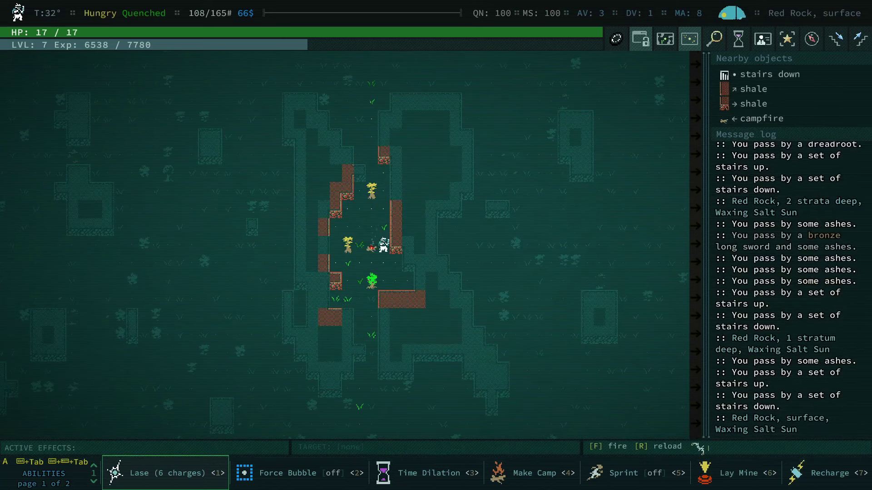
key(less)
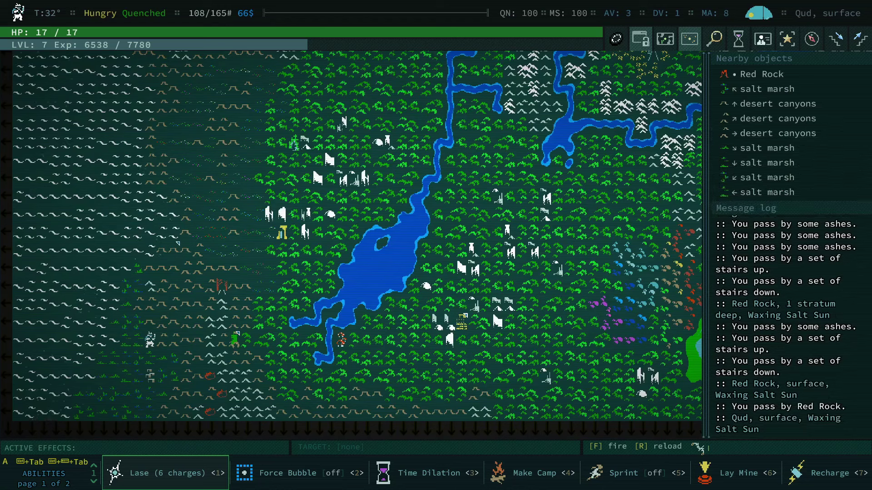
Step: Travel south to Joppa and walk north through its outskirts to the campfire chests
key(Down)
key(Down)
key(greater)
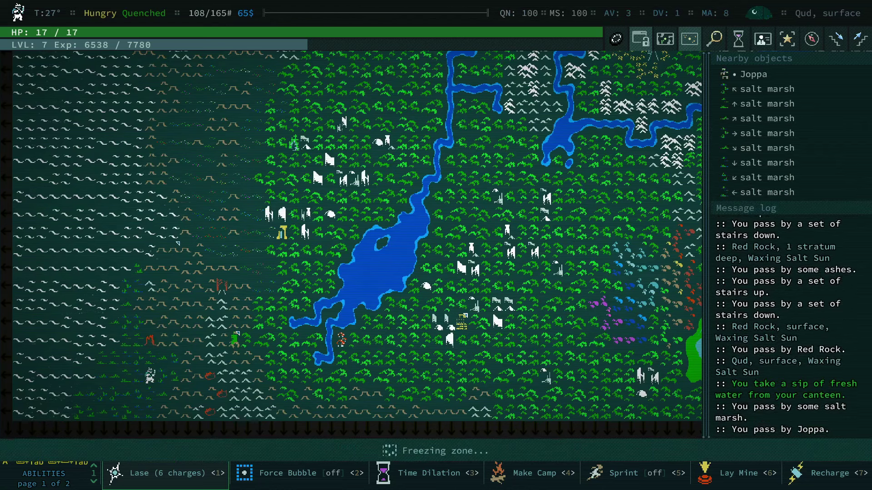
key(shift+Up)
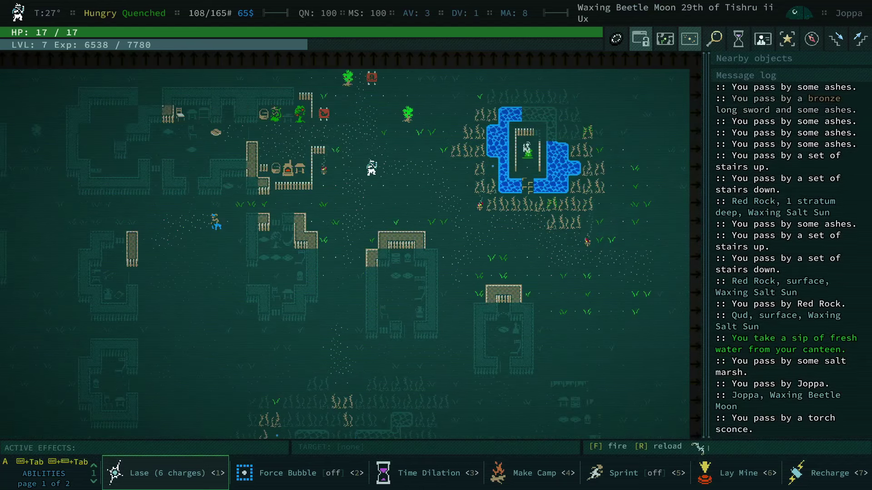
key(Up)
key(Up)
key(Up)
key(Up)
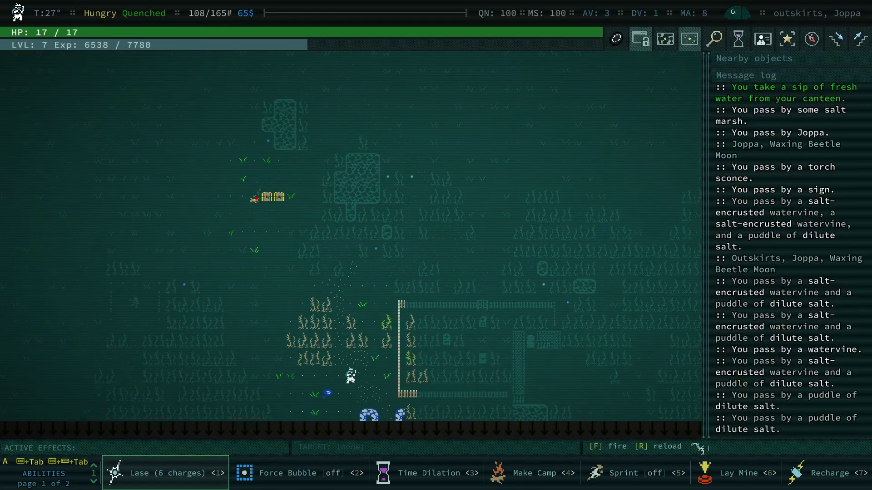
key(Up)
key(Up)
key(Up)
key(Up)
key(Up)
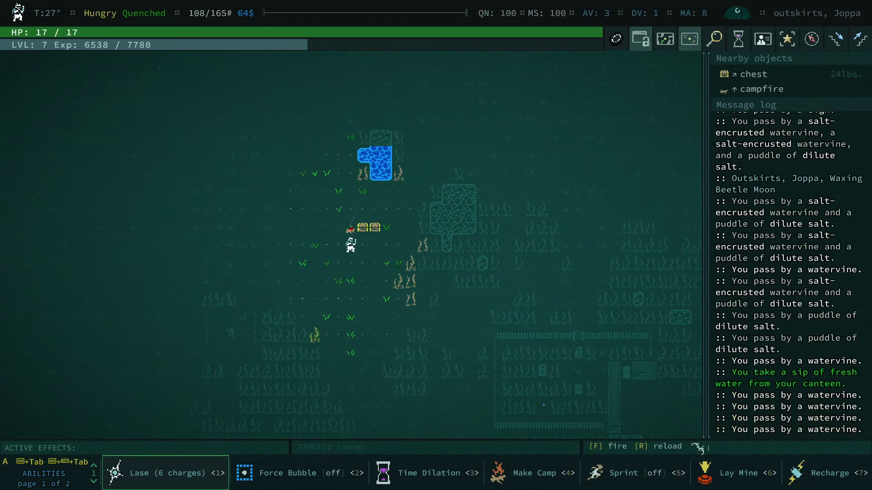
key(Up)
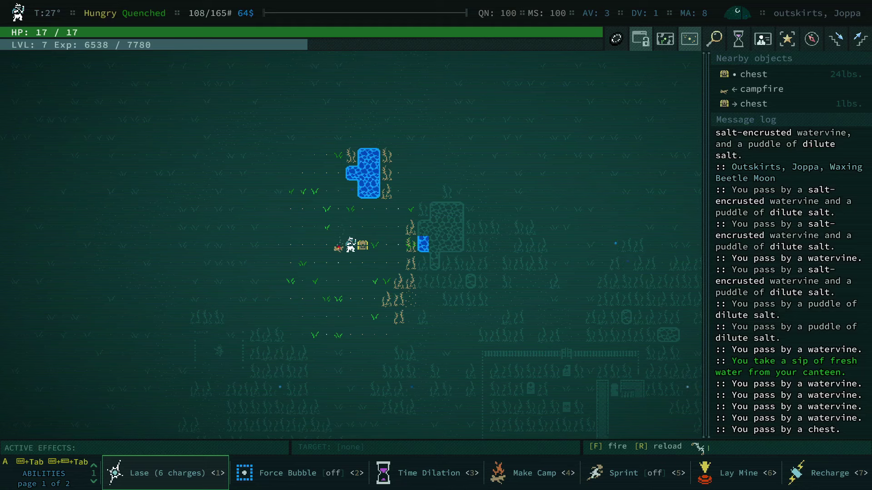
Step: Take the copper and silver nuggets from the chest beside the campfire
key(space)
key(Right)
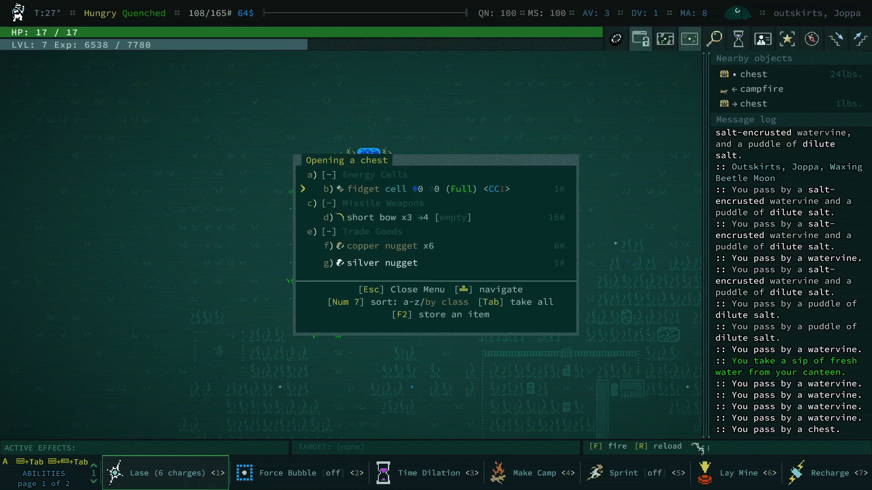
key(Down)
key(Down)
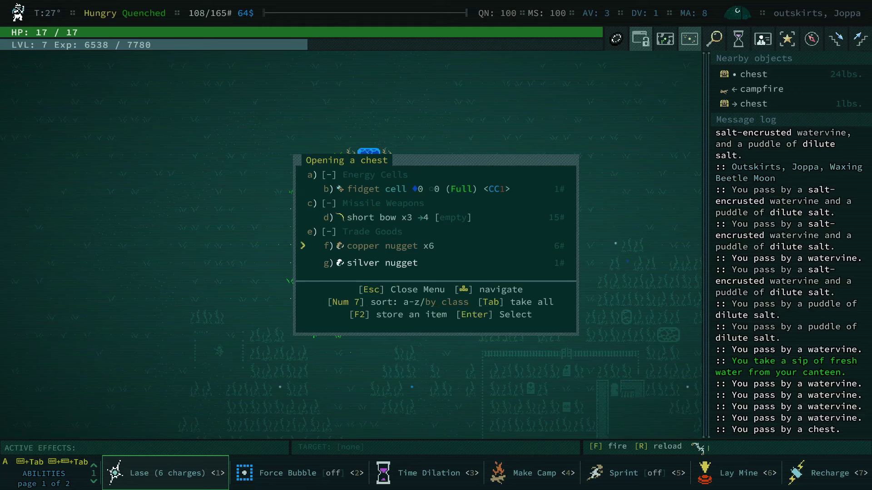
key(Return)
key(g)
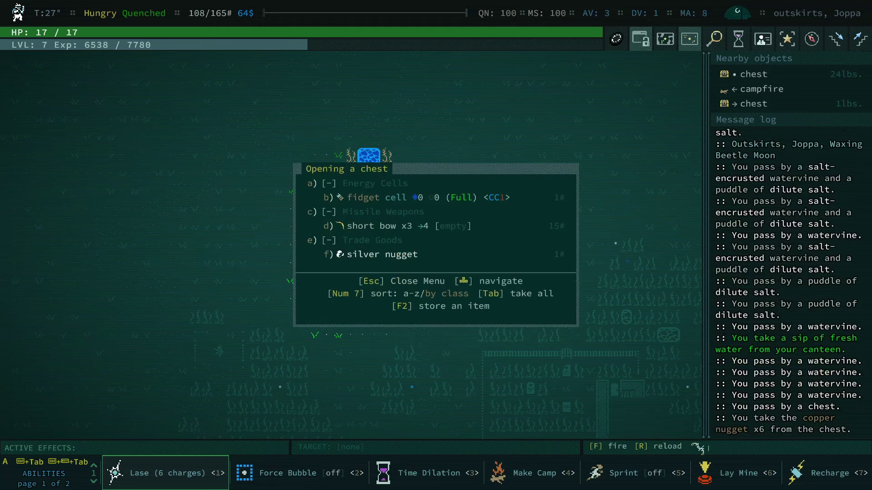
key(Down)
key(Return)
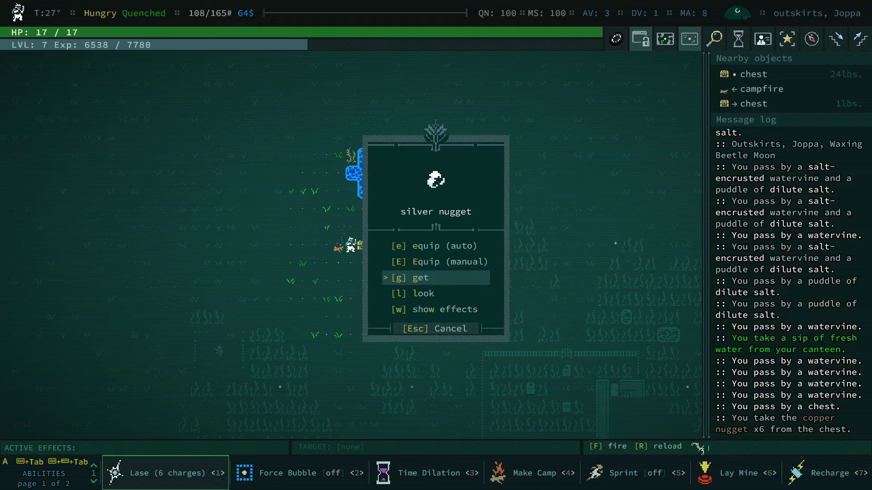
key(g)
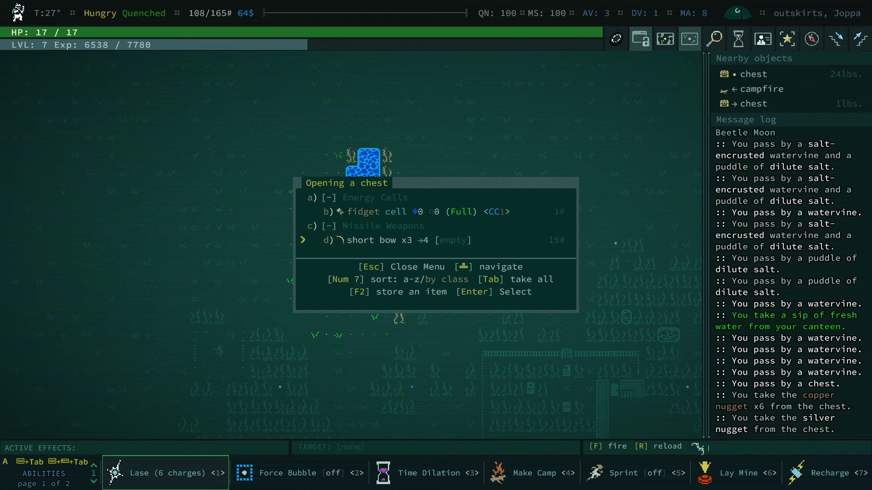
key(Up)
key(Down)
key(Escape)
Step: Cook and eat a meal at the campfire, leaving the character sated
key(Right)
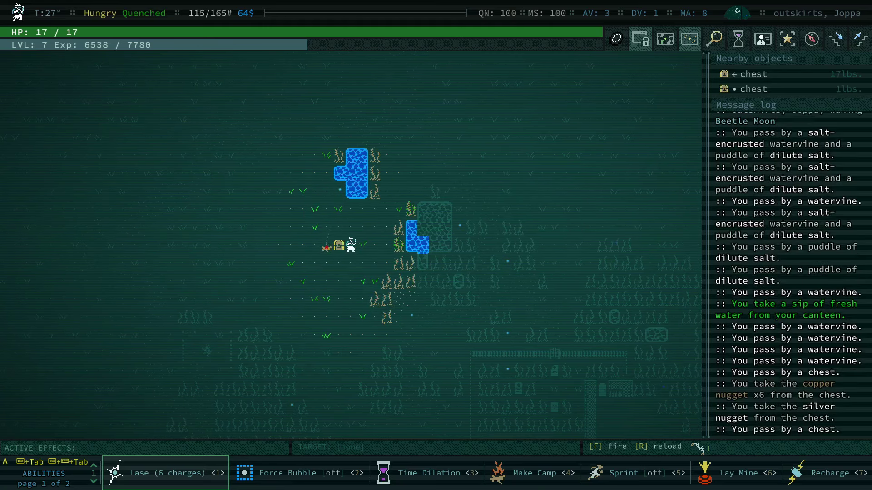
key(space)
key(Escape)
key(Up)
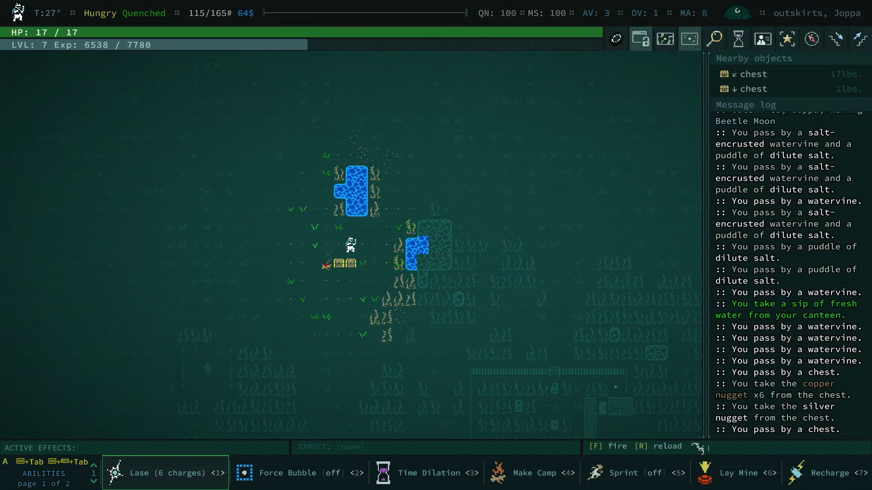
key(4)
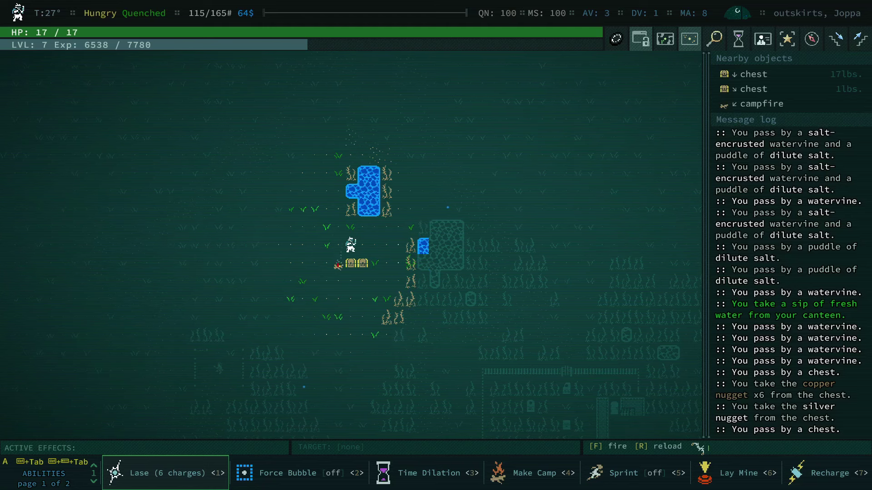
key(Left)
key(space)
key(Down)
key(space)
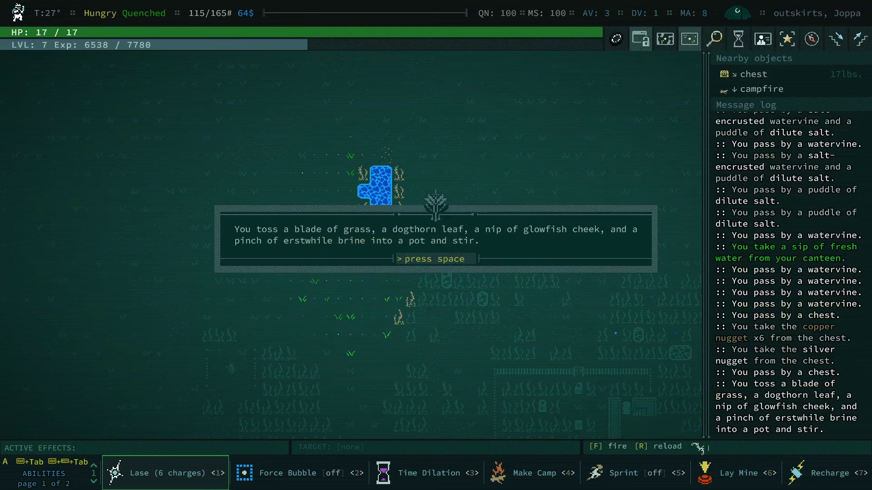
key(space)
key(space)
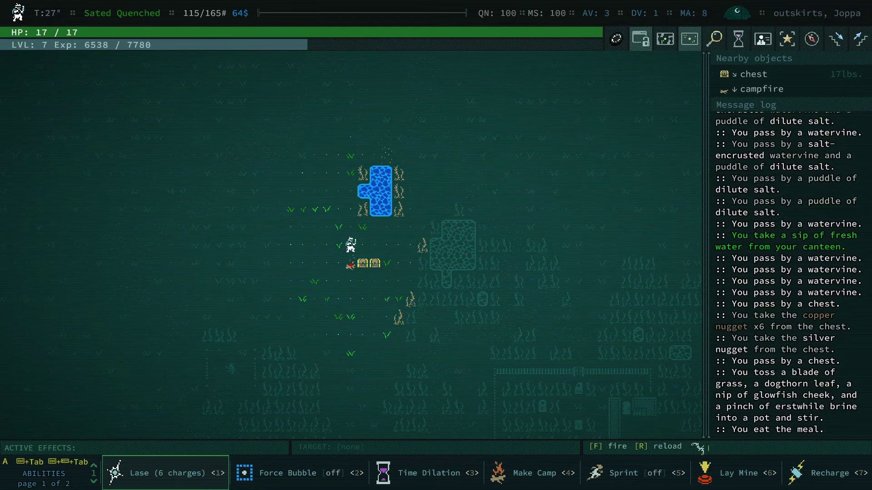
Step: Browse the Attributes and Skills pages and decline buying Wayfaring
key(p)
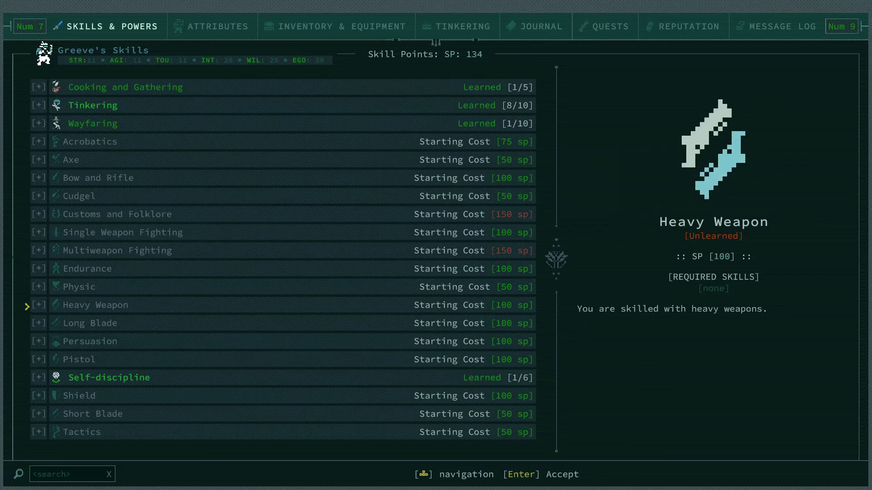
key(KP_9)
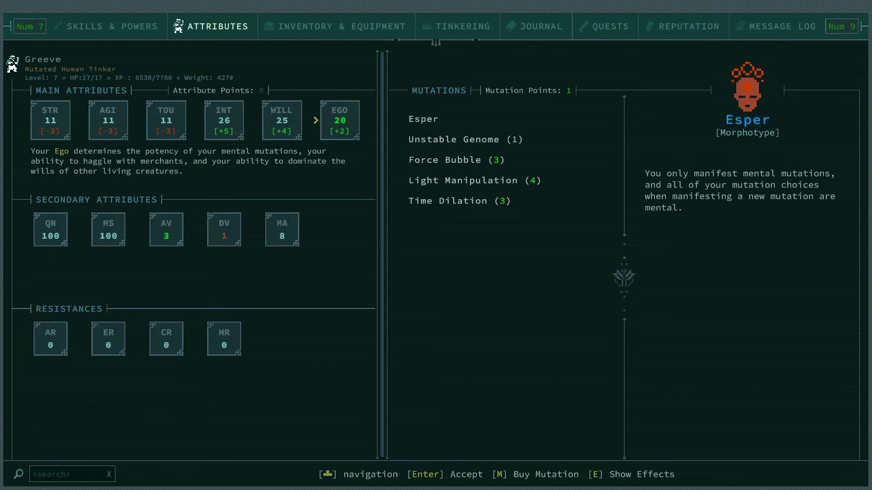
key(KP_7)
key(Down)
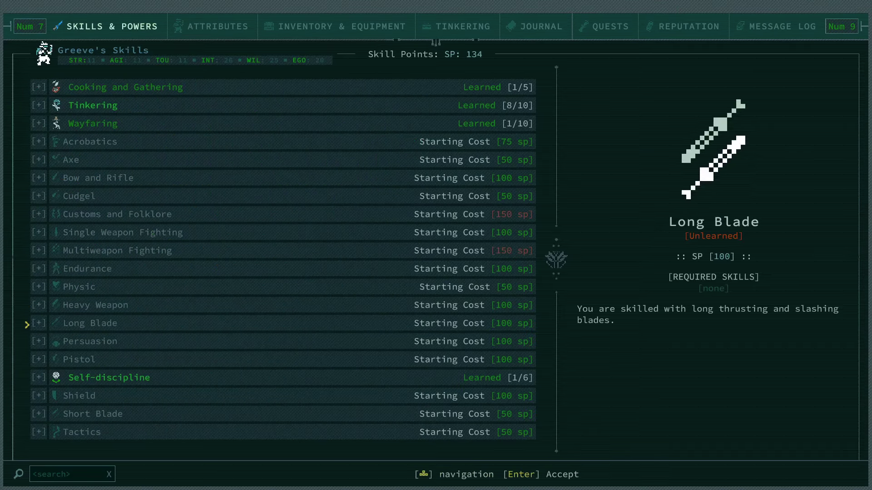
key(Up)
key(Page_Up)
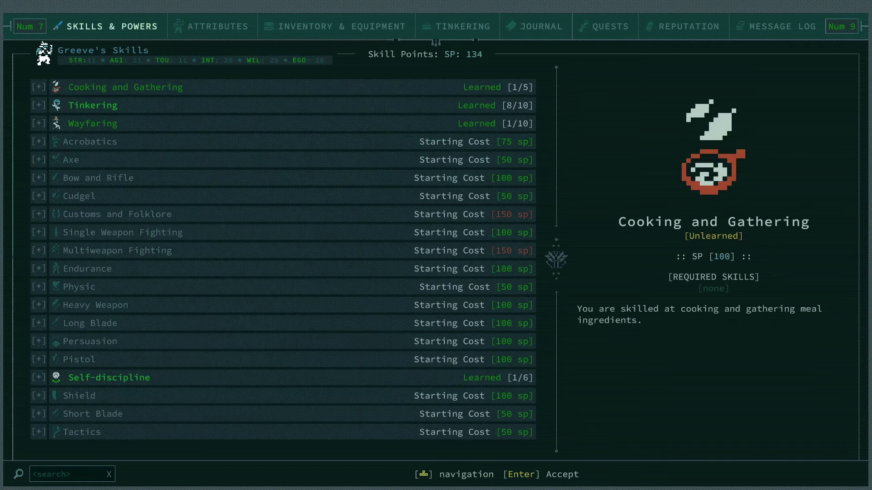
key(Down)
key(Down)
key(Return)
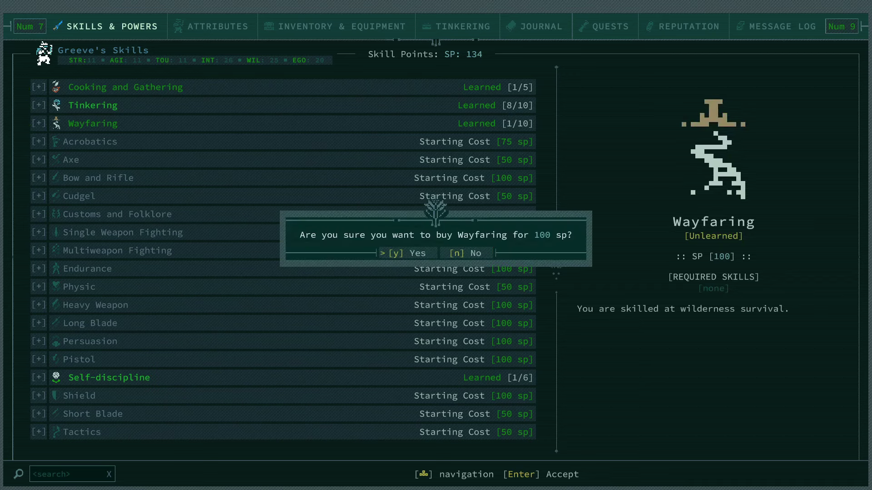
key(Escape)
Step: Expand Wayfaring, read its Wilderness Lore powers, and close the skills screen
key(Right)
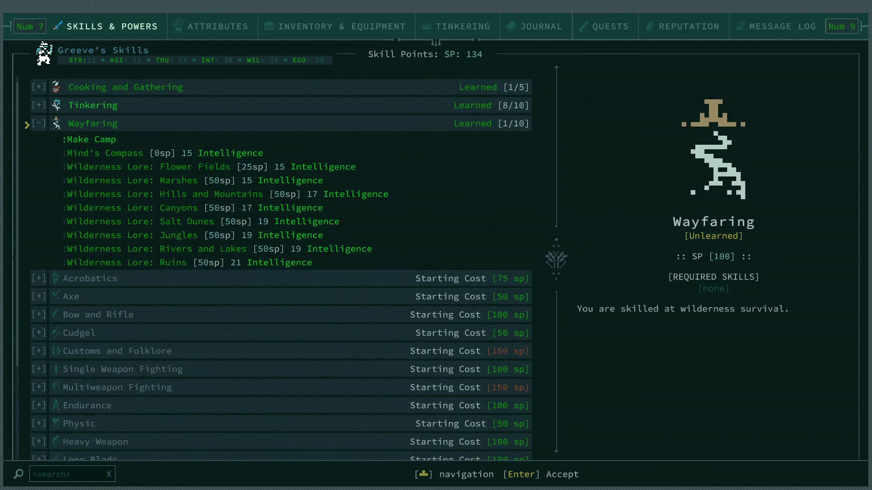
key(Down)
key(Down)
key(Down)
key(Down)
key(Down)
key(Down)
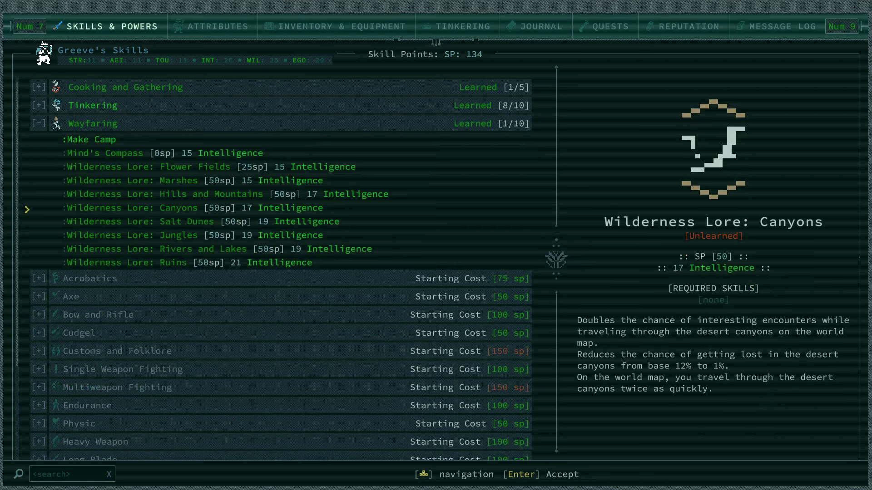
key(Down)
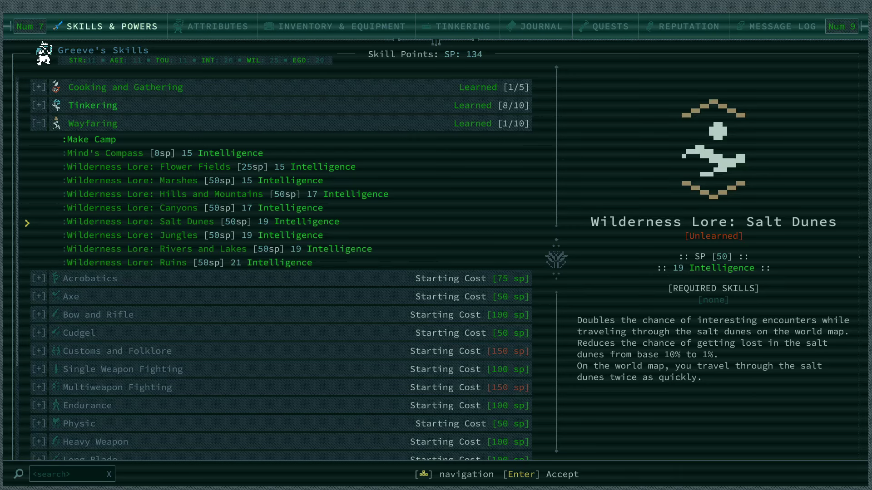
key(Escape)
Step: Examine a salt dunes tile on the world map, then reopen the skills list
key(less)
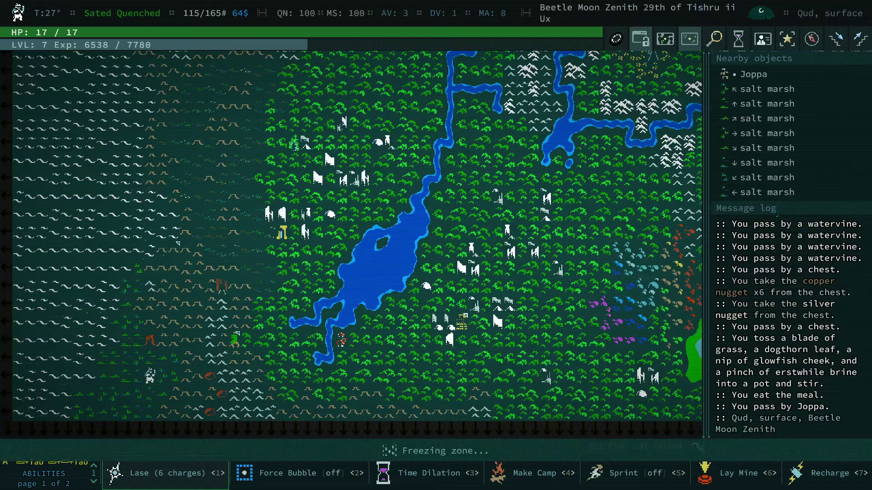
key(l)
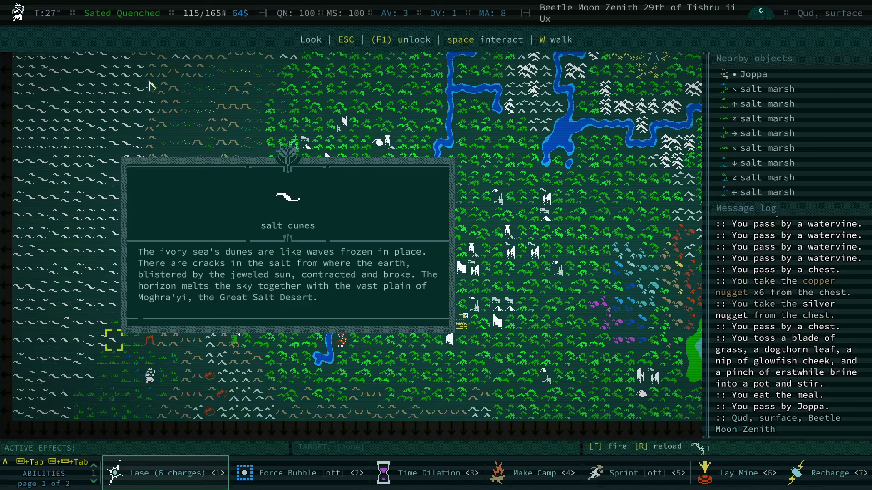
key(Escape)
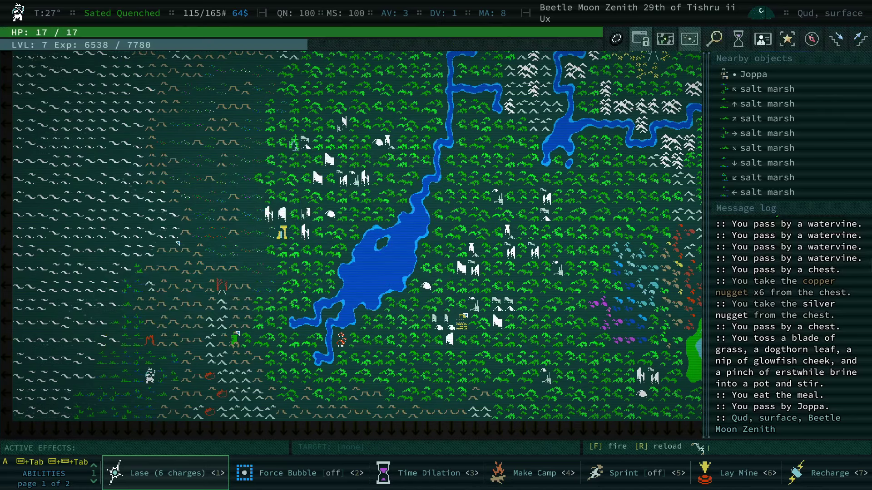
key(x)
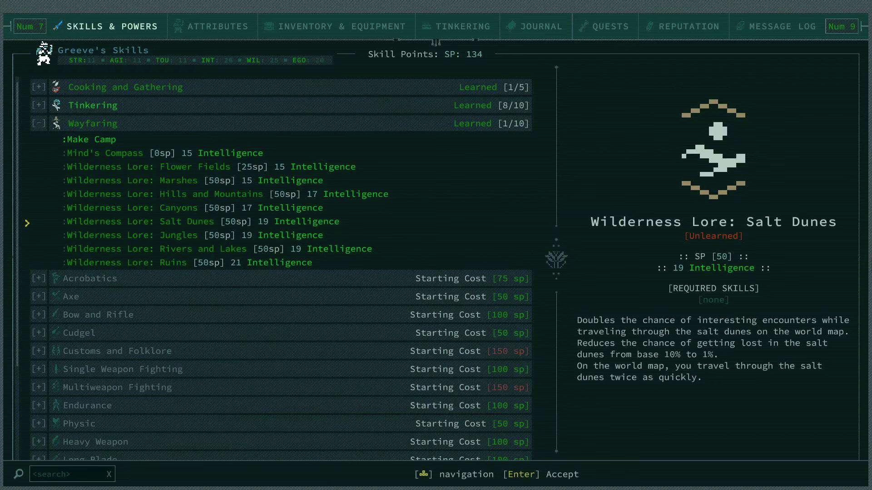
Step: Buy the prerequisite Wayfaring skill for 100 points, then close Skills & Powers
key(Return)
key(y)
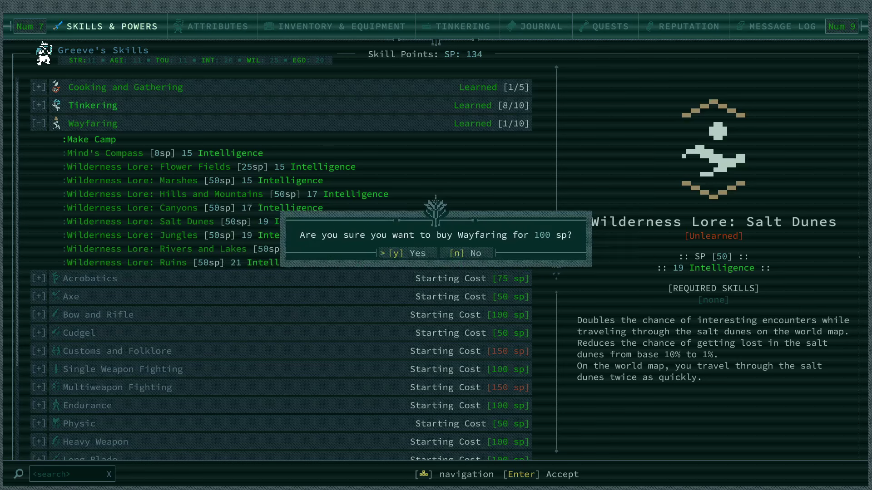
key(y)
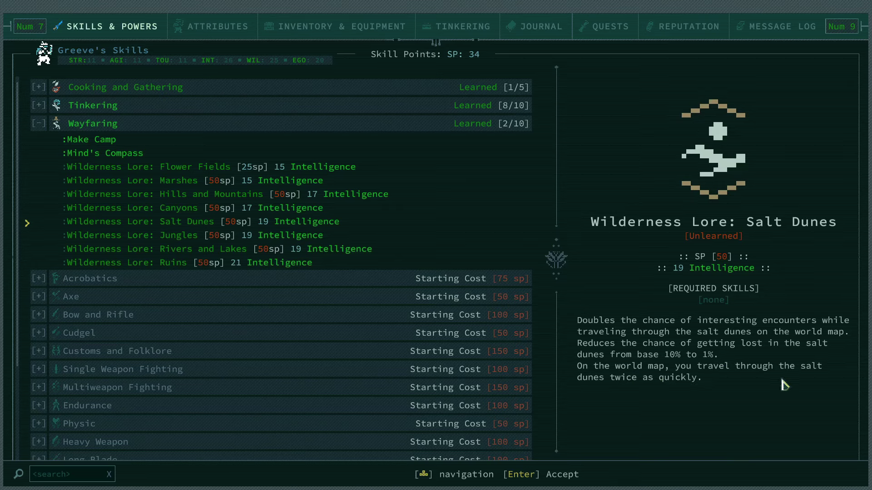
key(Escape)
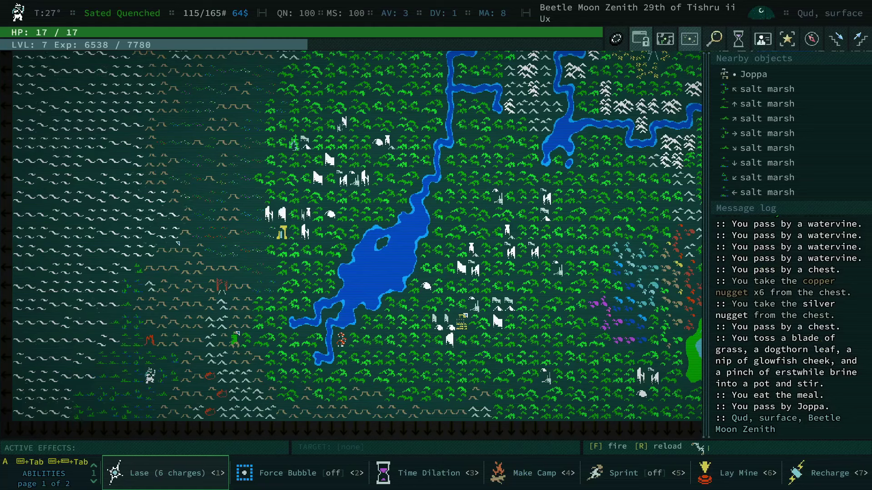
Step: Travel into the salt desert and dismiss the lost and regained-bearings notices
key(KP_7)
key(KP_7)
key(Left)
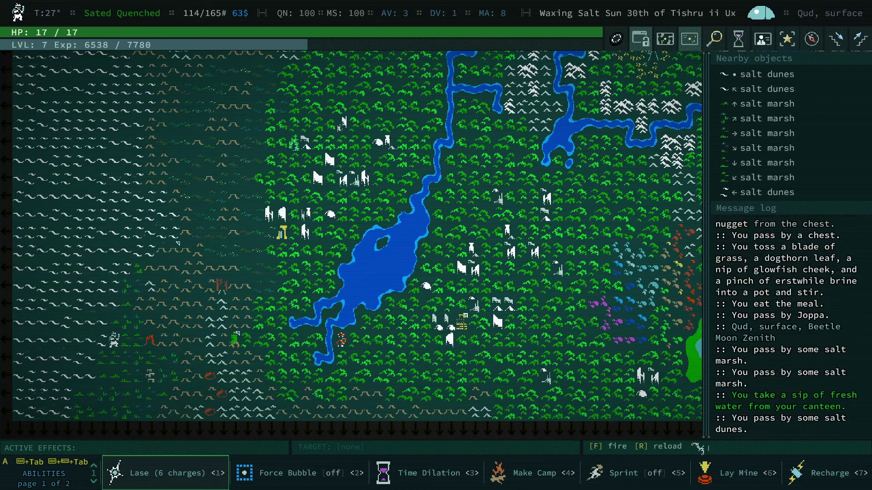
key(Left)
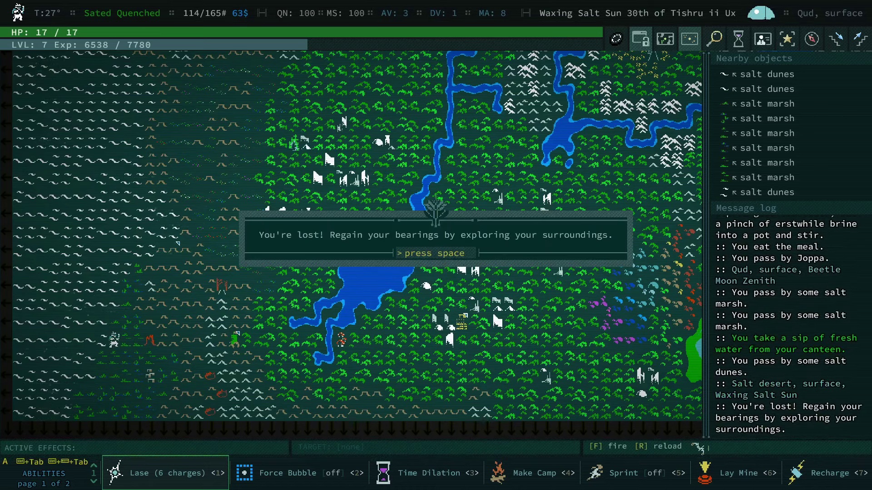
key(space)
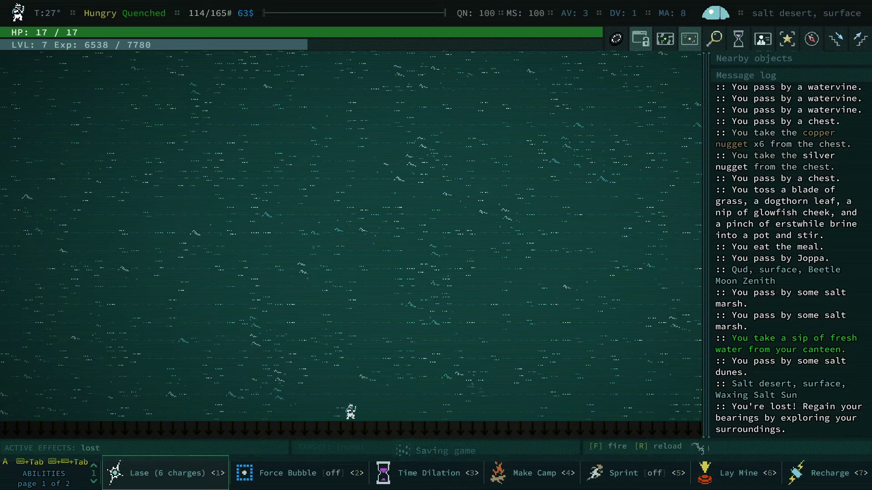
key(space)
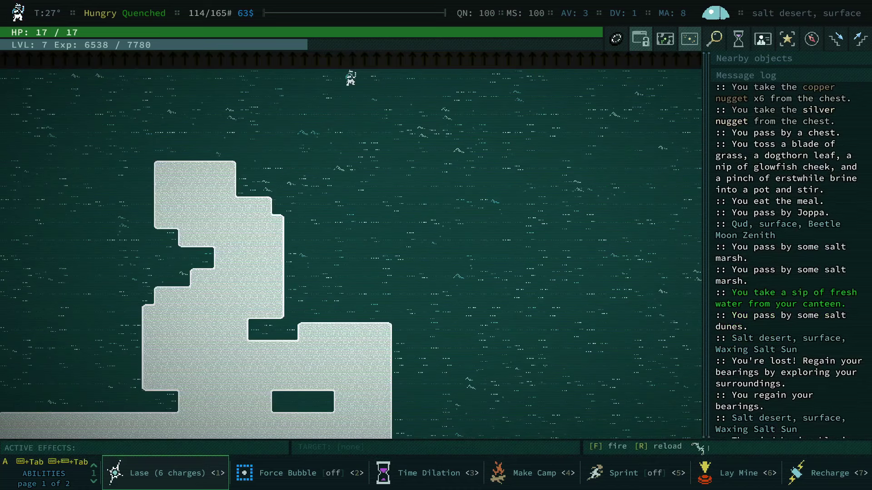
Step: Walk south and southeast across the salt desert into the next zones
key(Down)
key(Down)
key(Down)
key(Down)
scroll(421, 313, down, 1)
scroll(422, 313, down, 1)
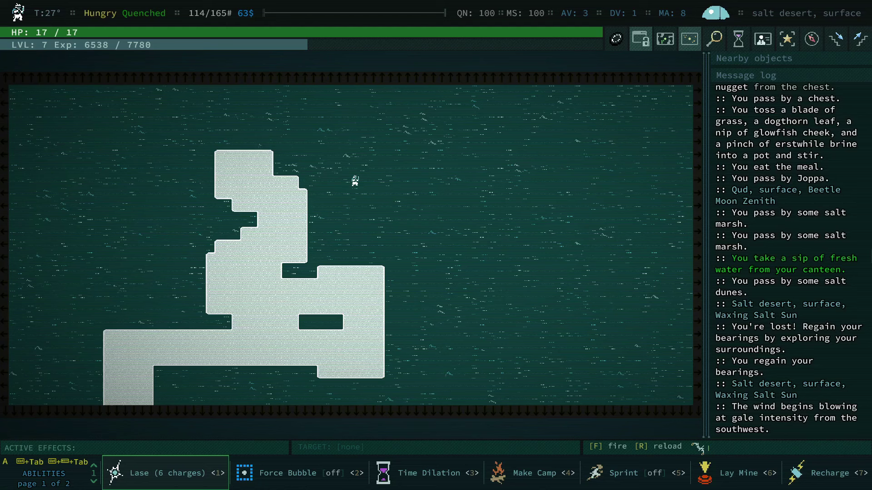
key(Left)
key(Left)
key(Left)
key(Up)
key(KP_3)
key(KP_3)
key(KP_3)
key(KP_3)
key(KP_3)
key(KP_3)
key(KP_2)
key(KP_2)
key(KP_2)
key(KP_2)
key(KP_2)
key(KP_2)
key(KP_2)
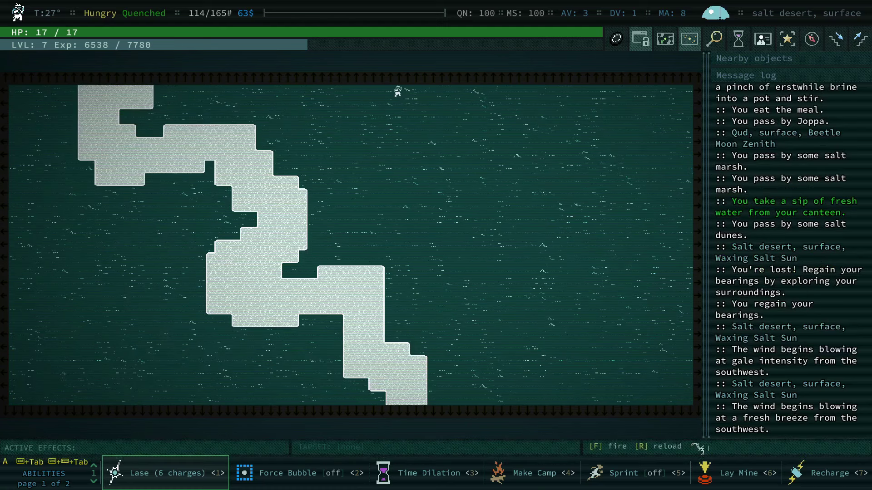
key(KP_3)
key(KP_3)
key(KP_3)
key(KP_3)
key(KP_3)
key(KP_3)
key(KP_3)
key(KP_2)
key(KP_2)
key(KP_2)
key(KP_2)
key(KP_2)
key(KP_2)
key(KP_2)
key(KP_2)
key(KP_2)
key(KP_2)
key(KP_2)
key(KP_2)
key(KP_2)
key(KP_2)
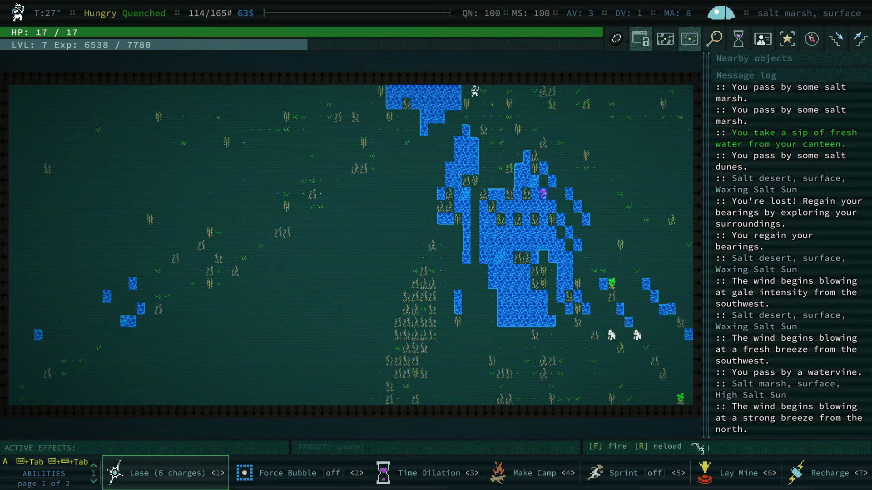
Step: Walk on through the salt marsh and dismiss the ruins discovery and journal notes
key(Down)
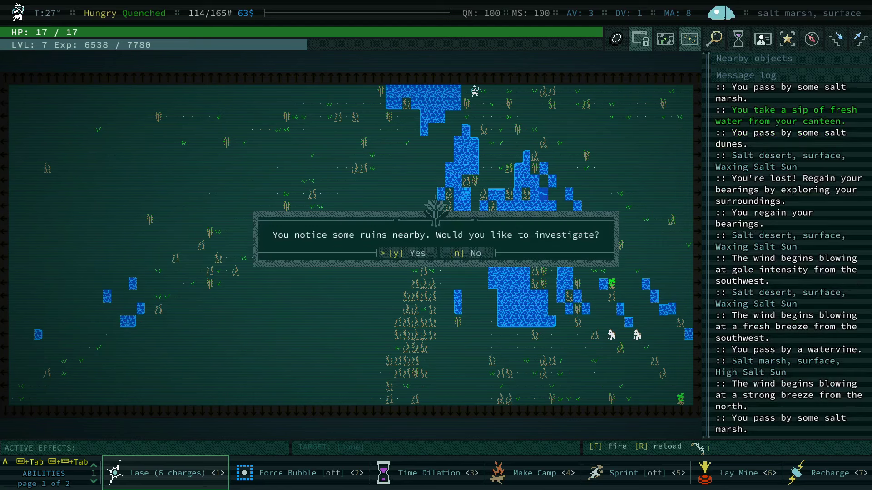
key(n)
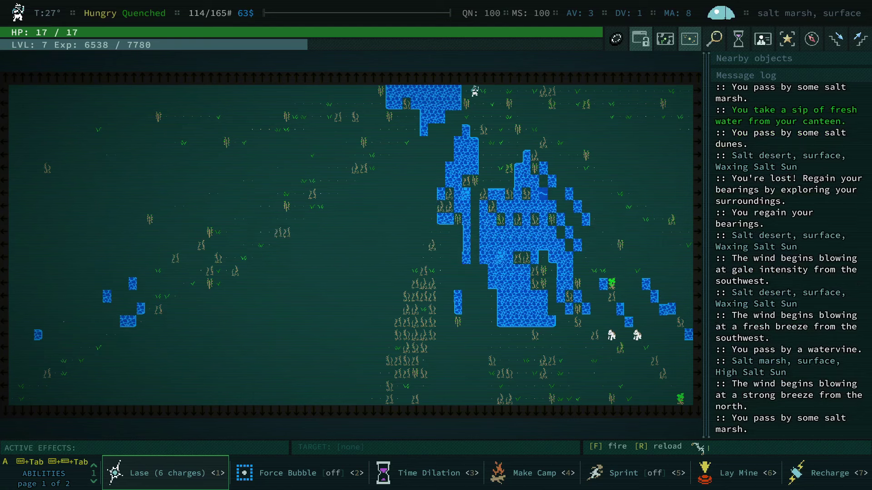
key(less)
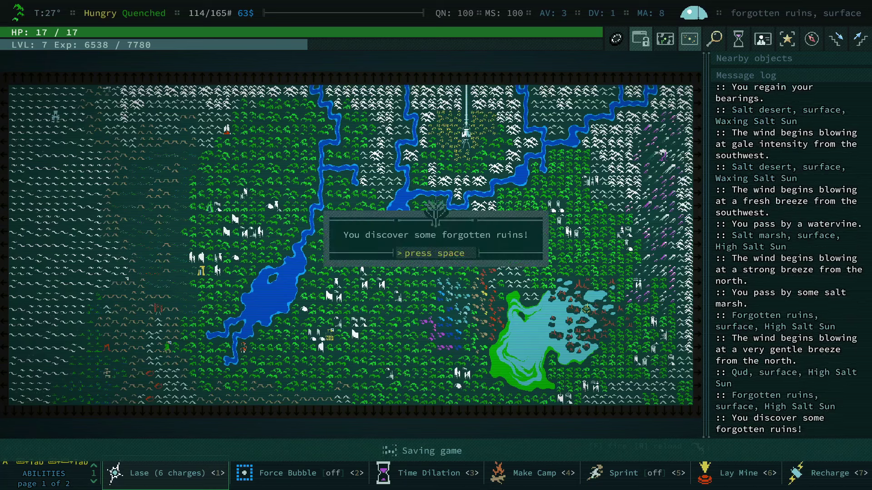
key(space)
key(space)
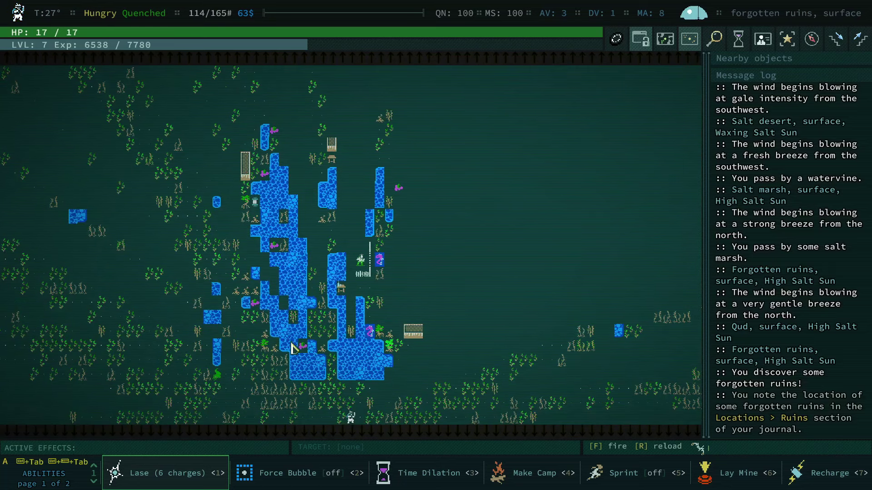
scroll(247, 382, up, 1)
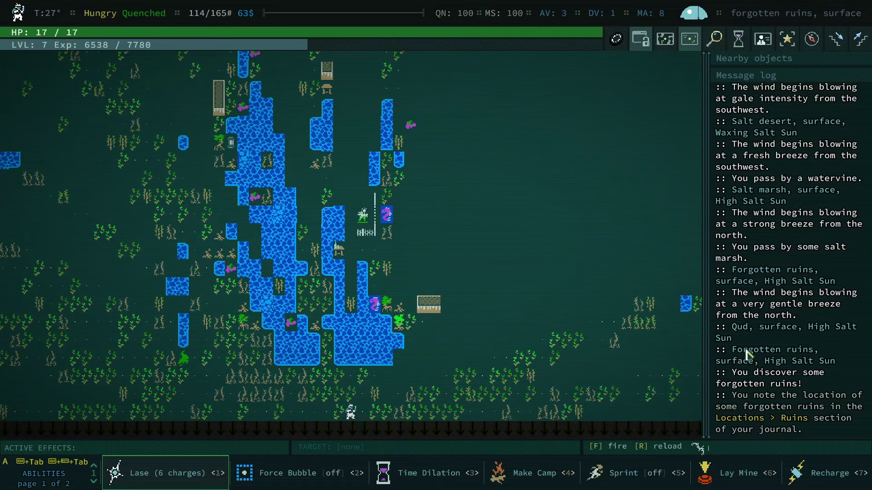
key(i)
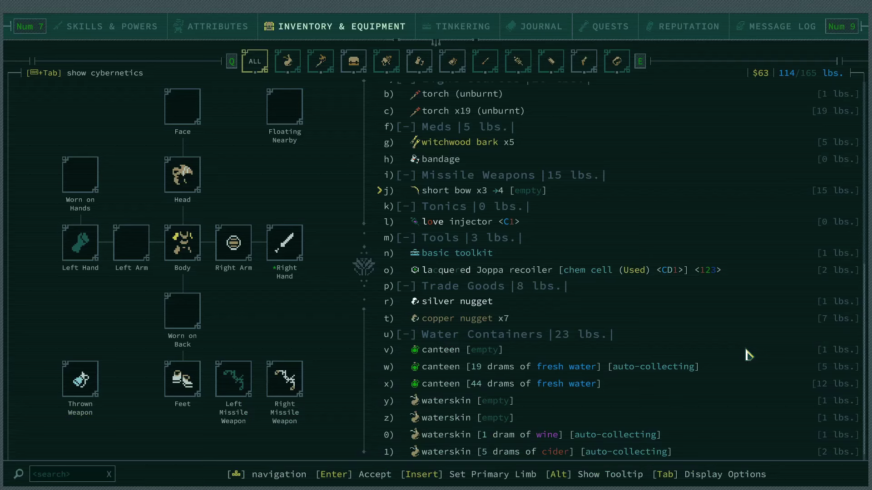
click(243, 255)
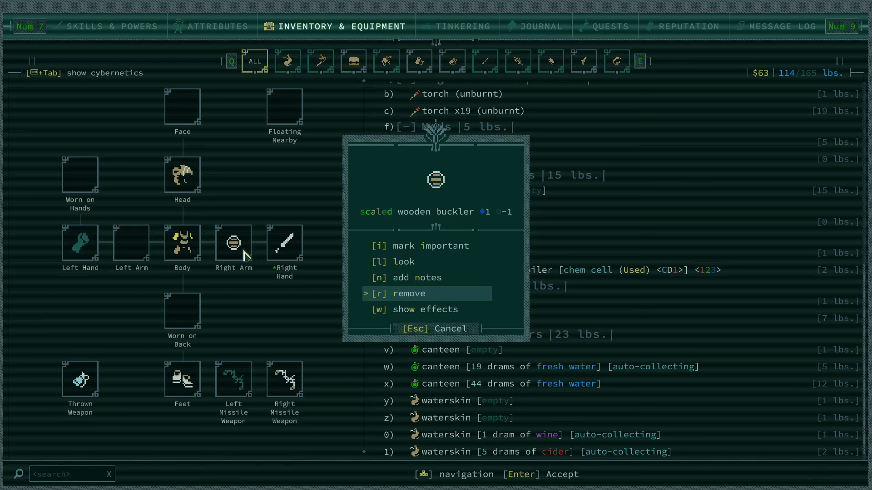
click(408, 264)
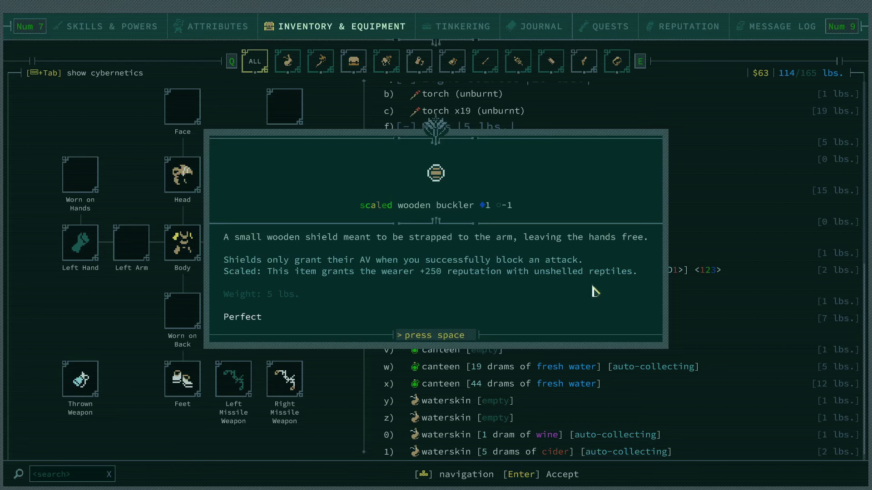
key(space)
key(Escape)
key(Escape)
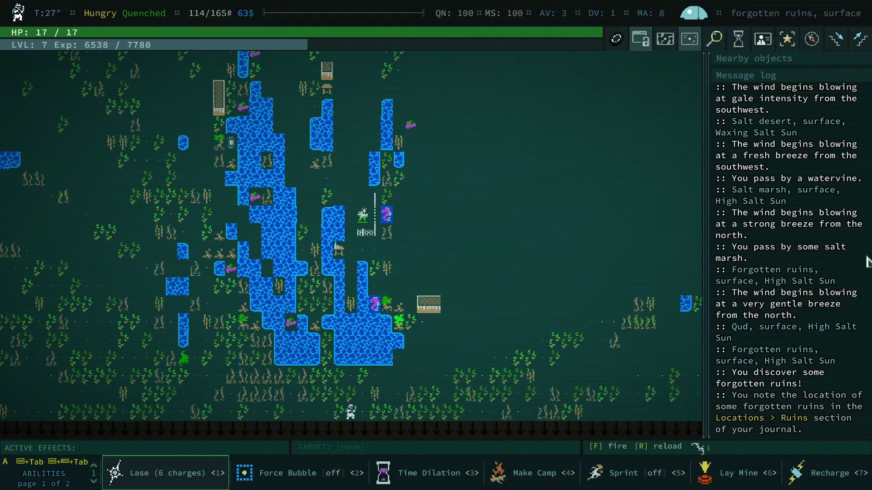
Step: Walk through the ruins up to the salt-encrusted shrine
click(810, 39)
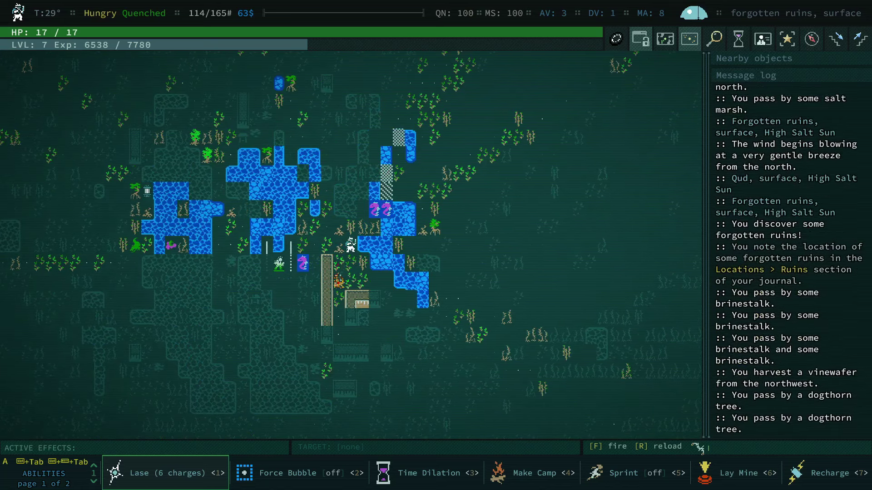
key(Left)
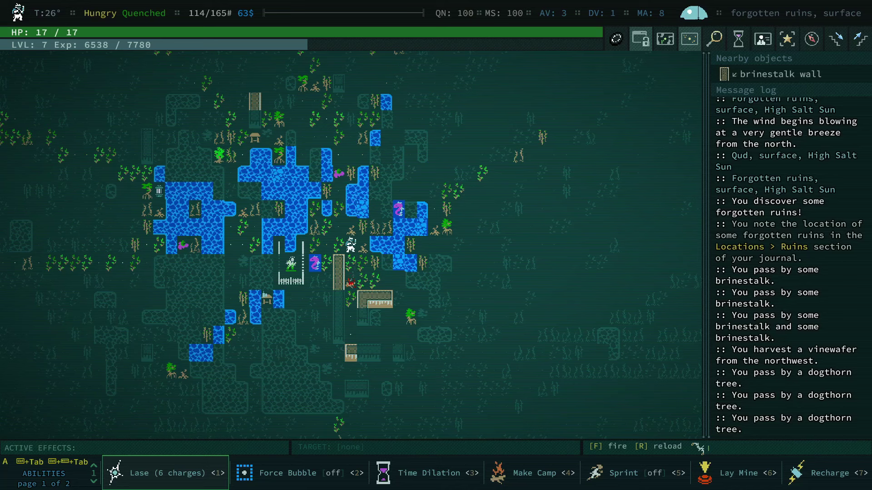
key(Left)
key(Left)
key(Up)
key(Left)
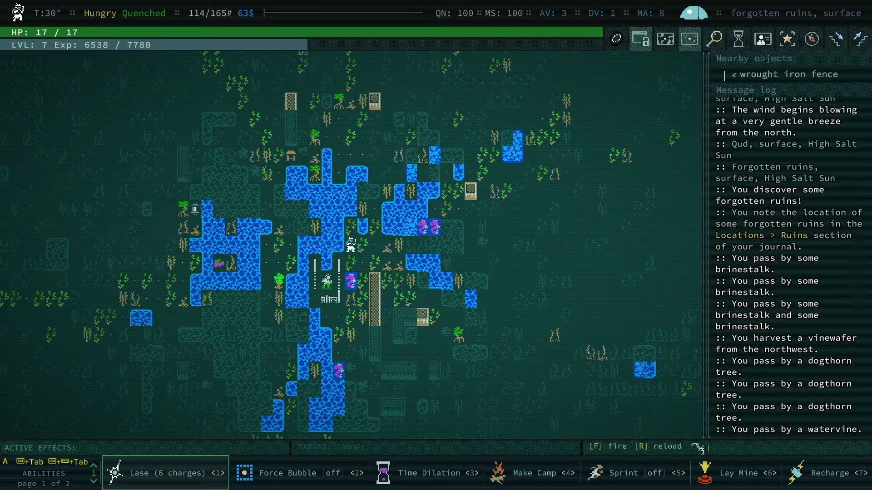
key(Down)
key(Down)
key(Left)
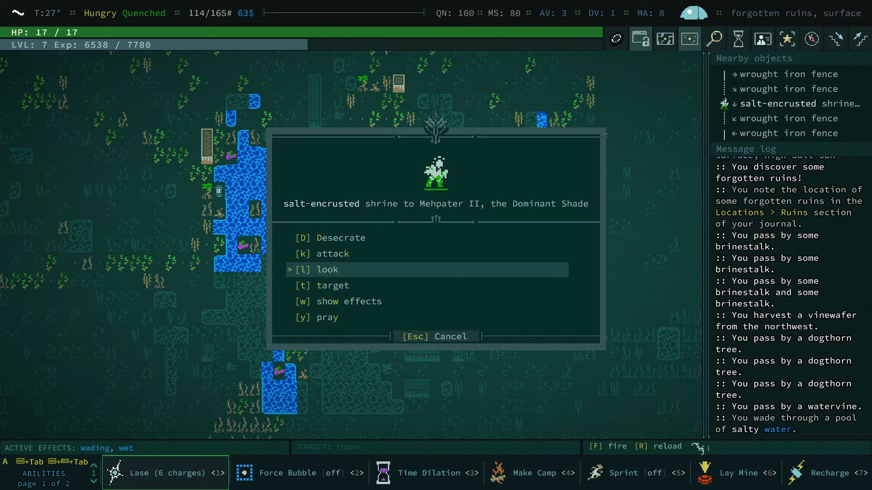
Step: Look at the Mehpater II shrine and dismiss the Shuzor location and quest notices
key(Return)
key(space)
key(space)
key(space)
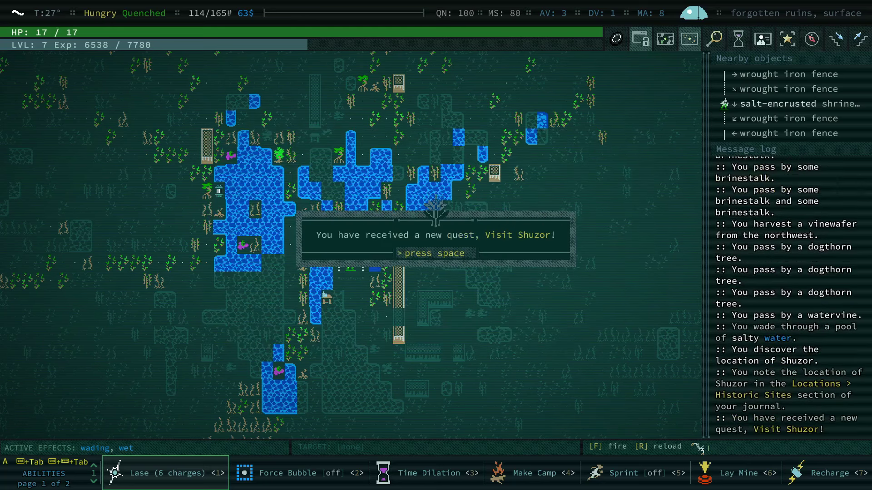
key(space)
key(space)
key(Escape)
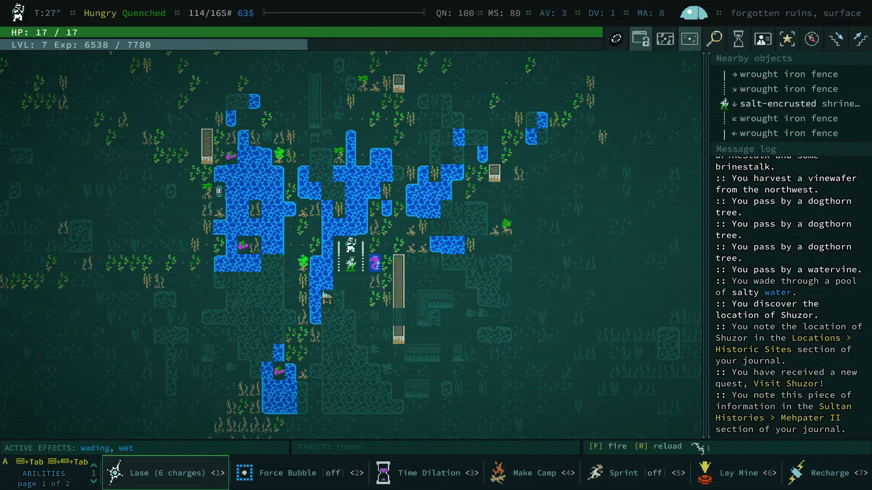
Step: Walk north-east across the ruins into a newly revealed area
key(Up)
key(Up)
key(Up)
key(Up)
key(Up)
key(Up)
key(Right)
key(Right)
key(Right)
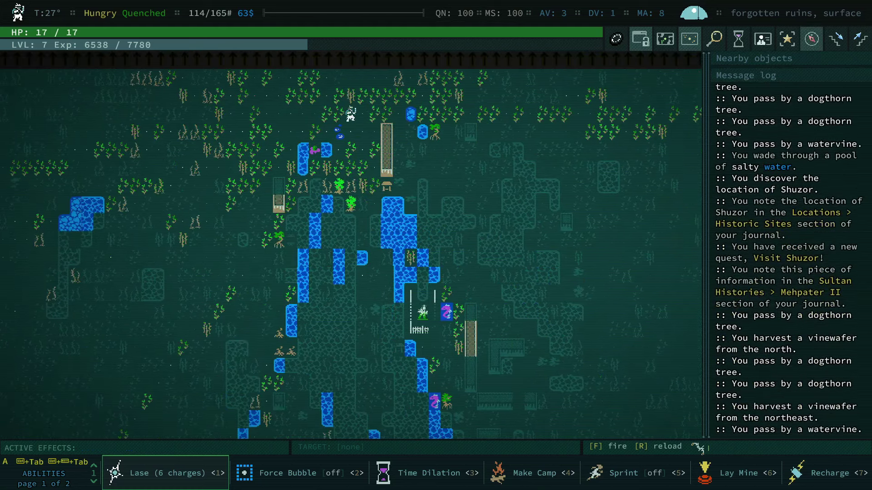
key(Right)
key(Right)
key(Right)
key(Right)
key(Right)
key(Right)
key(Right)
key(Right)
key(Right)
key(Right)
key(Right)
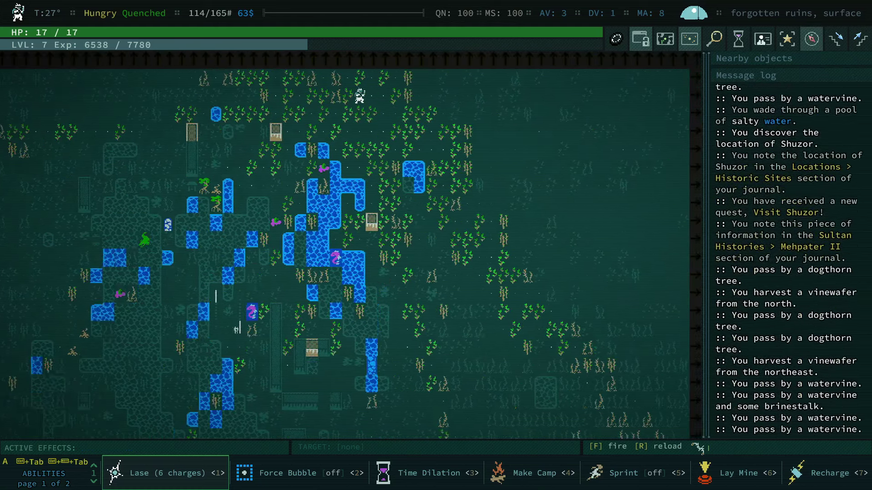
key(Right)
key(Right)
key(Right)
key(Right)
key(Right)
key(Right)
key(Down)
key(Down)
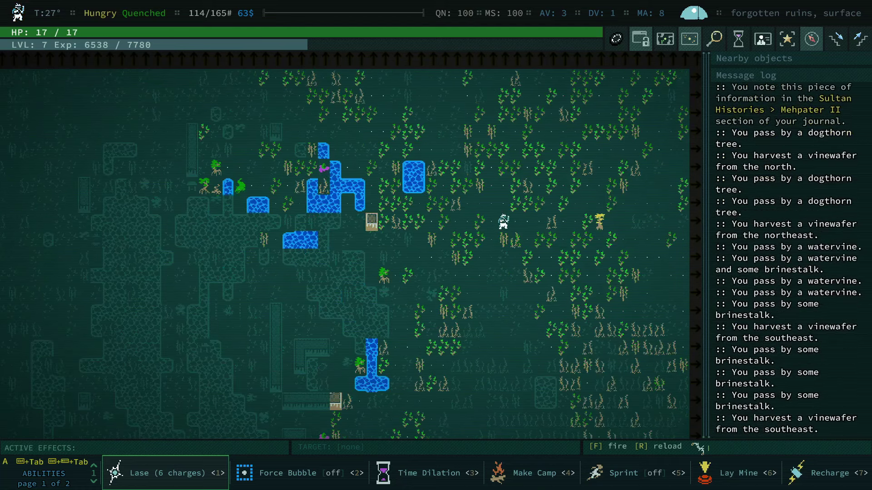
key(Down)
key(Down)
key(Down)
key(Down)
key(Down)
key(Down)
Step: Cross the vine field east, then head back west along its southern edge
key(Right)
key(Right)
key(Right)
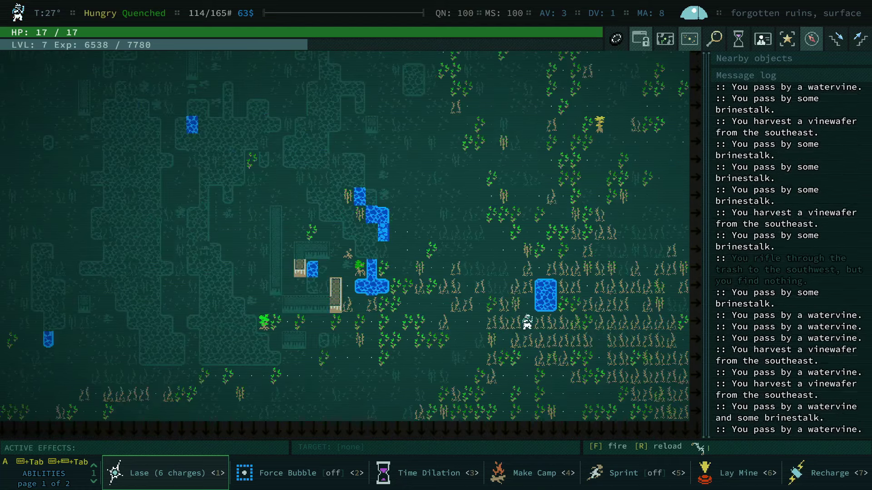
key(Right)
key(Right)
key(Right)
key(Right)
key(Right)
key(Right)
key(Right)
key(Right)
key(Right)
key(Down)
key(Down)
key(Down)
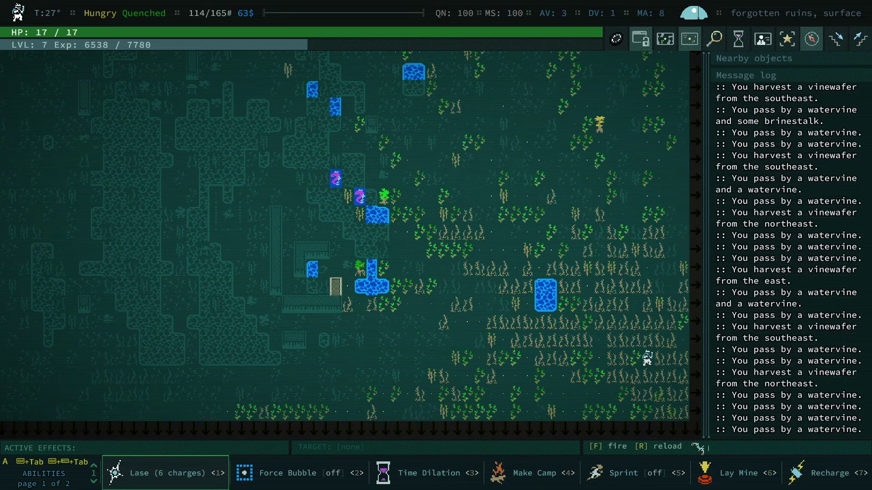
key(Down)
key(Down)
key(Left)
key(Left)
key(Left)
key(Left)
key(Left)
key(Left)
key(Left)
key(Left)
key(Left)
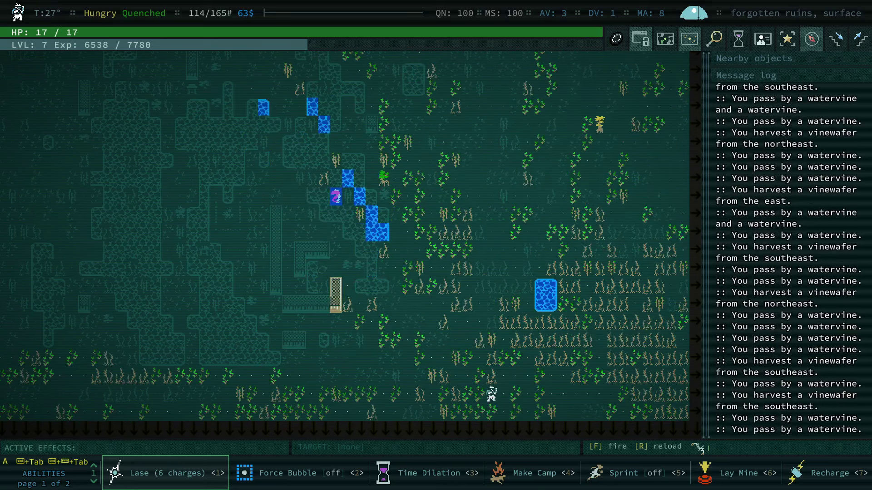
key(Left)
key(Left)
key(Left)
key(Left)
key(Left)
key(Left)
key(Left)
key(Left)
key(Left)
key(Left)
key(Left)
key(Left)
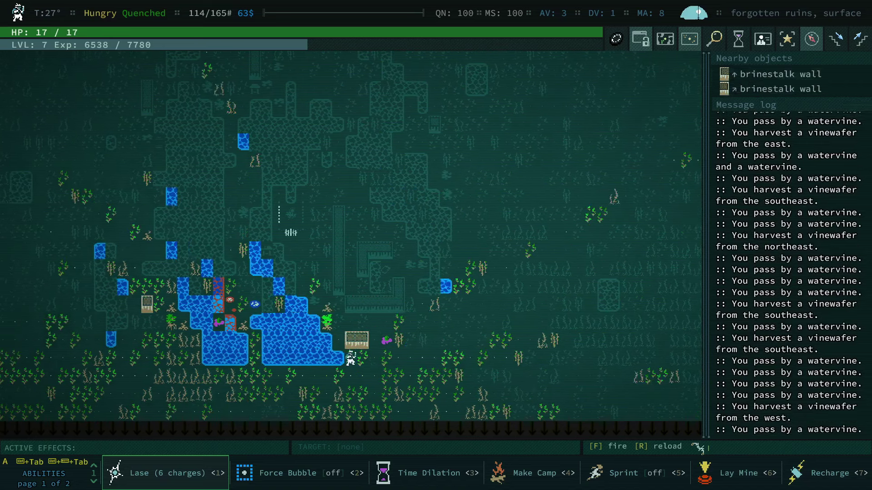
Step: Take the copper nugget from the wet table, then auto-explore the ruins
key(Up)
key(Up)
key(Left)
key(Left)
key(Left)
key(Left)
key(Left)
key(Left)
key(Return)
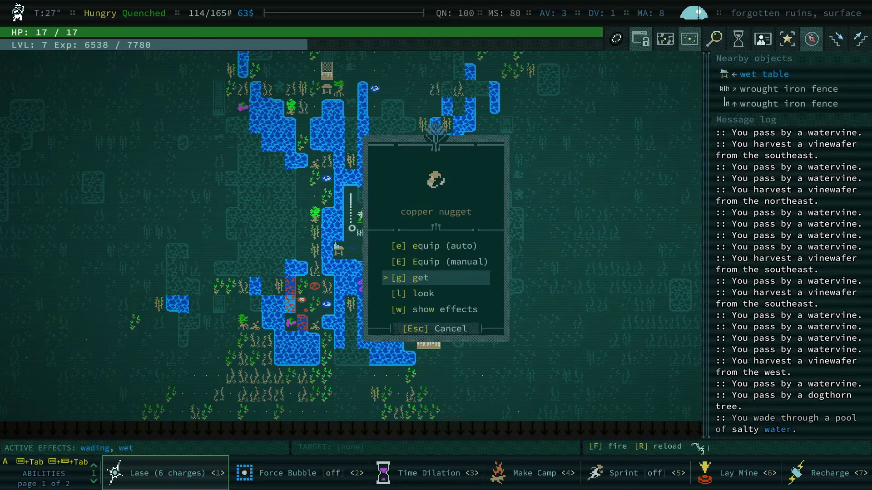
key(g)
key(Left)
key(Left)
key(Left)
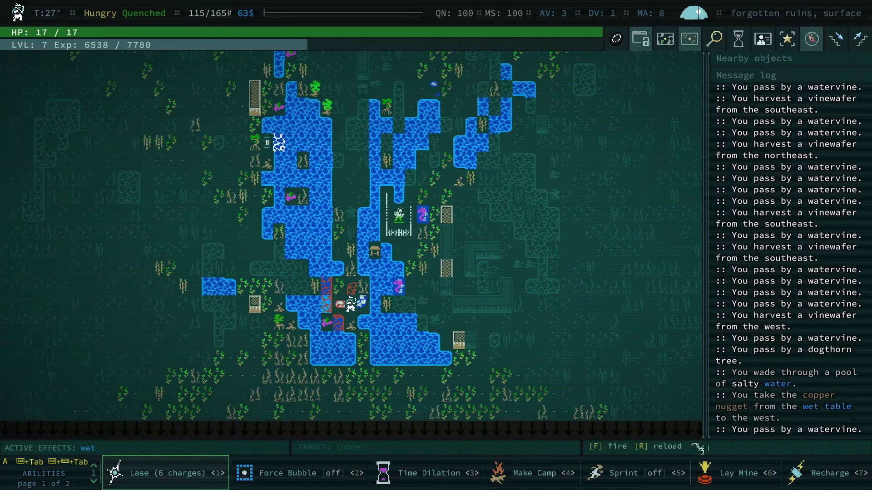
key(Left)
key(Left)
key(Left)
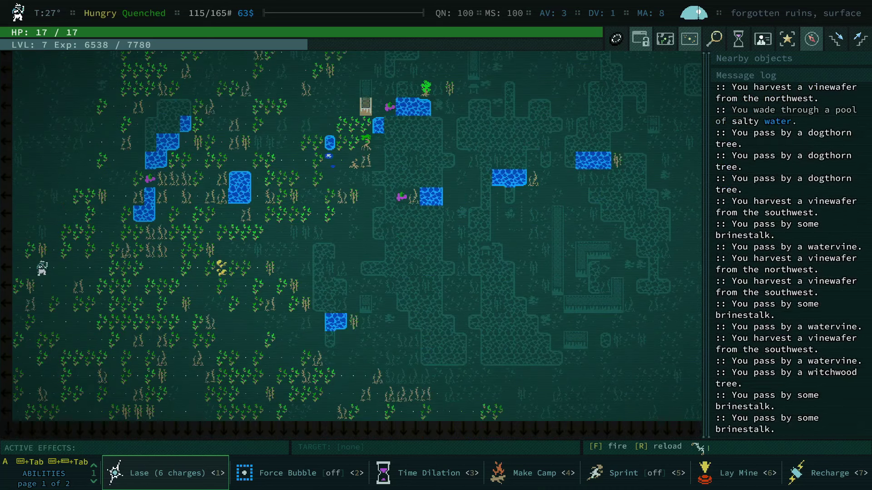
key(space)
Step: Leave the ruins and walk between the marble walls into the rectangular bells
key(less)
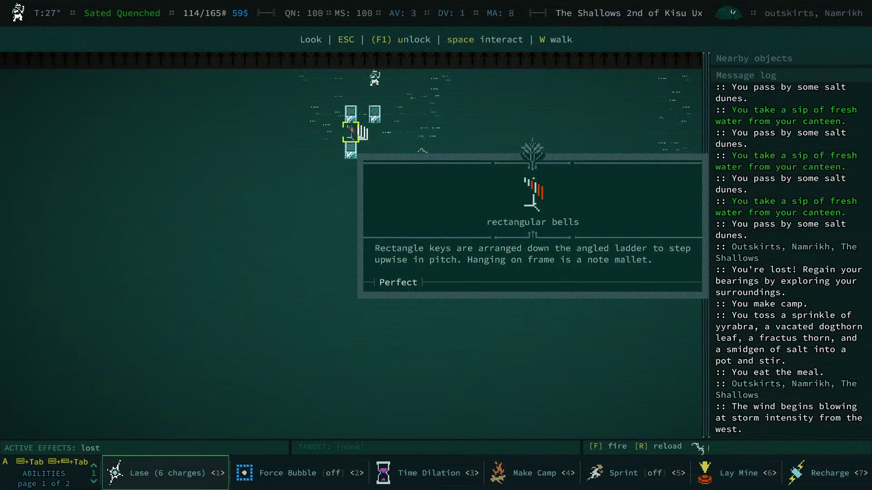
key(Escape)
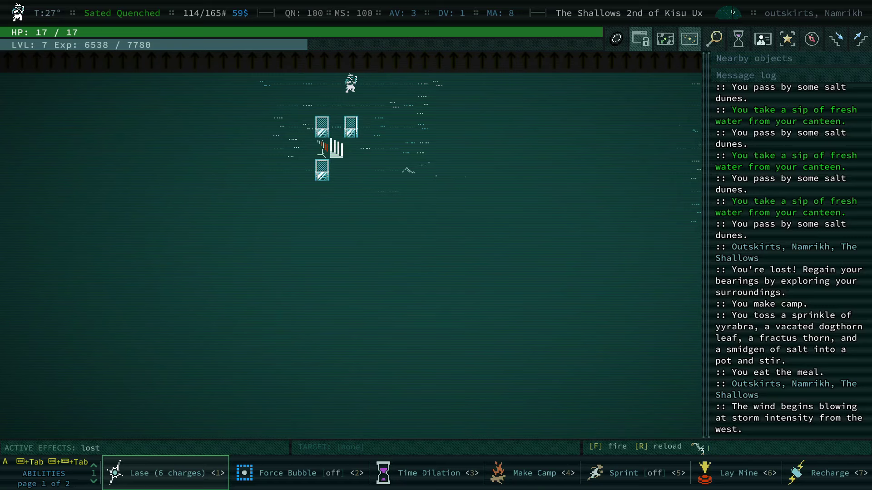
key(Down)
key(Down)
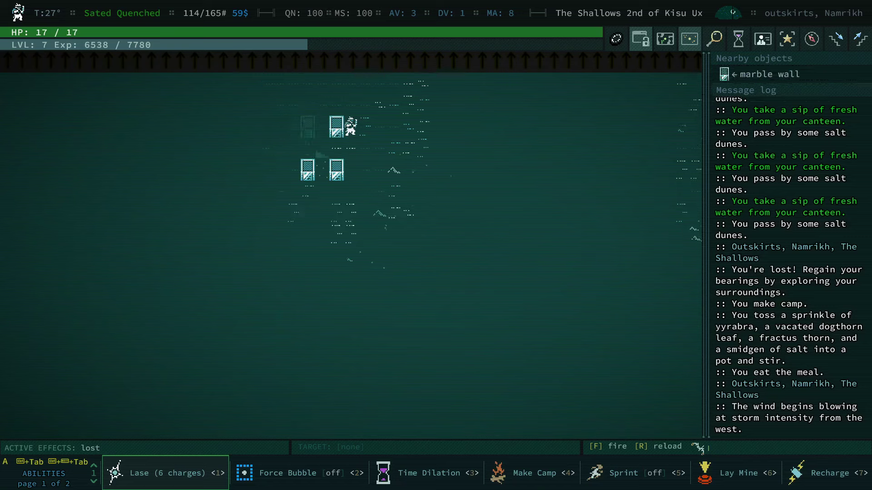
key(Down)
key(Left)
key(Left)
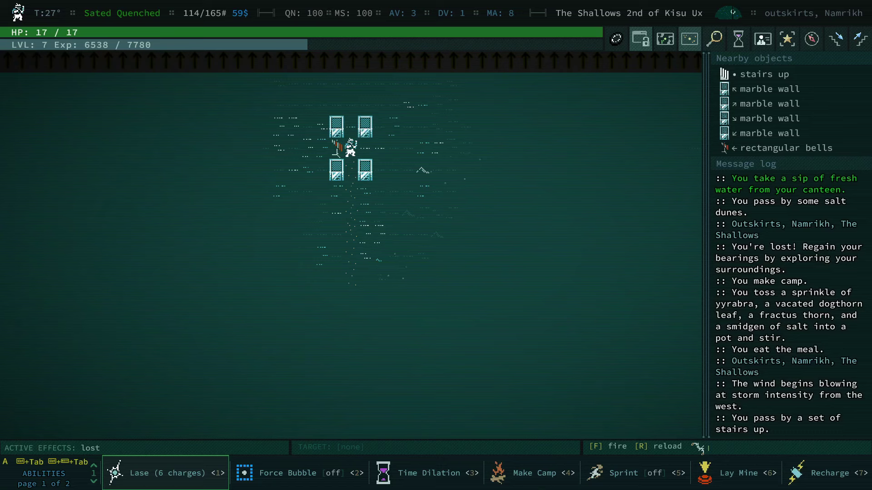
key(Left)
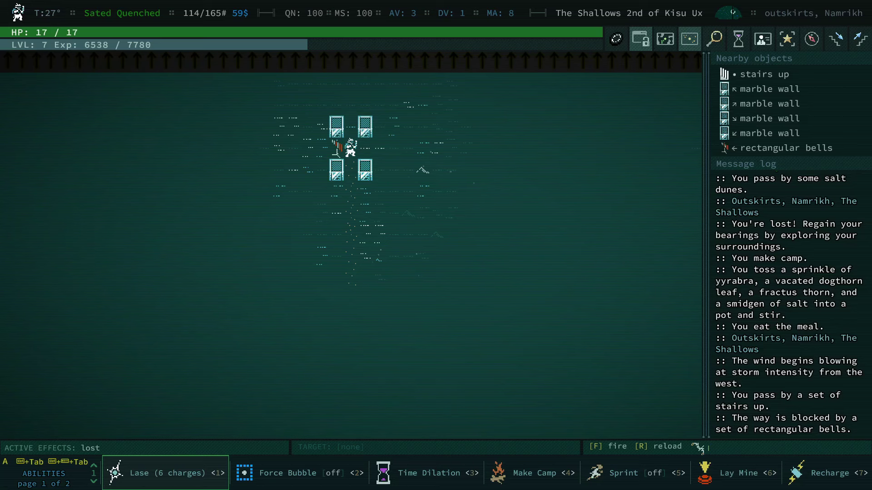
Step: Look at the rectangular bells, read their description, and exit look mode
key(l)
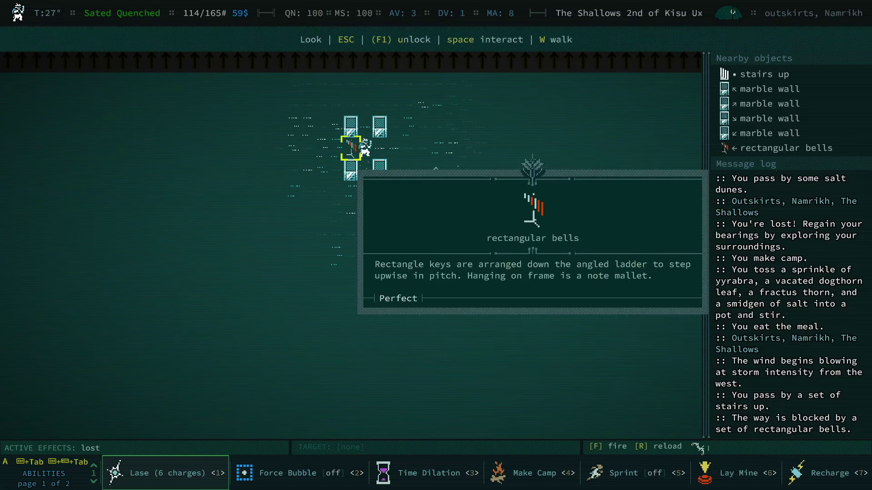
key(space)
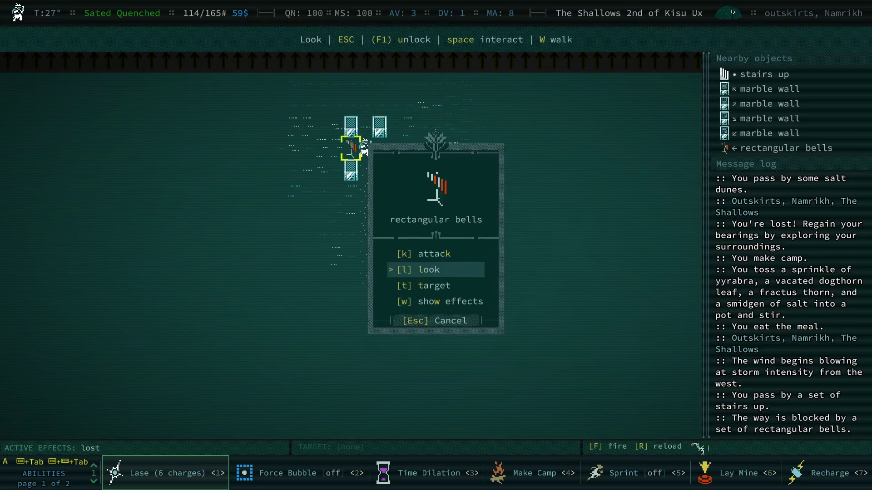
key(l)
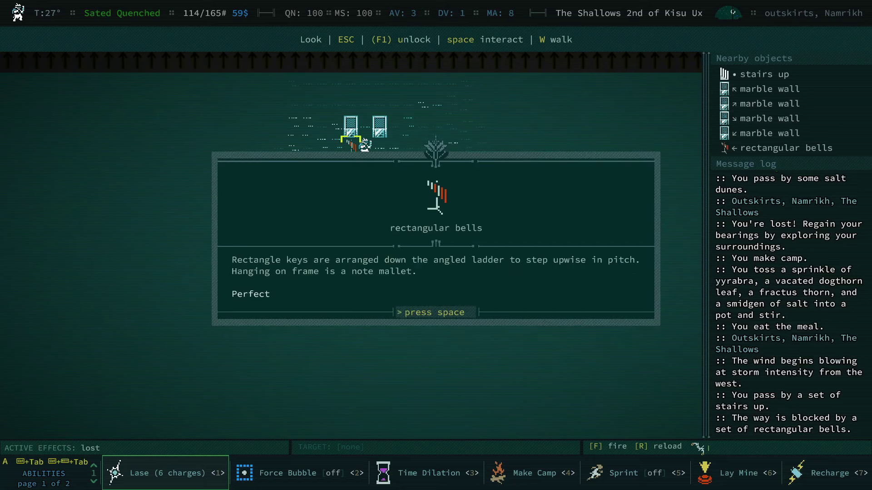
key(space)
key(Escape)
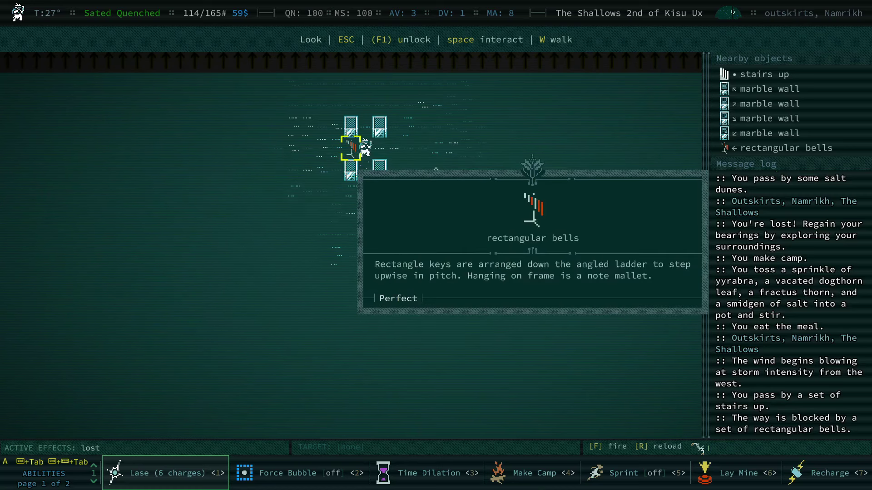
key(Escape)
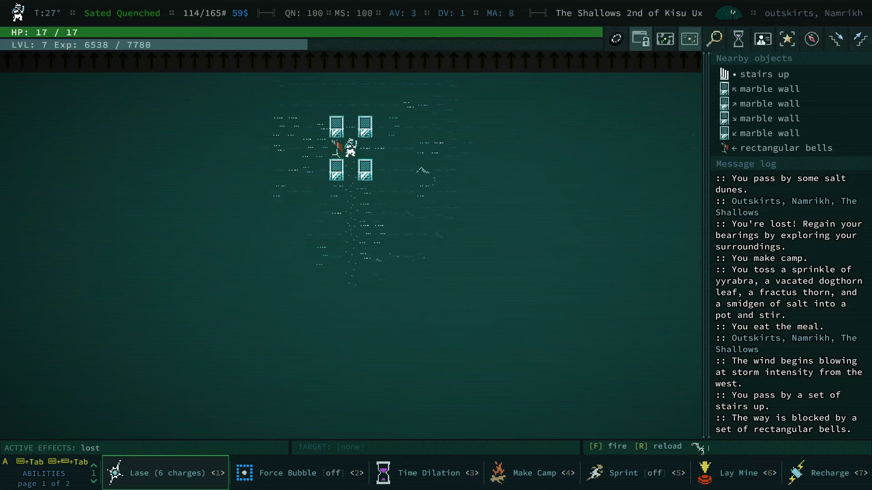
Step: Climb the stairs up to the sky level and wander across it
key(less)
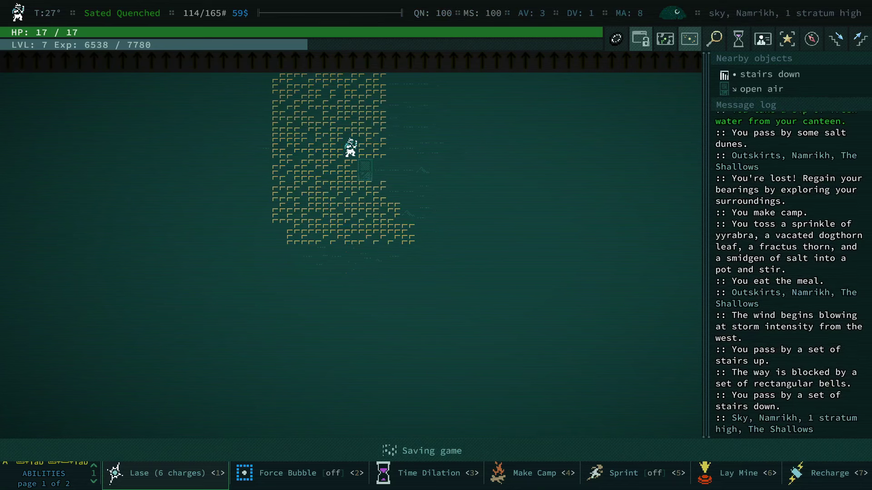
key(greater)
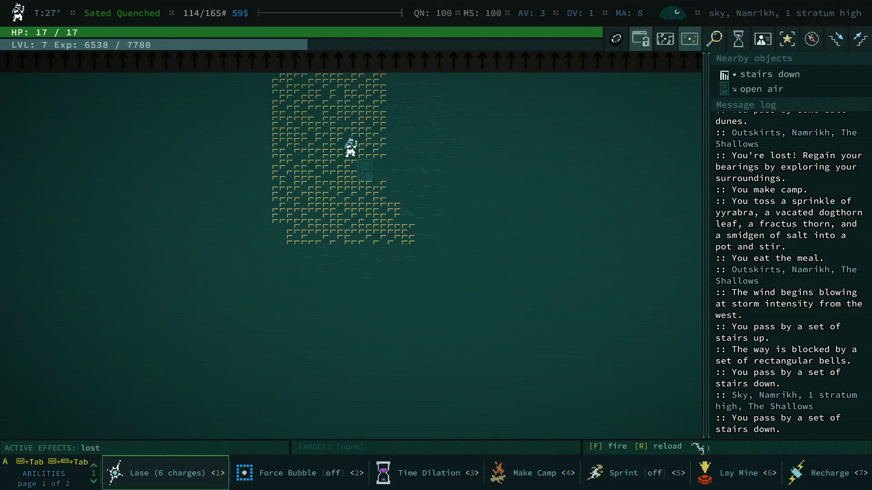
key(0)
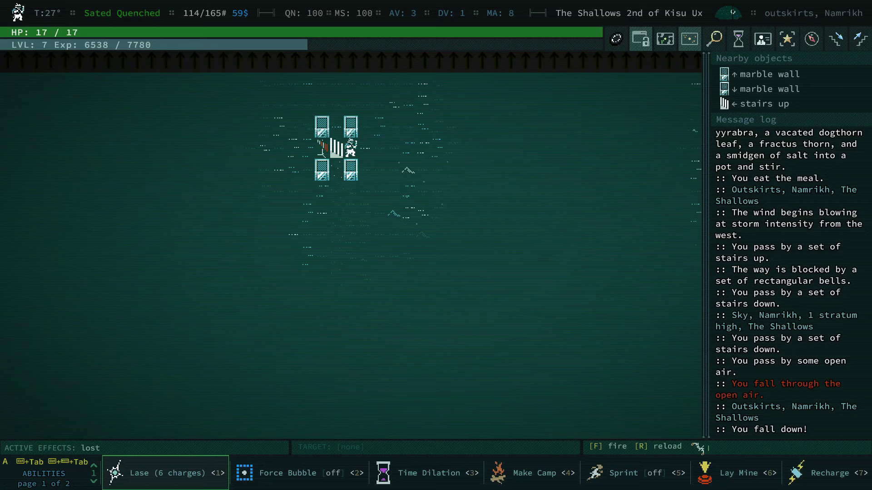
key(Left)
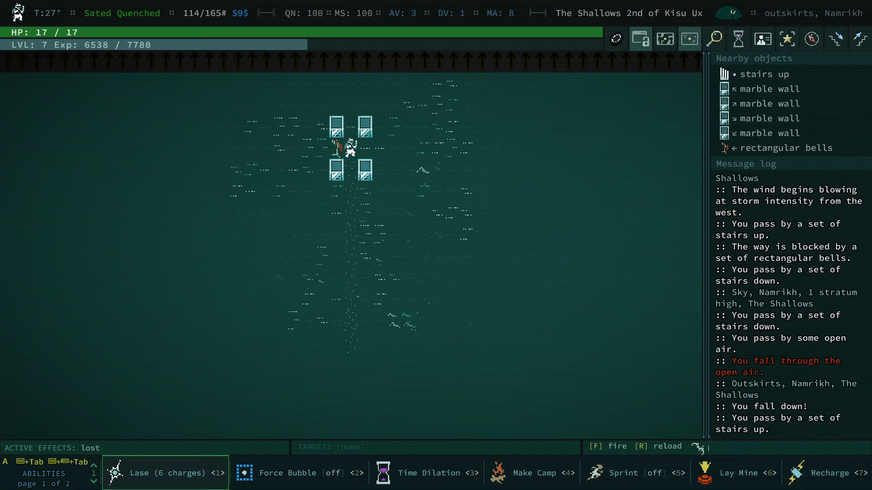
Step: Climb back up, walk south then north, and descend to the Namrikh outskirts
key(less)
key(Down)
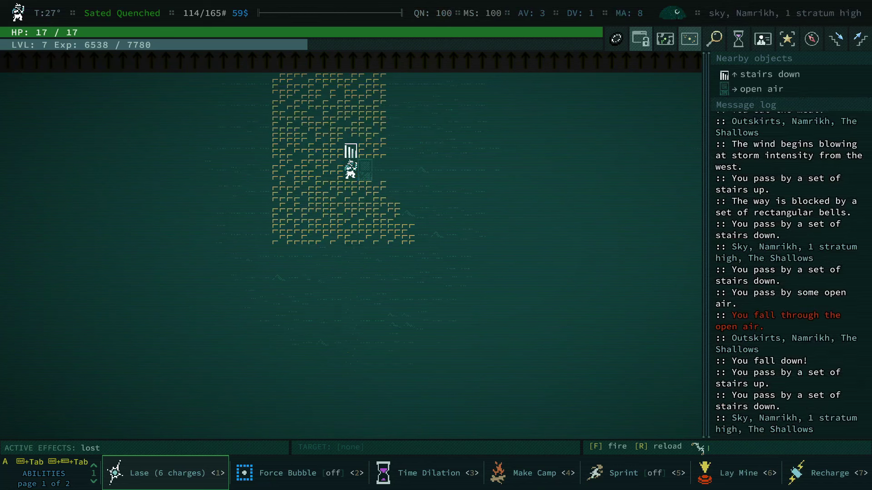
key(Down)
key(Down)
key(Up)
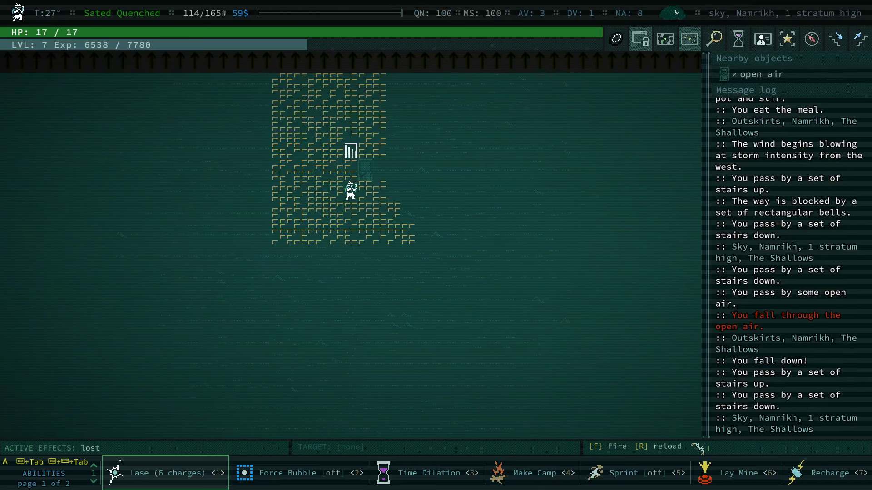
key(Up)
key(Up)
key(greater)
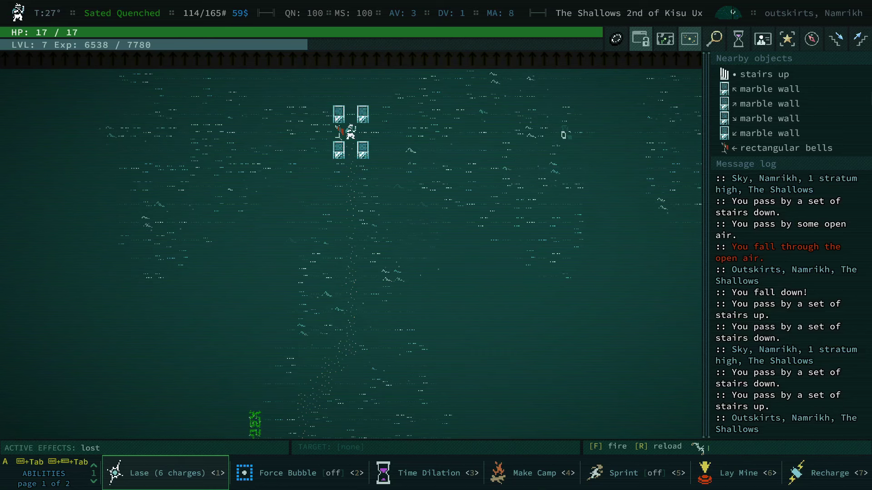
Step: Walk east to the strange furniture and decline examining it
key(Left)
key(Right)
key(Right)
key(Right)
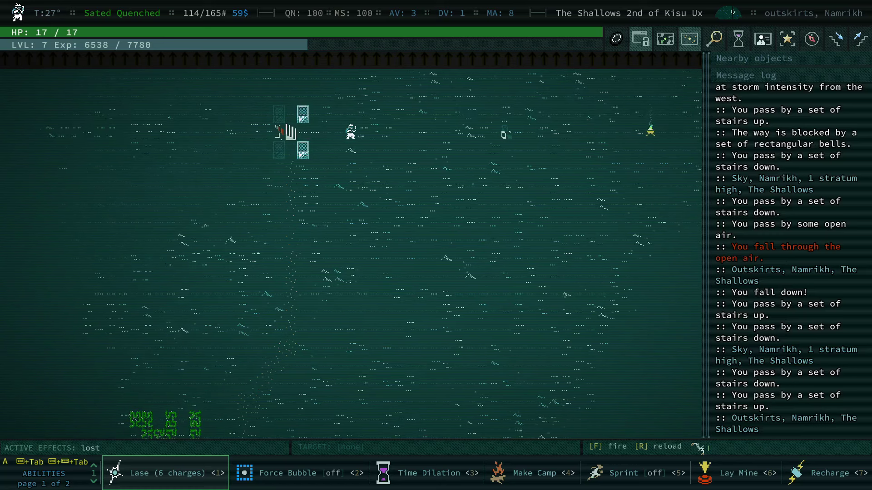
key(Right)
key(Right)
key(Right)
key(Right)
key(Right)
key(Right)
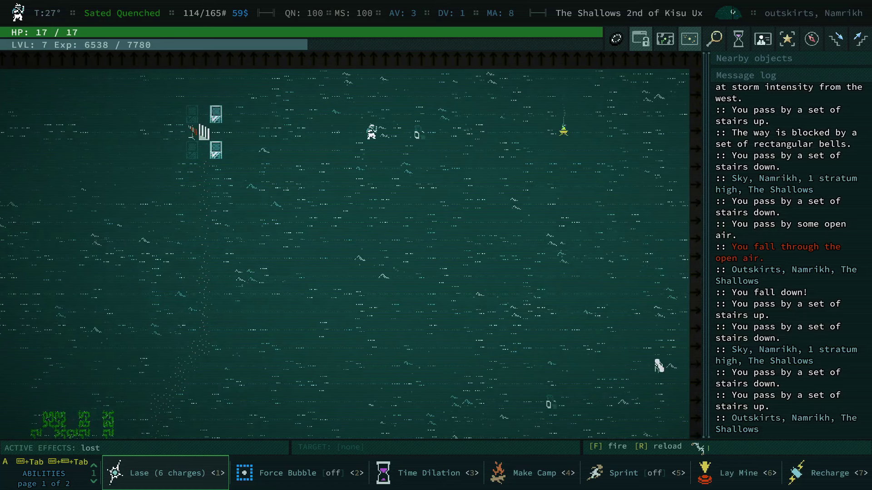
key(Right)
key(Right)
key(Right)
key(Right)
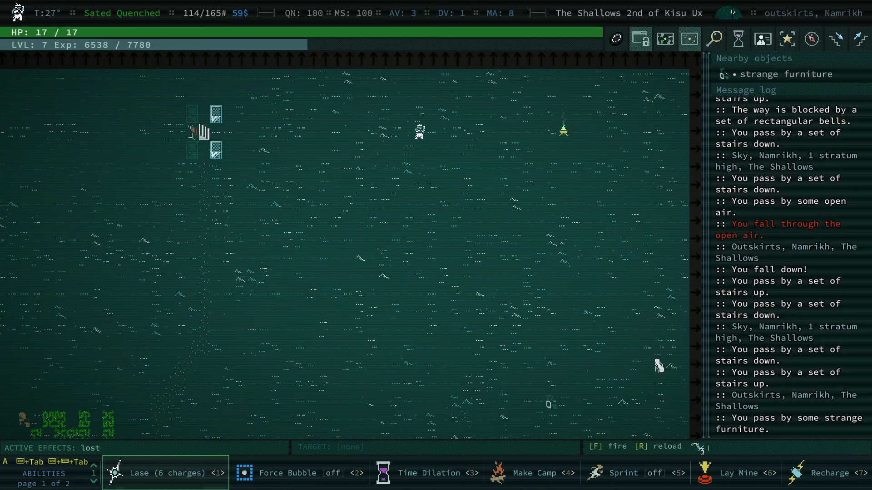
key(space)
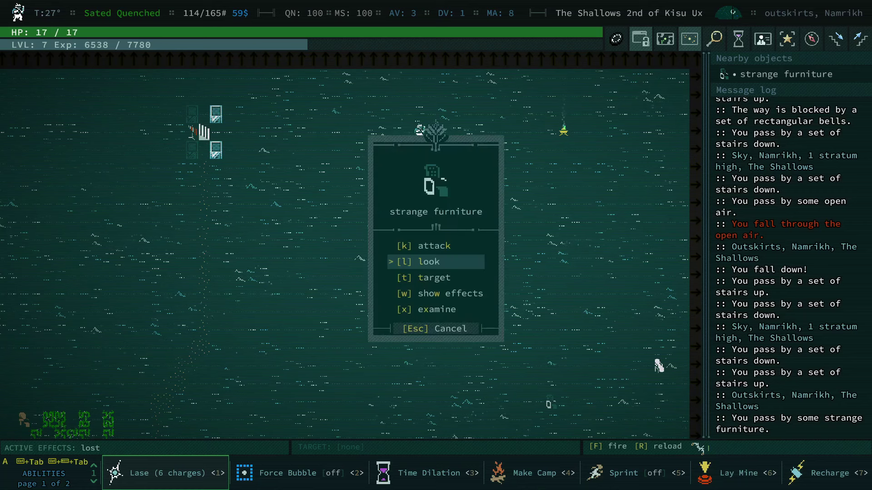
key(Down)
key(Down)
key(Down)
key(Return)
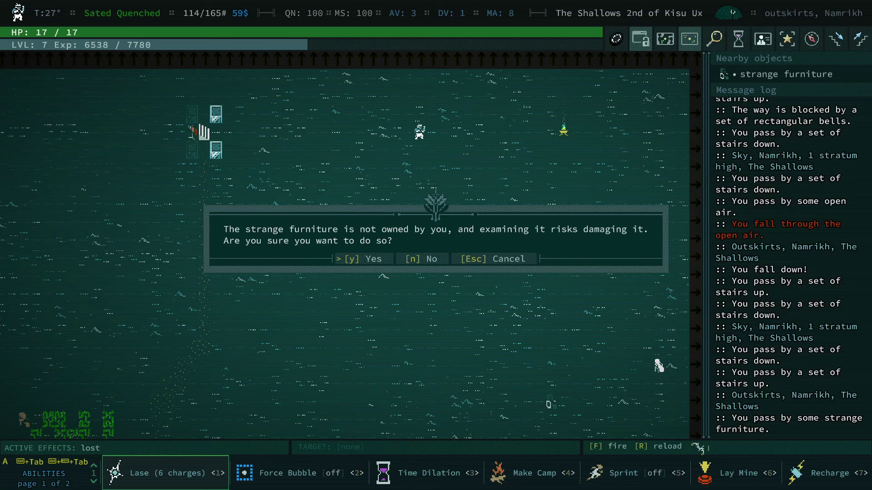
key(n)
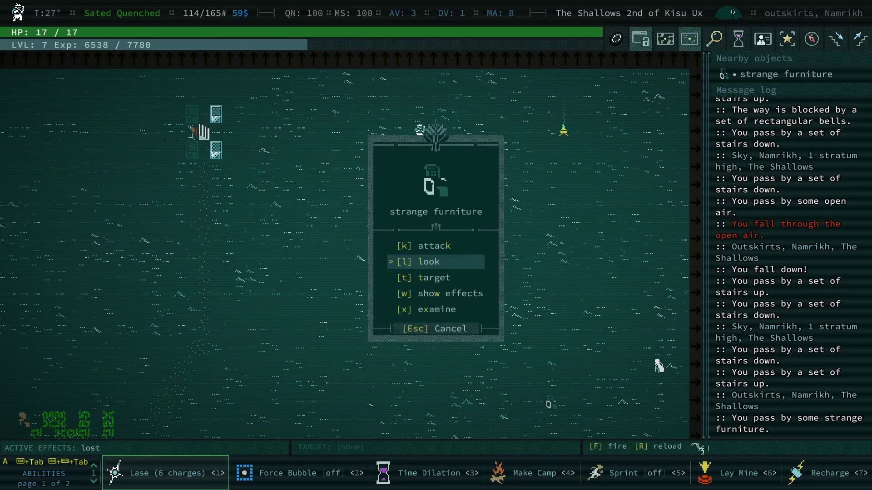
key(Escape)
Step: Visit the other strange furniture, then auto-explore the outskirts
key(Right)
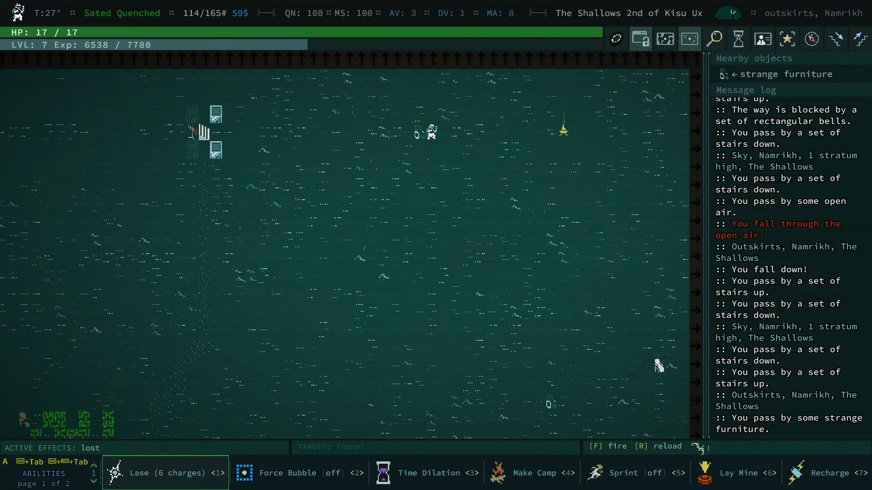
key(Right)
key(Right)
key(Down)
key(Down)
key(KP_3)
key(KP_3)
key(KP_3)
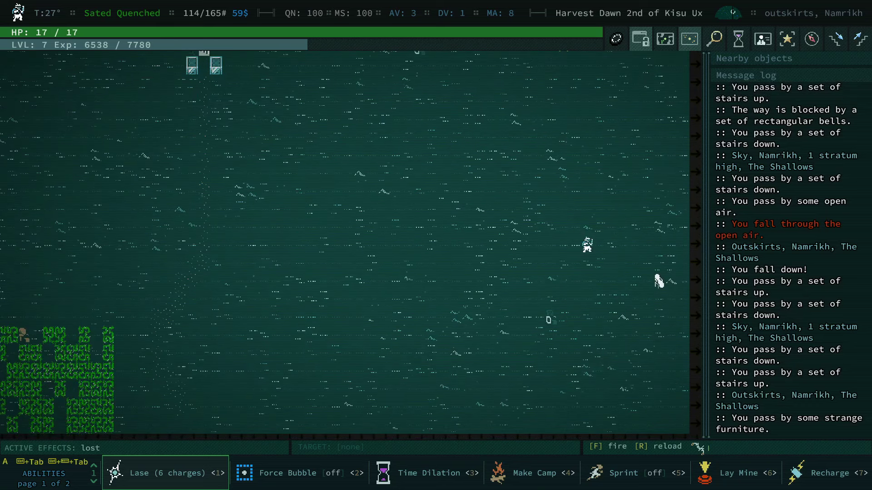
key(KP_3)
key(KP_3)
key(Right)
key(Right)
key(Right)
key(Right)
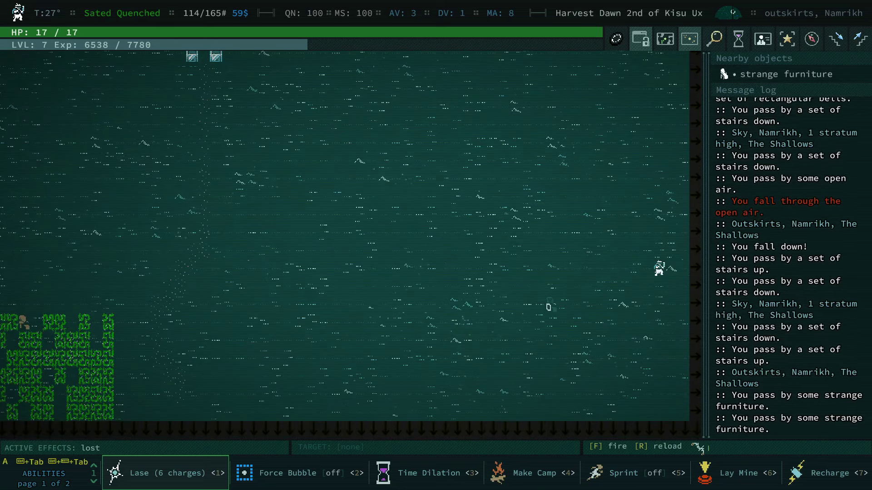
key(ctrl+space)
key(Escape)
key(shift+Left)
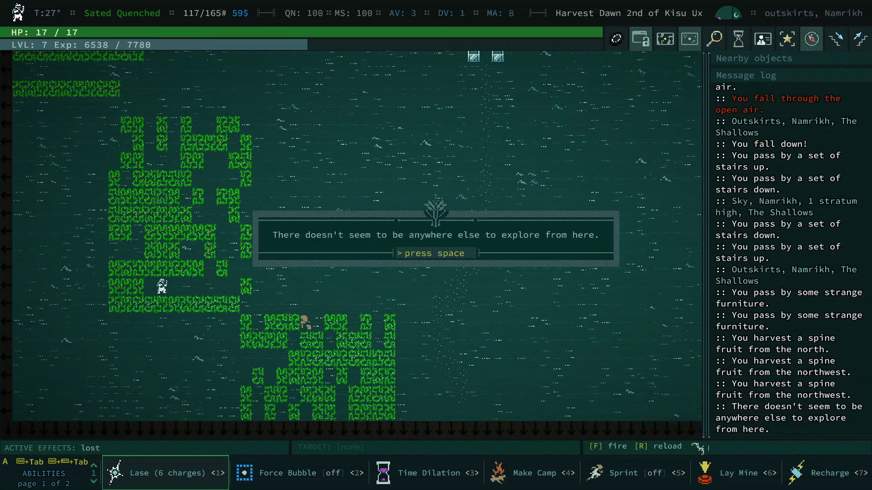
Step: Try to get past the rectangular bells and marble wall, then walk south
key(space)
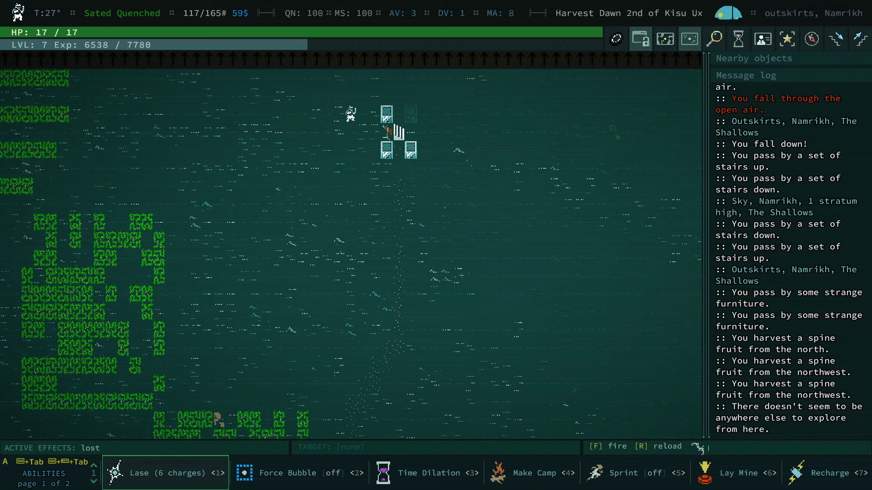
key(g)
key(space)
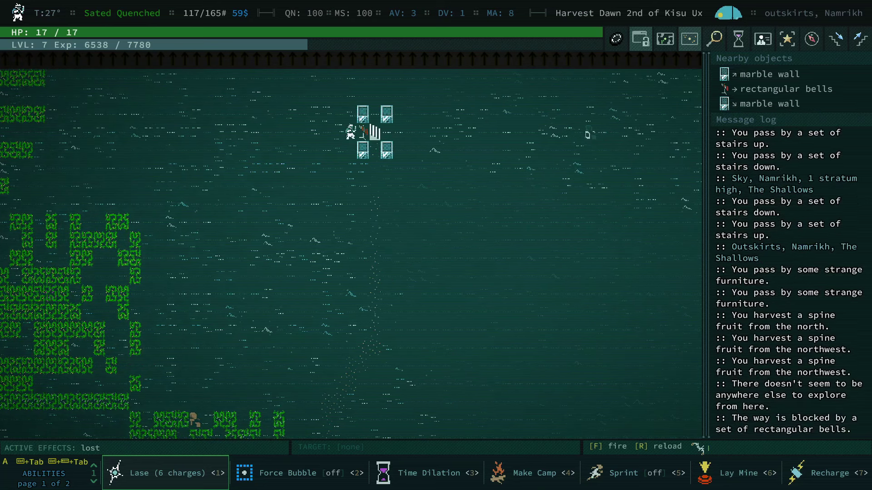
key(g)
key(space)
key(Right)
key(Right)
key(KP_9)
key(Down)
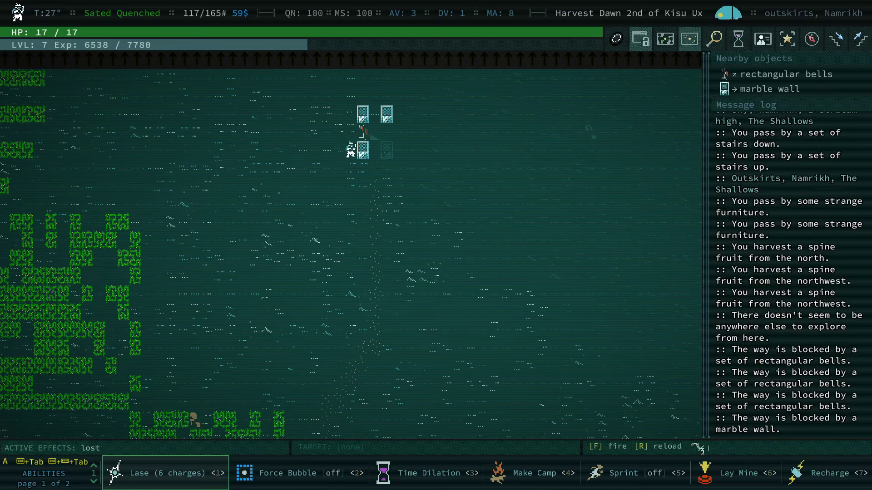
key(Down)
key(Down)
key(Down)
key(Down)
key(Down)
key(Down)
key(Down)
key(Down)
key(Down)
key(Down)
key(Down)
key(Down)
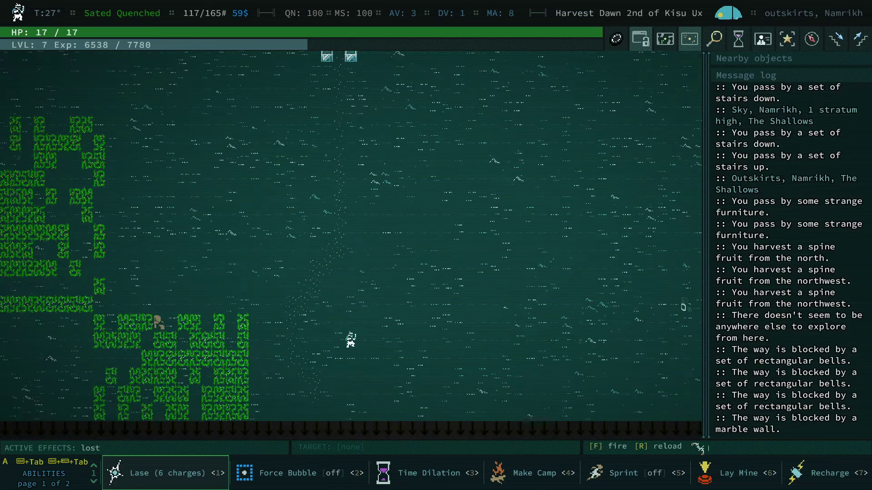
key(Down)
key(Down)
key(Down)
key(Down)
key(Down)
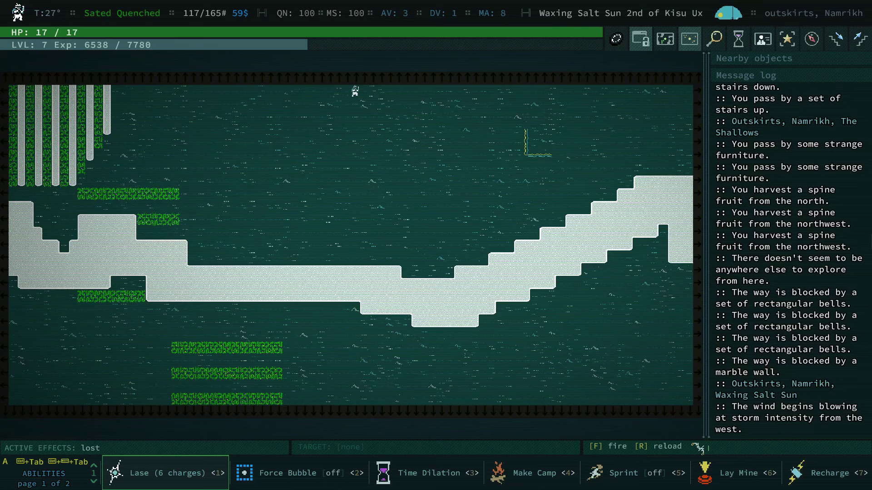
Step: Walk west into the slimy salt desert and inspect the salt kraken, giant amoeba and scorpiock
key(Left)
key(Left)
key(Left)
key(Left)
key(KP_1)
key(KP_1)
key(KP_1)
key(Left)
key(Left)
key(Left)
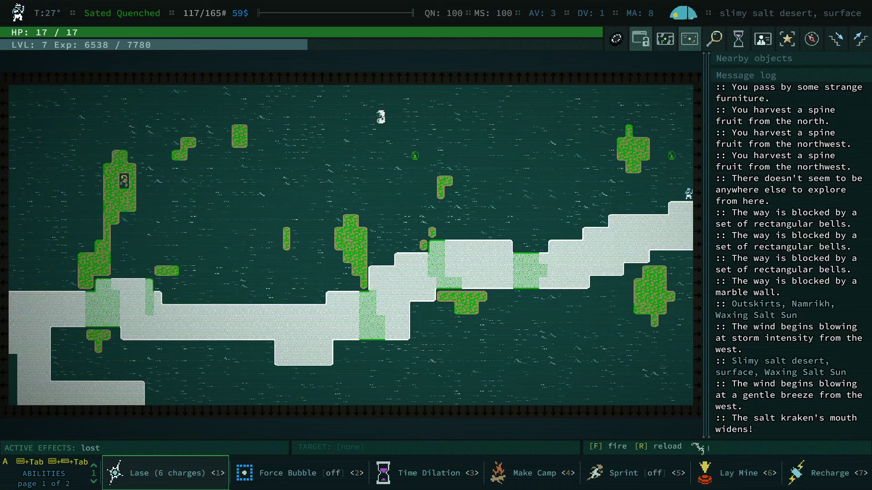
key(l)
key(Return)
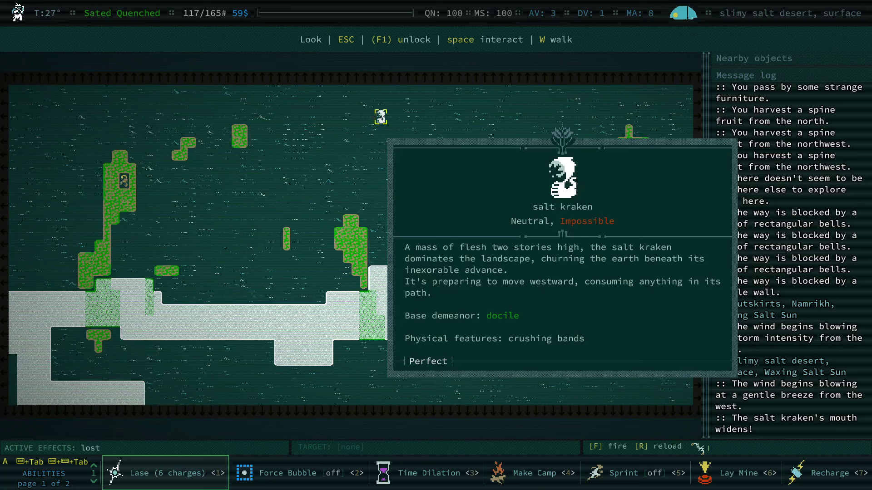
key(Tab)
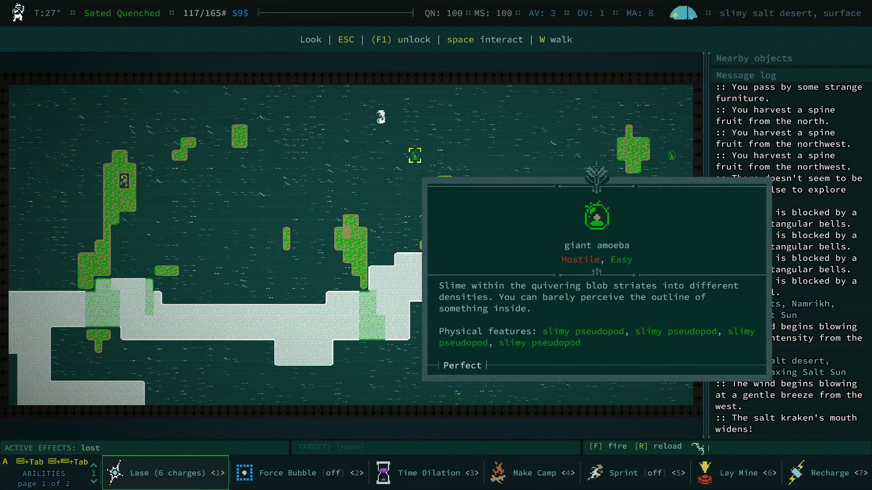
key(Tab)
key(Tab)
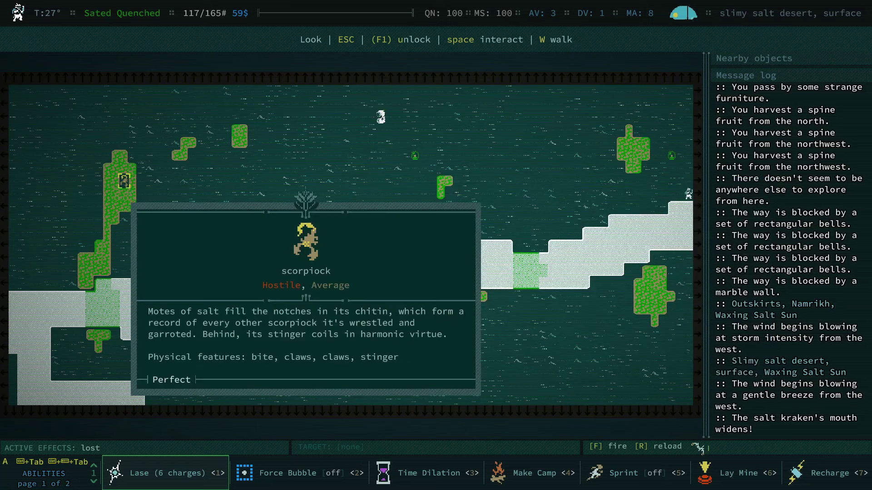
key(Escape)
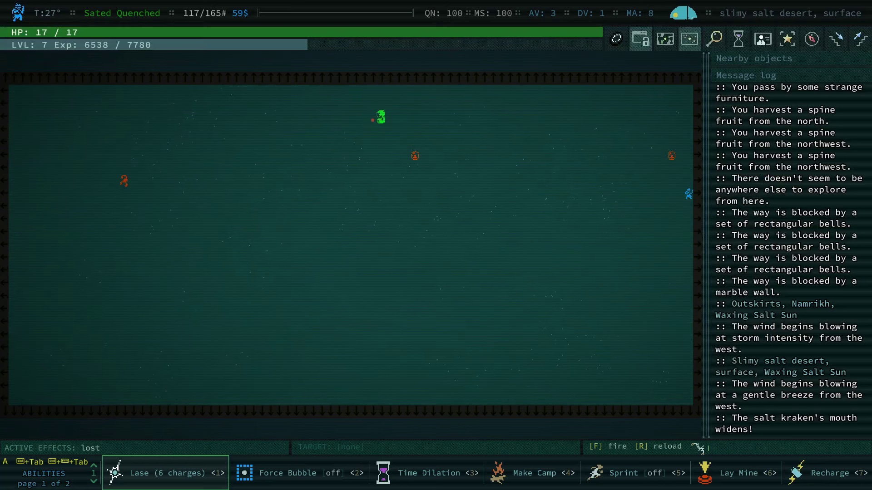
Step: Laser the giant amoeba to death and travel east across the Outskirts
key(1)
key(Return)
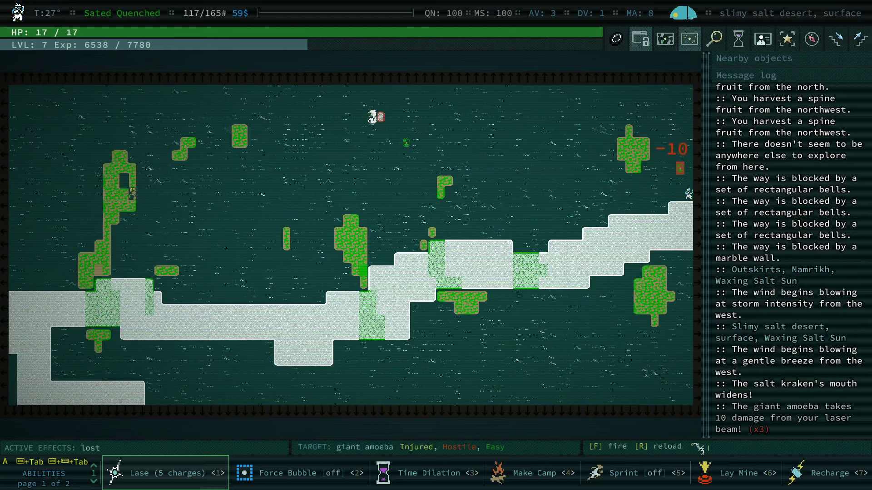
key(KP_3)
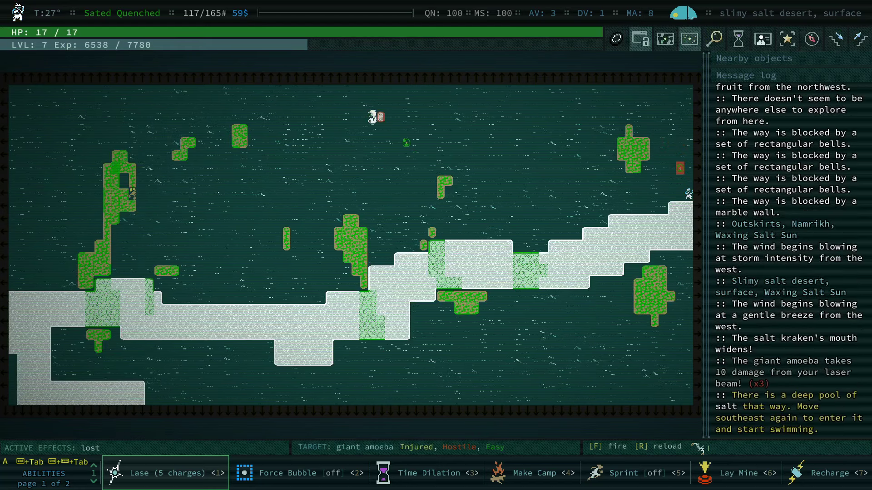
key(KP_6)
key(KP_6)
key(KP_6)
key(KP_6)
key(KP_6)
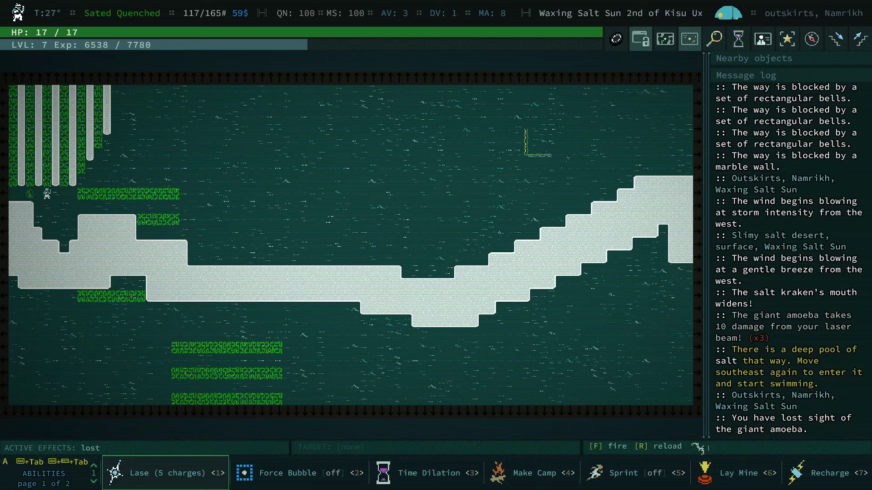
key(KP_6)
key(KP_6)
key(KP_3)
key(KP_6)
key(KP_6)
key(KP_6)
key(KP_6)
key(f)
key(f)
key(f)
key(f)
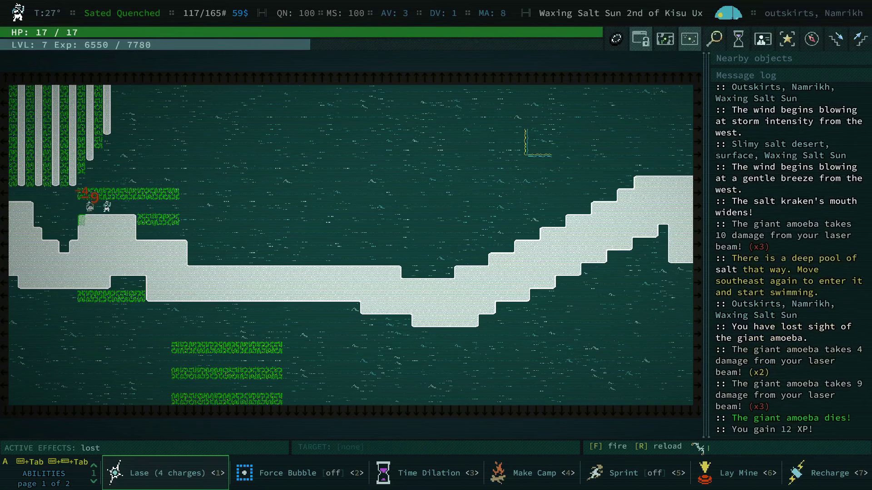
key(KP_0)
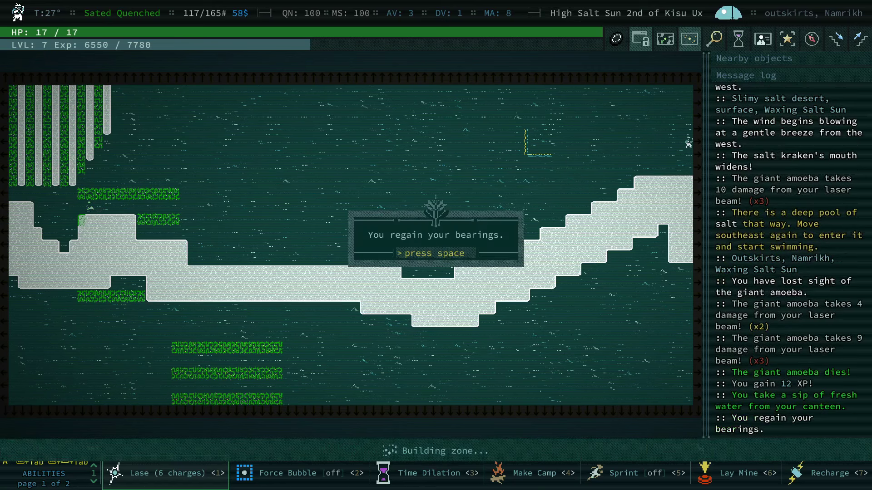
Step: Dismiss the bearings message and laser the first dawnglider to death
key(space)
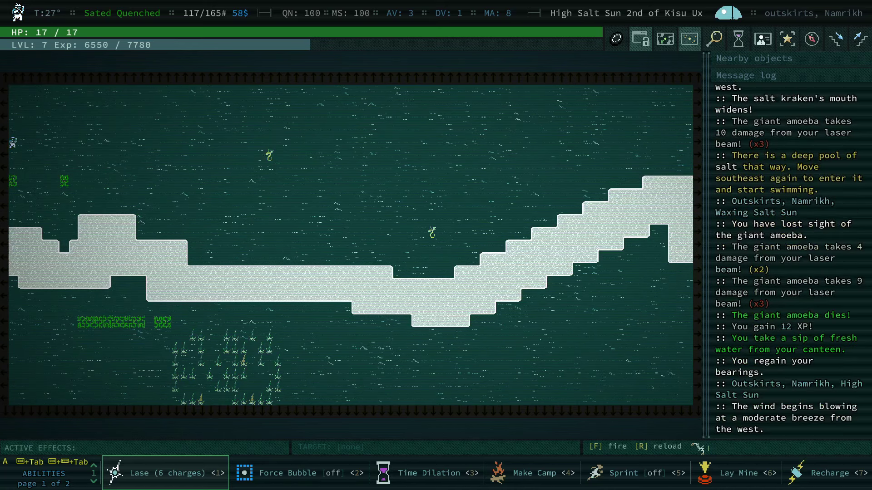
key(1)
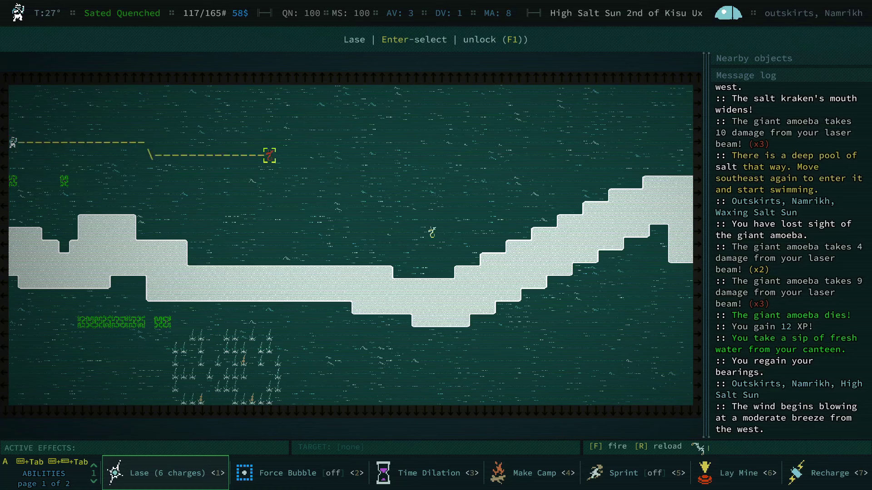
key(Return)
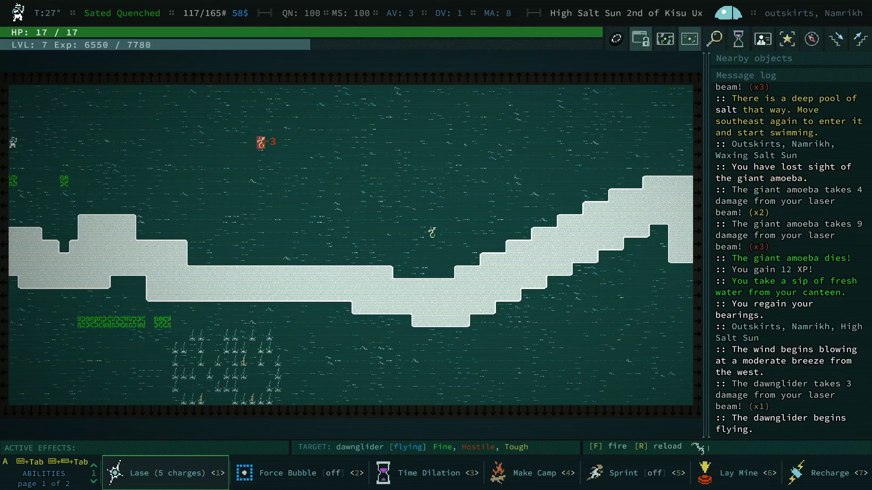
key(1)
key(Return)
key(1)
key(Return)
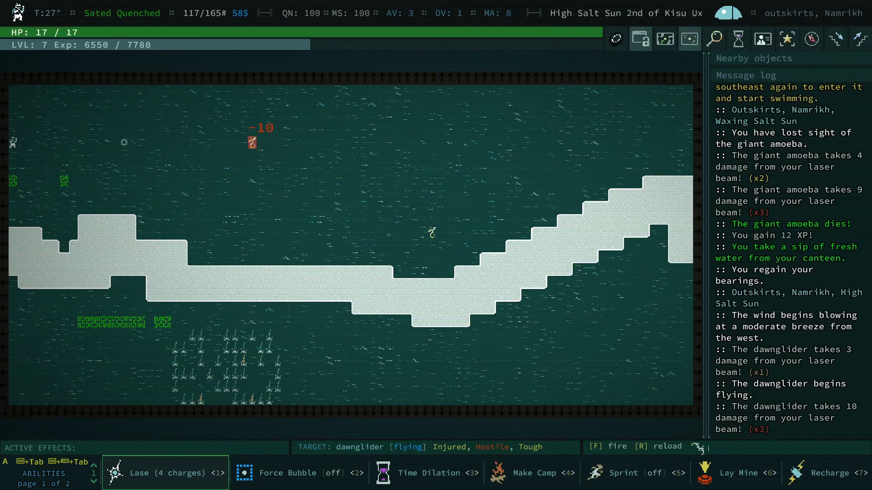
key(1)
key(Return)
key(1)
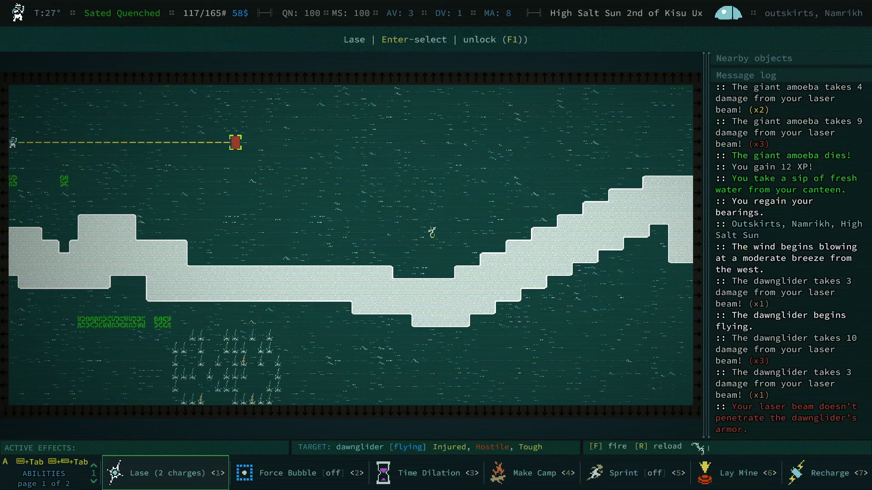
key(Return)
key(1)
key(Return)
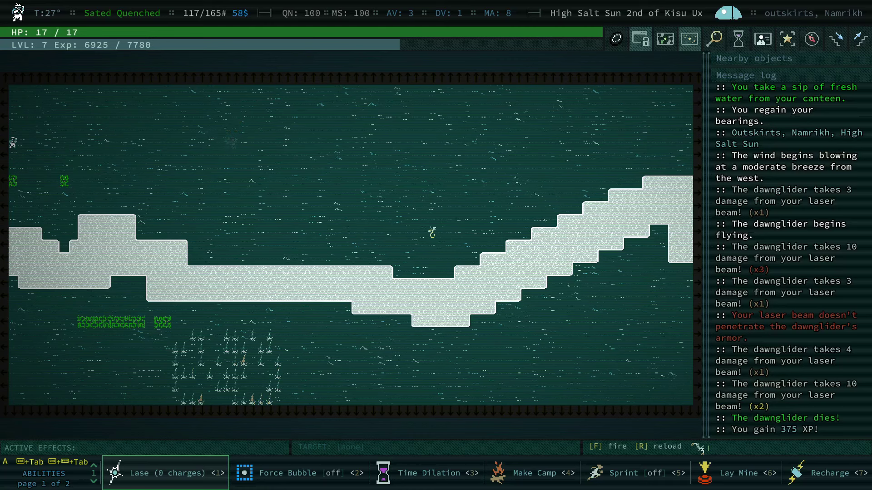
Step: Meditate to recharge, laser the second dawnglider dead, then head onto the world map
key(7)
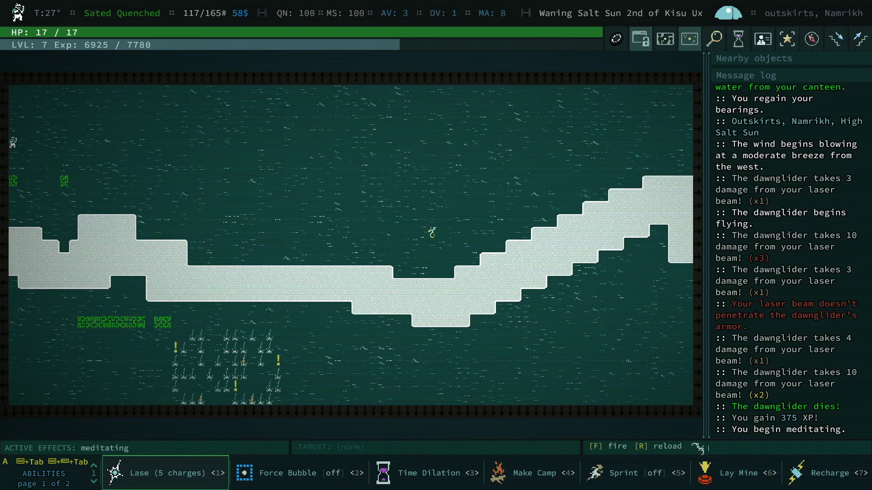
key(1)
key(Return)
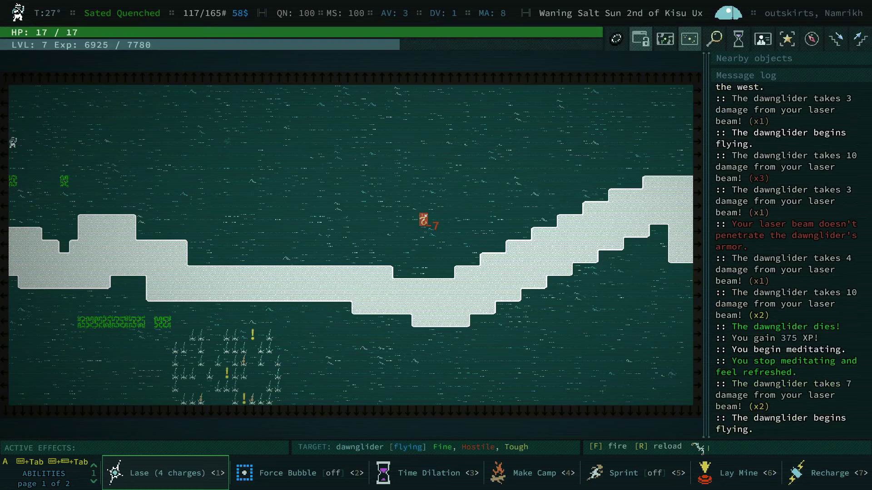
key(1)
key(Return)
key(1)
key(Return)
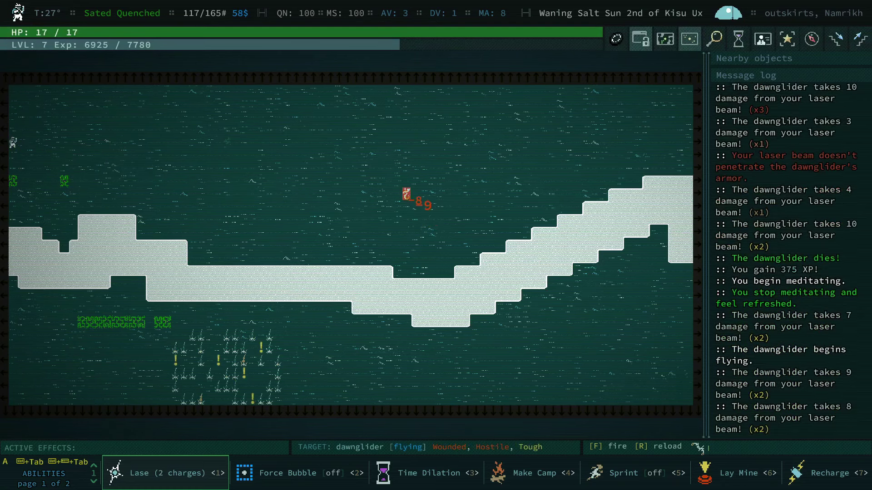
key(1)
key(Return)
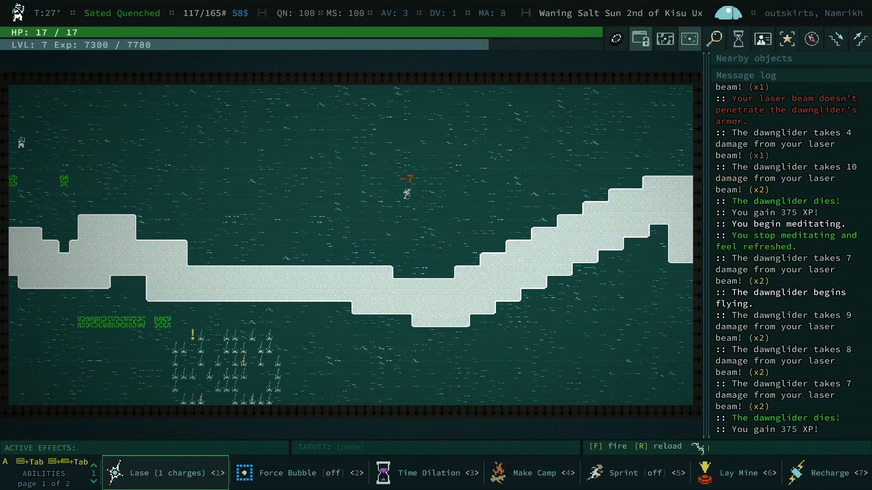
key(Right)
key(<)
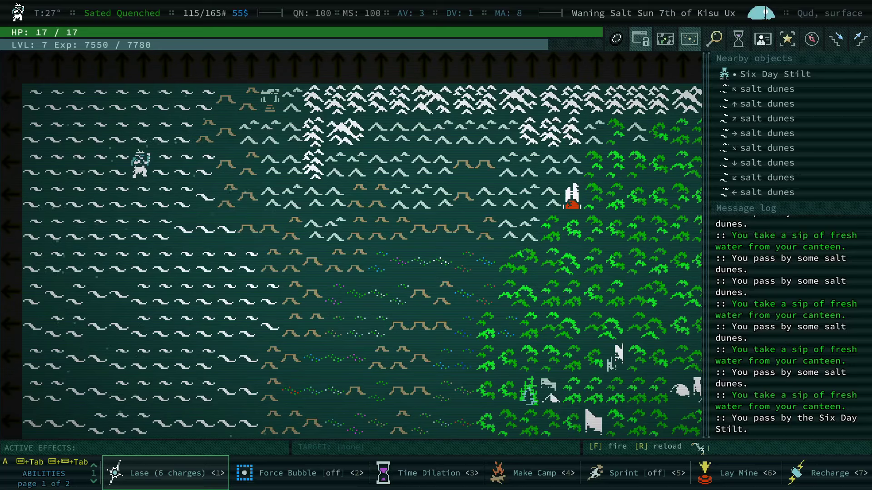
Step: Enter the Six Day Stilt and clear the quest-completion and level-8 popups
key(greater)
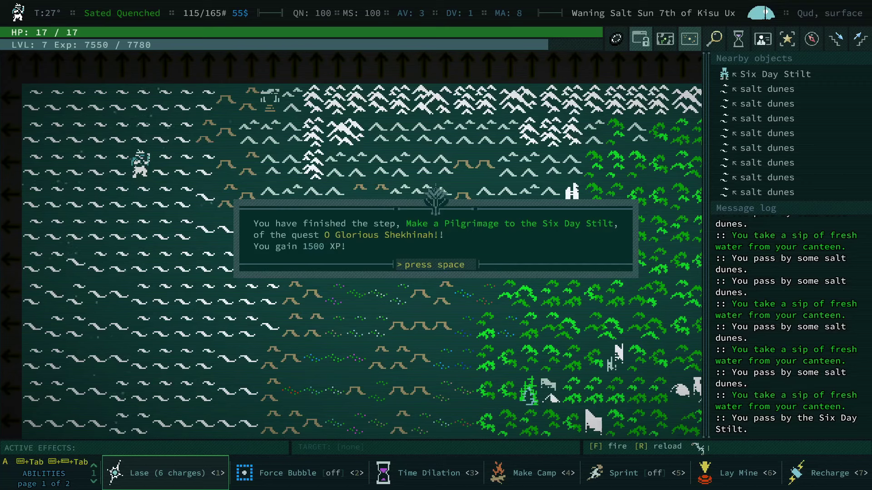
key(space)
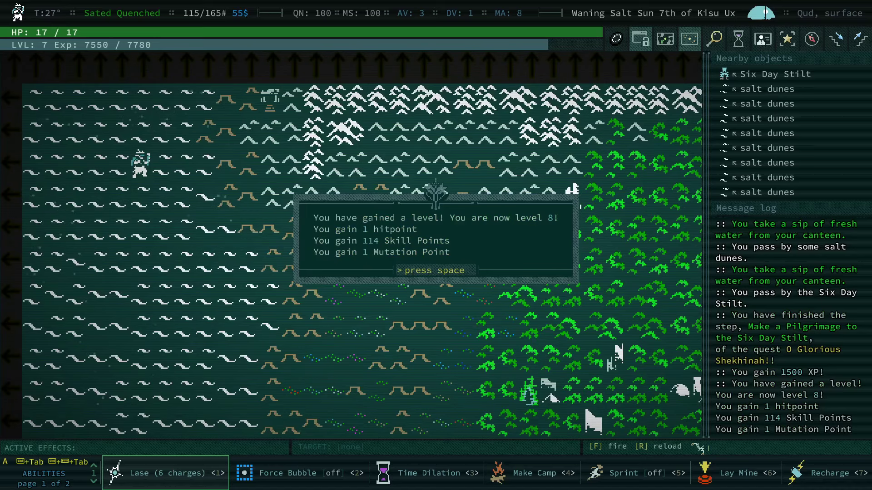
key(space)
key(space)
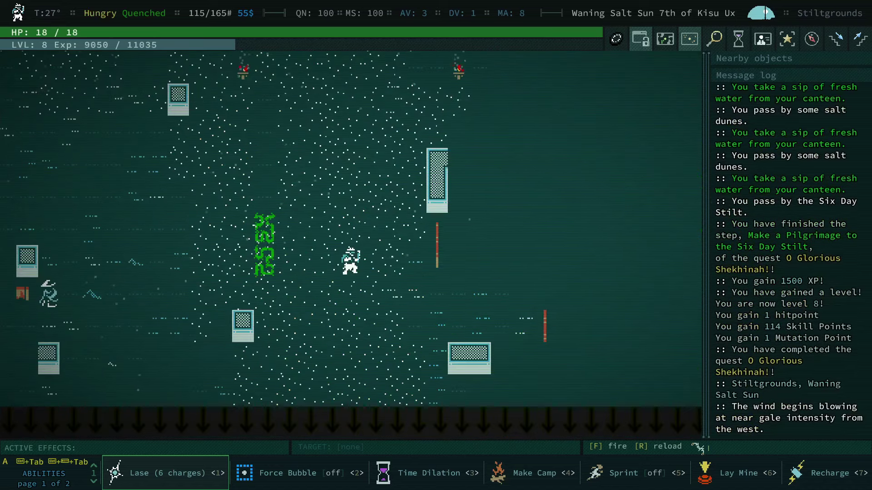
scroll(554, 188, down, 1)
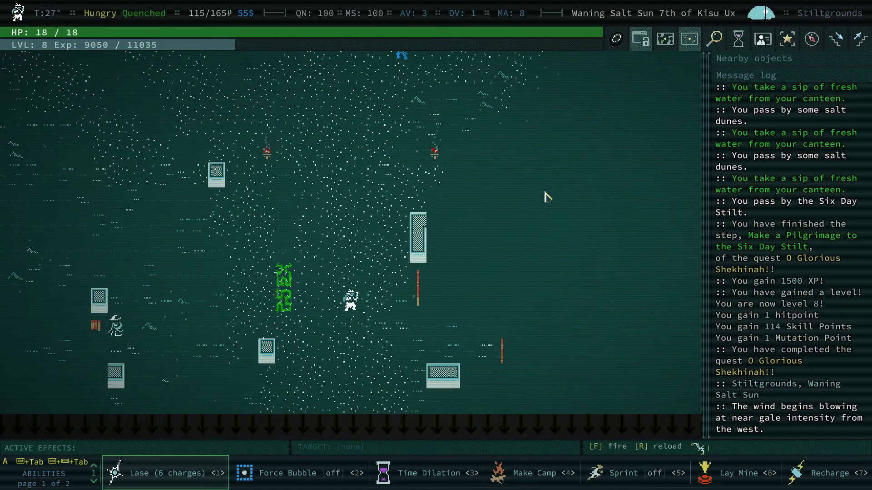
scroll(538, 196, down, 1)
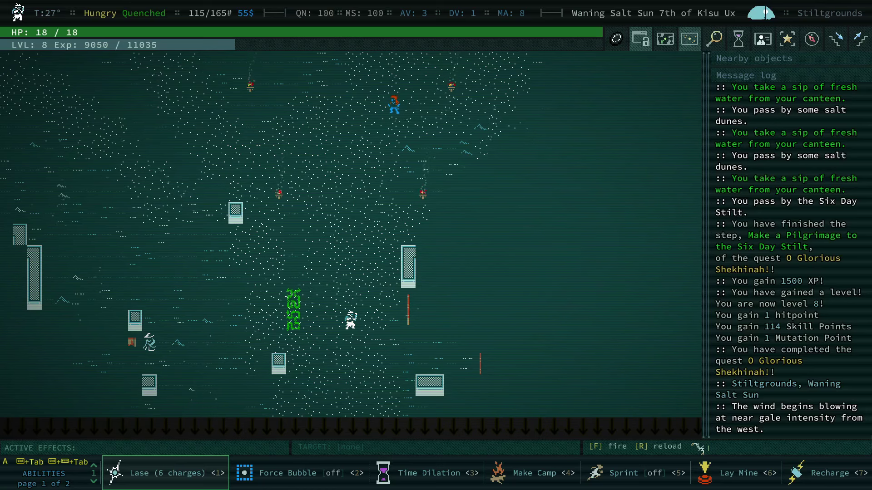
Step: Walk to the hookah room and accept Lulihart's Petals on the Wind quest to Bey Lah
key(KP_3)
key(KP_3)
key(KP_3)
key(KP_6)
key(KP_6)
key(KP_6)
key(KP_9)
key(KP_9)
key(KP_9)
key(KP_6)
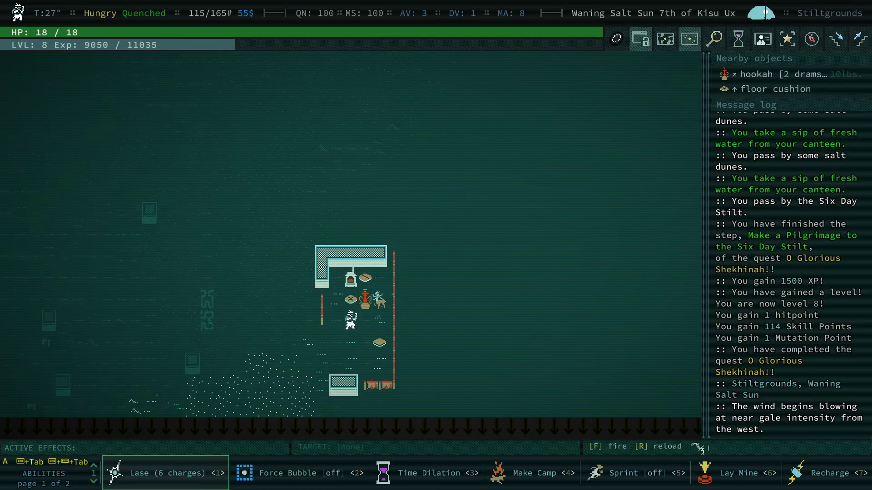
key(space)
key(KP_9)
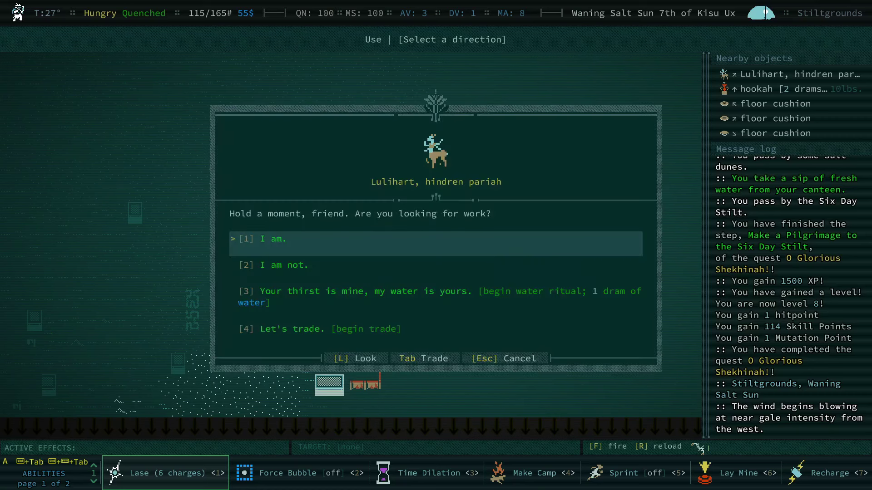
key(Down)
key(Up)
key(Return)
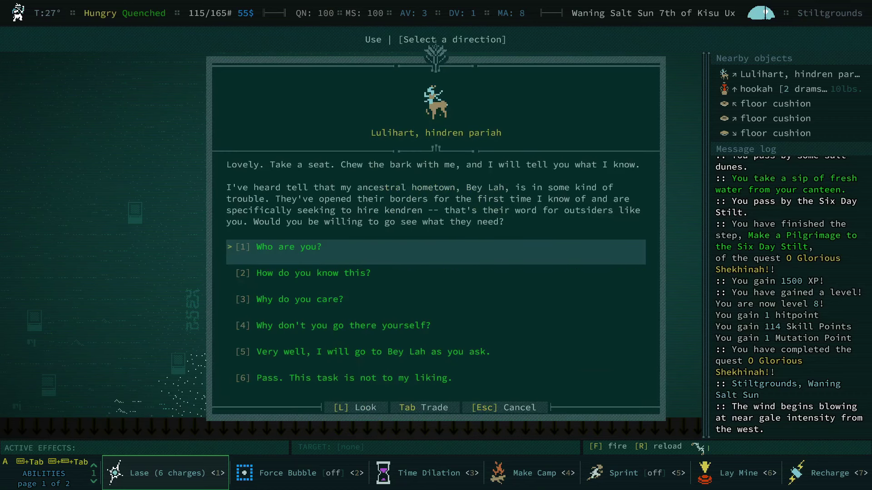
key(Down)
key(Down)
key(Down)
key(Down)
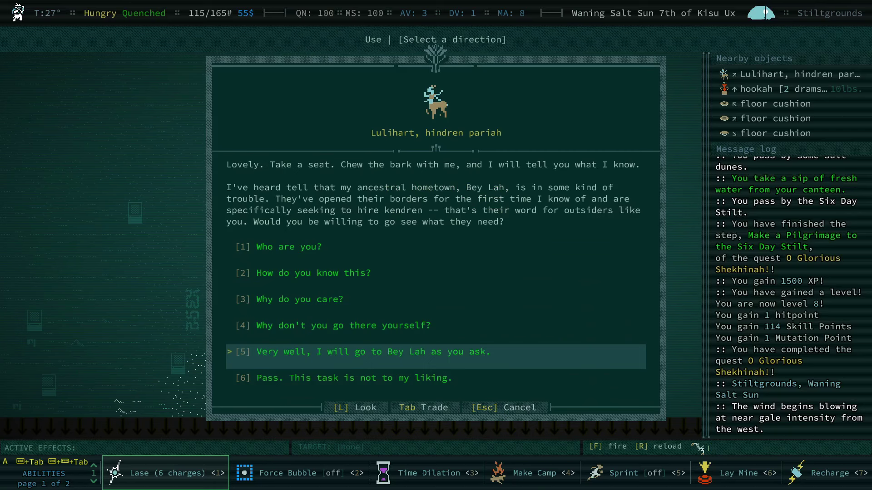
key(Return)
key(Return)
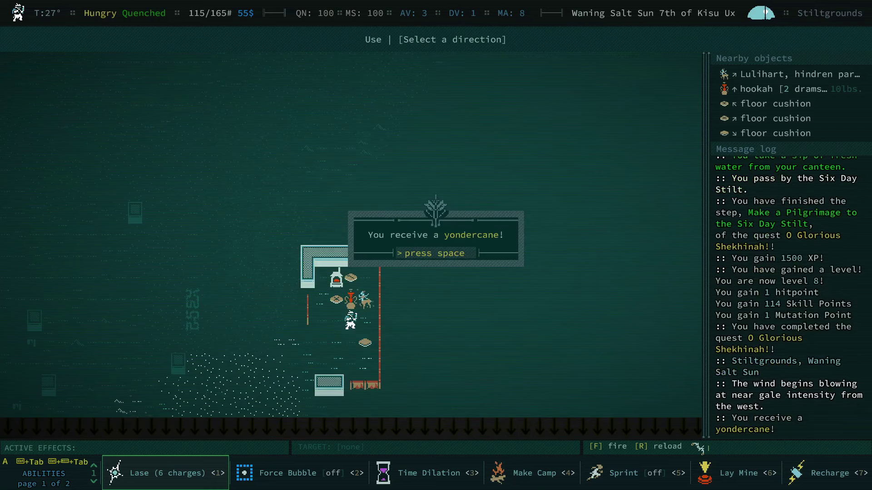
key(space)
key(space)
key(space)
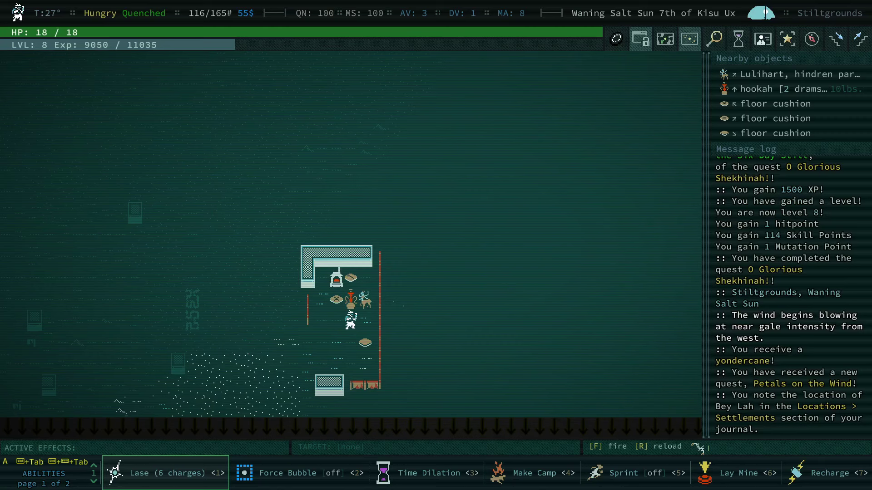
Step: Eat Hot and Spiny from the stone oven, then walk west across the stiltgrounds
key(KP_7)
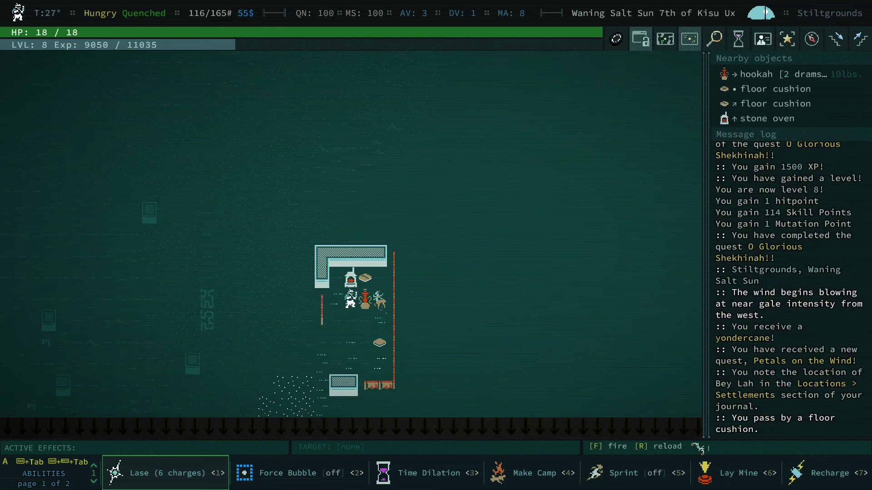
key(ctrl+space)
key(KP_8)
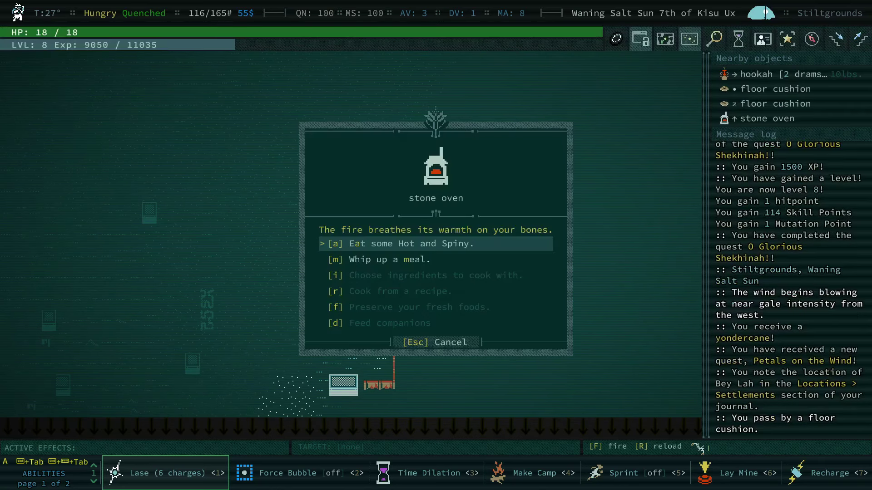
key(Return)
key(space)
key(space)
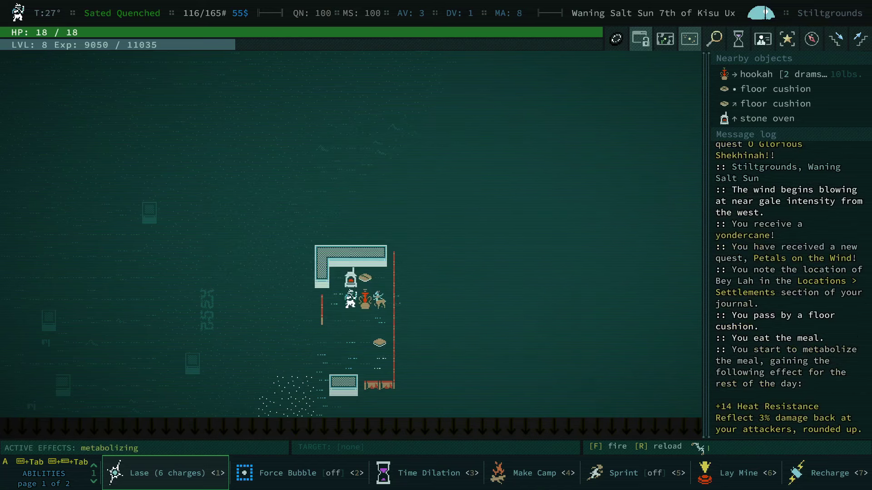
key(KP_0)
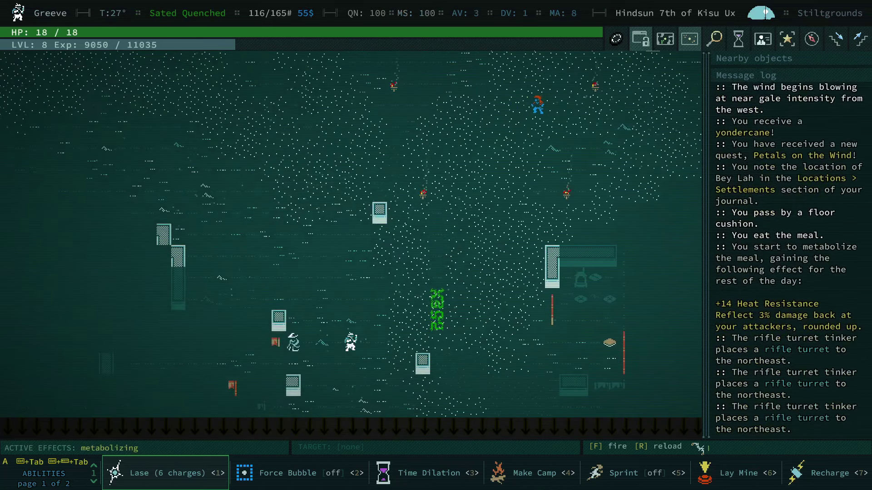
Step: Start a water ritual with Tszappur and clear the reputation messages
key(c)
key(KP_4)
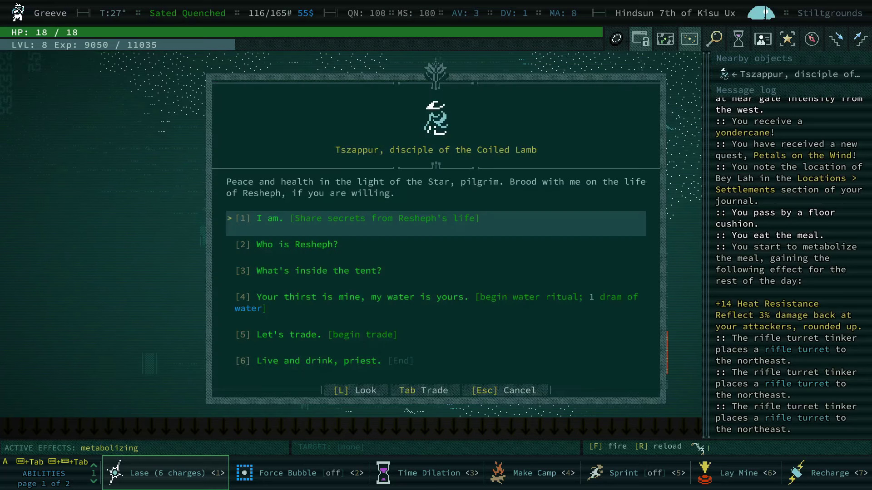
key(Down)
key(Down)
key(Down)
key(Return)
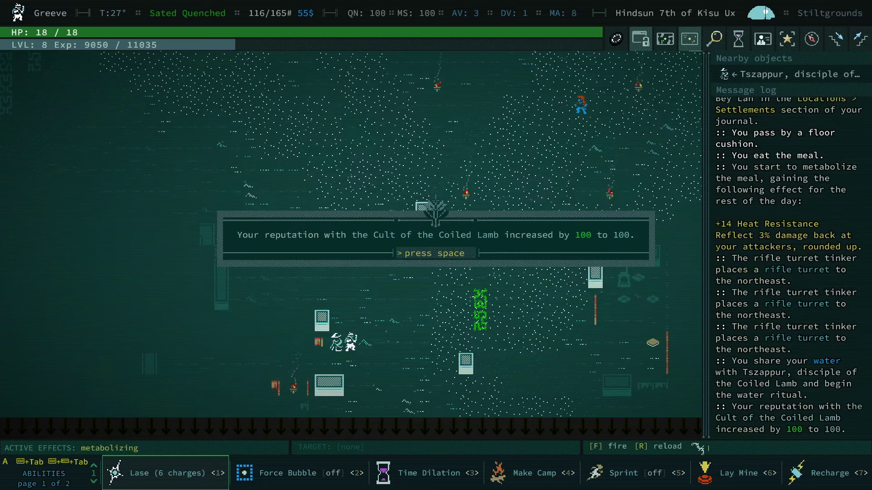
key(space)
key(space)
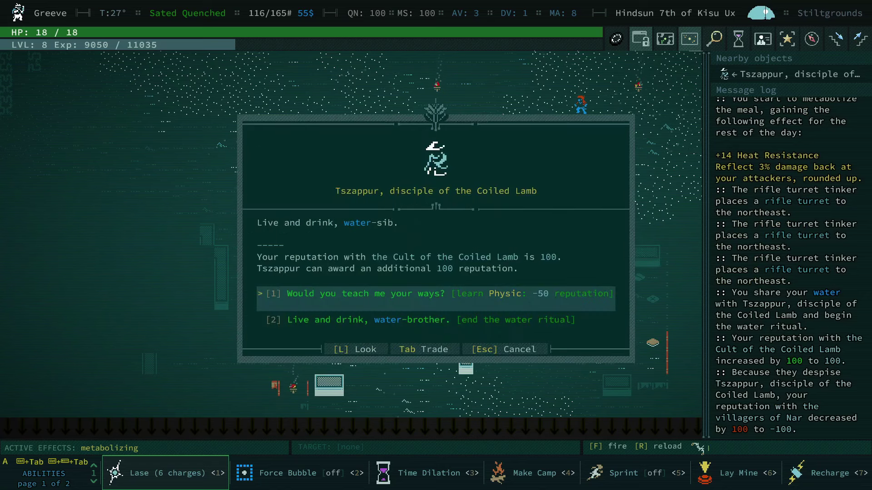
Step: Learn Physic from Tszappur, then attempt to share secrets about Resheph
key(Return)
key(space)
key(space)
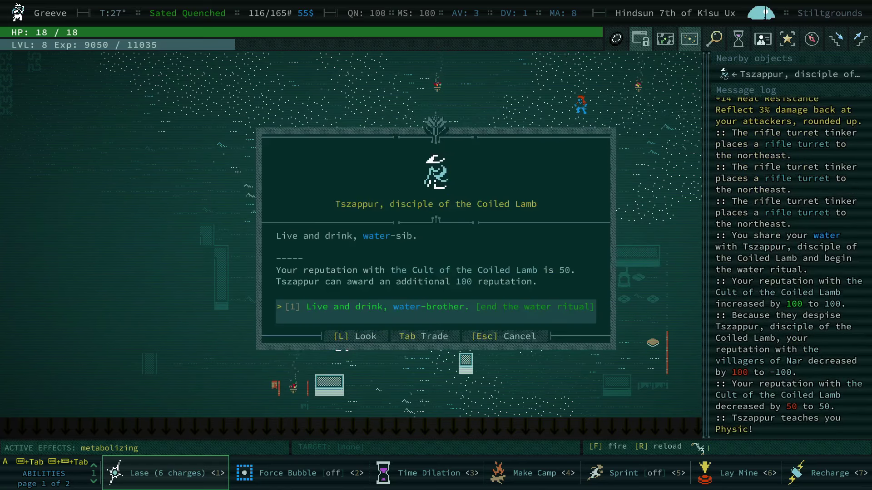
key(Return)
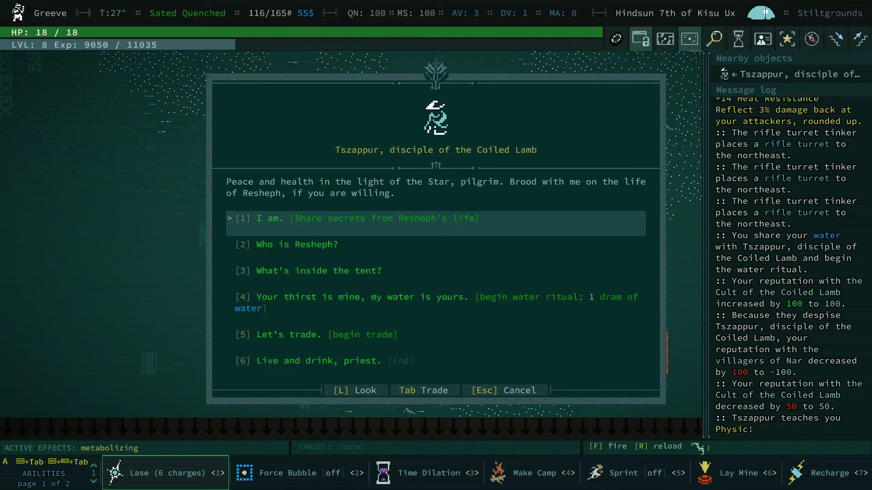
key(Return)
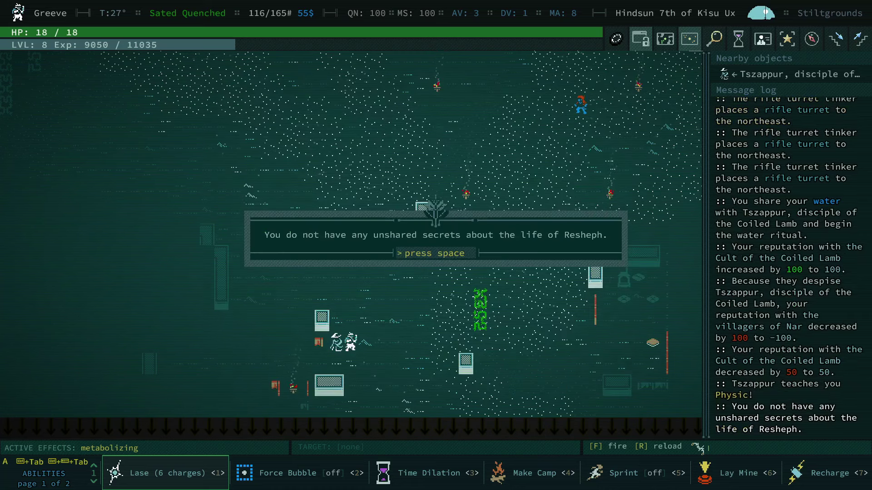
key(space)
Step: Browse the carried ammo, trade goods and water containers, then the equipment slots
key(Escape)
key(i)
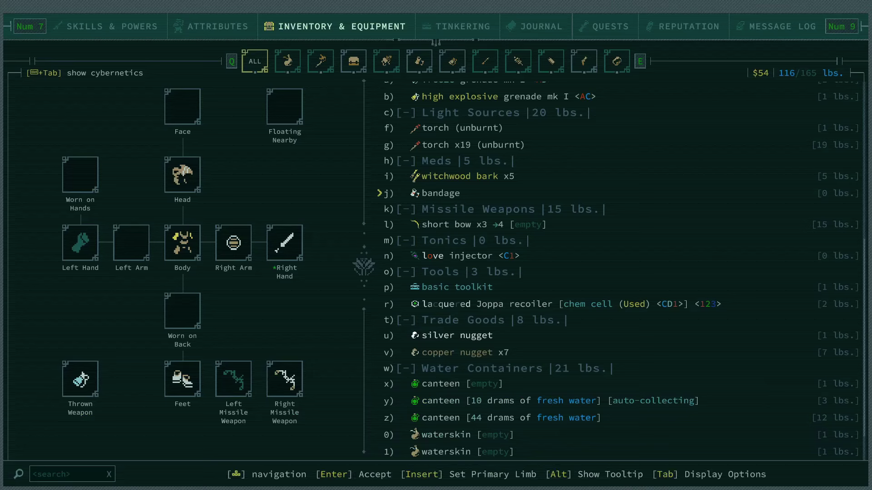
key(Down)
key(Down)
key(Down)
key(Down)
key(Down)
key(Up)
key(Up)
key(Up)
key(Up)
key(Up)
key(Up)
key(Down)
key(Up)
key(Up)
key(Up)
key(Up)
key(Up)
key(Up)
key(Up)
key(Up)
key(Up)
key(Up)
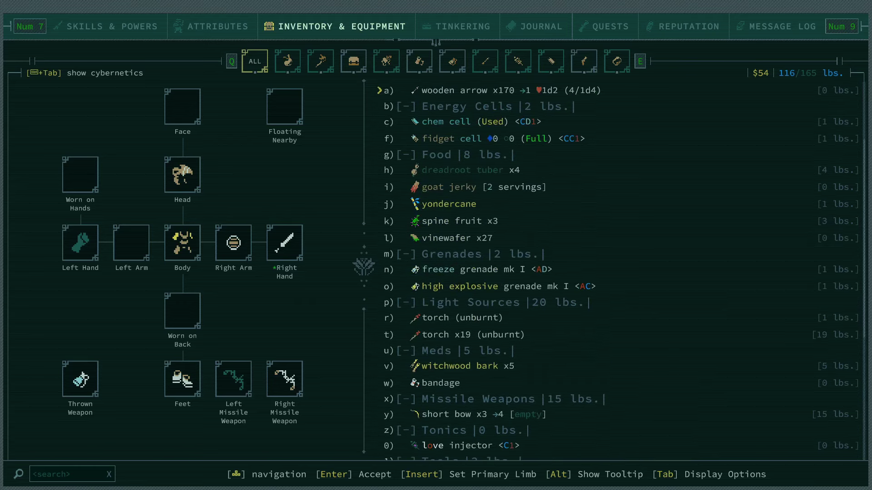
key(Up)
key(Up)
key(Up)
key(Up)
key(Up)
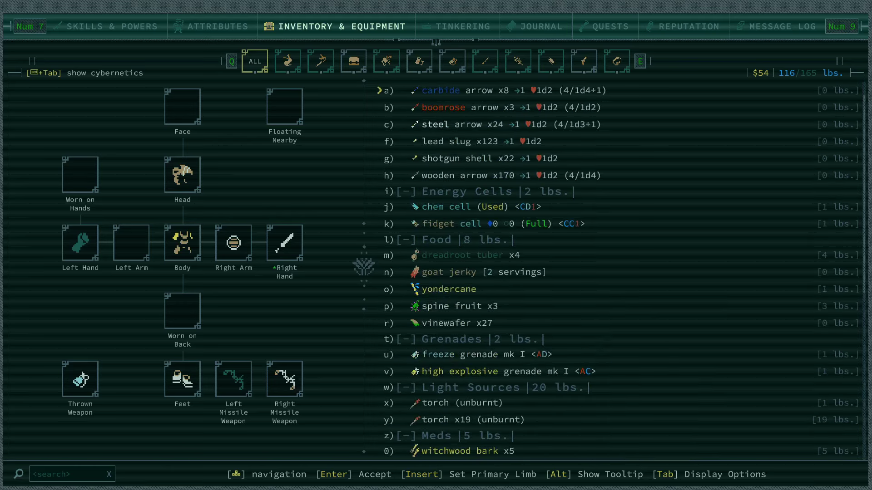
key(Up)
key(Up)
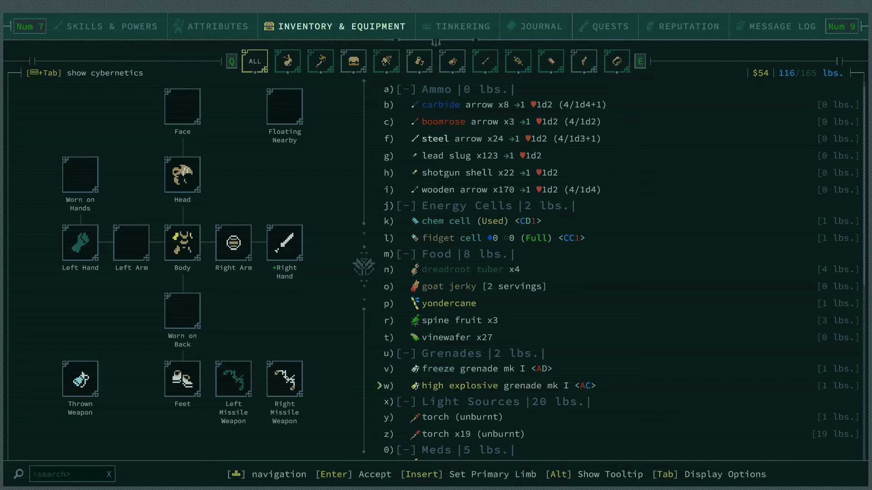
key(Down)
key(Down)
key(Down)
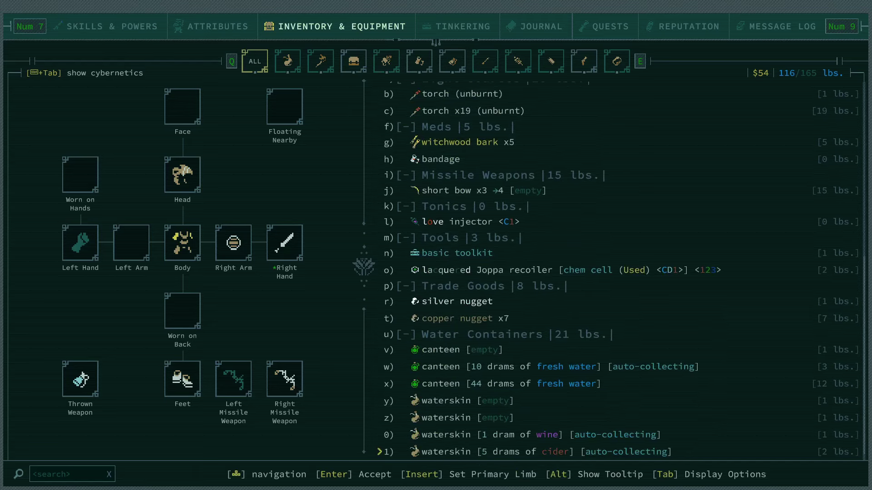
key(Up)
key(Down)
key(Down)
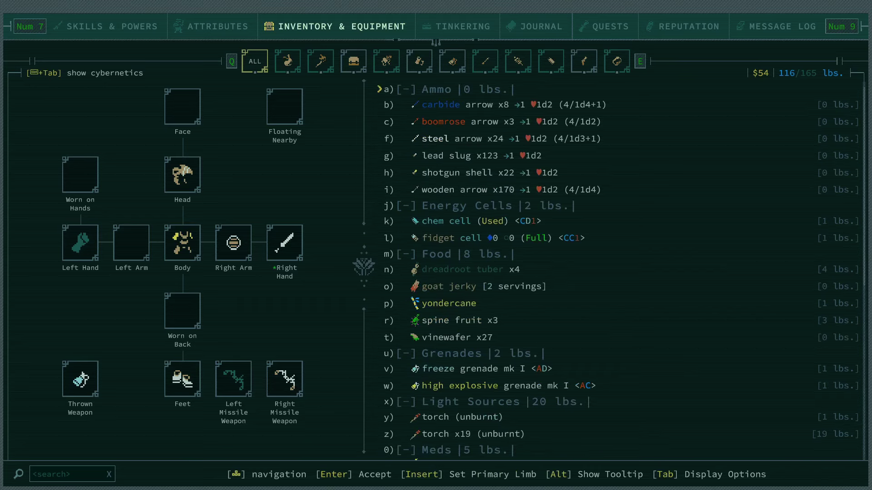
key(Left)
key(Left)
key(Left)
key(Left)
key(Right)
Step: Close the inventory and begin the water ritual with Wardens Esther
key(Escape)
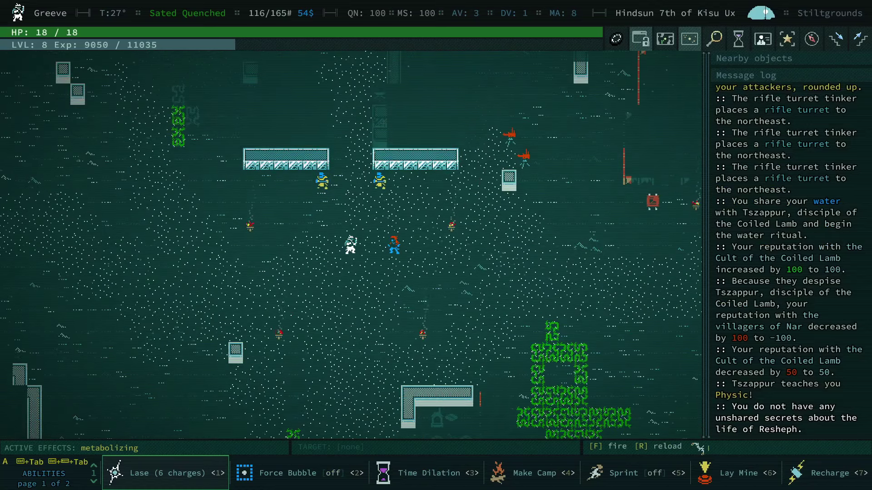
key(Down)
key(Down)
key(Down)
key(Down)
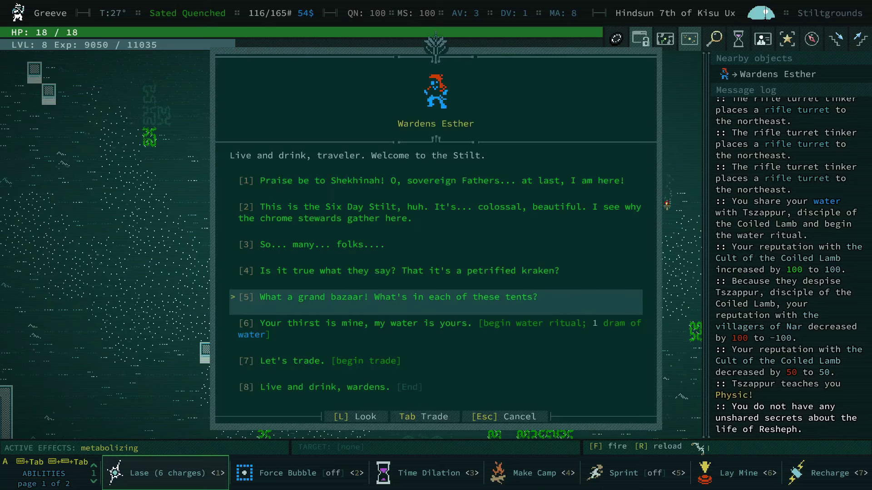
key(Down)
key(Return)
key(space)
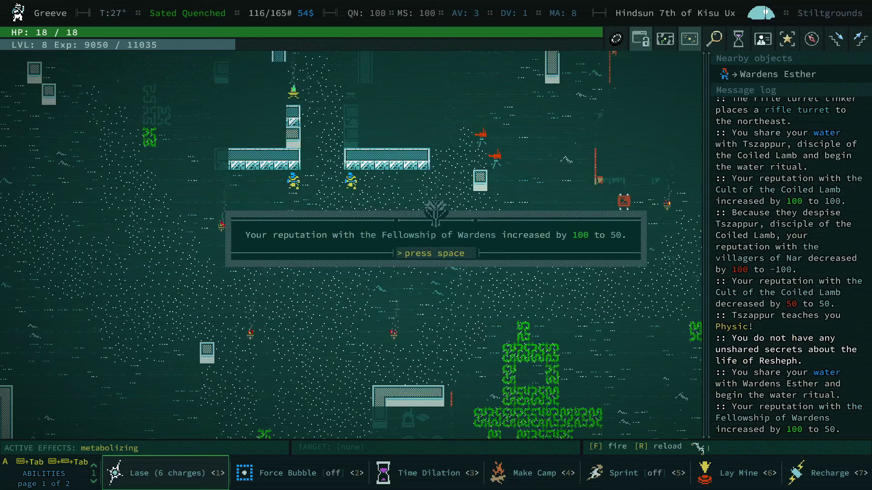
key(space)
key(space)
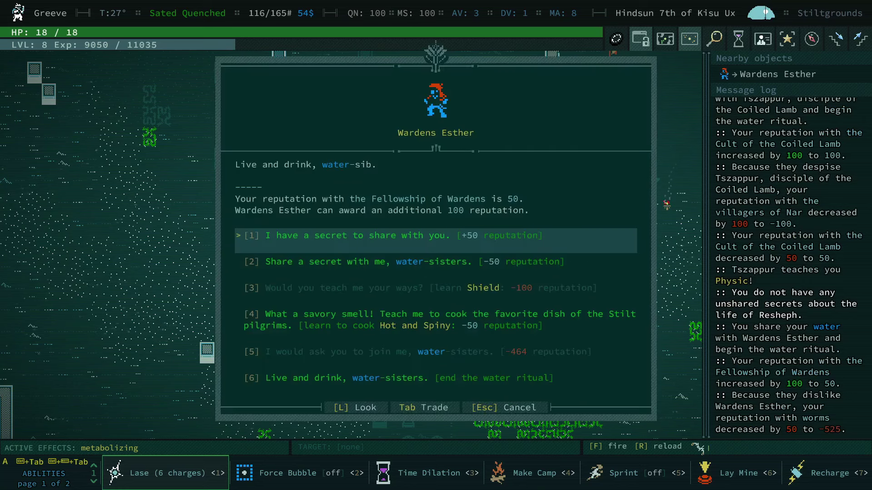
Step: Share location secrets, including Uumooshruur Acre, with Wardens Esther for reputation
key(Return)
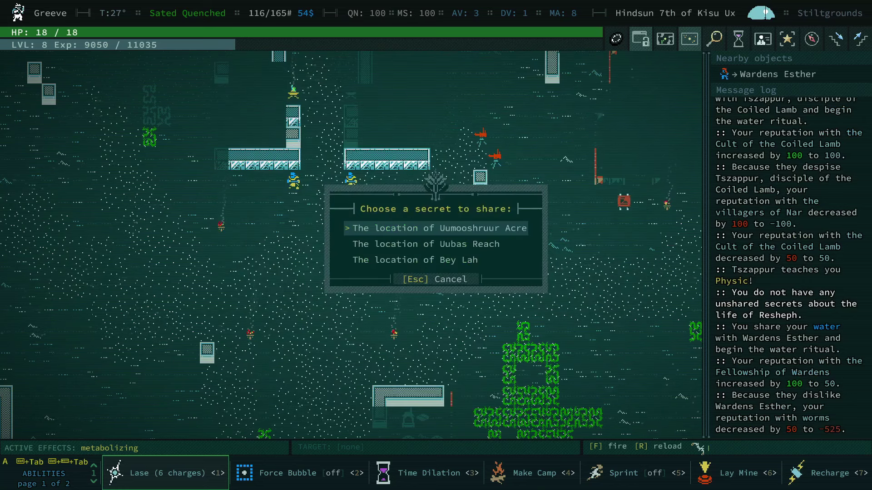
key(Return)
key(space)
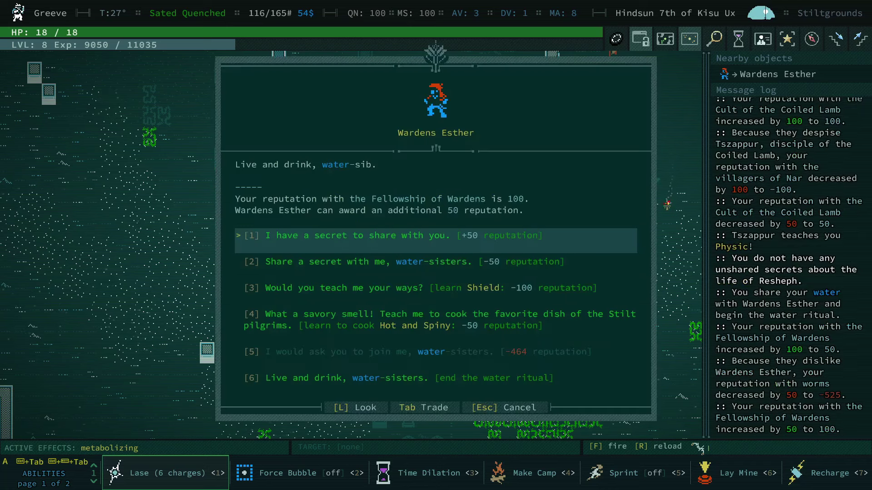
key(Return)
key(Down)
key(Return)
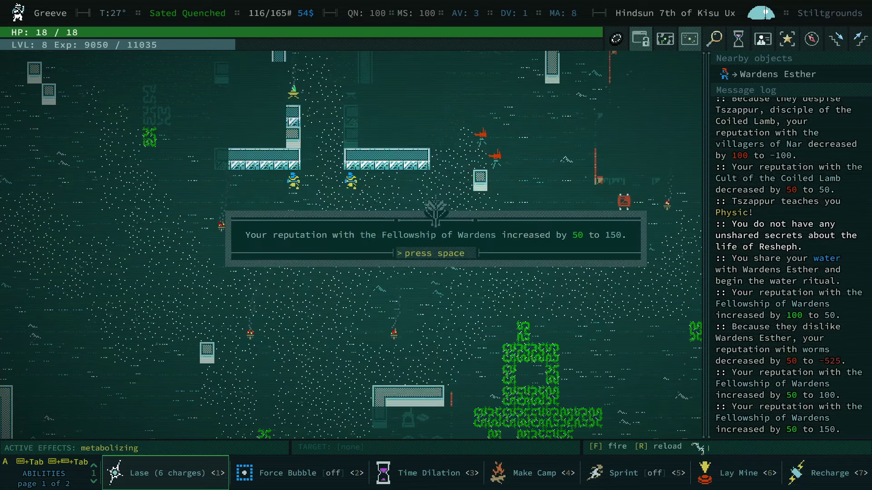
key(space)
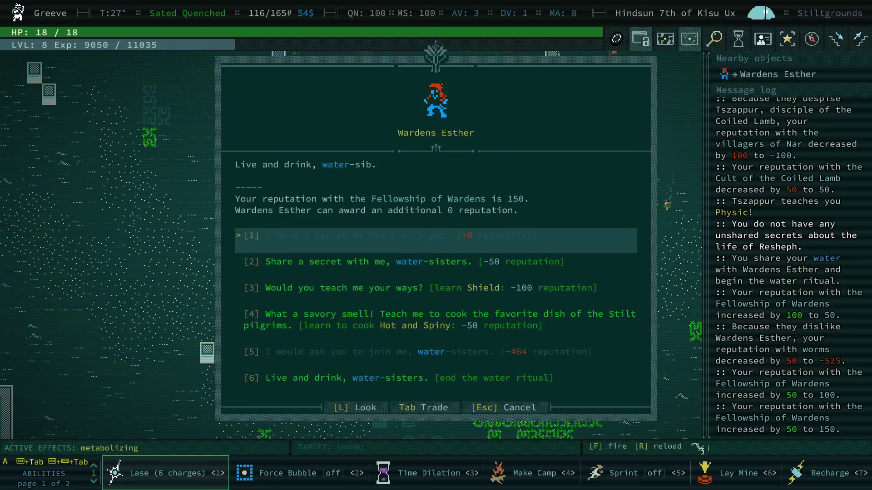
Step: Learn Shield, receive Starglade's location, end the ritual and head southwest
key(Down)
key(Down)
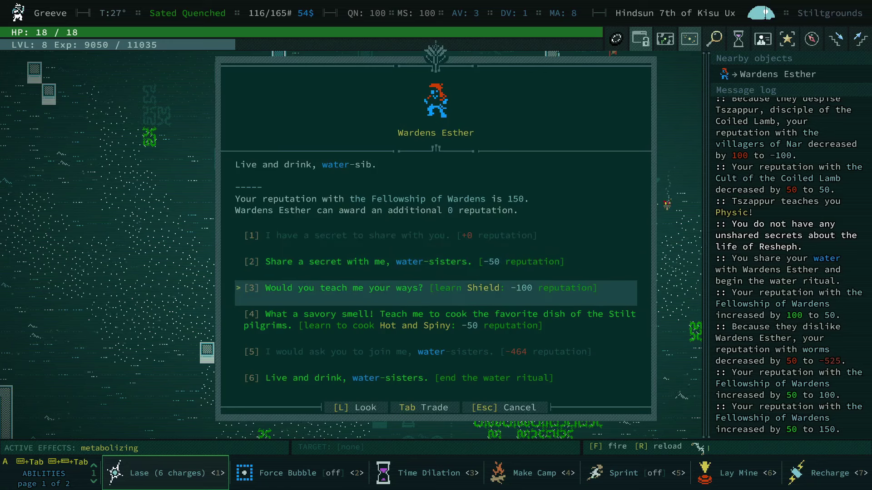
key(Return)
key(space)
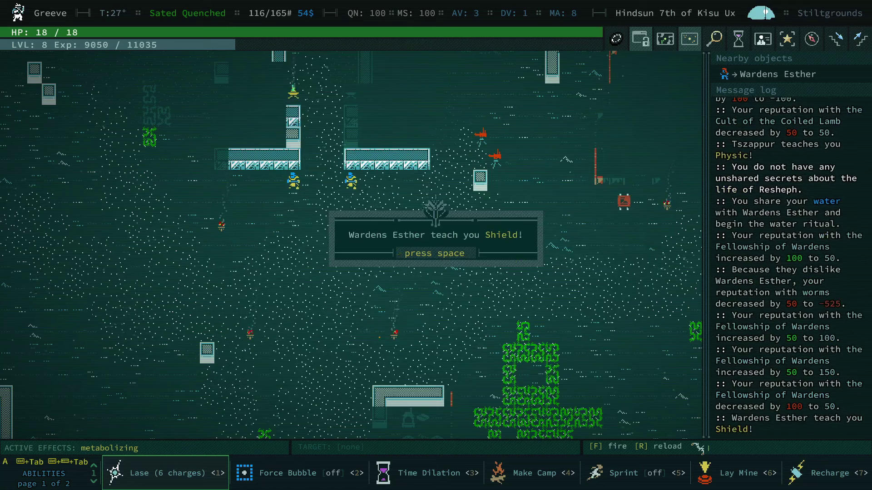
key(space)
key(2)
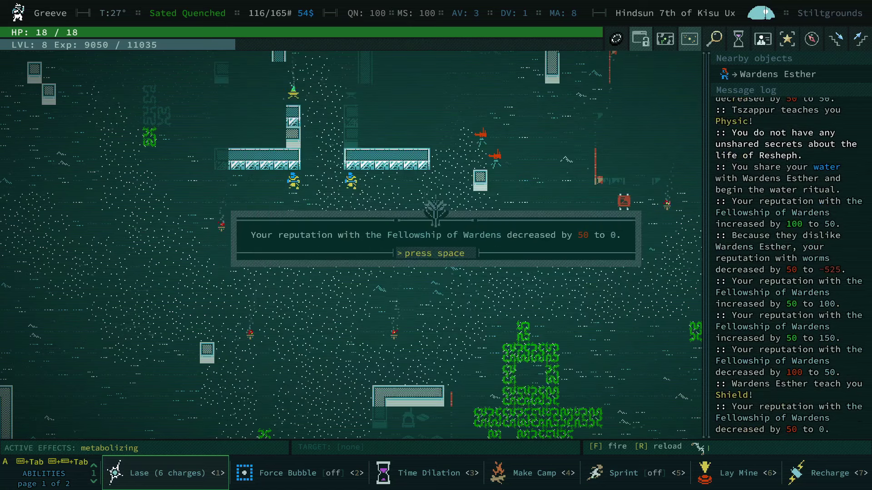
key(space)
key(space)
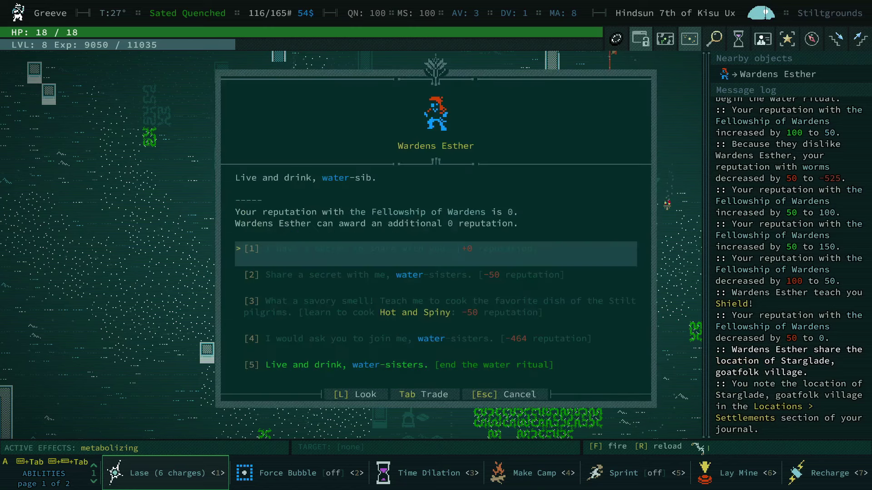
key(Escape)
key(KP_1)
key(KP_1)
key(KP_1)
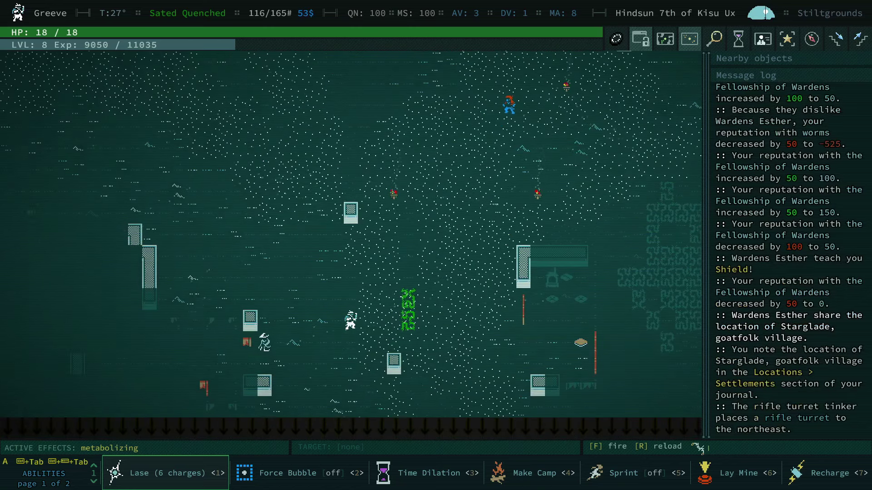
Step: Ask Tszappur about Resheph secrets, find none unshared, then walk away east-northeast
key(KP_1)
key(KP_4)
key(KP_4)
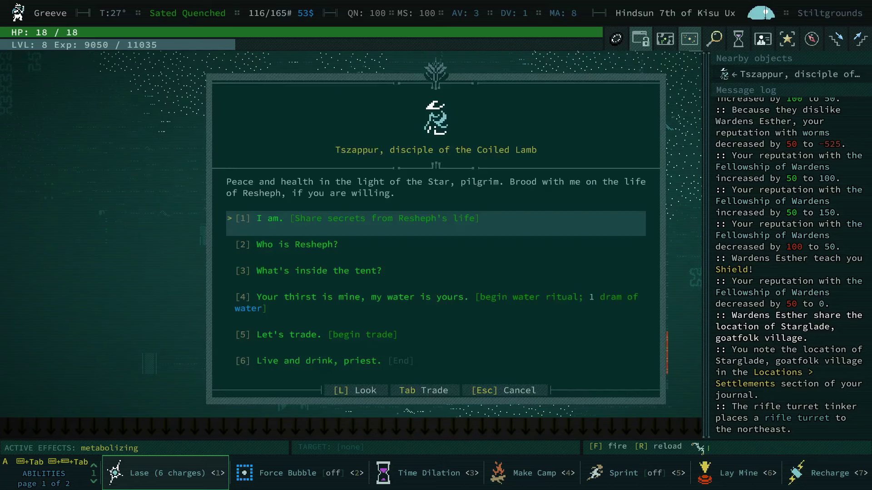
key(1)
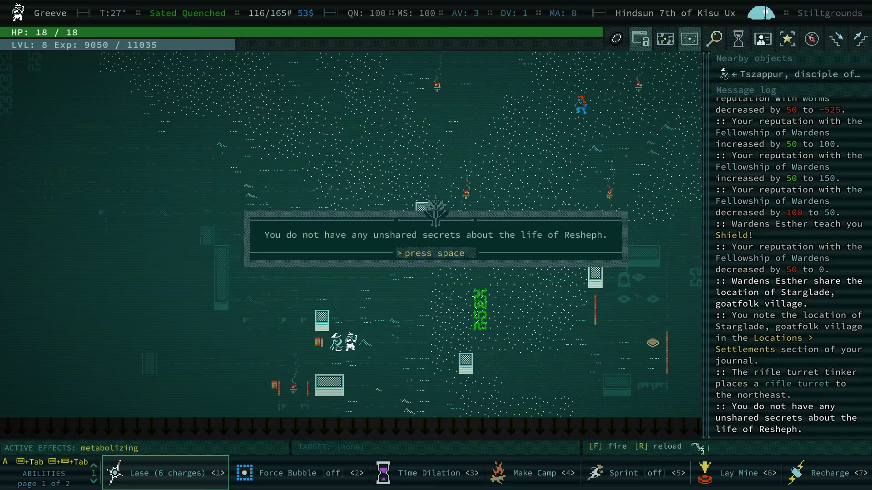
key(space)
key(Escape)
key(KP_6)
key(KP_6)
key(KP_6)
key(KP_6)
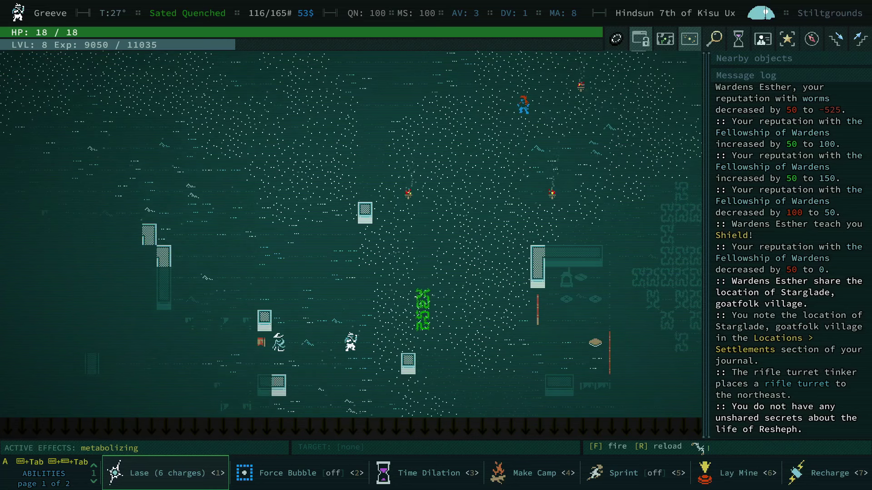
key(KP_9)
key(KP_9)
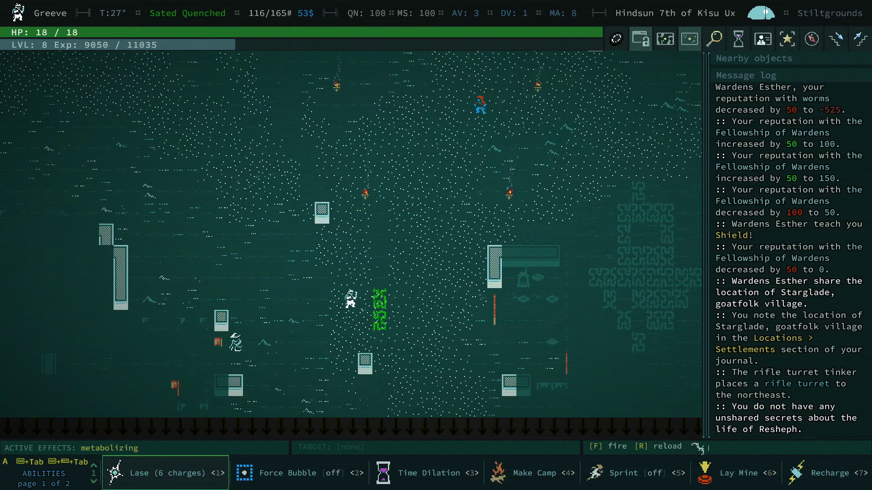
key(p)
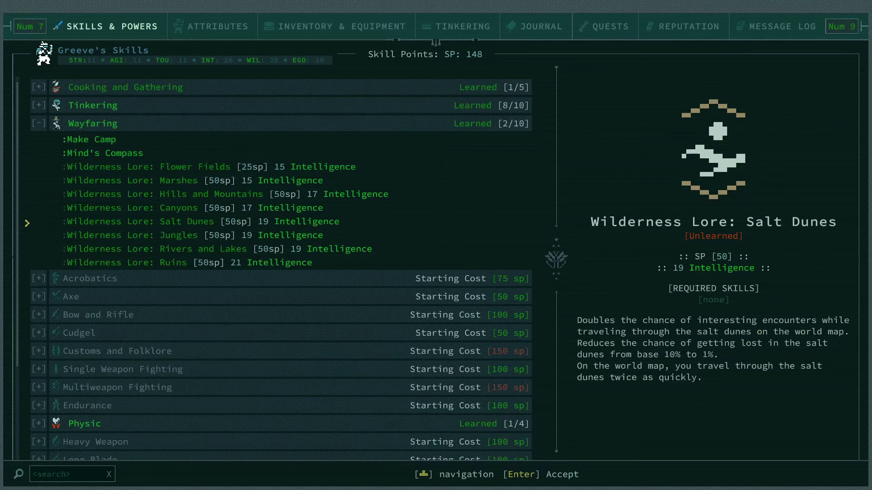
key(KP_9)
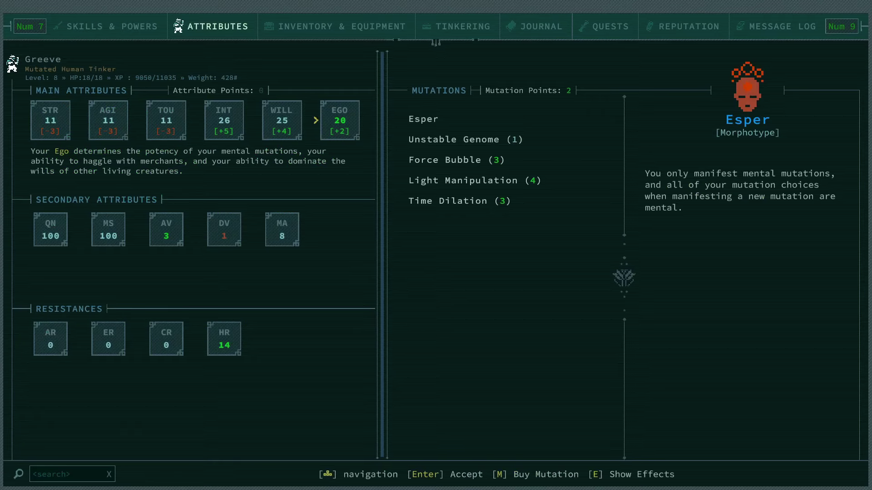
key(Left)
key(Left)
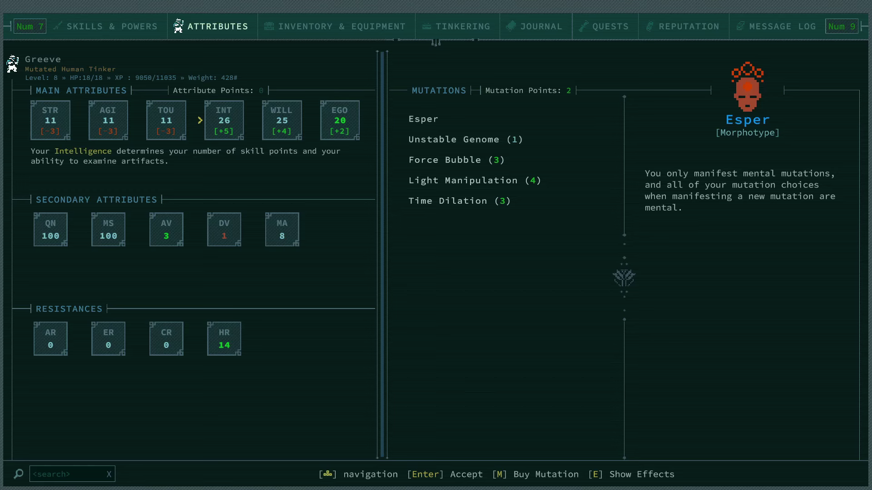
key(Right)
key(Right)
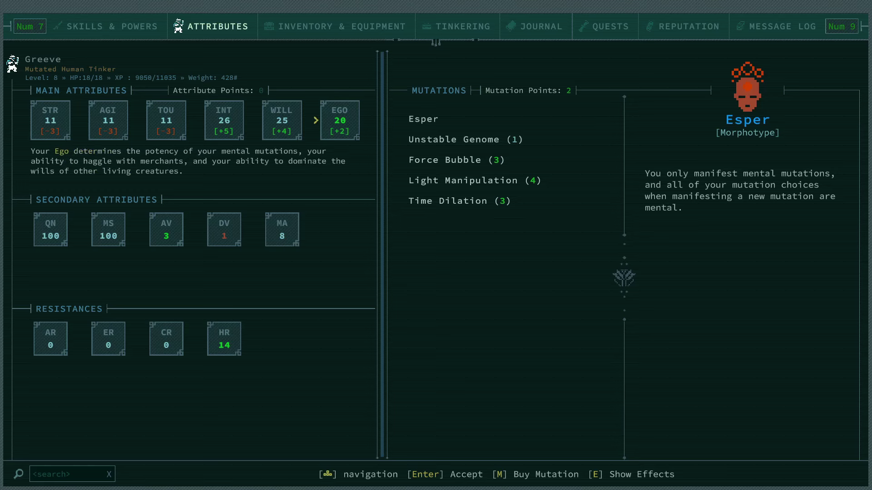
key(Right)
key(Up)
key(Up)
key(Up)
key(Down)
key(Down)
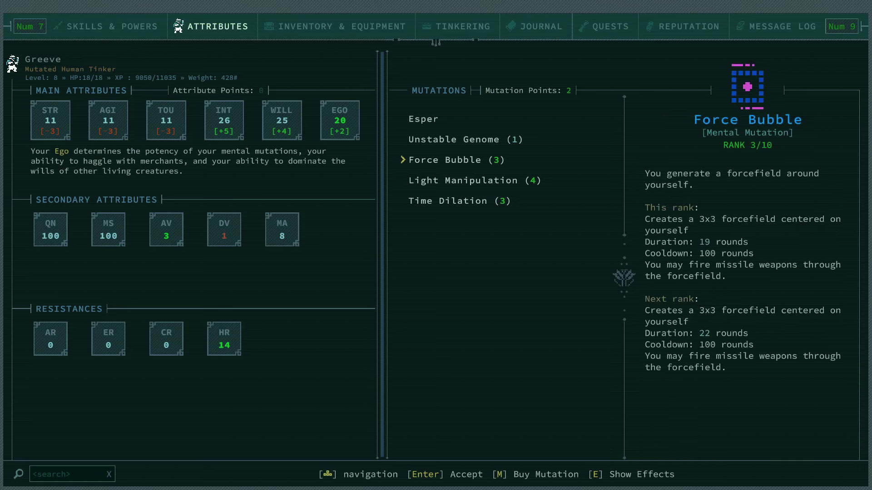
key(Down)
key(Down)
key(Up)
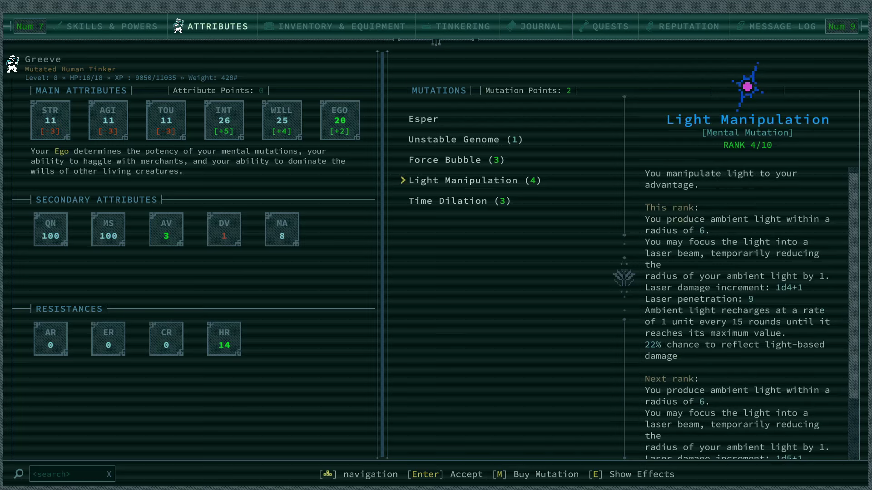
key(Up)
key(Down)
key(Up)
key(Down)
key(KP_7)
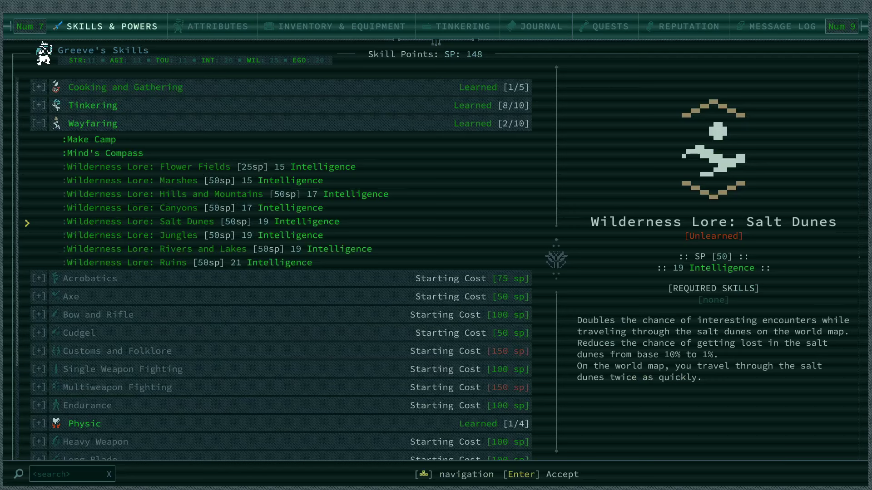
Step: Expand Tinkering and buy Deploy Turret for 100 sp
key(Up)
key(Up)
key(Up)
key(Up)
key(Up)
key(Up)
key(Return)
key(Up)
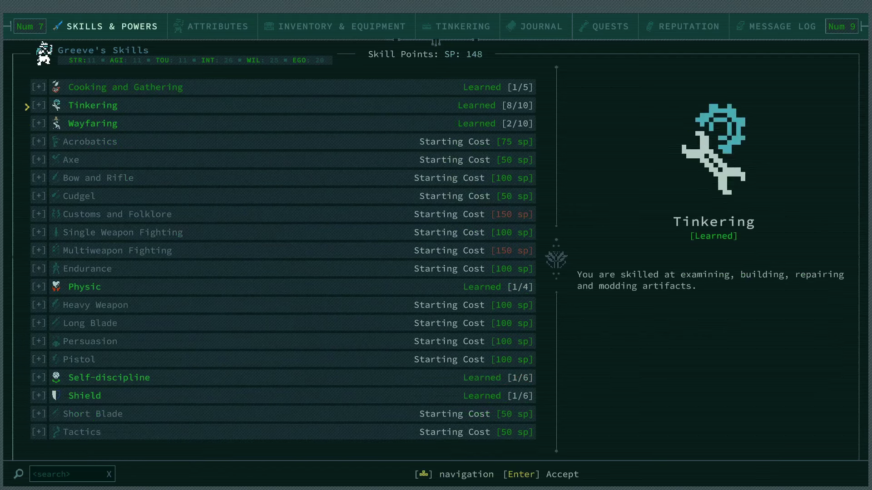
key(Return)
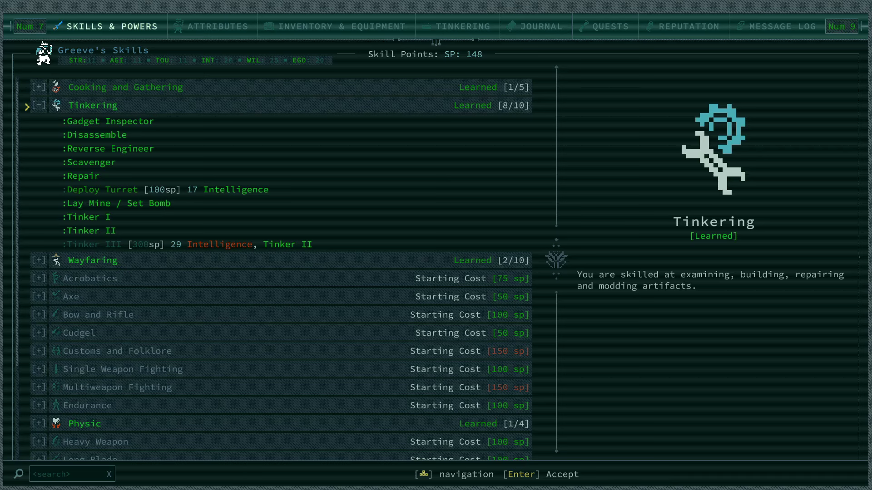
key(Down)
key(Down)
key(Down)
key(Down)
key(Return)
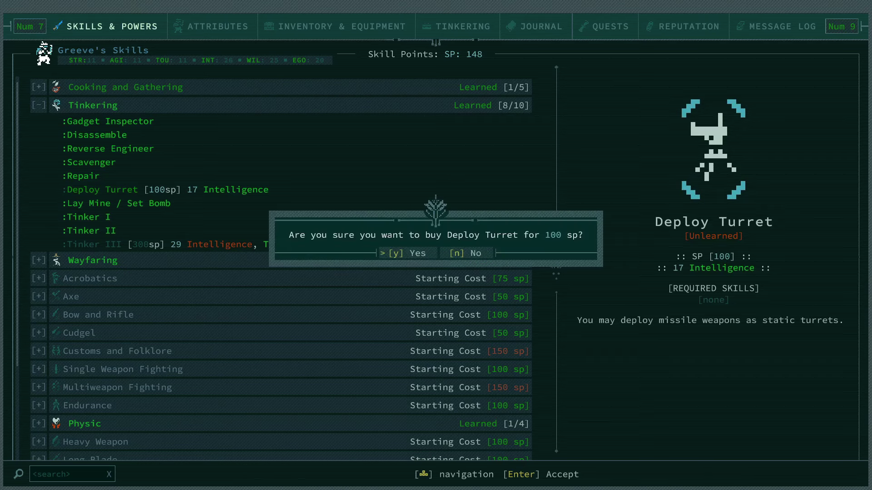
key(y)
key(space)
Step: Leave the skills screen, step northeast, and bring up the inventory
key(Escape)
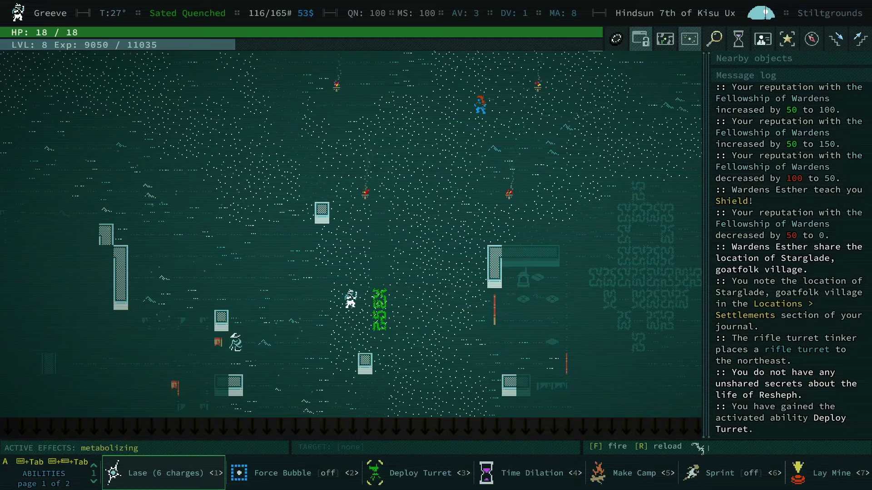
key(KP_9)
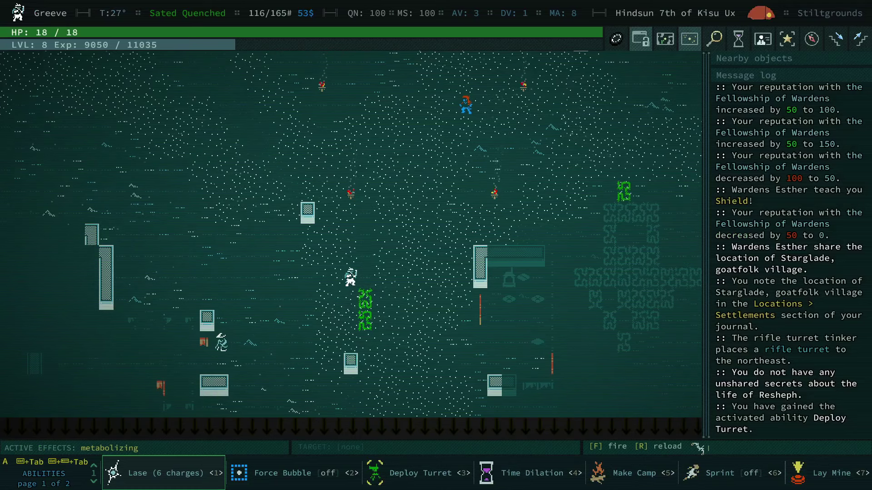
key(i)
Step: Check the love injector and short bow in the gear list, then return to the map
key(Down)
key(Page_Down)
key(Page_Down)
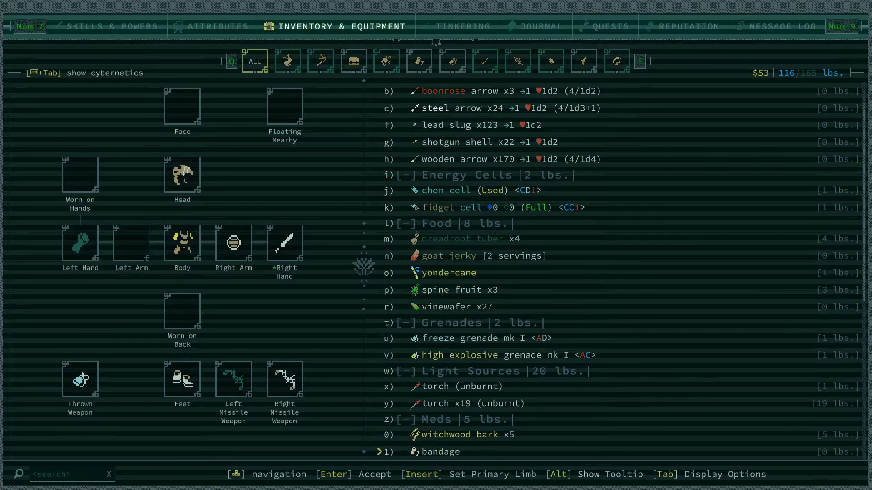
key(Up)
key(Up)
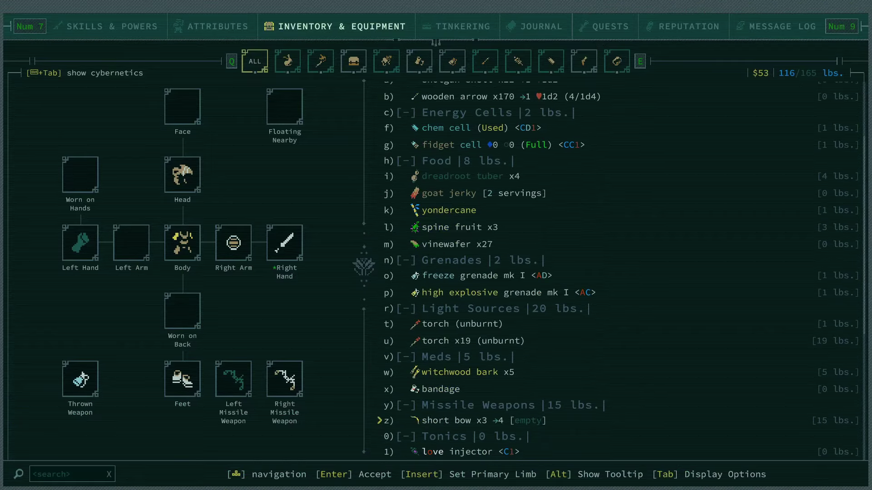
key(Escape)
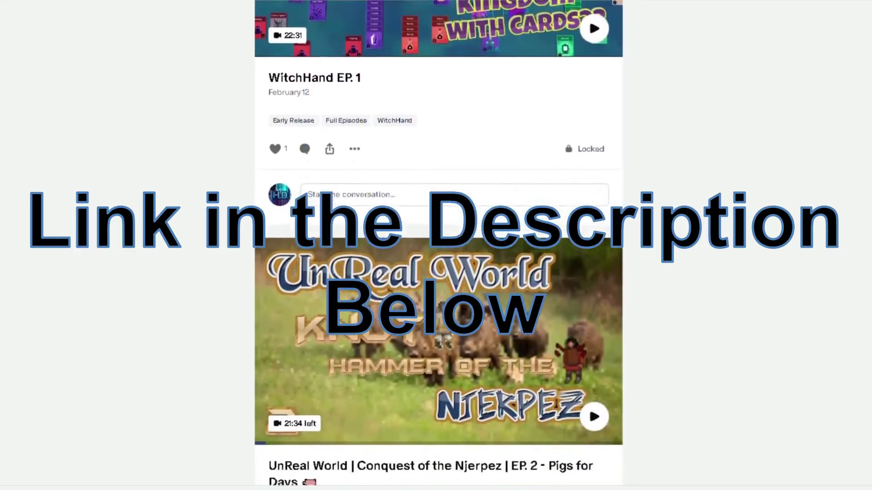
scroll(437, 273, down, 1)
scroll(438, 273, down, 1)
scroll(439, 272, down, 1)
scroll(438, 273, down, 1)
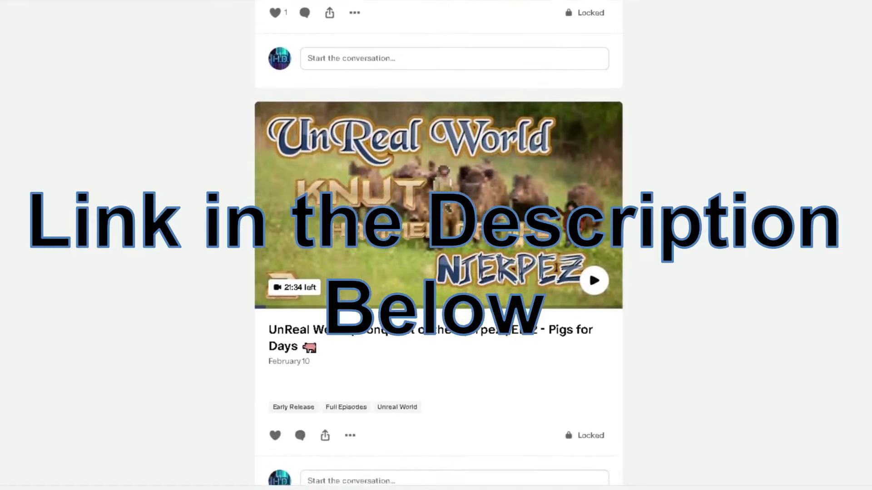
scroll(438, 272, down, 1)
scroll(438, 272, down, 1)
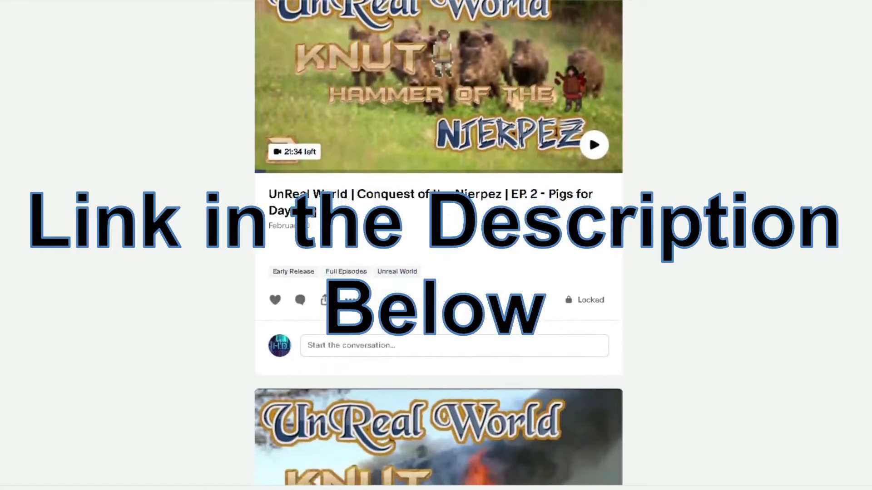